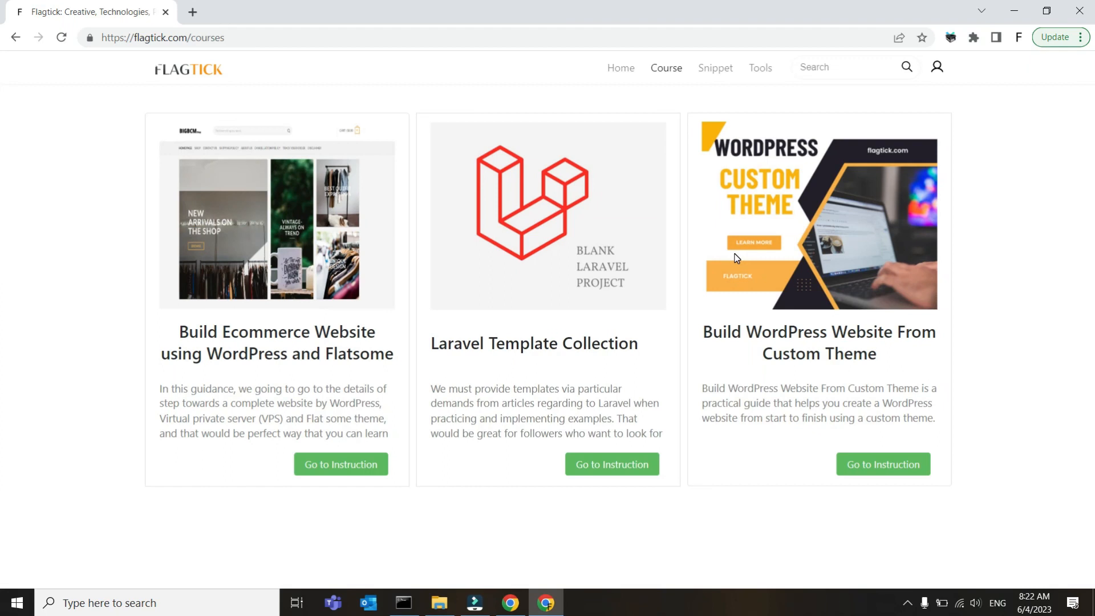
Open the 'Build Ecommerce Website using WordPress and Flatsome' course and scroll through its steps
{"action": "left_click", "coordinate": [329, 465]}
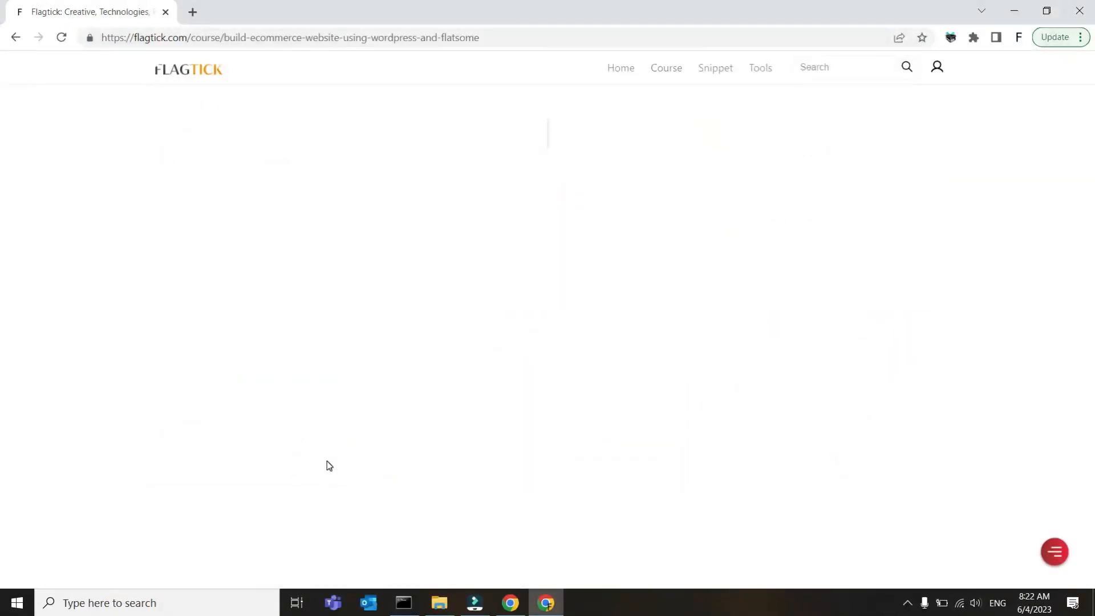
{"action": "scroll", "coordinate": [654, 454], "scroll_direction": "down", "scroll_amount": 5}
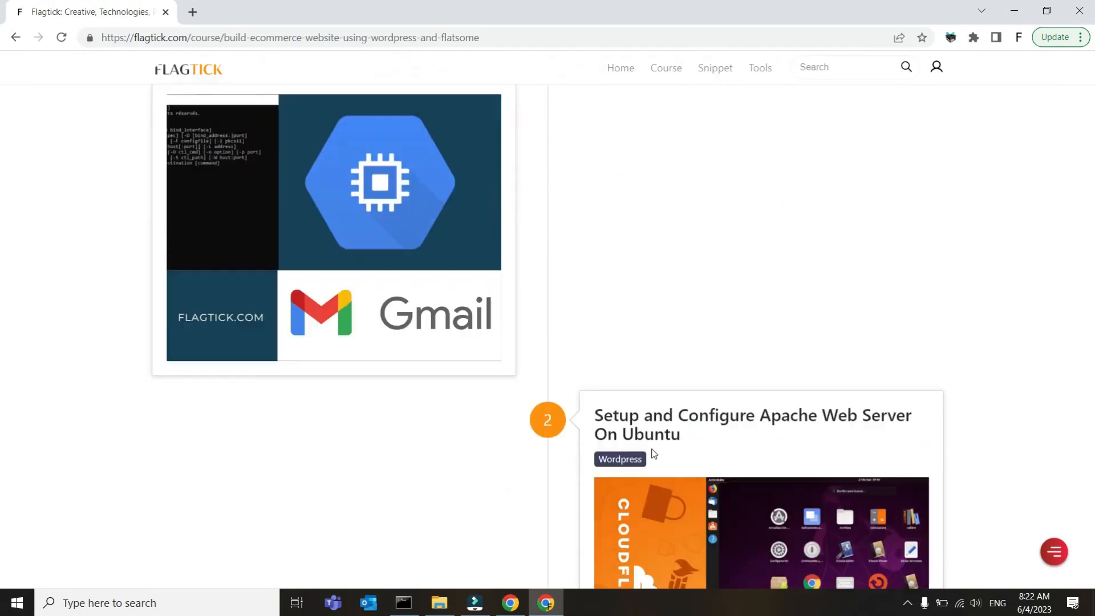
{"action": "scroll", "coordinate": [652, 449], "scroll_direction": "down", "scroll_amount": 4}
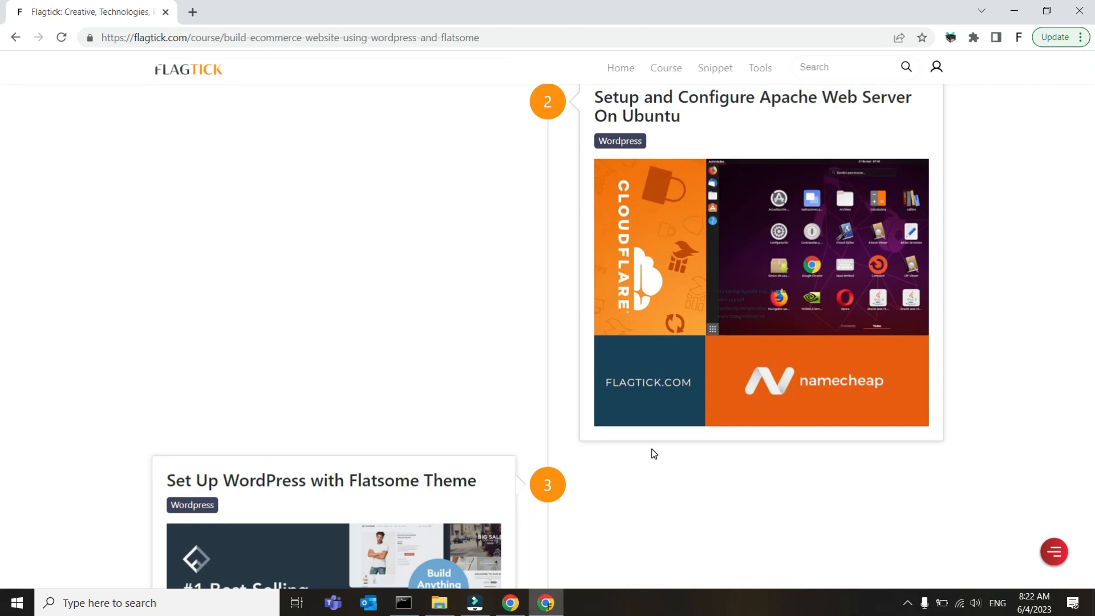
{"action": "scroll", "coordinate": [654, 454], "scroll_direction": "up", "scroll_amount": 9}
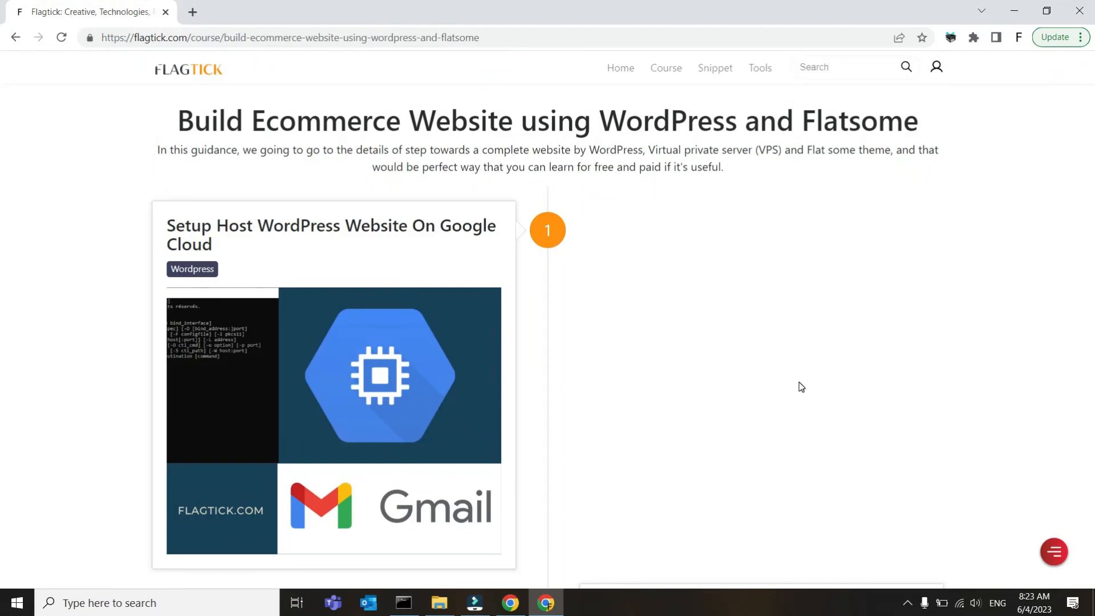
Log in to Flagtick with Google, picking the account in the sign-in popup
{"action": "left_click", "coordinate": [937, 68]}
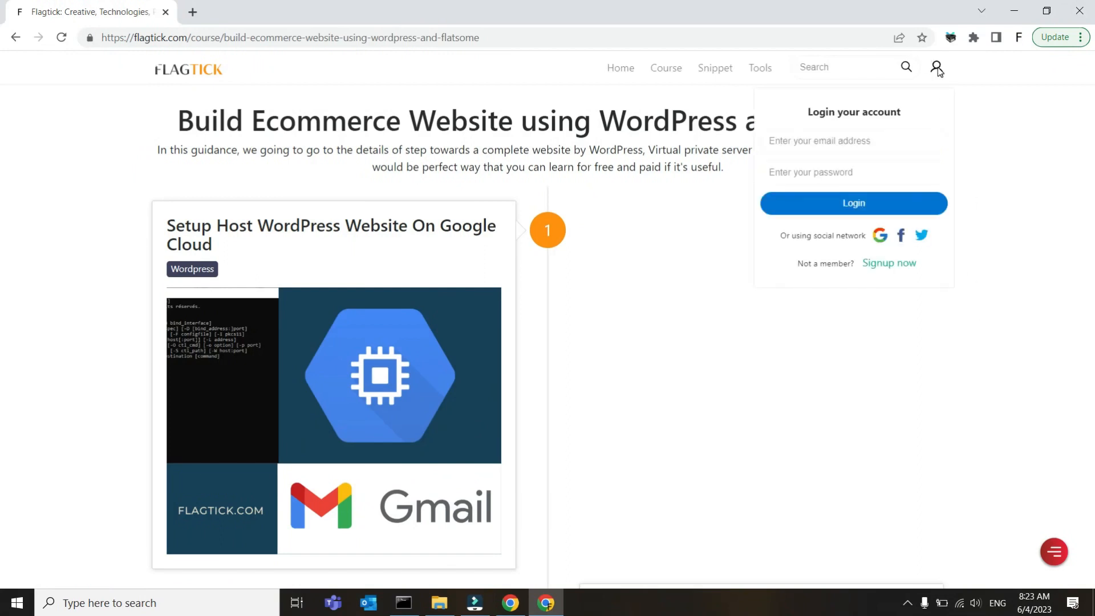
{"action": "left_click", "coordinate": [880, 236]}
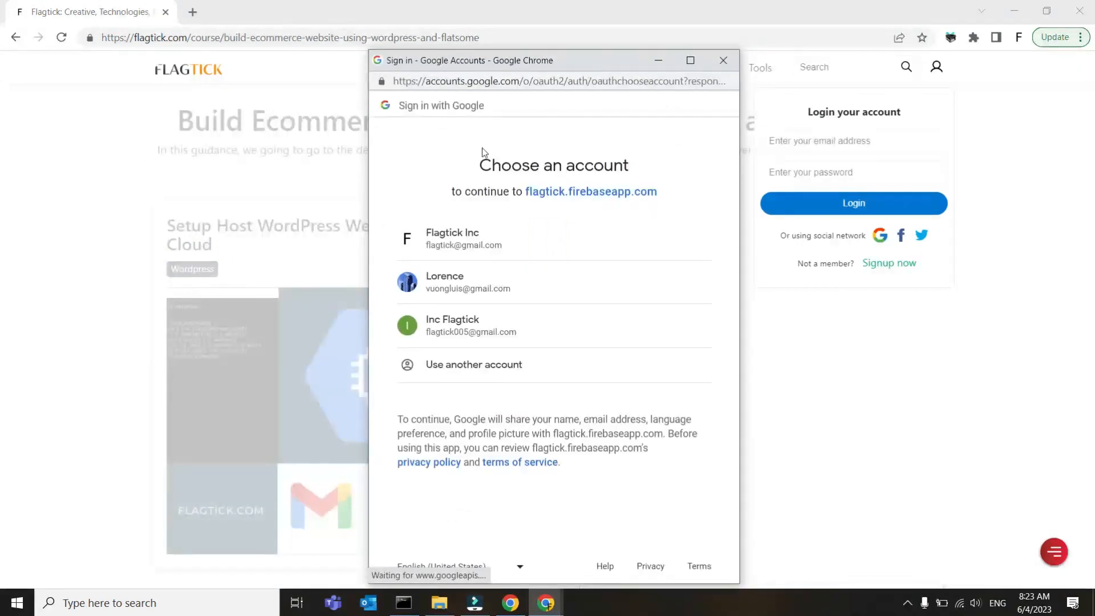
{"action": "left_click", "coordinate": [474, 320]}
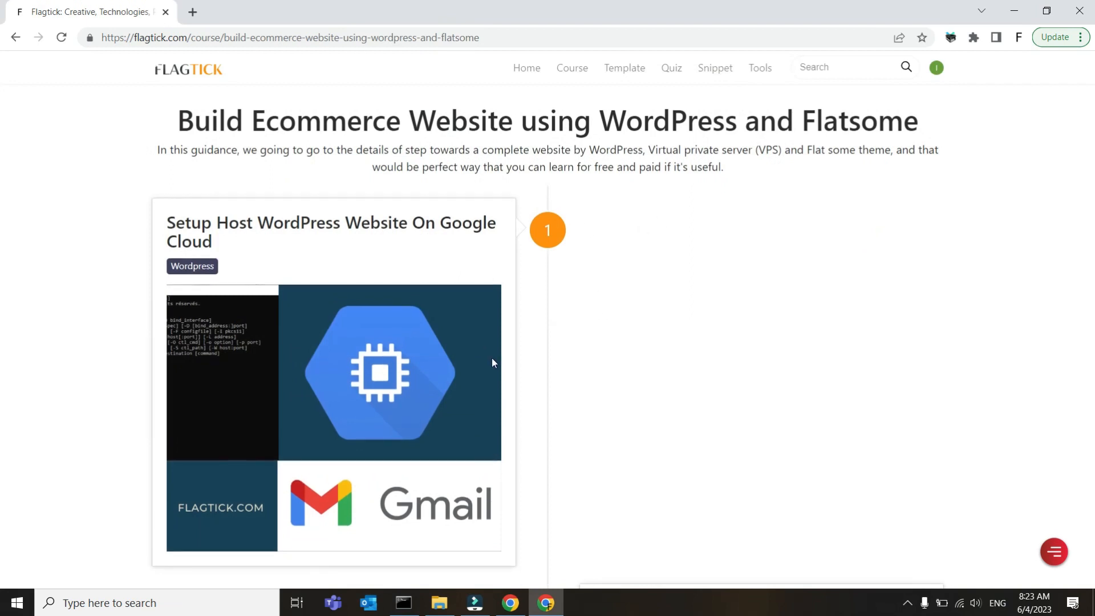
{"action": "mouse_move", "coordinate": [1050, 539]}
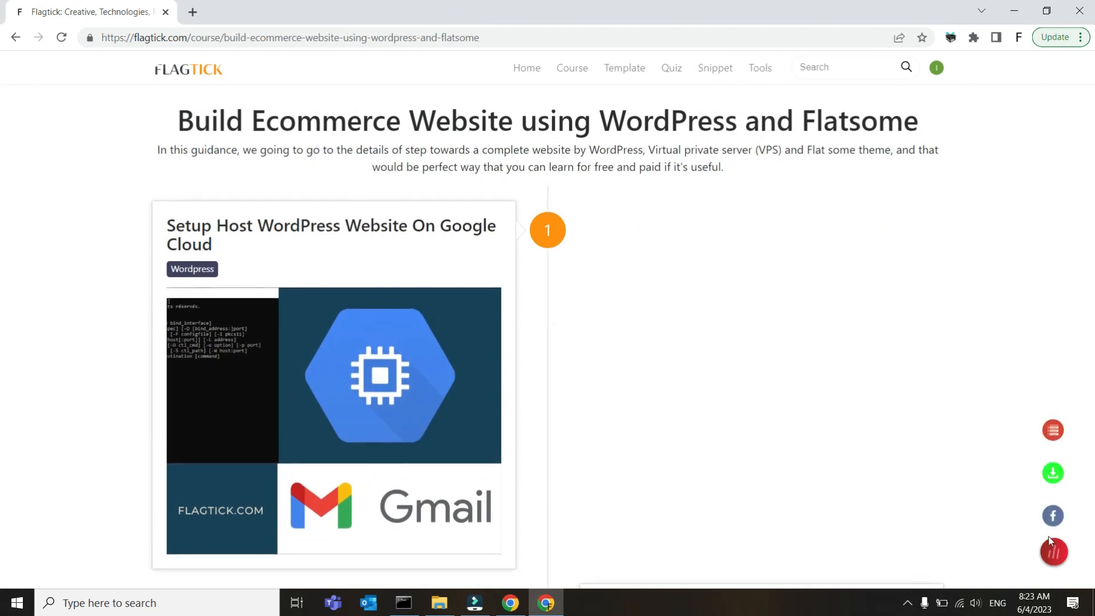
Open the full tutorial article overlay and scroll to 'I. Setting up a Gmail account'
{"action": "left_click", "coordinate": [1053, 430]}
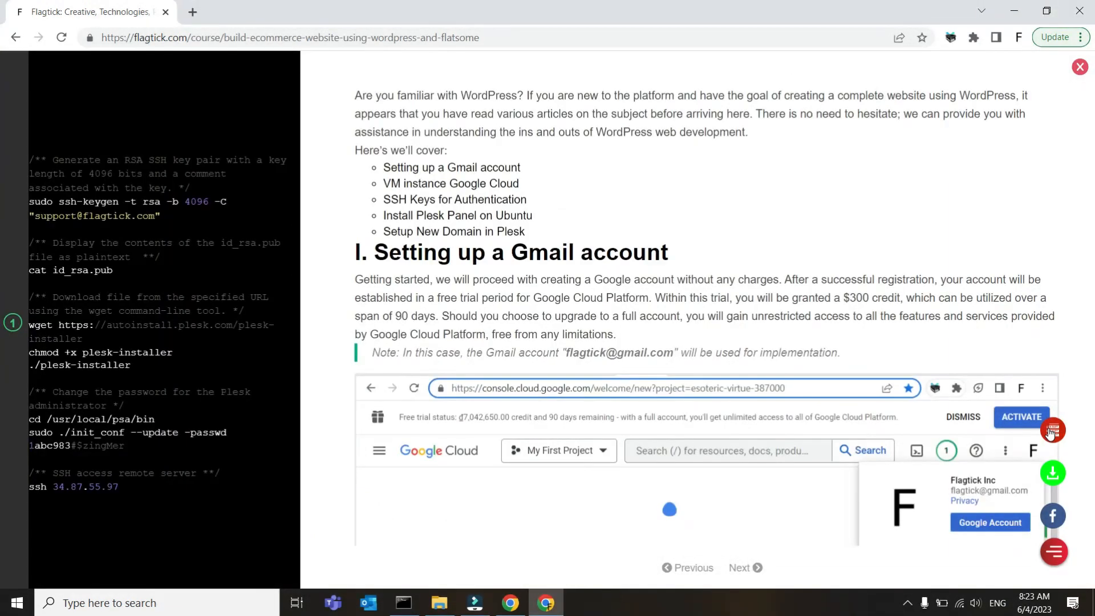
{"action": "scroll", "coordinate": [577, 289], "scroll_direction": "down", "scroll_amount": 1}
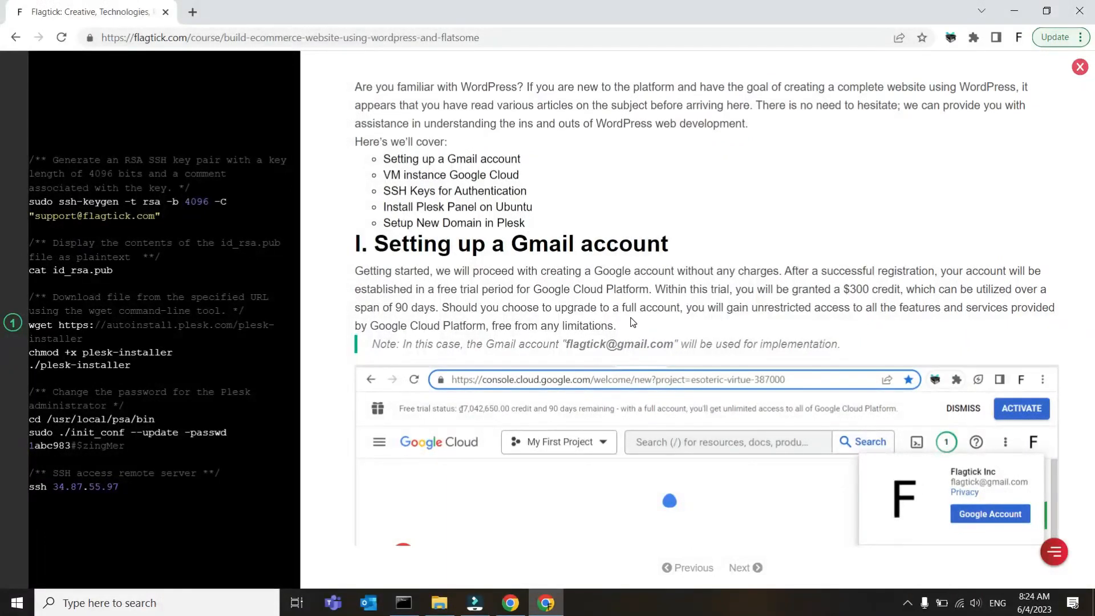
In Chrome, start creating a new Google account for personal use
{"action": "left_click", "coordinate": [507, 609]}
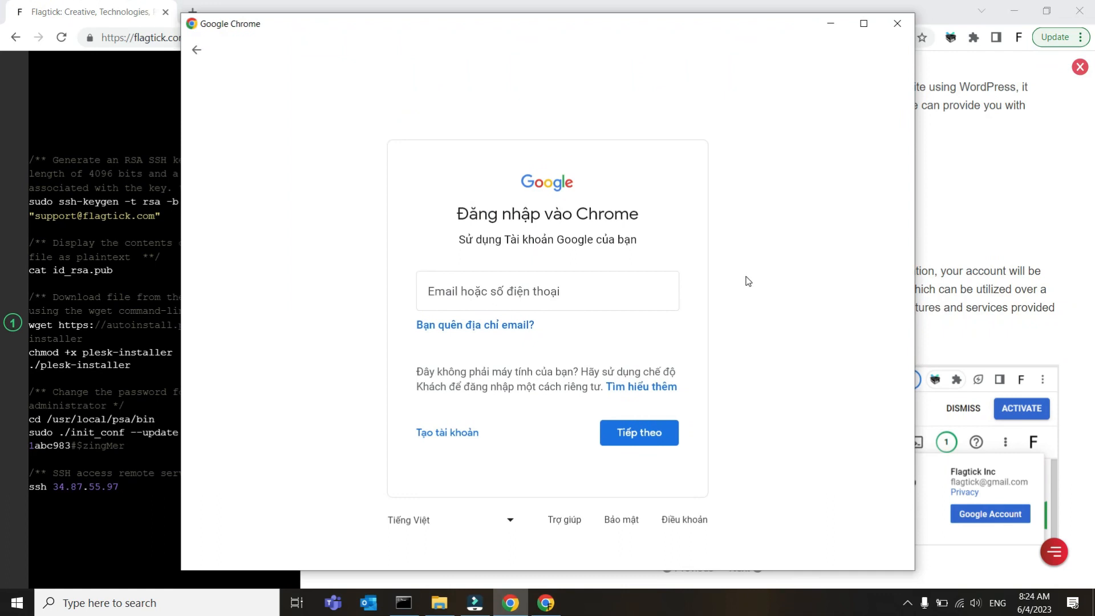
{"action": "left_click", "coordinate": [518, 298]}
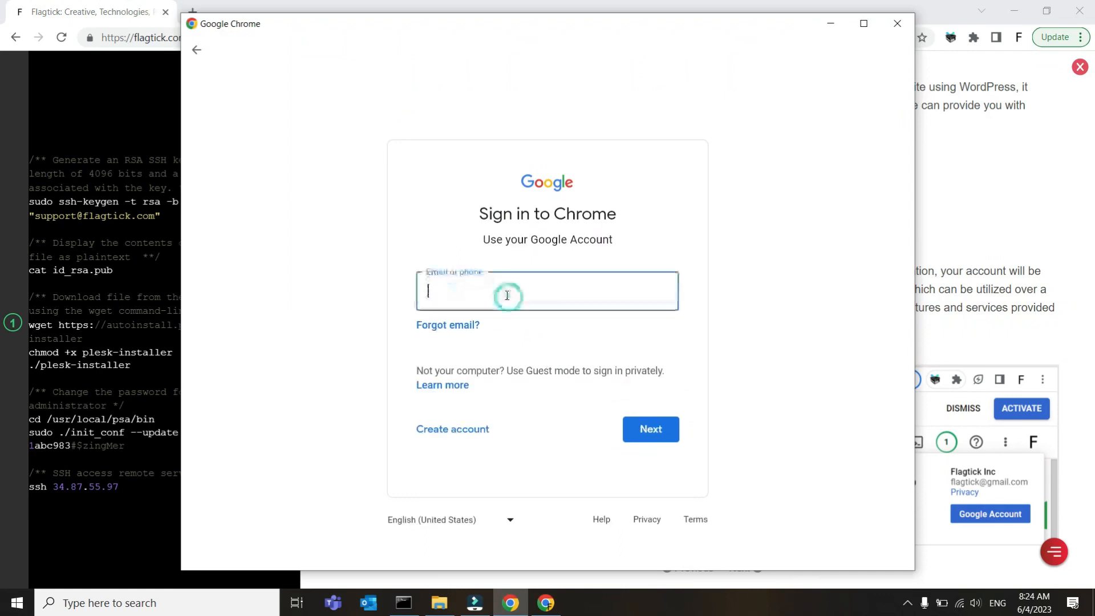
{"action": "left_click", "coordinate": [449, 431]}
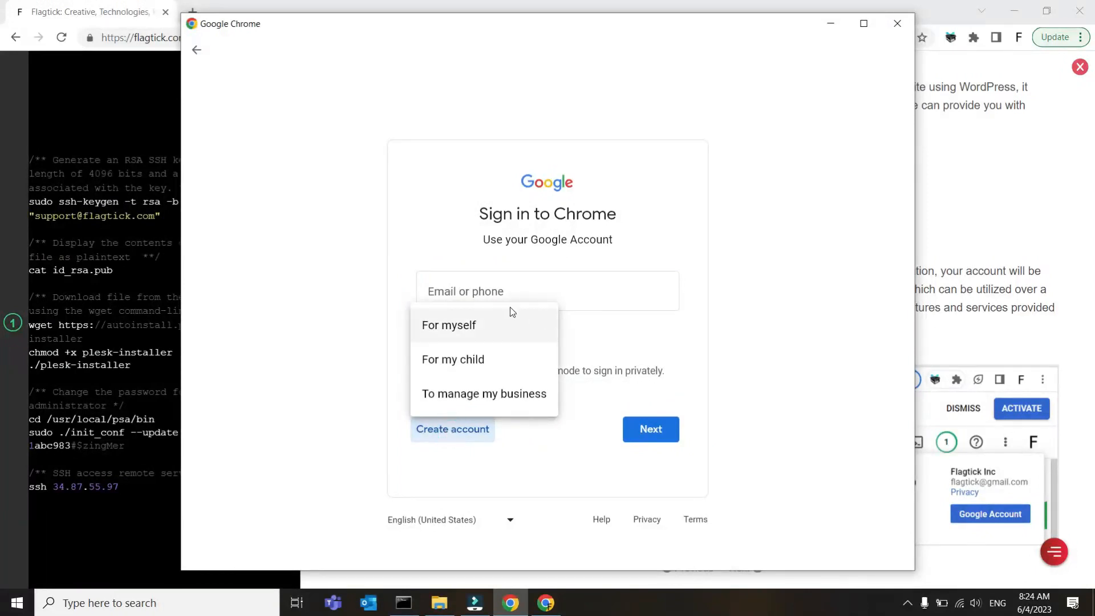
{"action": "left_click", "coordinate": [474, 326]}
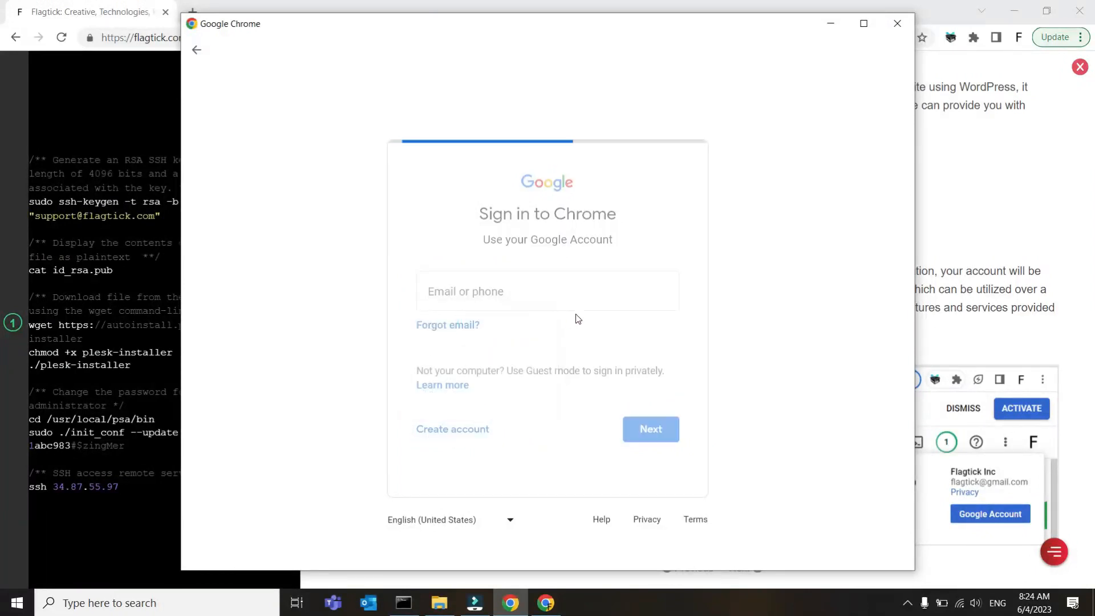
Enter the account holder's first and last name and continue
{"action": "left_click", "coordinate": [486, 305]}
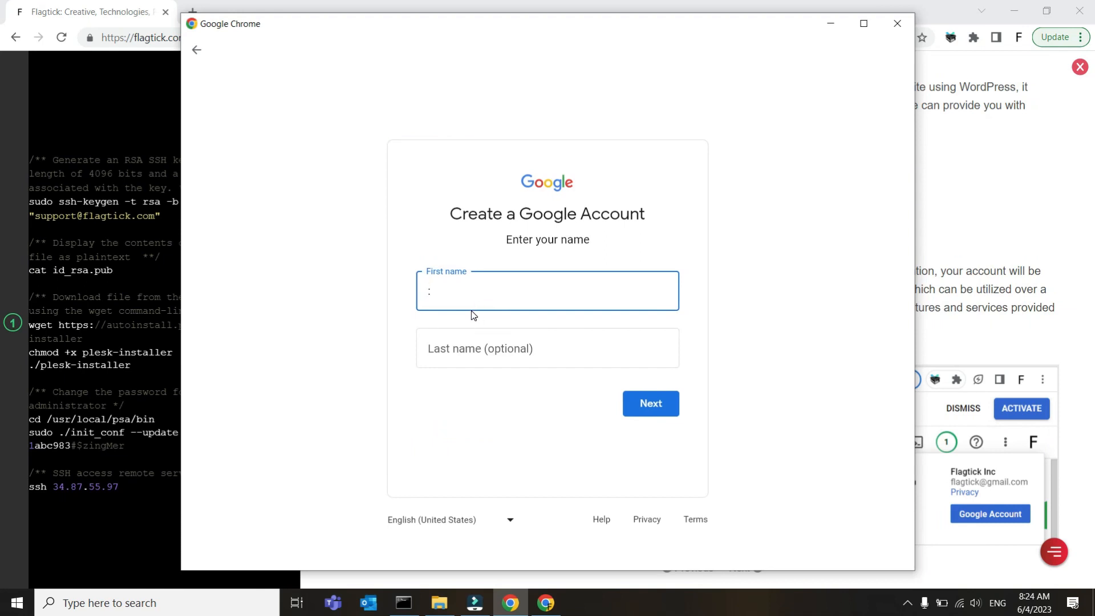
{"action": "key", "text": "Tab"}
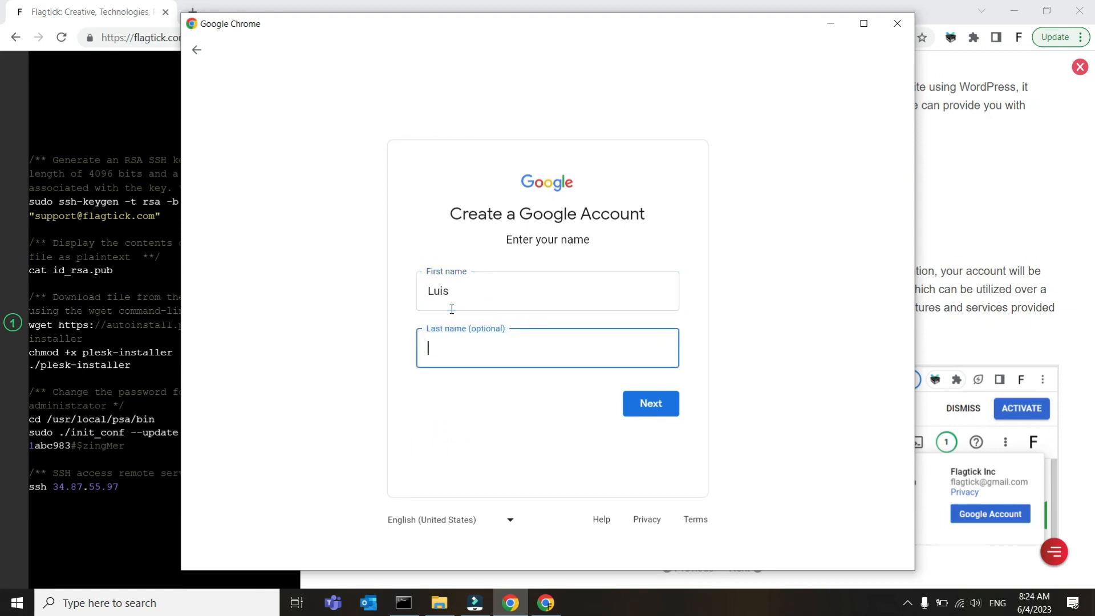
{"action": "left_click", "coordinate": [656, 419]}
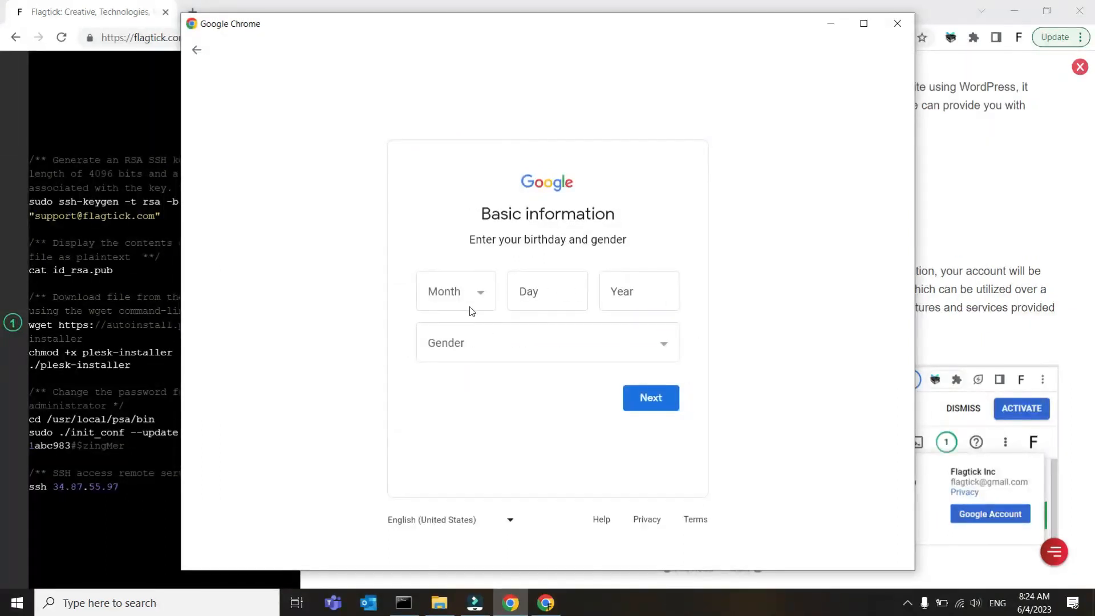
Set the birthday to February 22, 1992 and gender to Male
{"action": "left_click", "coordinate": [468, 304]}
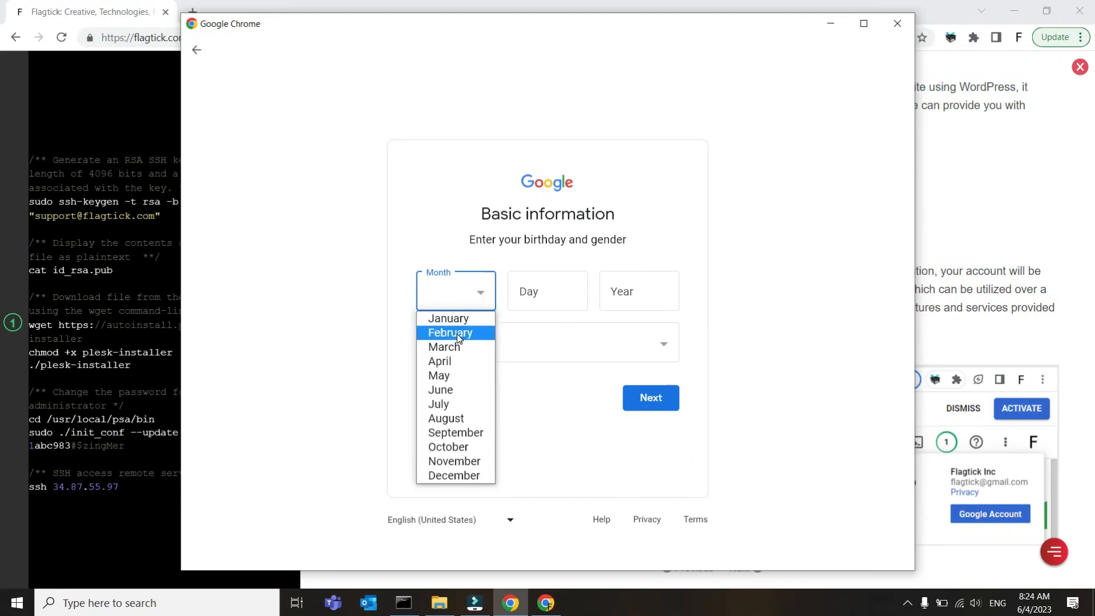
{"action": "left_click", "coordinate": [457, 334]}
{"action": "left_click", "coordinate": [540, 297]}
{"action": "type", "text": "22"}
{"action": "key", "text": "Tab"}
{"action": "type", "text": "1"}
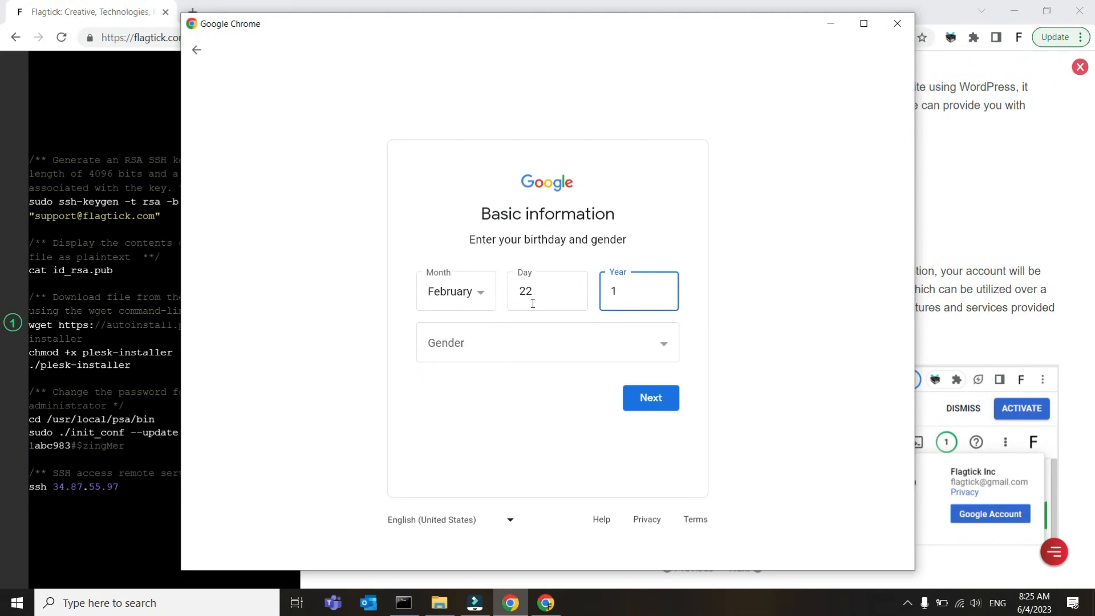
{"action": "type", "text": "992"}
{"action": "key", "text": "Tab"}
{"action": "left_click", "coordinate": [529, 341]}
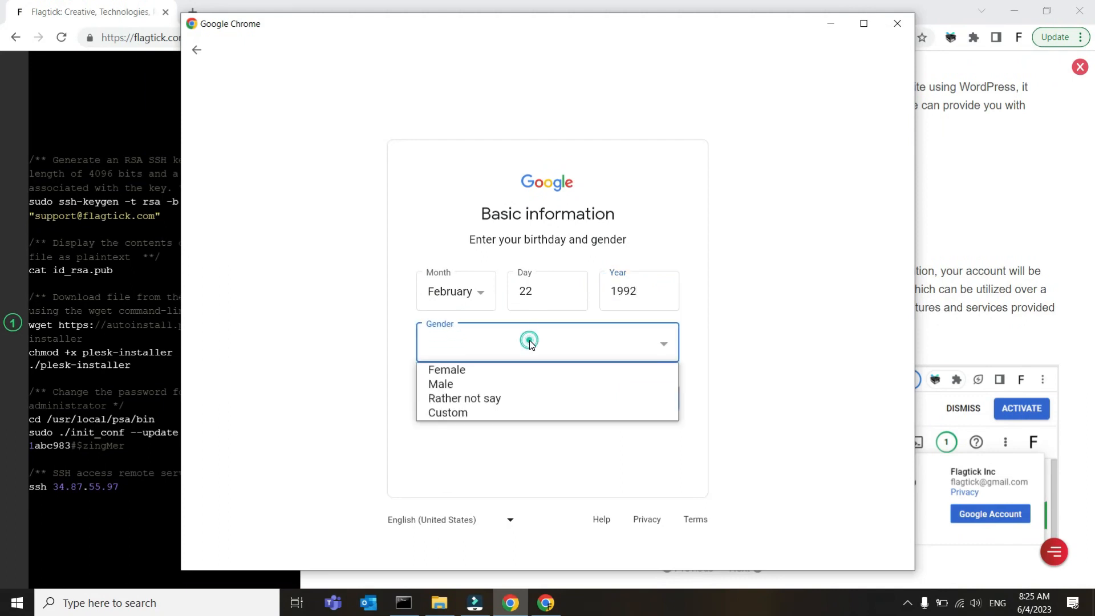
{"action": "left_click", "coordinate": [496, 384]}
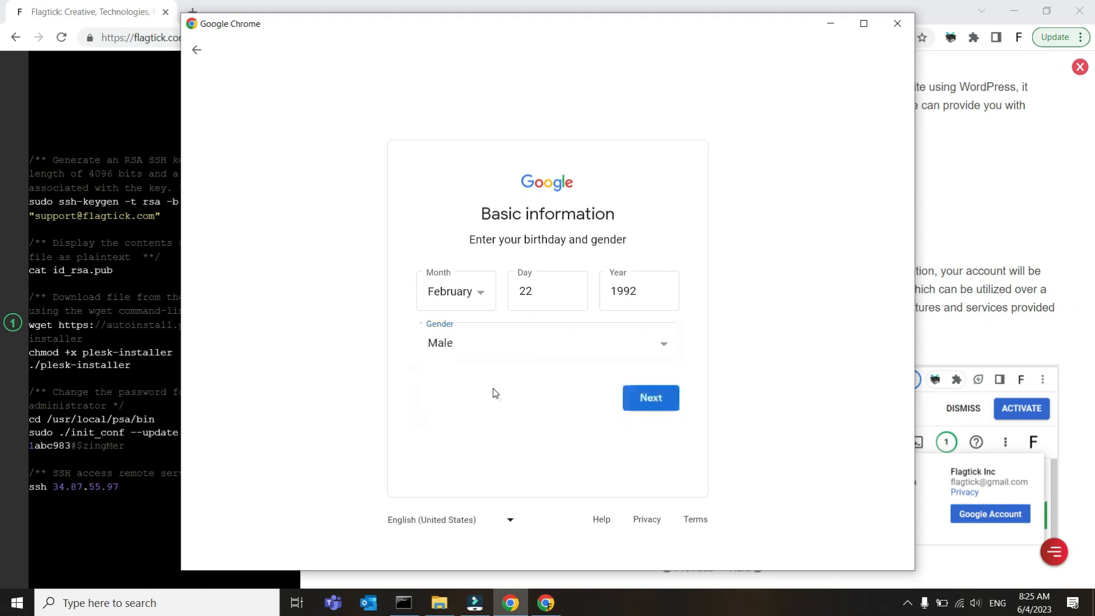
{"action": "left_click", "coordinate": [643, 399]}
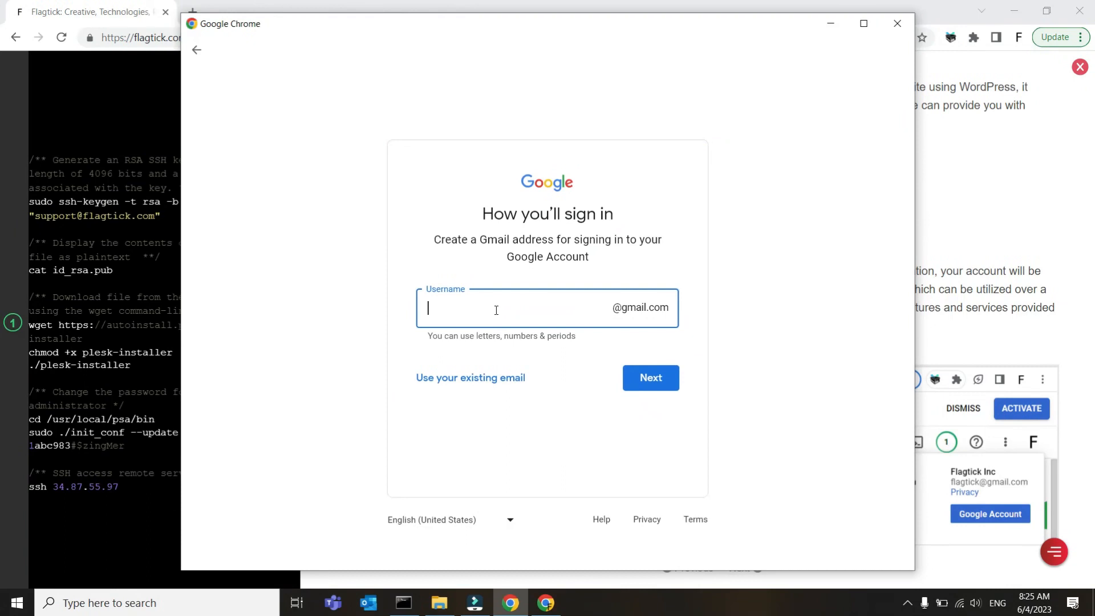
Choose a Gmail username, then set and confirm the account password
{"action": "left_click", "coordinate": [642, 379]}
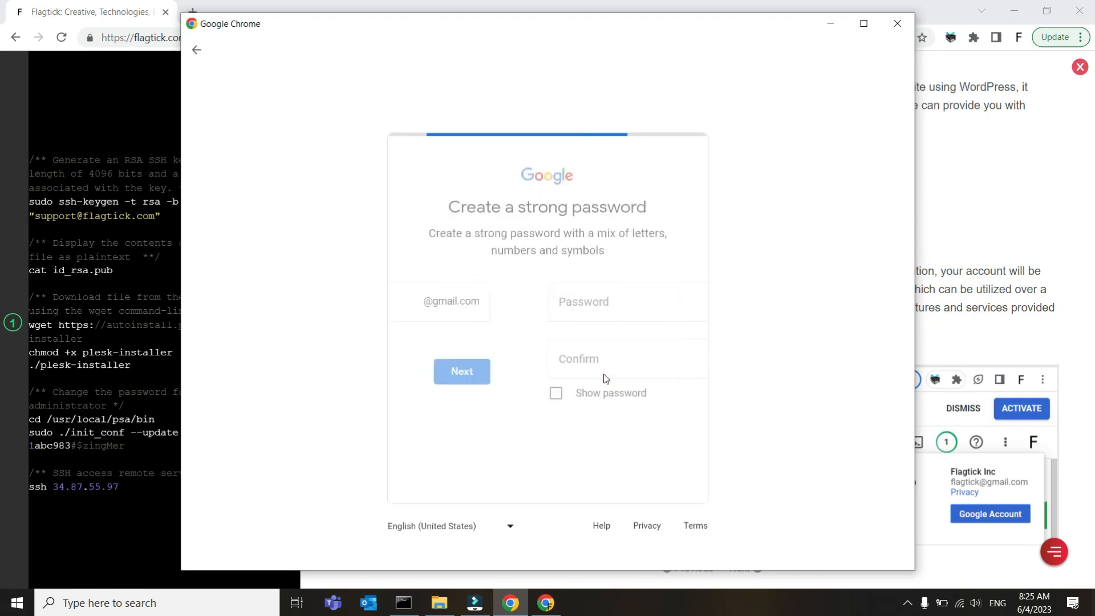
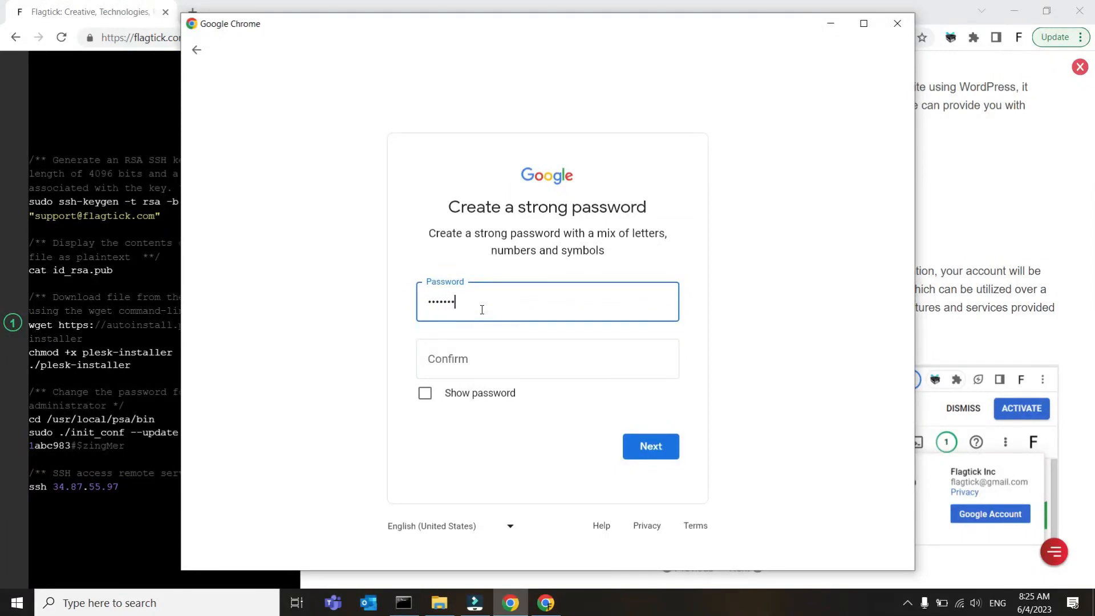
{"action": "key", "text": "Tab"}
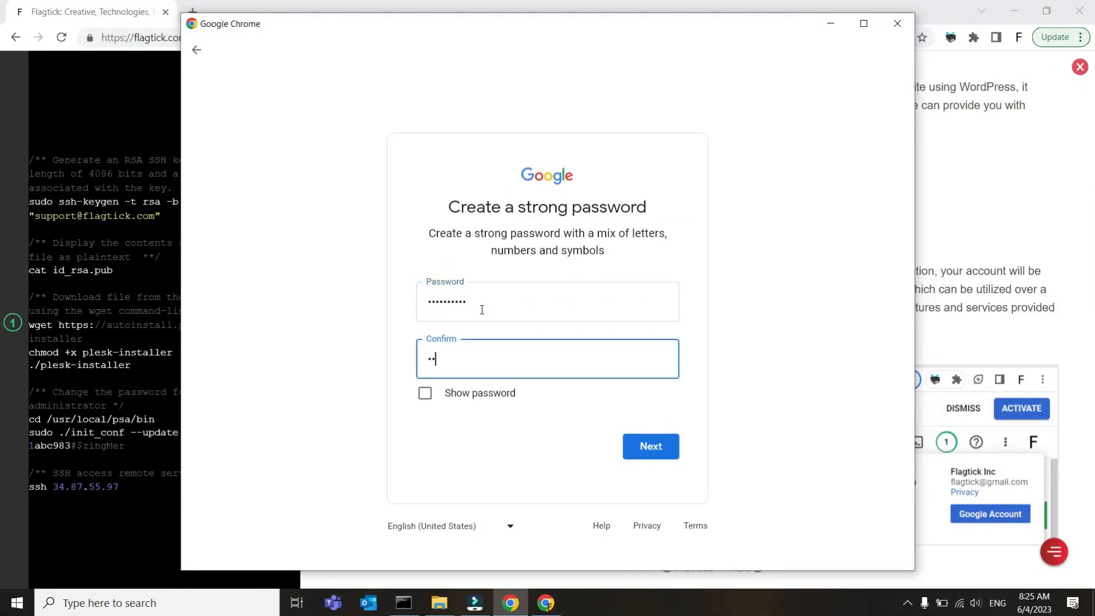
{"action": "left_click", "coordinate": [642, 447]}
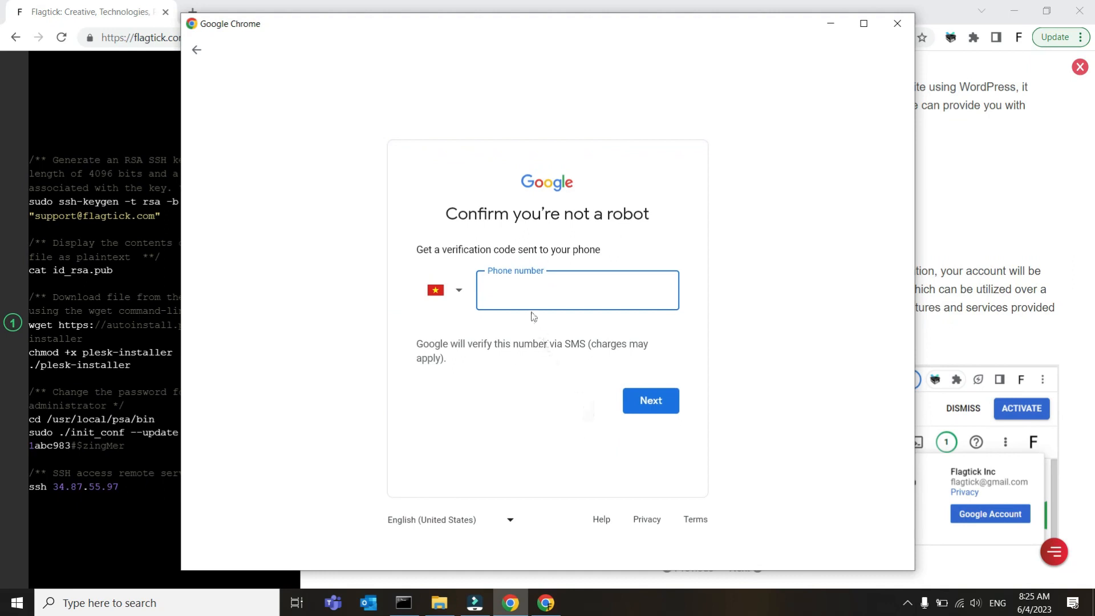
Verify the phone number by entering the texted verification code
{"action": "left_click", "coordinate": [519, 296]}
{"action": "key", "text": "Return"}
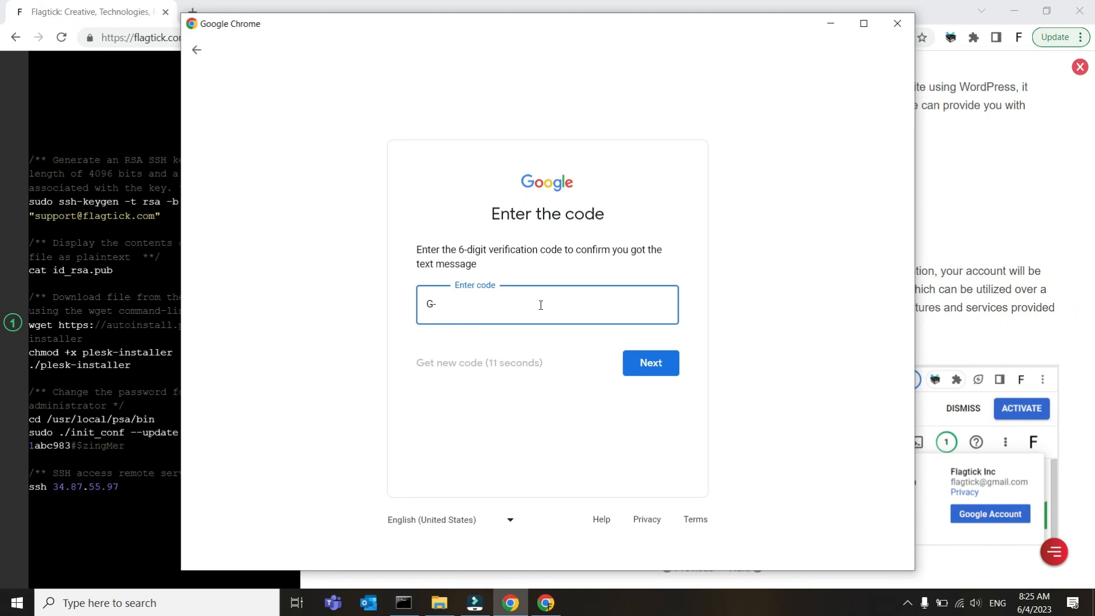
{"action": "key", "text": "Return"}
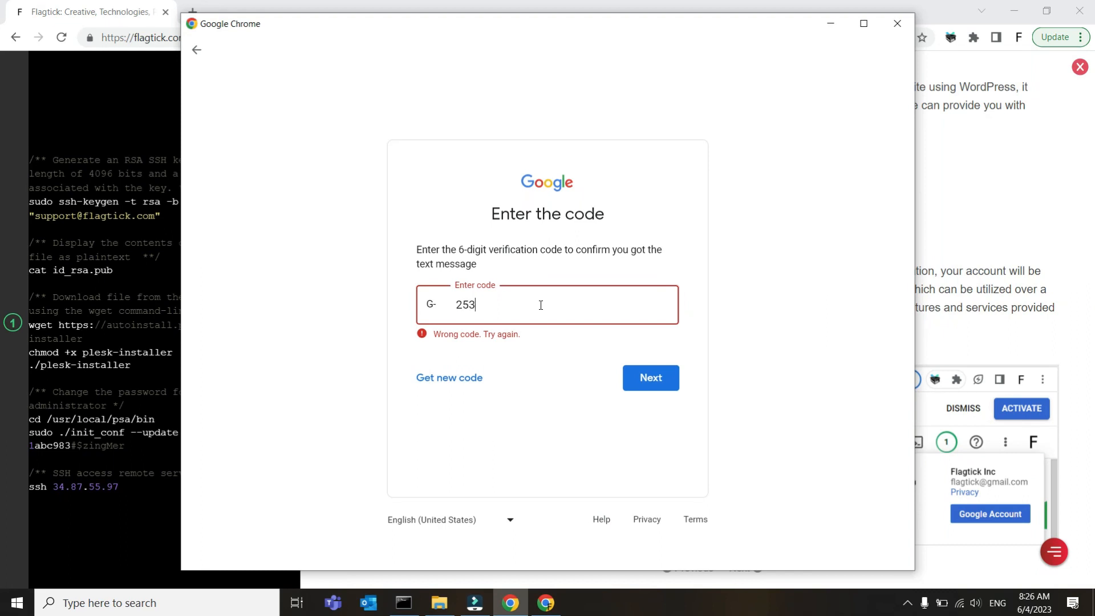
{"action": "key", "text": "Return"}
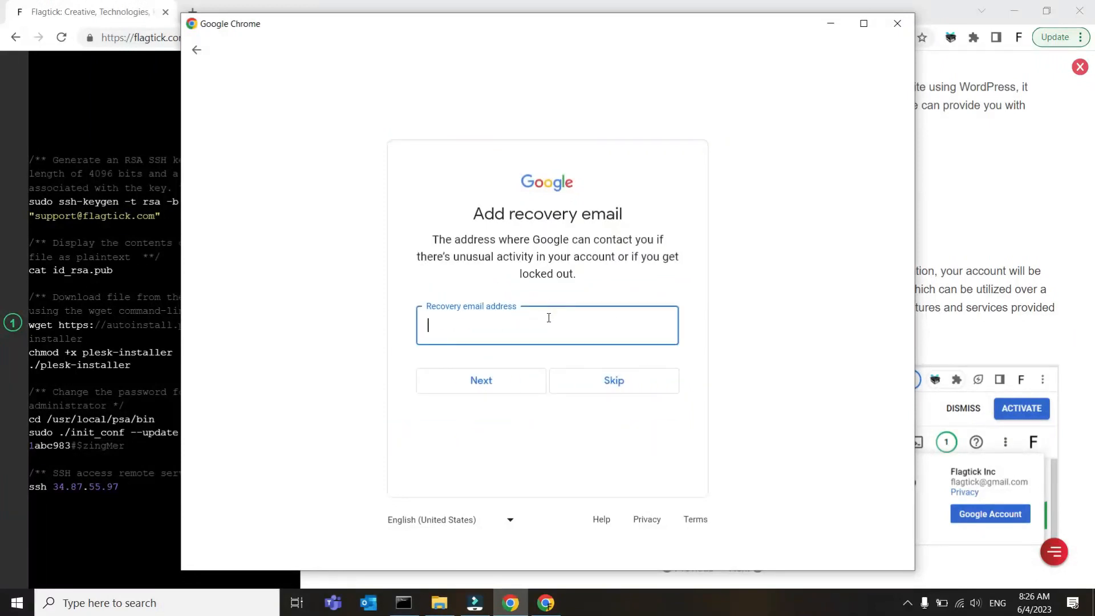
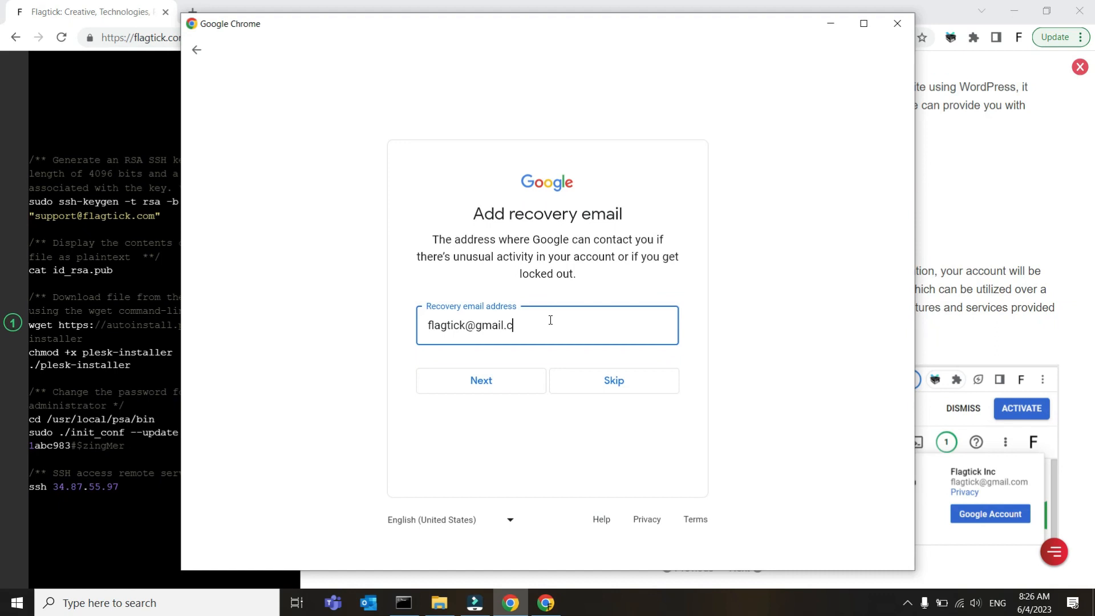
Add a recovery email, skip the phone number, and agree to Google's terms
{"action": "key", "text": "Tab"}
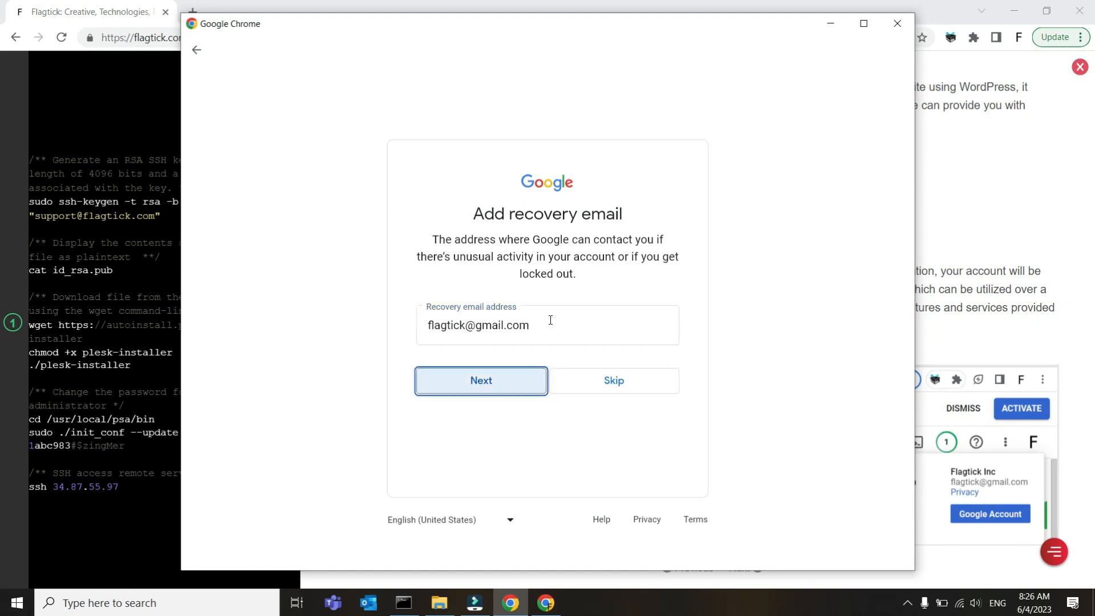
{"action": "left_click", "coordinate": [468, 388]}
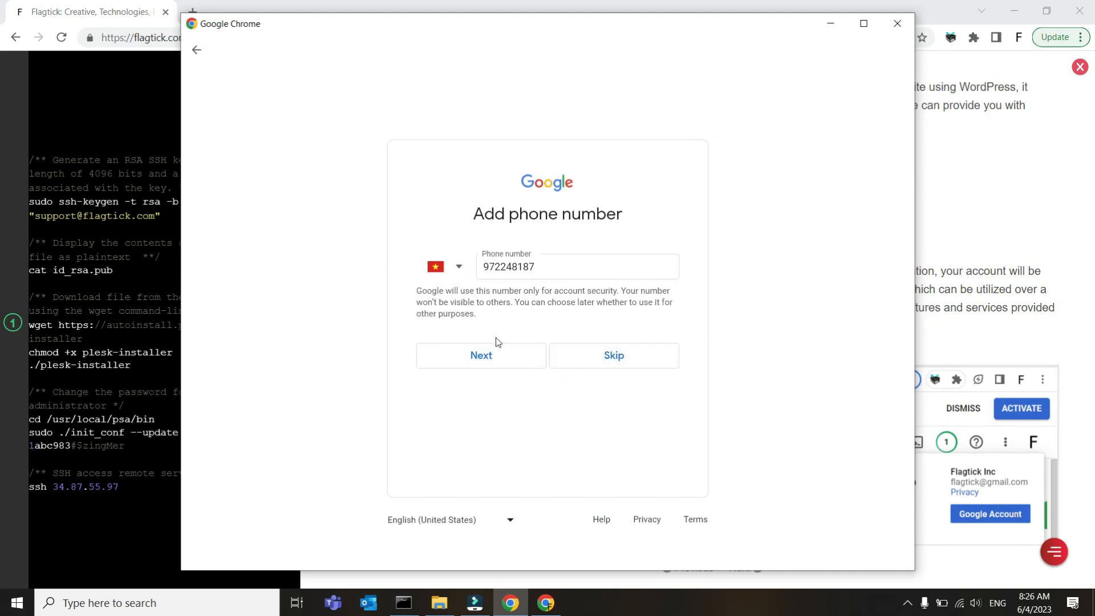
{"action": "left_click", "coordinate": [584, 356]}
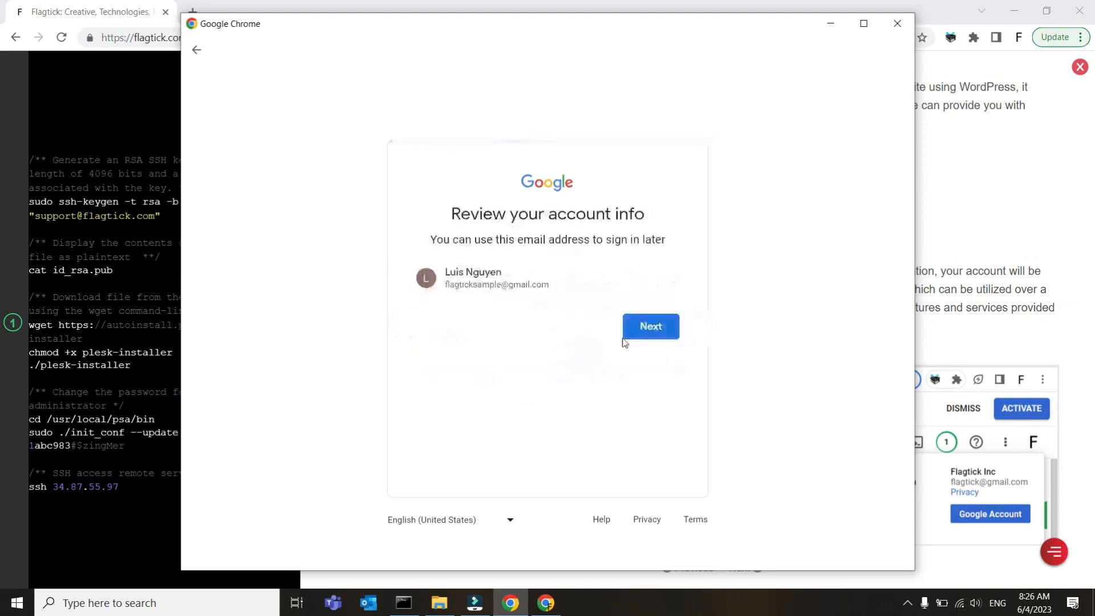
{"action": "left_click", "coordinate": [652, 326]}
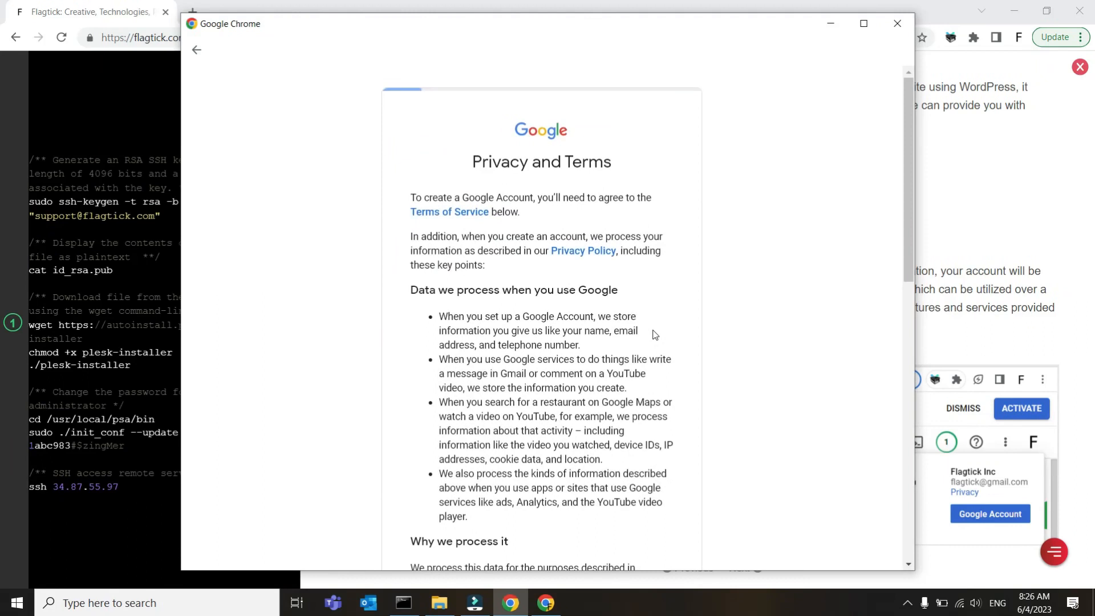
{"action": "scroll", "coordinate": [616, 411], "scroll_direction": "down", "scroll_amount": 10}
{"action": "left_click", "coordinate": [637, 476]}
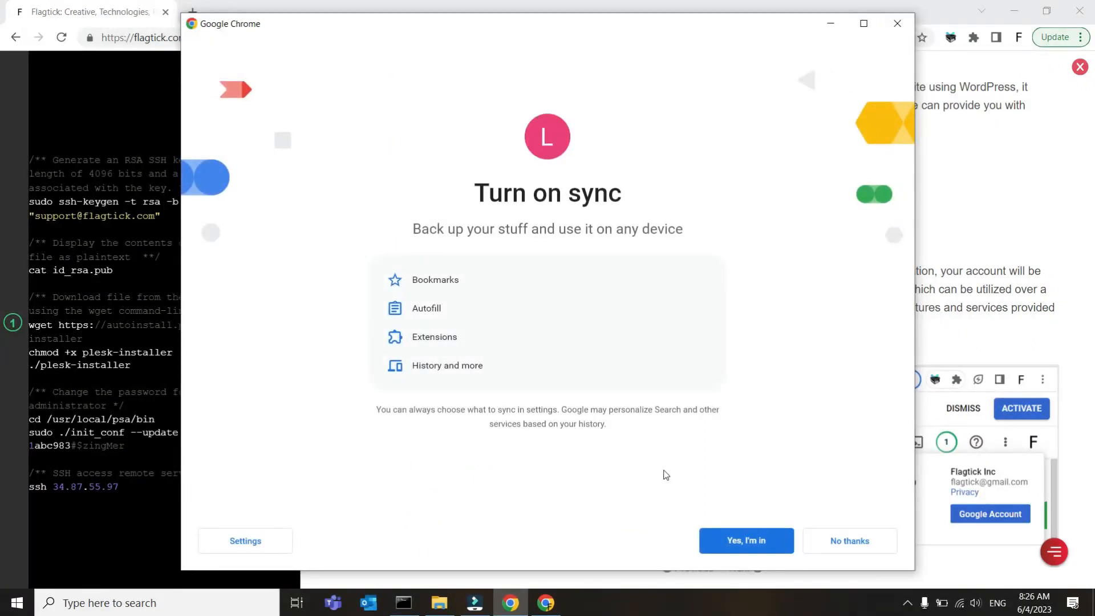
Turn on sync and give the Chrome profile a Light blue theme
{"action": "left_click", "coordinate": [748, 547]}
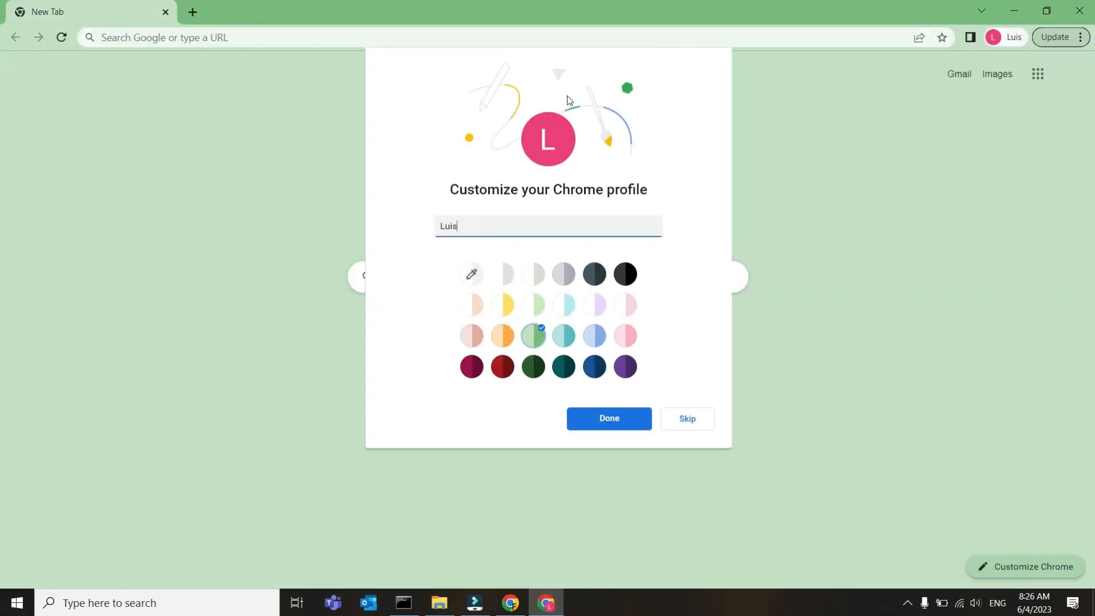
{"action": "left_click", "coordinate": [604, 334]}
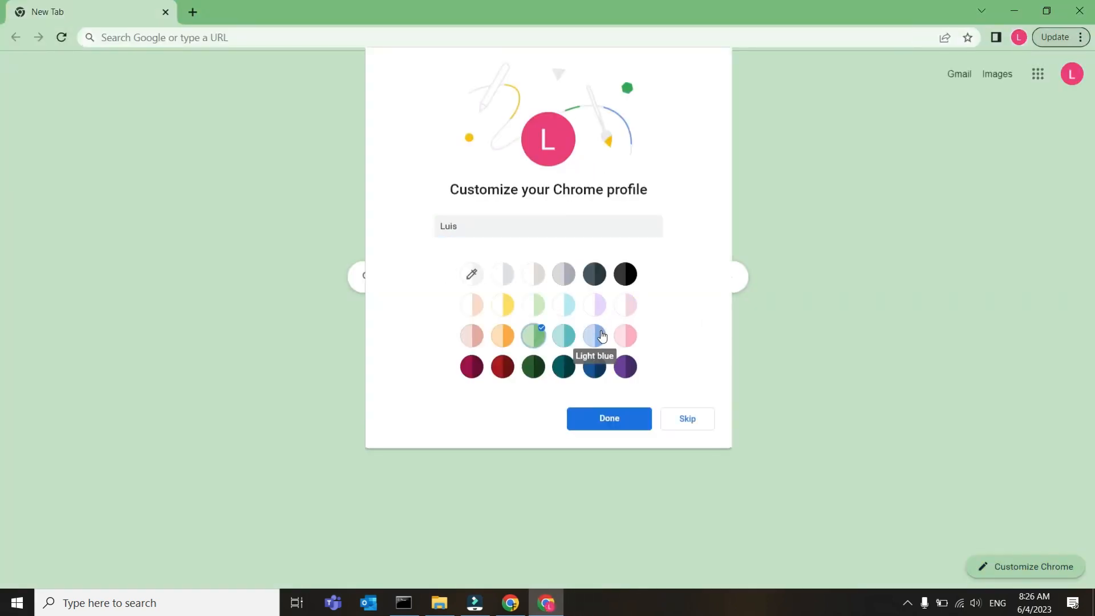
{"action": "left_click", "coordinate": [623, 427]}
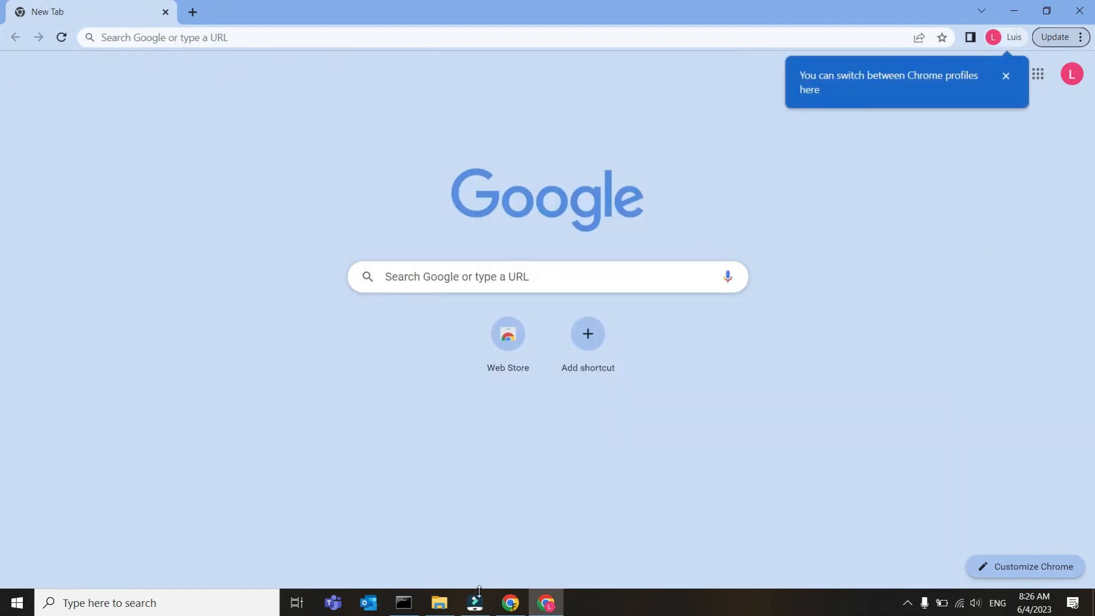
{"action": "left_click", "coordinate": [511, 603]}
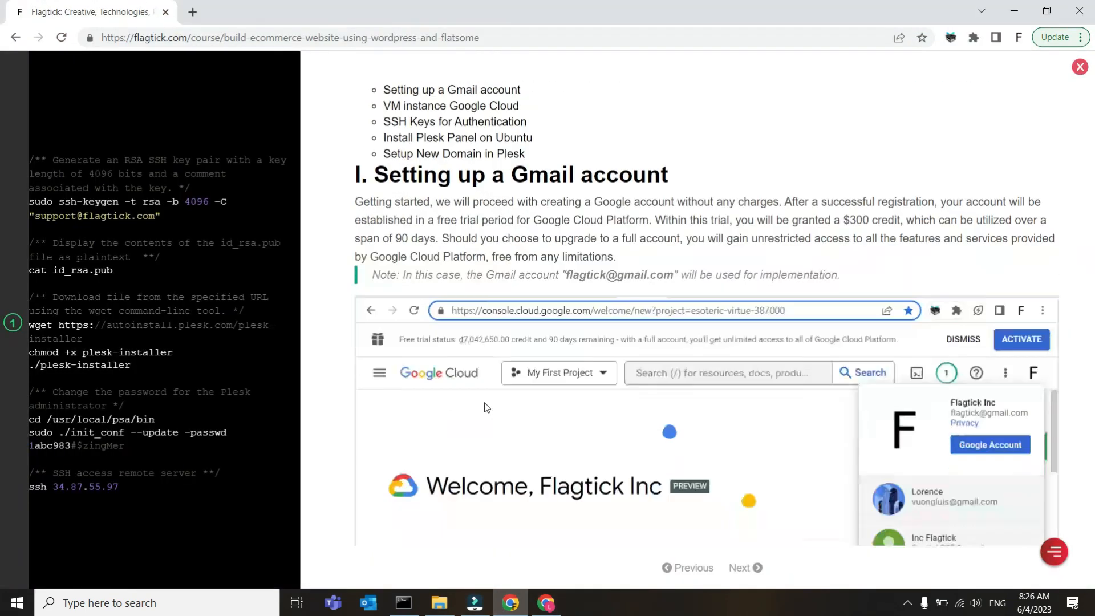
{"action": "scroll", "coordinate": [487, 407], "scroll_direction": "down", "scroll_amount": 4}
{"action": "scroll", "coordinate": [487, 407], "scroll_direction": "up", "scroll_amount": 4}
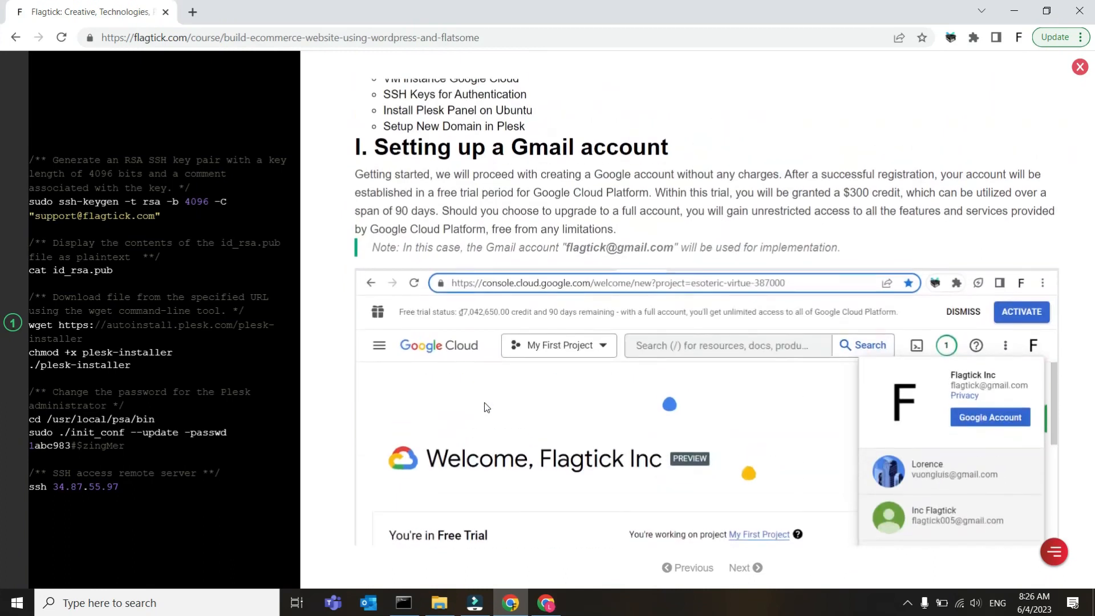
{"action": "scroll", "coordinate": [569, 332], "scroll_direction": "down", "scroll_amount": 1}
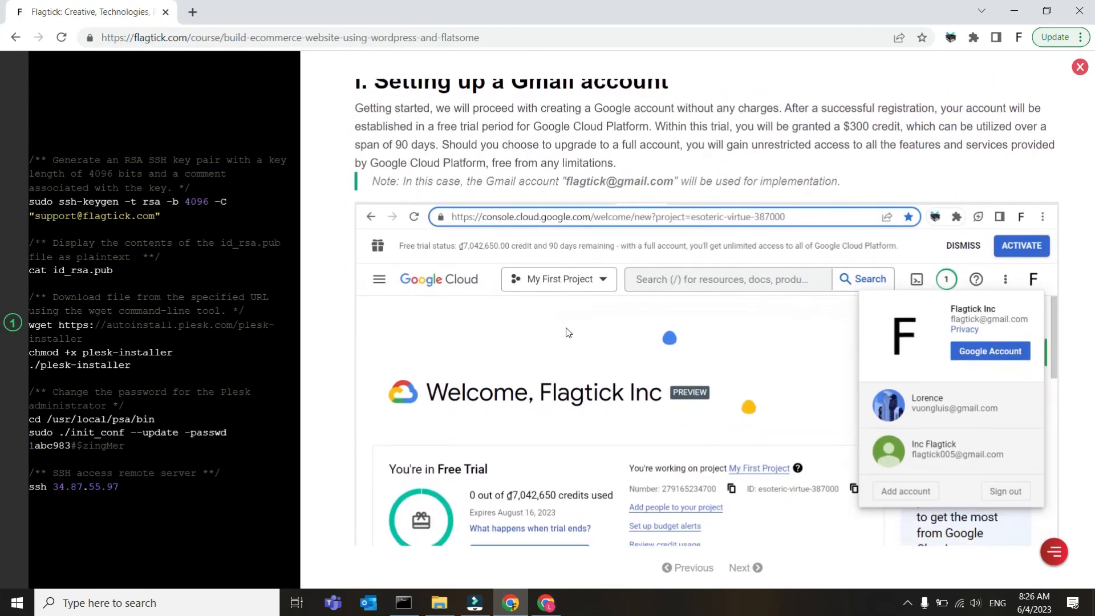
{"action": "scroll", "coordinate": [568, 333], "scroll_direction": "down", "scroll_amount": 1}
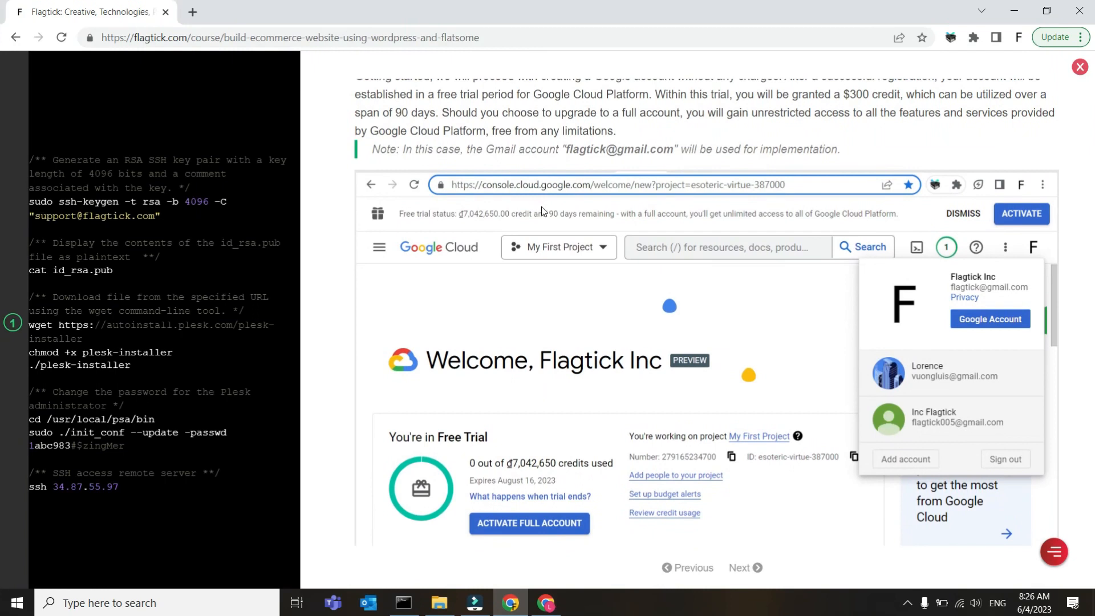
{"action": "scroll", "coordinate": [559, 290], "scroll_direction": "down", "scroll_amount": 2}
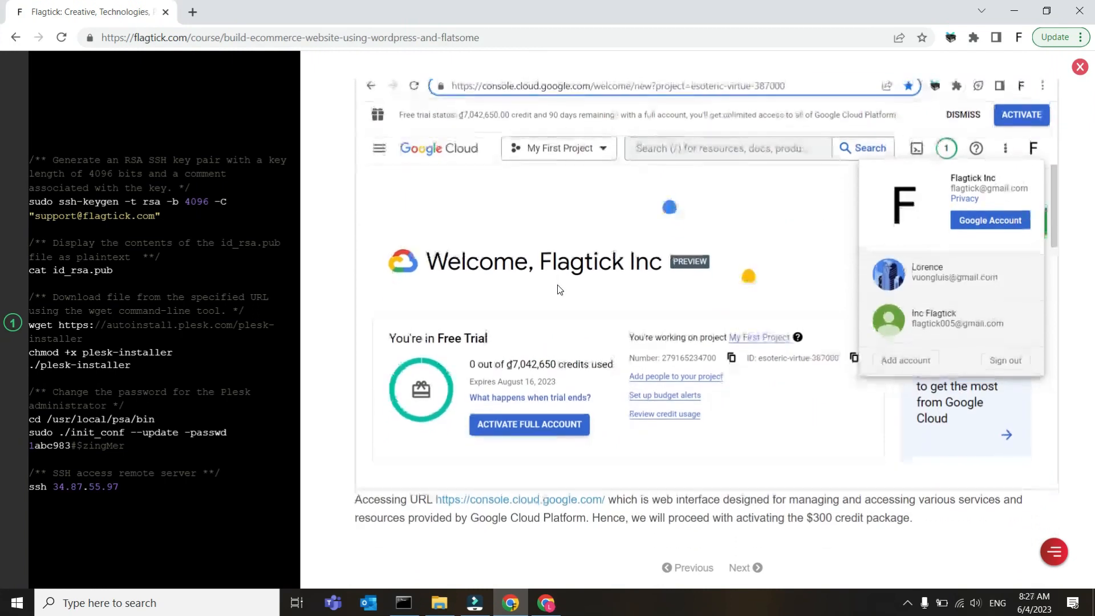
Search 'Google Cloud Platform' and open the Google Cloud: Cloud Computing Services result
{"action": "left_click", "coordinate": [558, 603]}
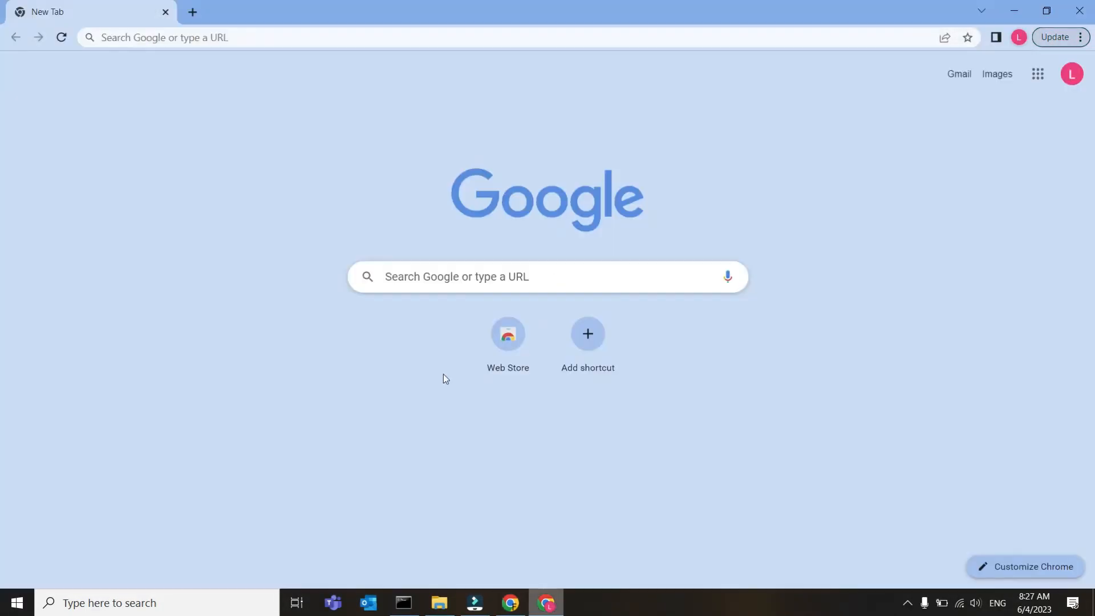
{"action": "left_click", "coordinate": [204, 35]}
{"action": "type", "text": "Google"}
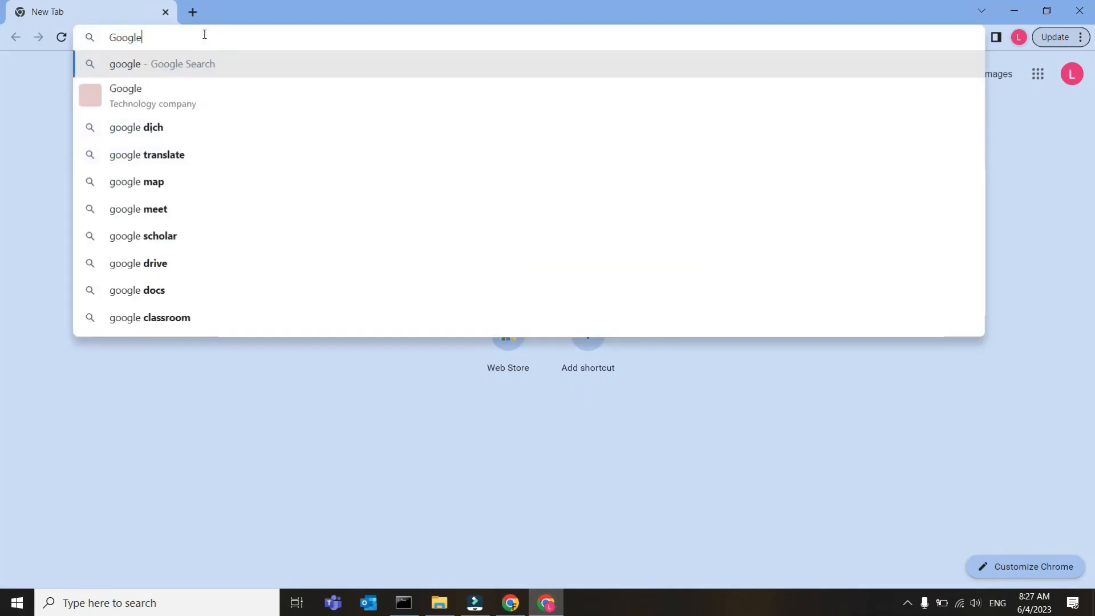
{"action": "type", "text": " Cloud Platform"}
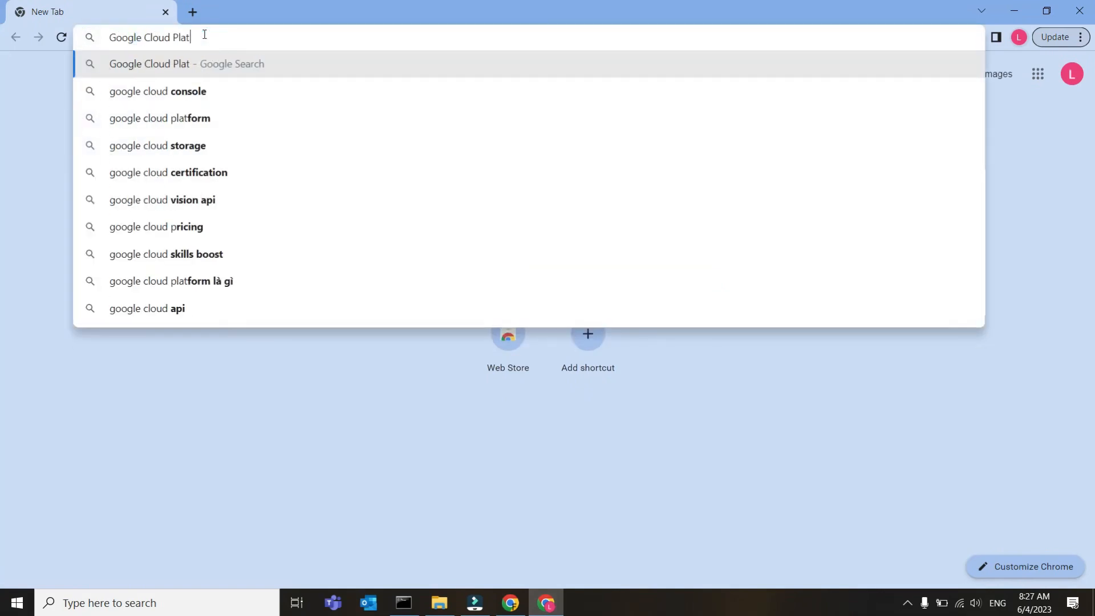
{"action": "key", "text": "Return"}
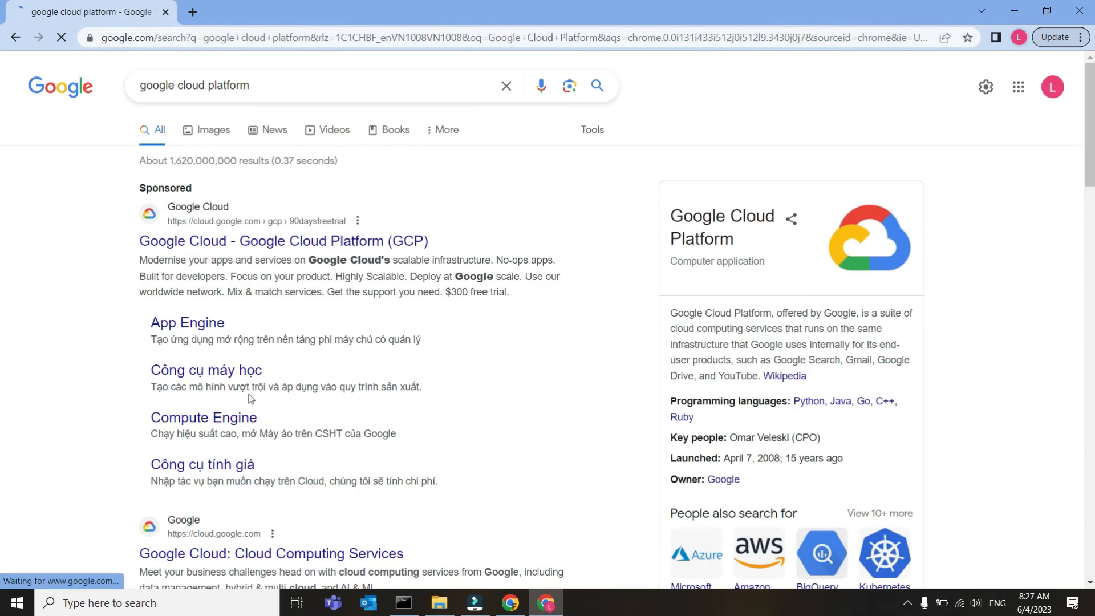
{"action": "scroll", "coordinate": [251, 399], "scroll_direction": "down", "scroll_amount": 1}
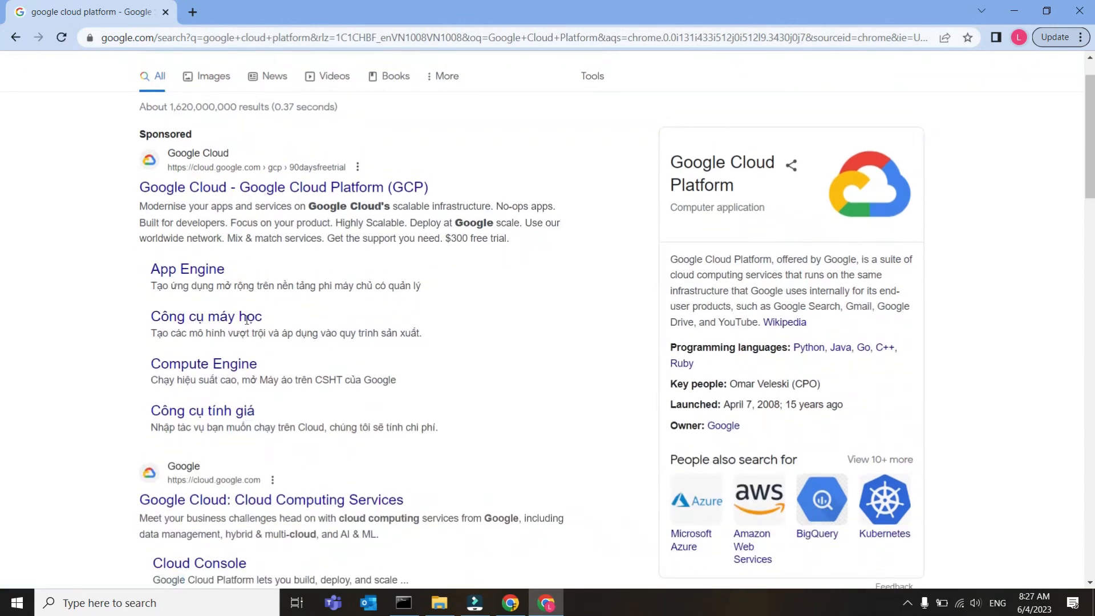
{"action": "scroll", "coordinate": [247, 320], "scroll_direction": "down", "scroll_amount": 2}
{"action": "left_click", "coordinate": [184, 403]}
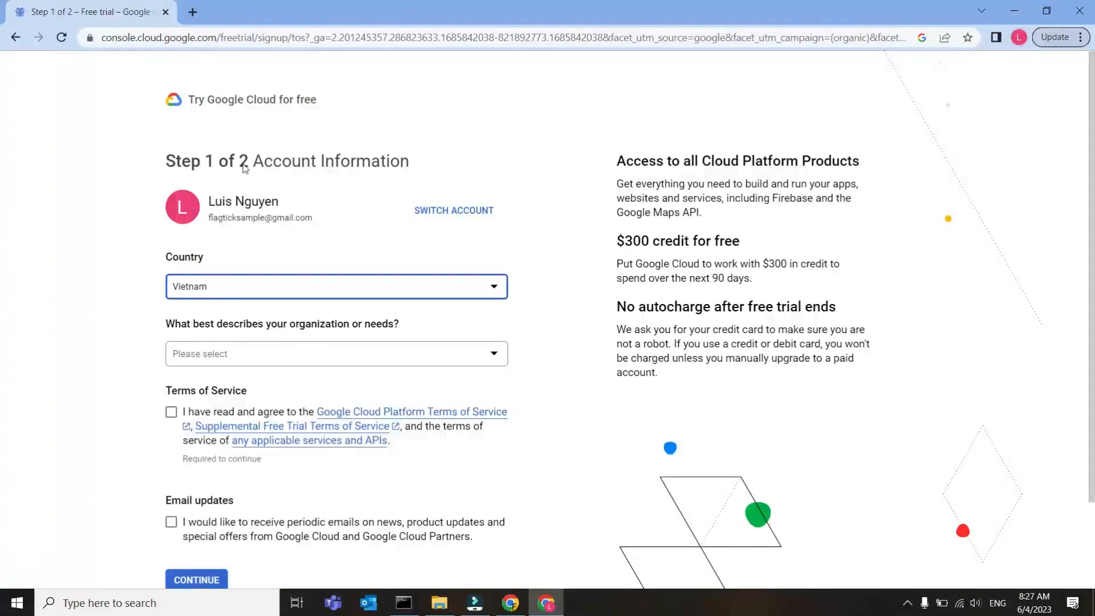
Set the organization type to Other, accept the terms, and opt in to email updates
{"action": "scroll", "coordinate": [273, 312], "scroll_direction": "down", "scroll_amount": 2}
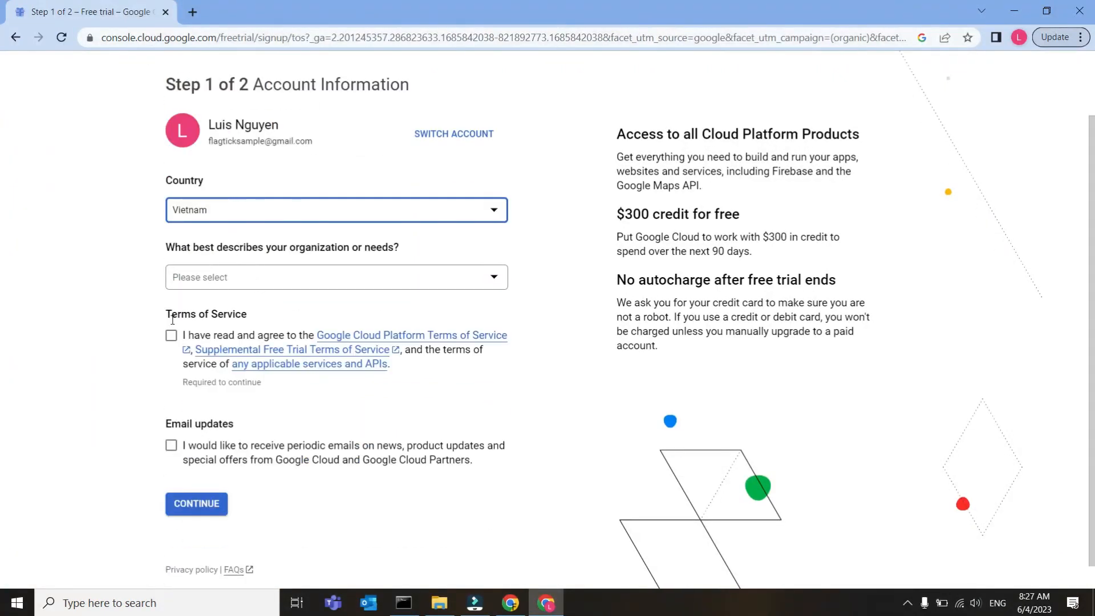
{"action": "left_click", "coordinate": [251, 290]}
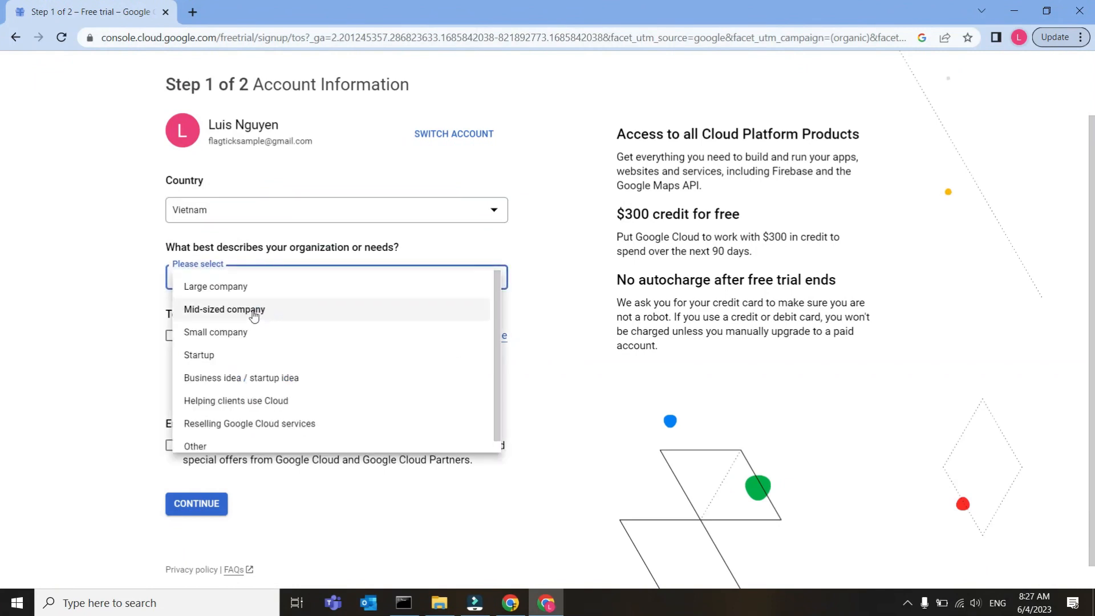
{"action": "left_click", "coordinate": [225, 358]}
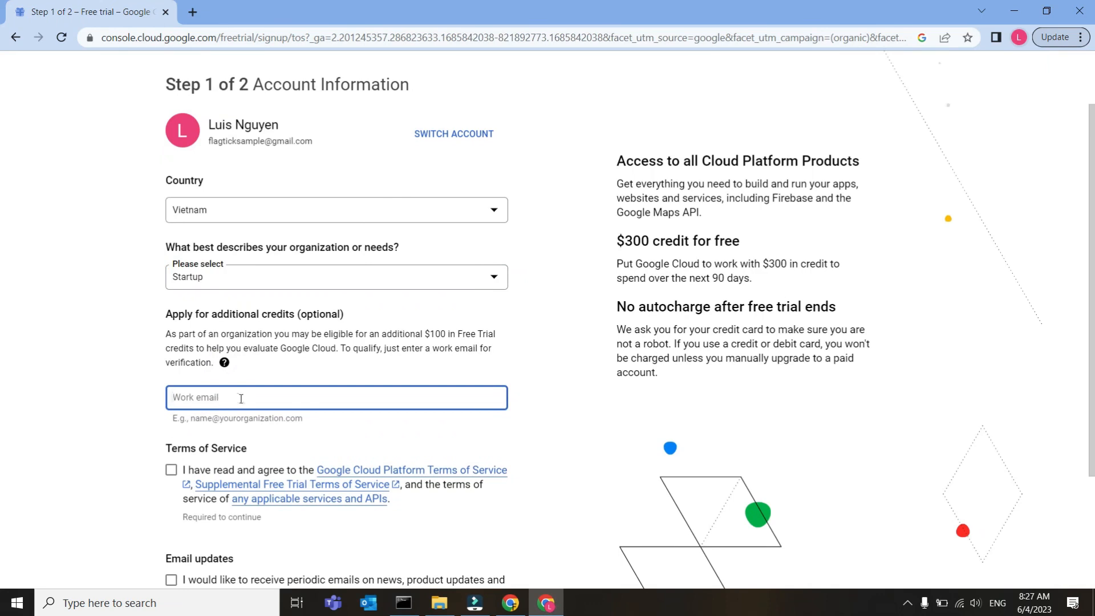
{"action": "left_click", "coordinate": [286, 288]}
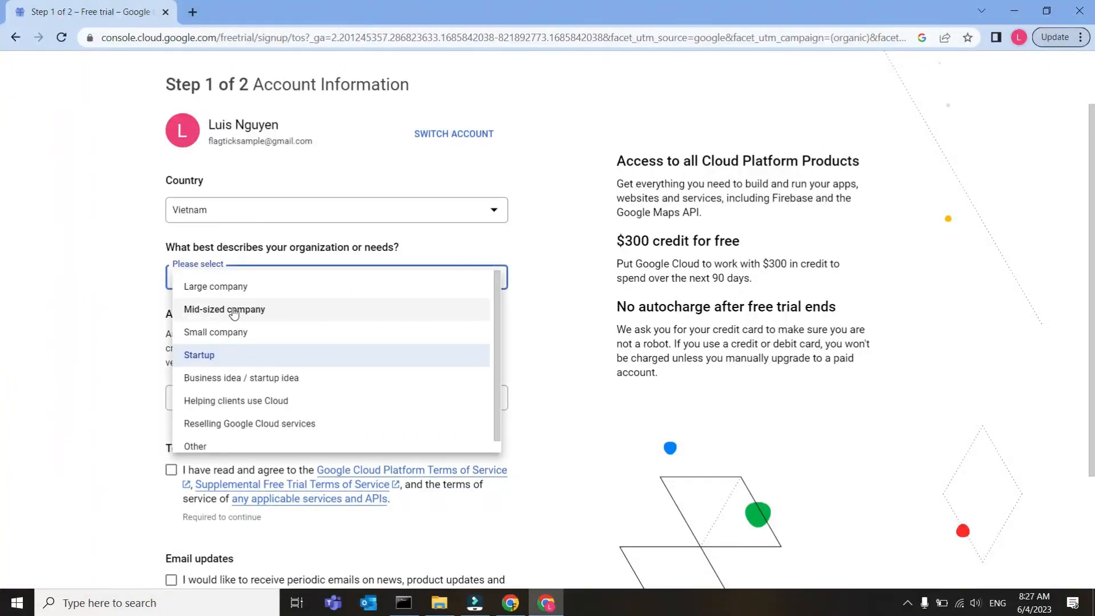
{"action": "scroll", "coordinate": [235, 331], "scroll_direction": "down", "scroll_amount": 1}
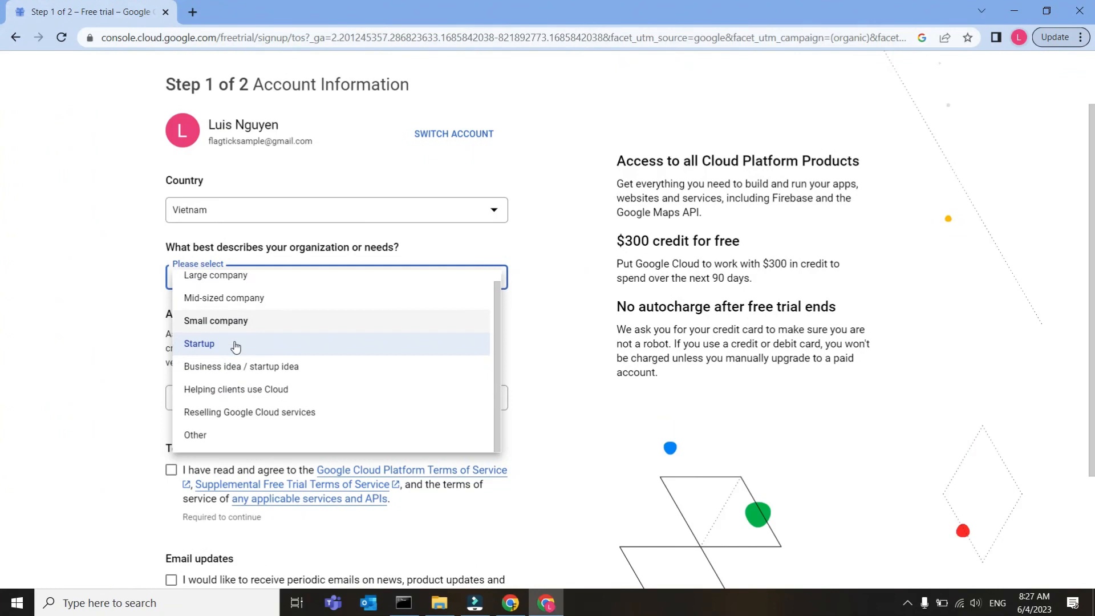
{"action": "left_click", "coordinate": [201, 435]}
{"action": "left_click", "coordinate": [170, 337]}
{"action": "left_click", "coordinate": [166, 448]}
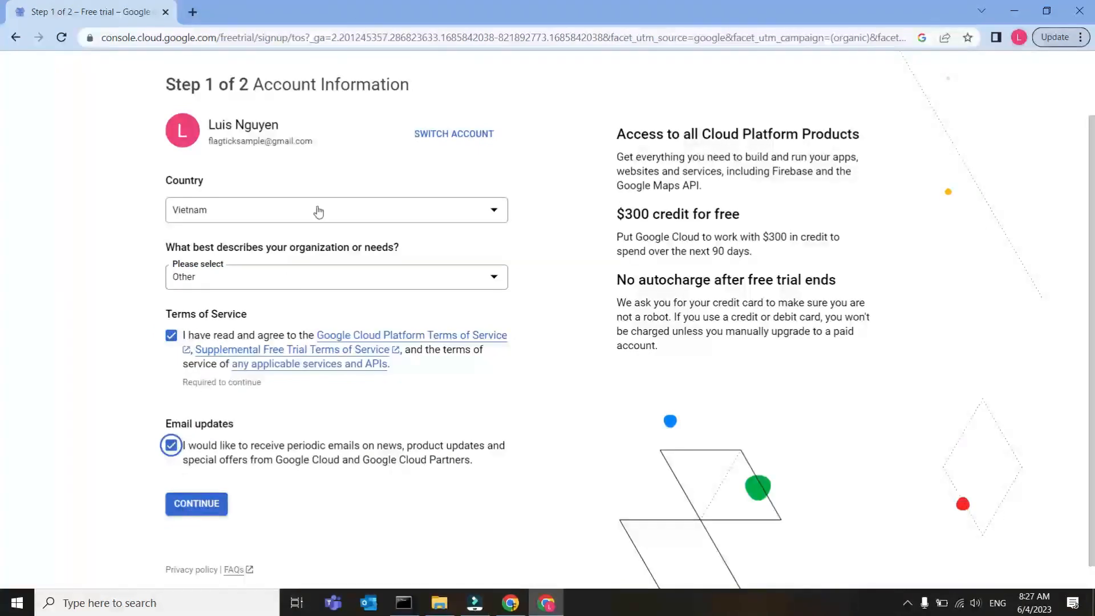
Change the country to United States and submit the account information step
{"action": "left_click", "coordinate": [255, 212]}
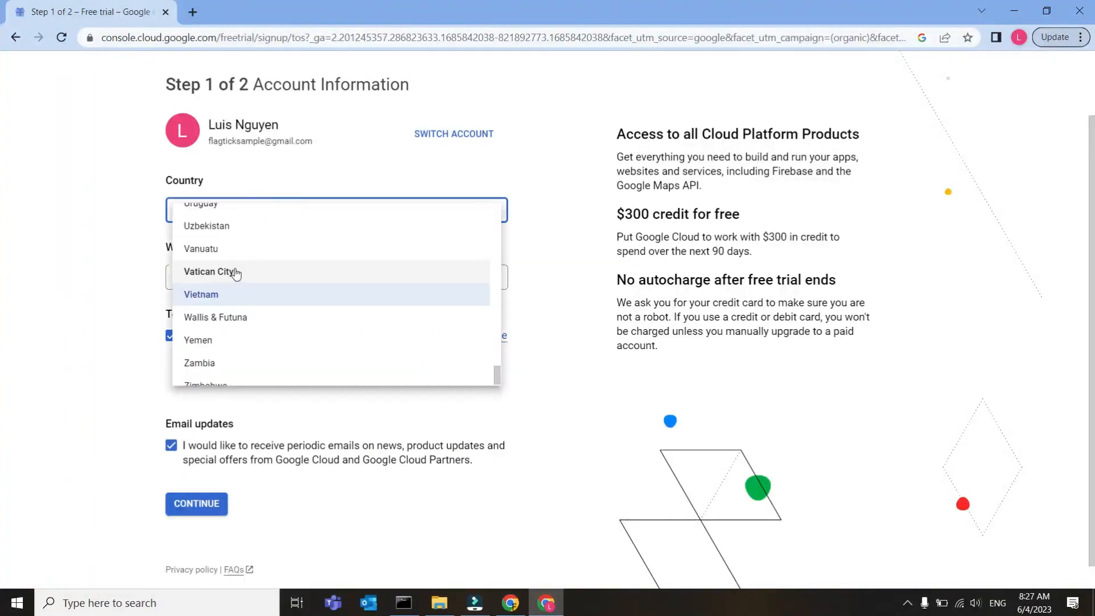
{"action": "scroll", "coordinate": [243, 292], "scroll_direction": "down", "scroll_amount": 1}
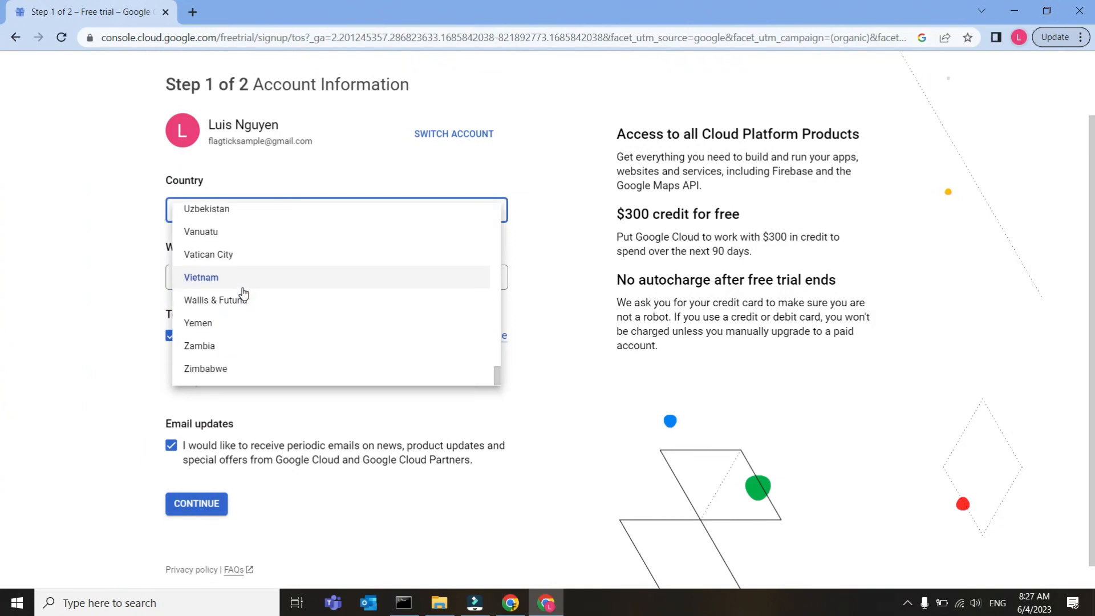
{"action": "scroll", "coordinate": [243, 293], "scroll_direction": "up", "scroll_amount": 4}
{"action": "scroll", "coordinate": [243, 293], "scroll_direction": "down", "scroll_amount": 1}
{"action": "scroll", "coordinate": [243, 291], "scroll_direction": "down", "scroll_amount": 1}
{"action": "left_click", "coordinate": [213, 303]}
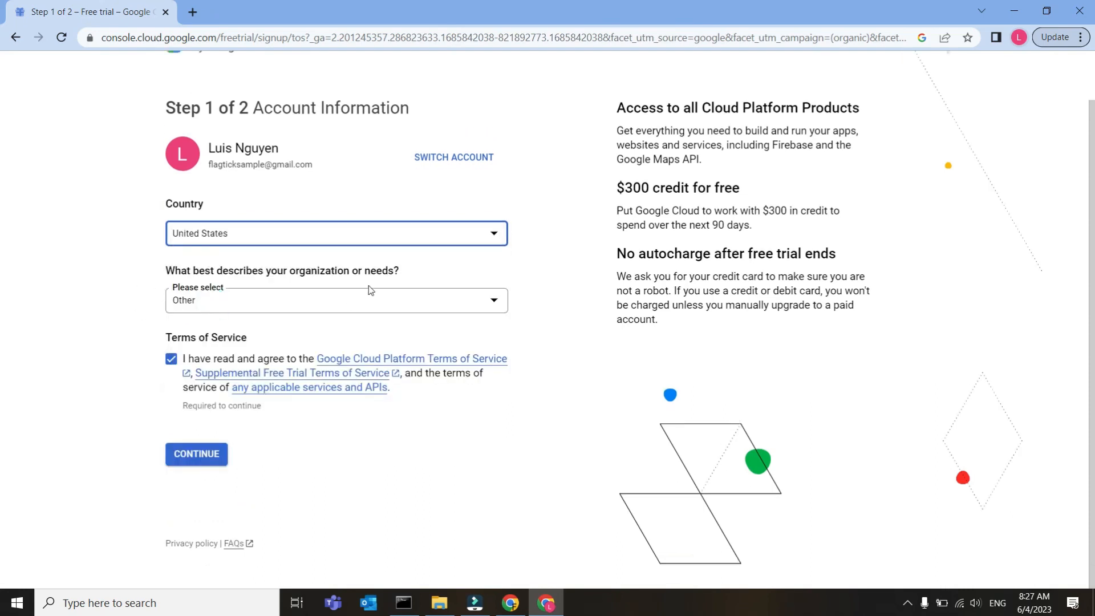
{"action": "left_click", "coordinate": [197, 455]}
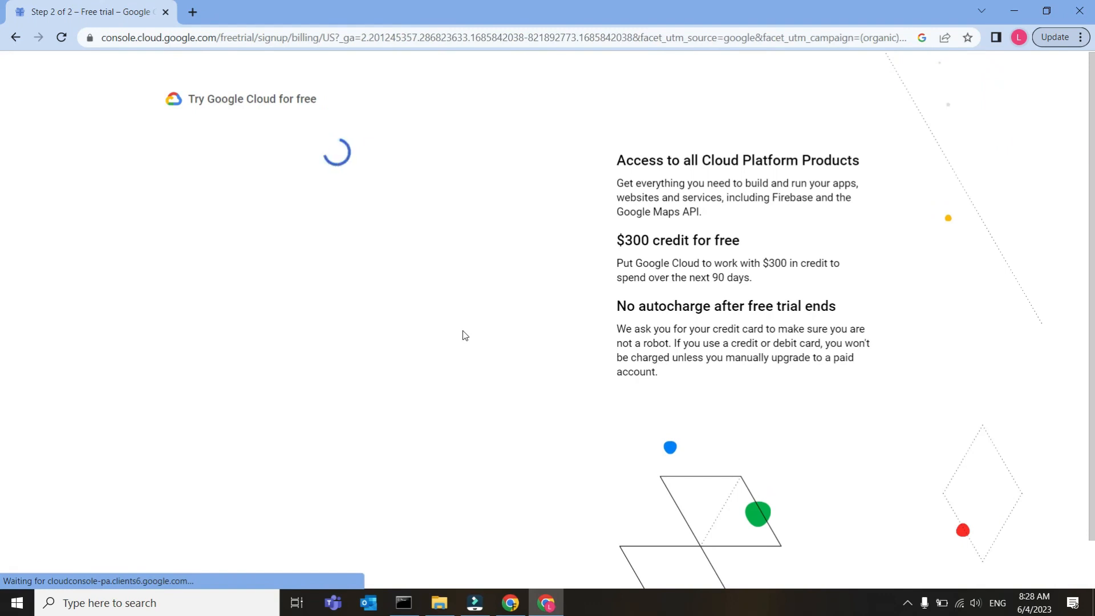
Complete the business name as 'Flagtick Sample'
{"action": "scroll", "coordinate": [463, 334], "scroll_direction": "down", "scroll_amount": 2}
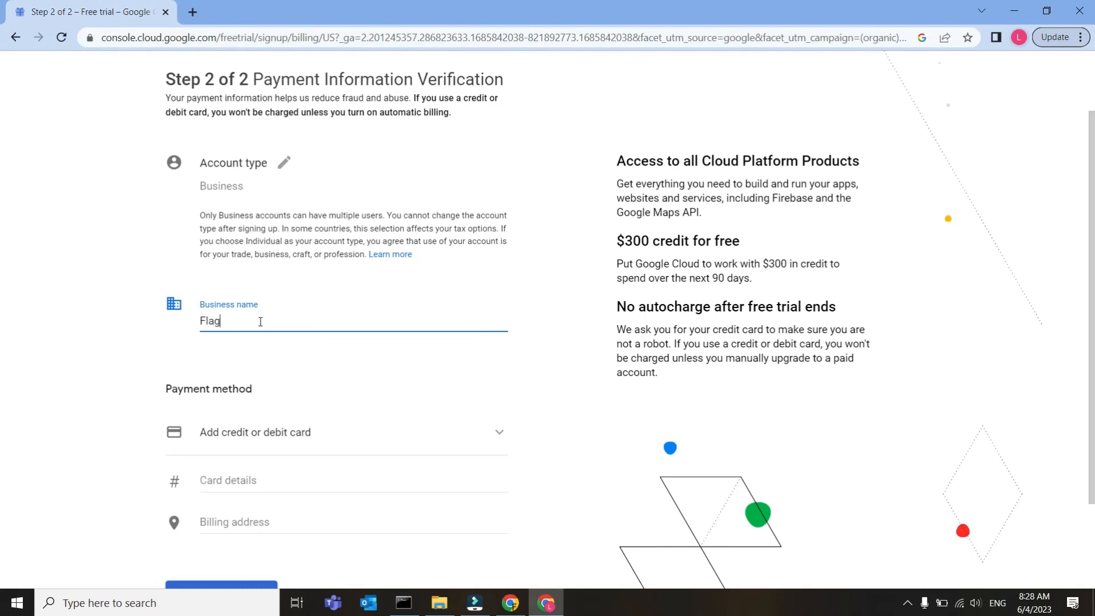
{"action": "type", "text": "le"}
{"action": "left_click", "coordinate": [281, 382]}
{"action": "scroll", "coordinate": [295, 443], "scroll_direction": "down", "scroll_amount": 2}
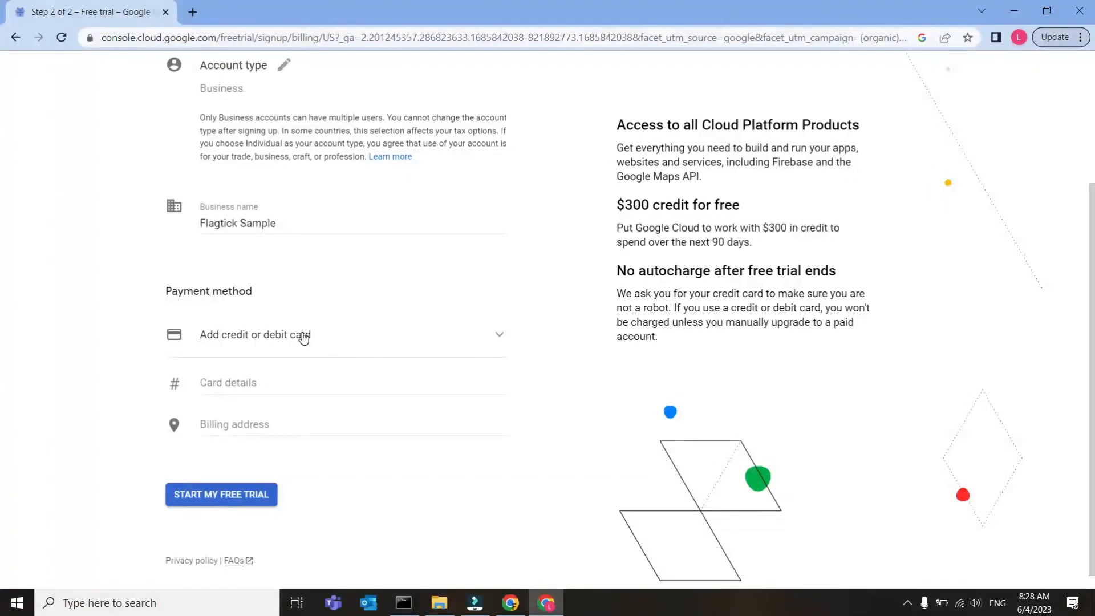
Choose credit or debit card as the payment method and enter the card details
{"action": "left_click", "coordinate": [302, 337]}
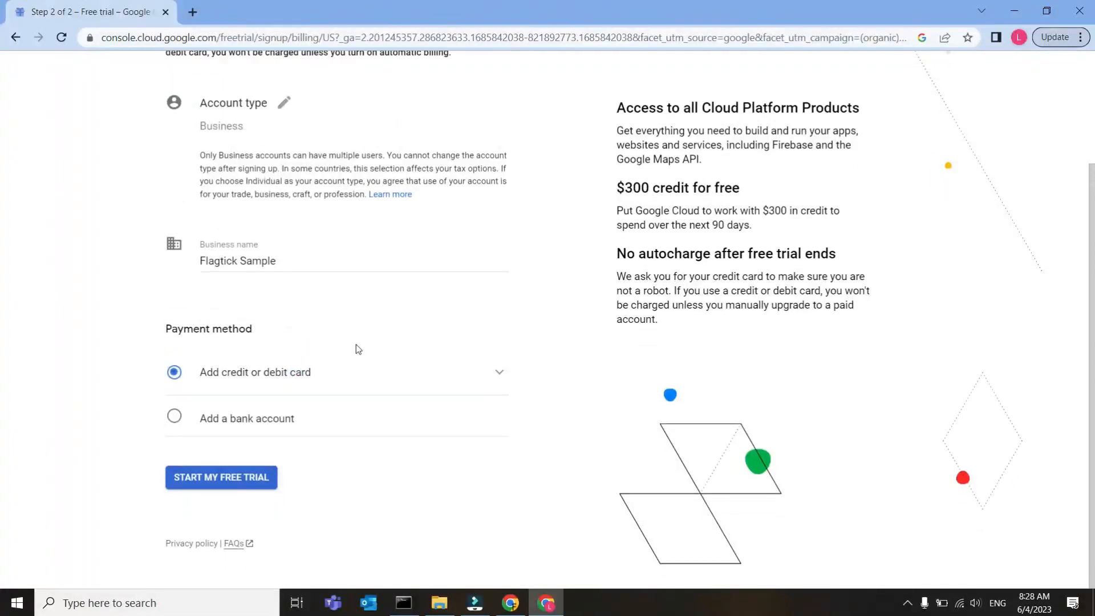
{"action": "left_click", "coordinate": [245, 403]}
{"action": "left_click", "coordinate": [307, 418]}
{"action": "scroll", "coordinate": [310, 424], "scroll_direction": "down", "scroll_amount": 1}
{"action": "scroll", "coordinate": [308, 423], "scroll_direction": "down", "scroll_amount": 2}
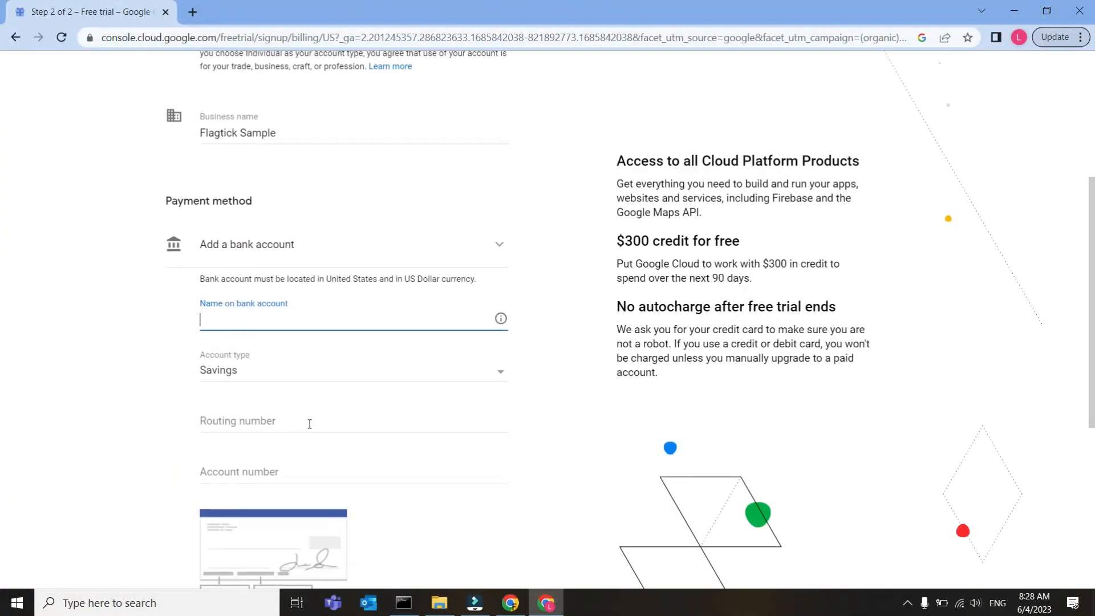
{"action": "scroll", "coordinate": [285, 363], "scroll_direction": "up", "scroll_amount": 3}
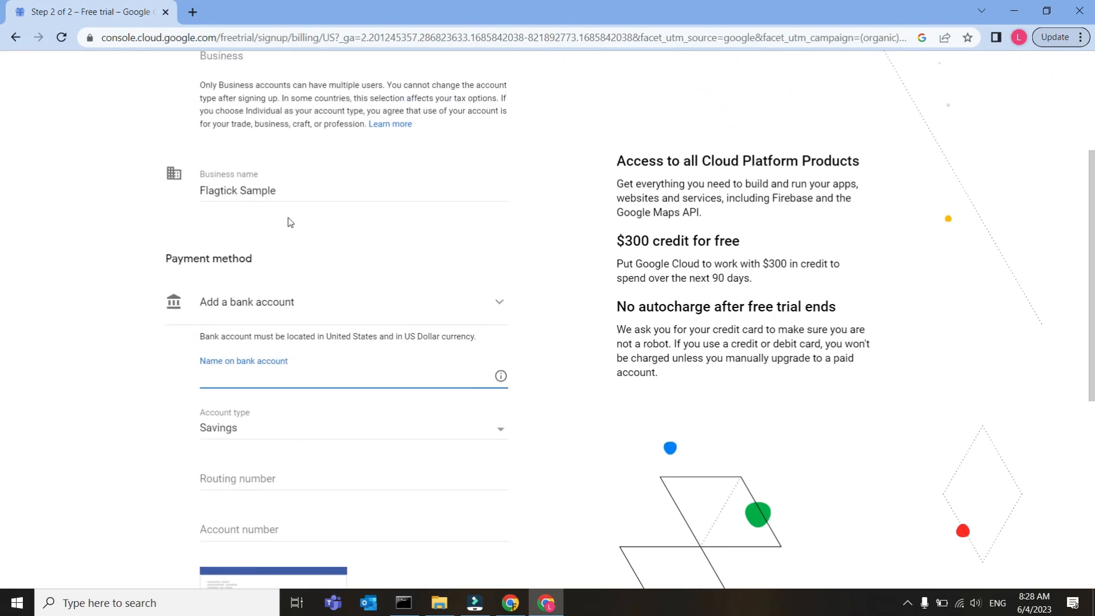
{"action": "left_click", "coordinate": [254, 263]}
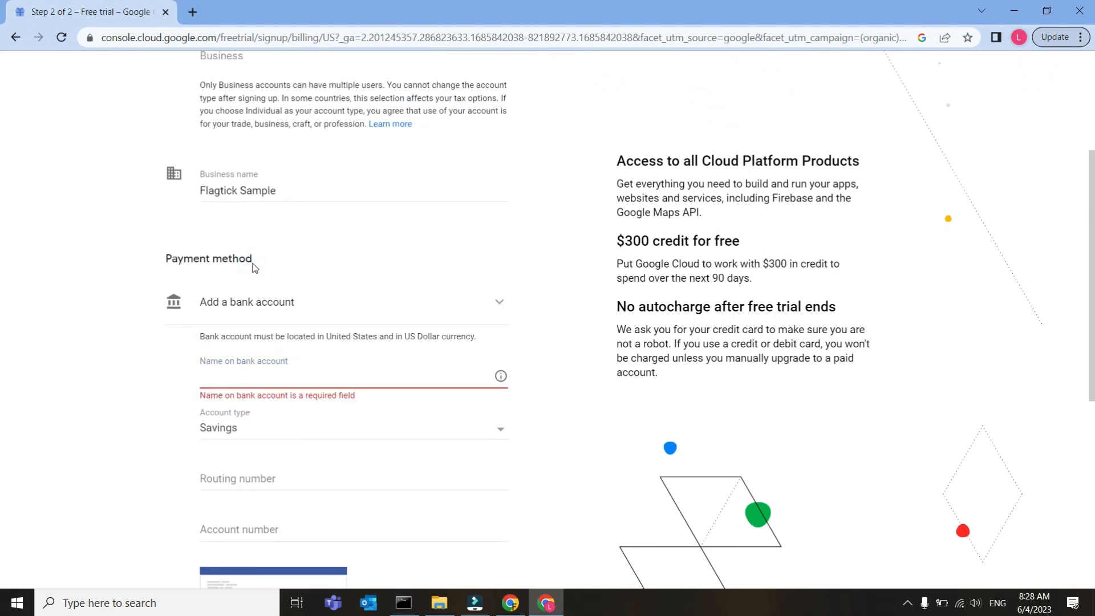
{"action": "left_click", "coordinate": [394, 308]}
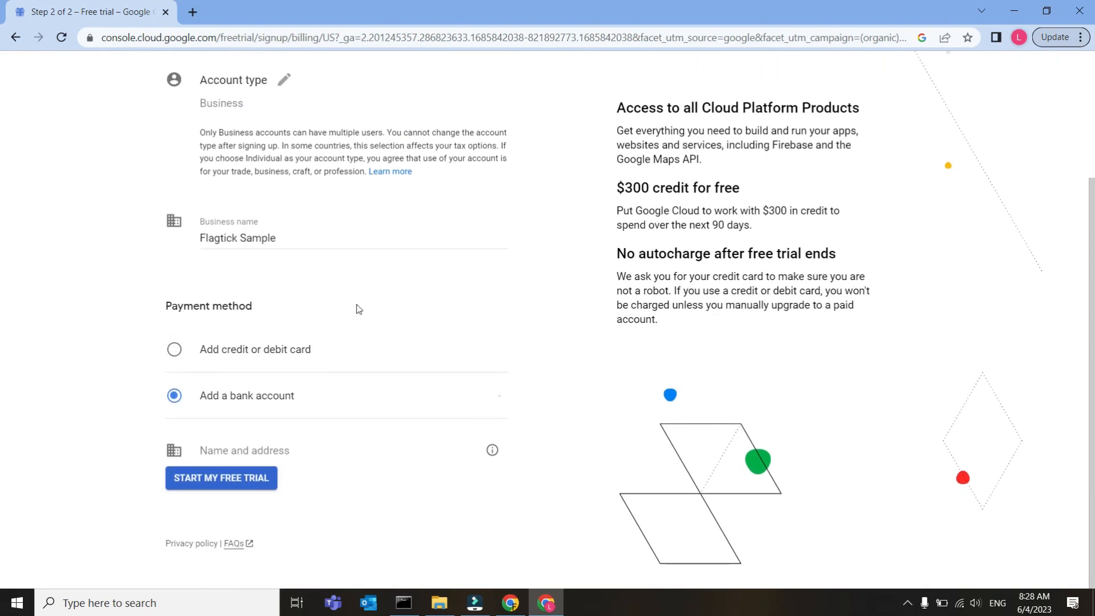
{"action": "left_click", "coordinate": [239, 353]}
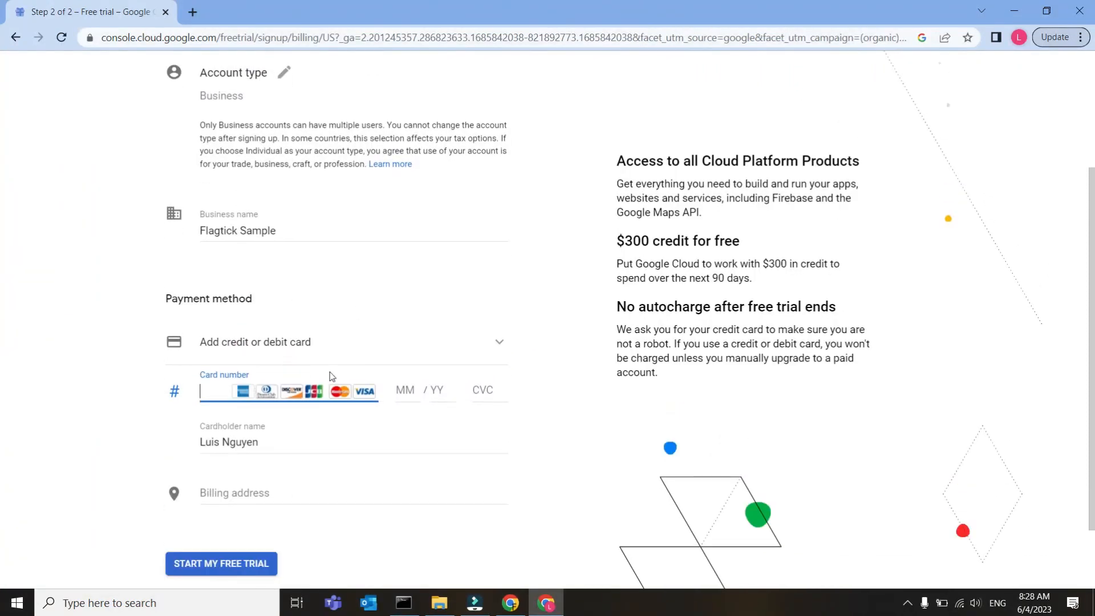
{"action": "scroll", "coordinate": [310, 387], "scroll_direction": "down", "scroll_amount": 2}
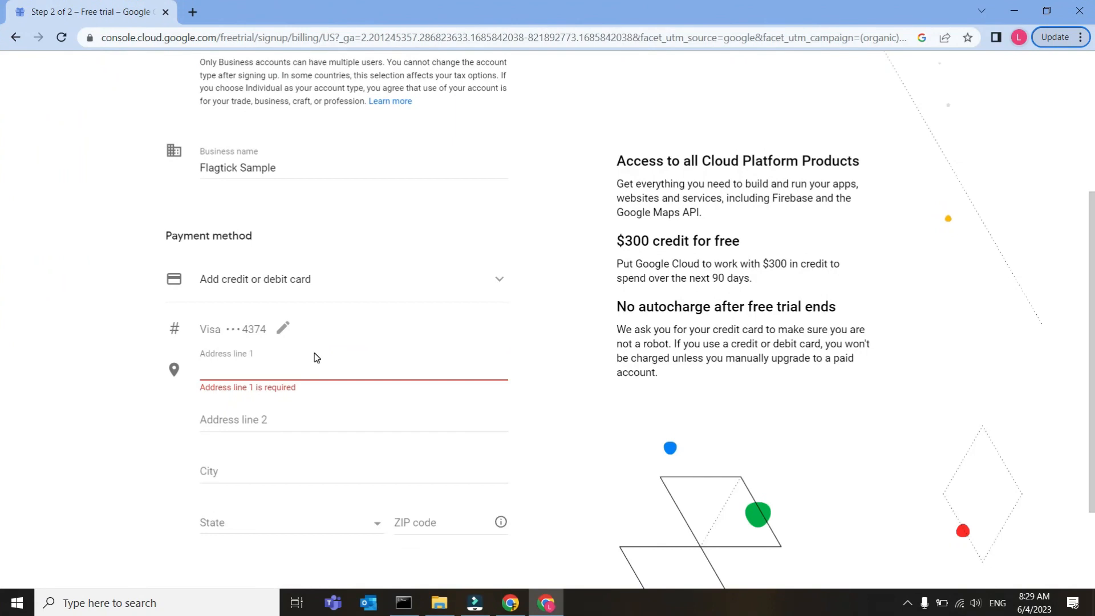
{"action": "left_click", "coordinate": [307, 369]}
{"action": "scroll", "coordinate": [307, 370], "scroll_direction": "down", "scroll_amount": 1}
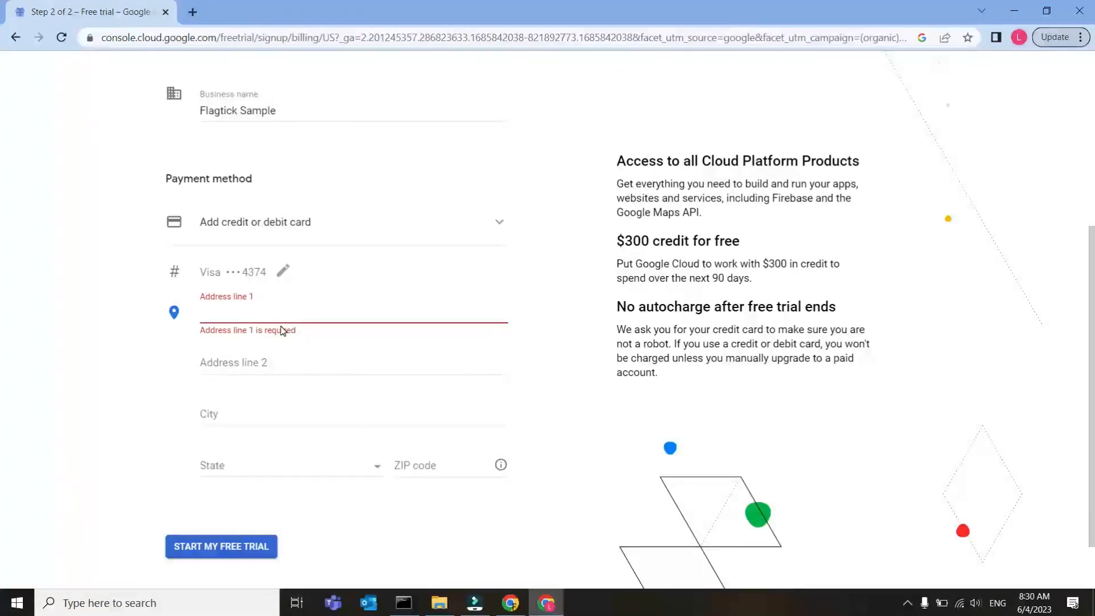
In a new tab, search 'sample US address' and open the Random Address In United States result
{"action": "left_click", "coordinate": [194, 12]}
{"action": "type", "text": "sample"}
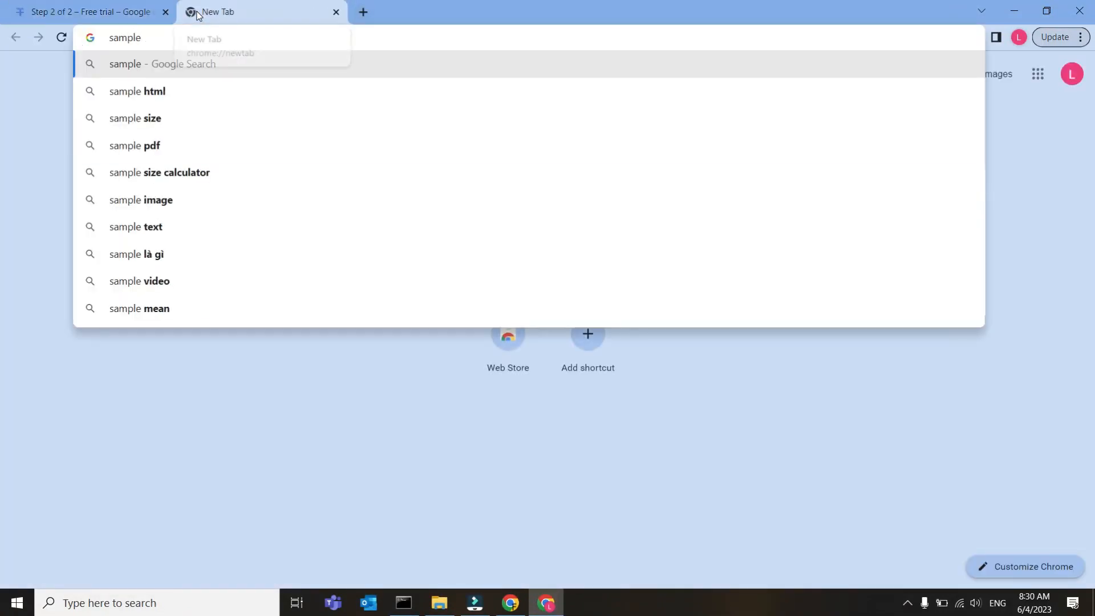
{"action": "type", "text": " US address"}
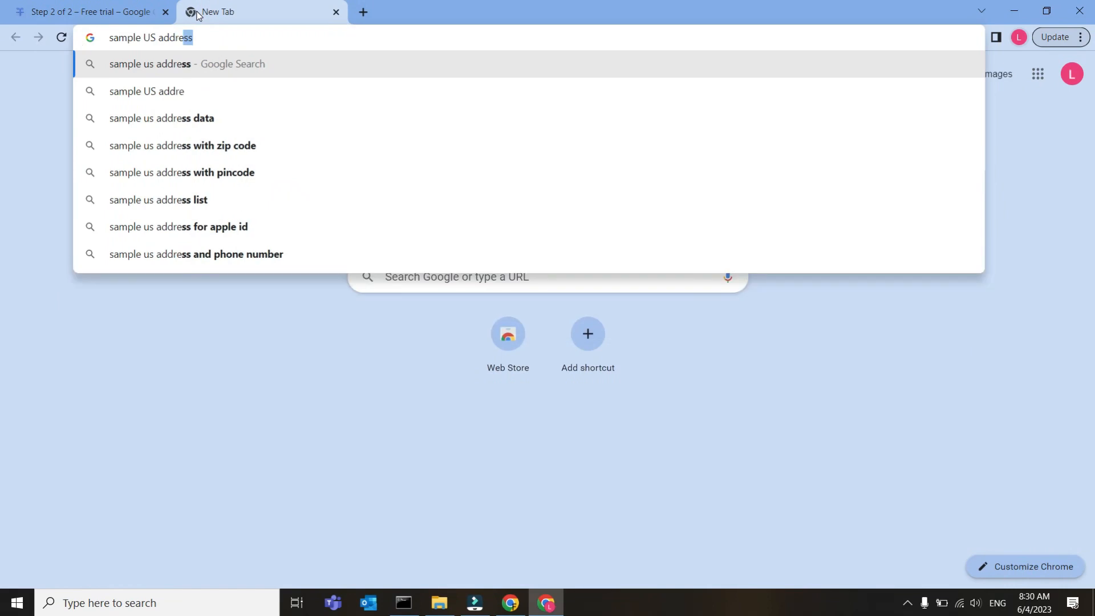
{"action": "key", "text": "Return"}
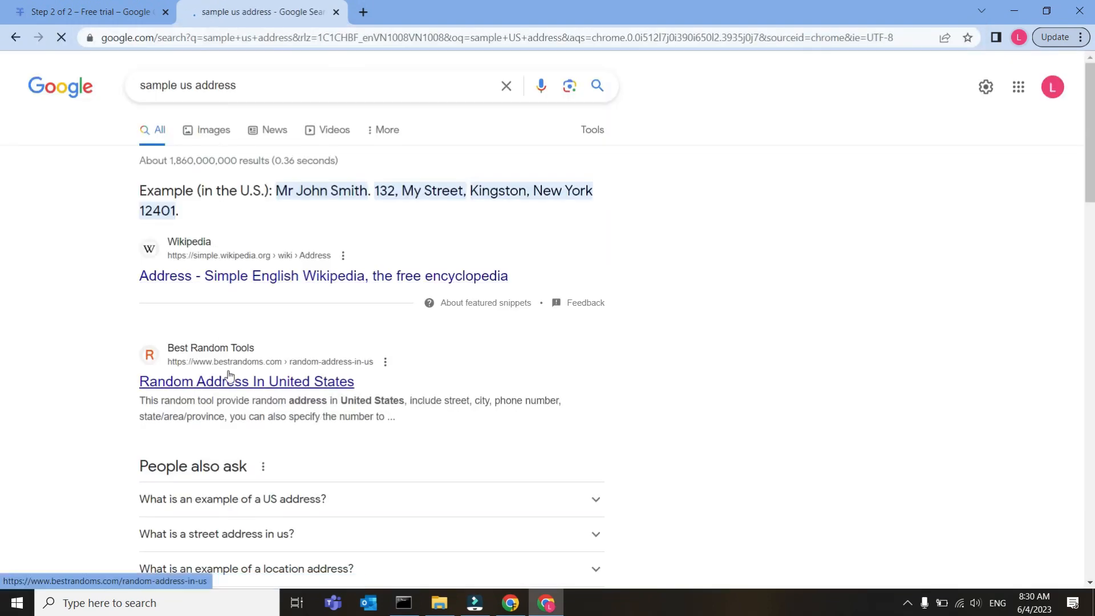
{"action": "left_click", "coordinate": [246, 387]}
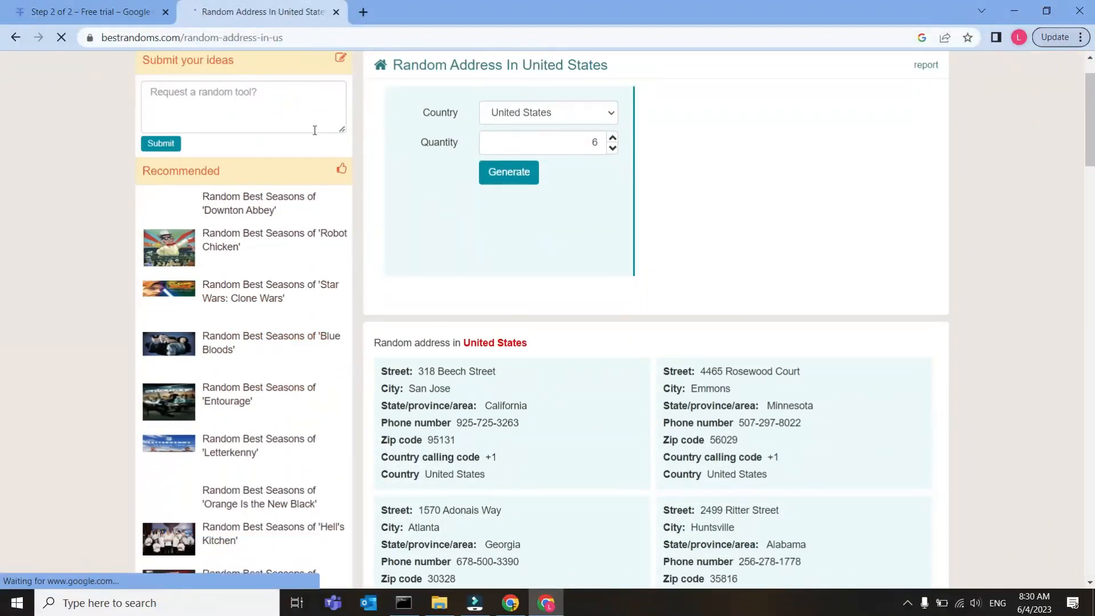
Switch between the billing form and the generated US addresses tab
{"action": "left_click", "coordinate": [92, 12]}
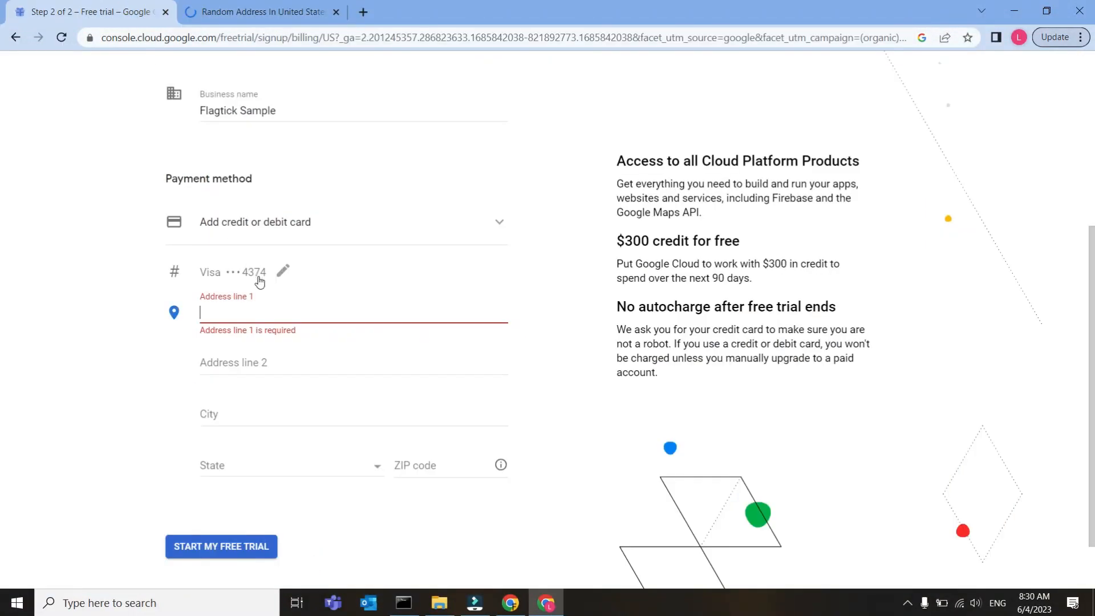
{"action": "left_click", "coordinate": [262, 11]}
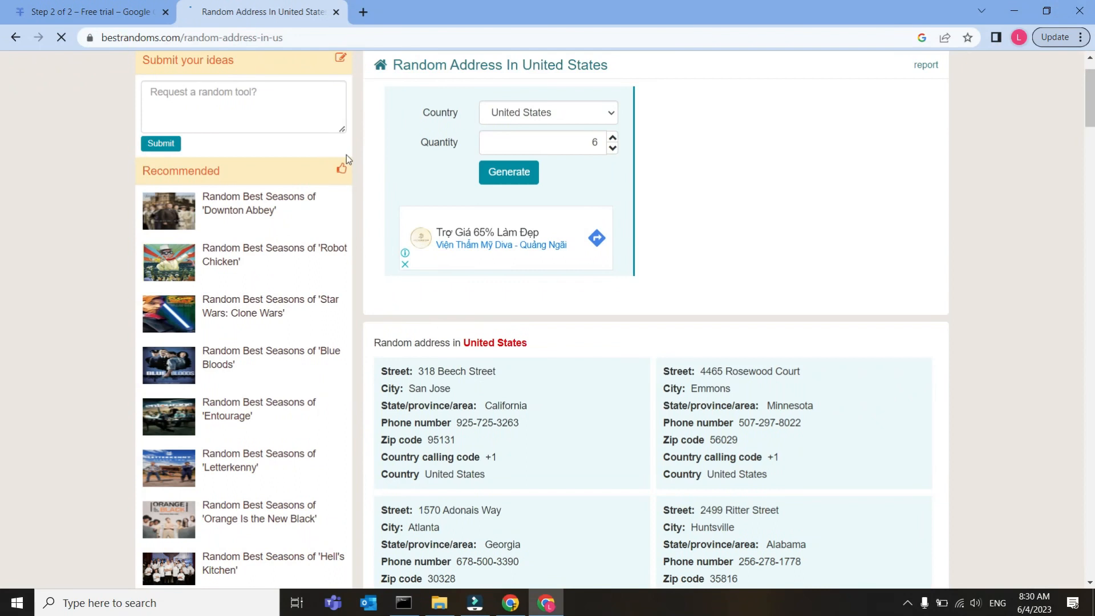
{"action": "left_click", "coordinate": [92, 11]}
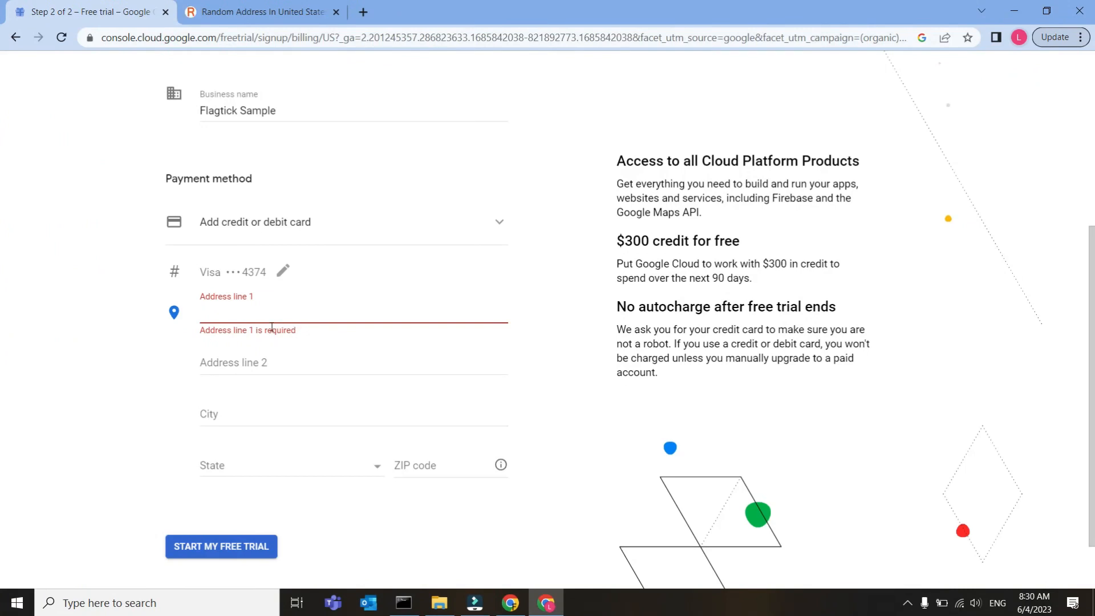
Copy the sample street address and San Jose into Address line 1 and City
{"action": "left_click", "coordinate": [320, 12]}
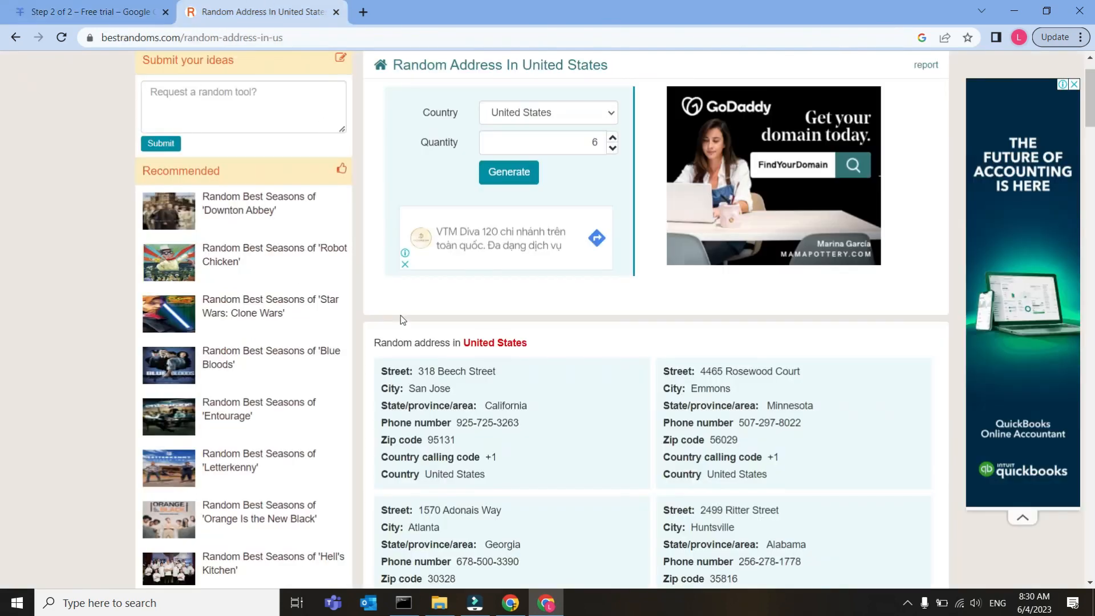
{"action": "left_click_drag", "start_coordinate": [420, 370], "coordinate": [521, 376]}
{"action": "key", "text": "ctrl+c"}
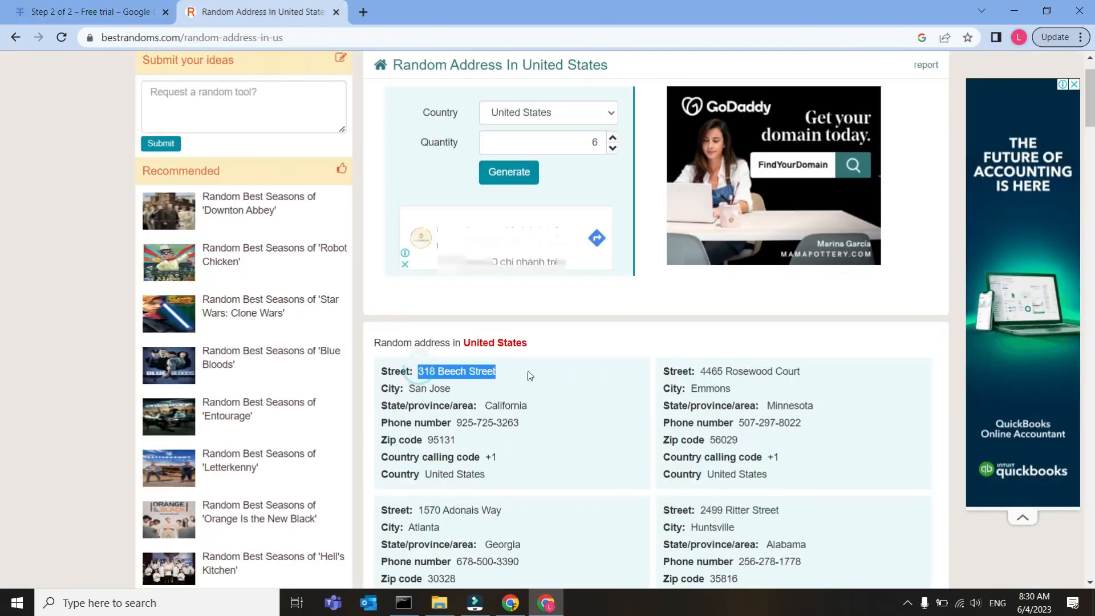
{"action": "left_click", "coordinate": [122, 7]}
{"action": "key", "text": "ctrl+v"}
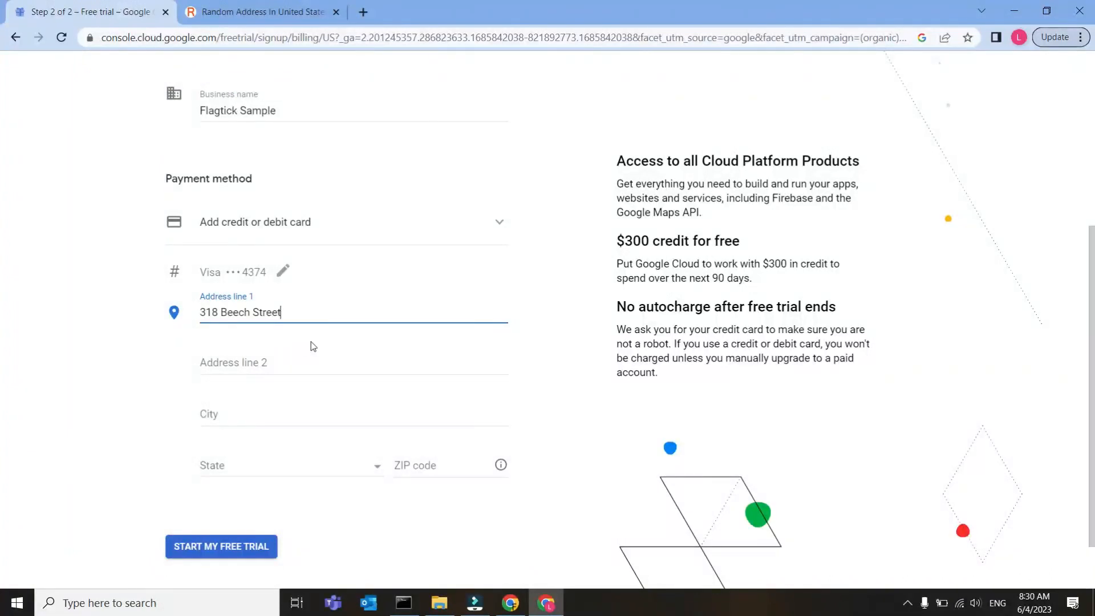
{"action": "left_click", "coordinate": [248, 408]}
{"action": "left_click", "coordinate": [268, 10]}
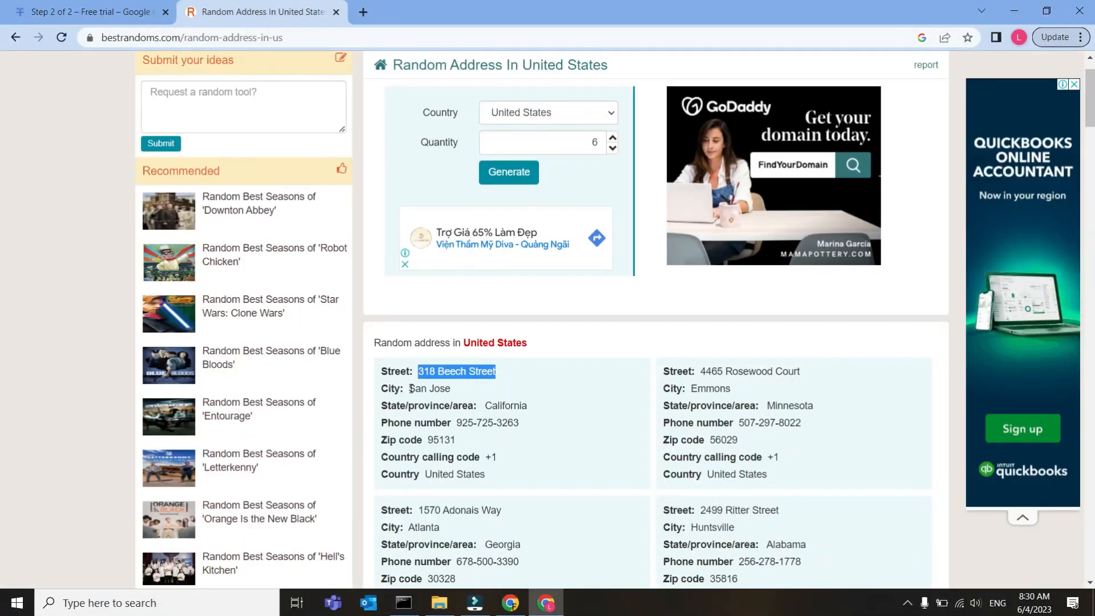
{"action": "left_click_drag", "start_coordinate": [410, 389], "coordinate": [467, 390]}
{"action": "key", "text": "ctrl+c"}
{"action": "left_click", "coordinate": [98, 14]}
{"action": "key", "text": "ctrl+v"}
Set the billing State to California, matching the sample address
{"action": "left_click", "coordinate": [228, 471]}
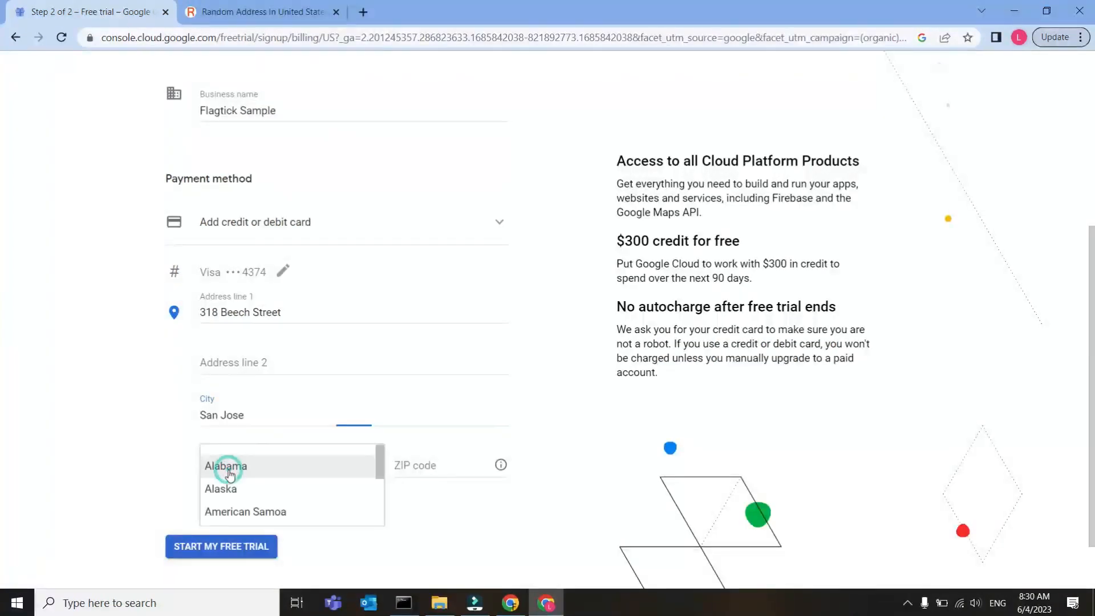
{"action": "left_click", "coordinate": [271, 11]}
{"action": "left_click", "coordinate": [270, 11]}
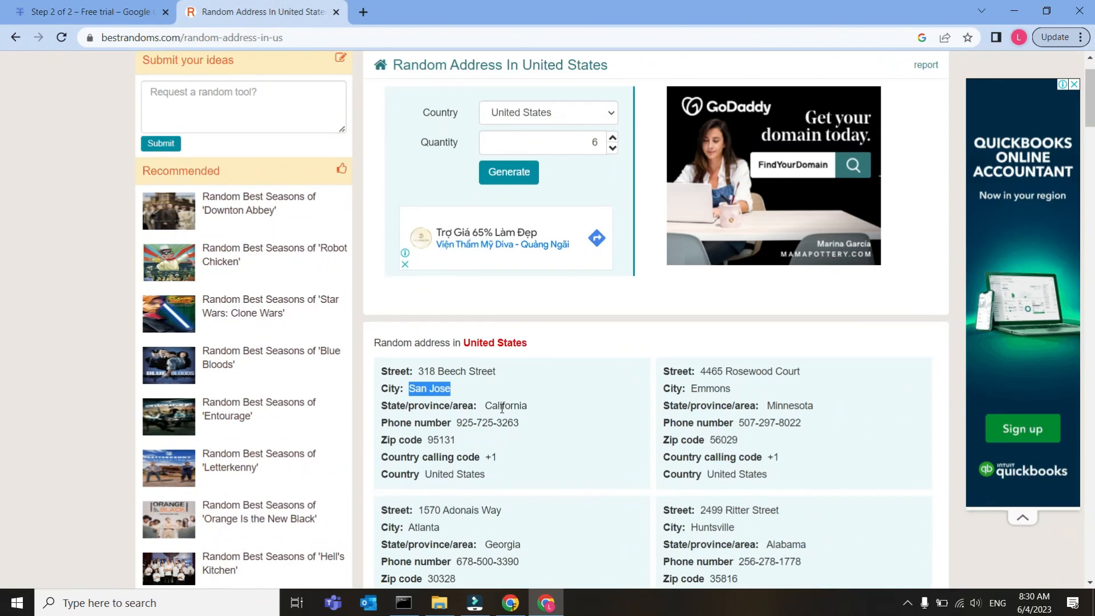
{"action": "left_click", "coordinate": [114, 11]}
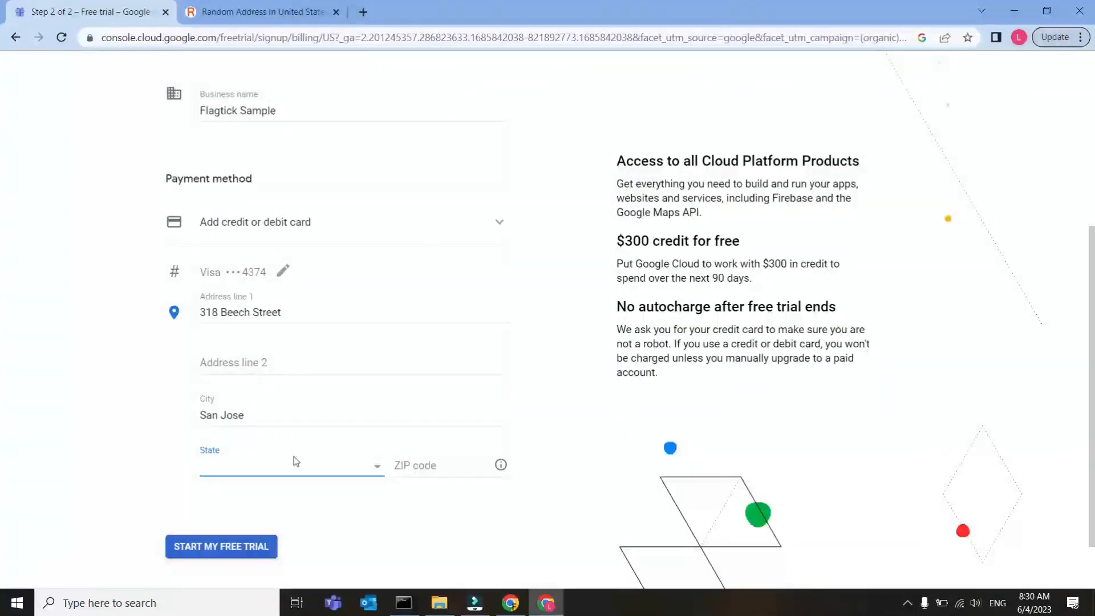
{"action": "left_click", "coordinate": [252, 464]}
{"action": "key", "text": "c"}
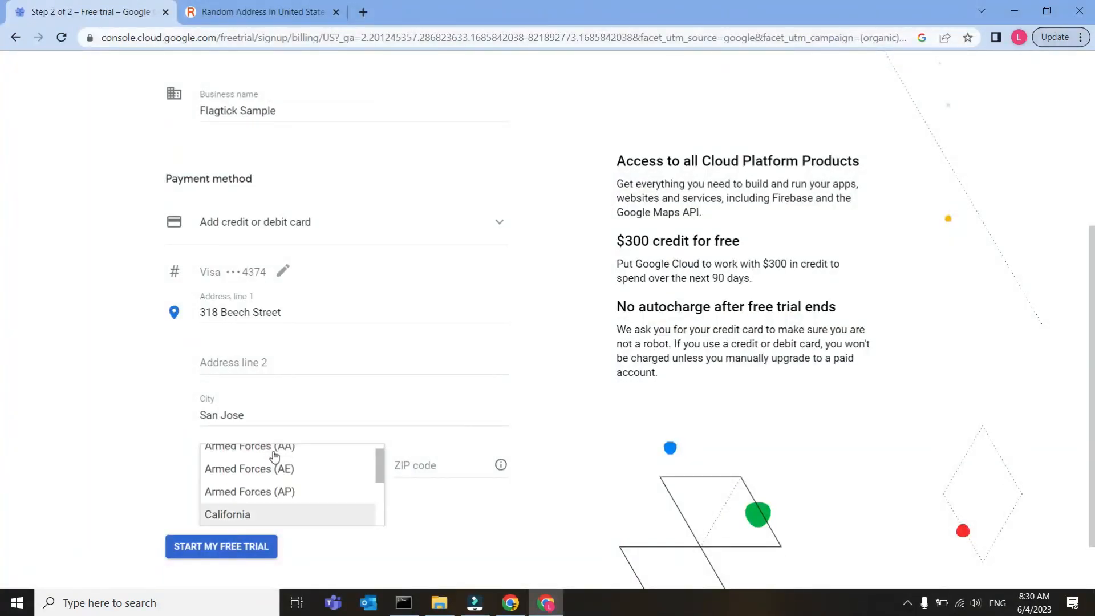
{"action": "left_click", "coordinate": [252, 516]}
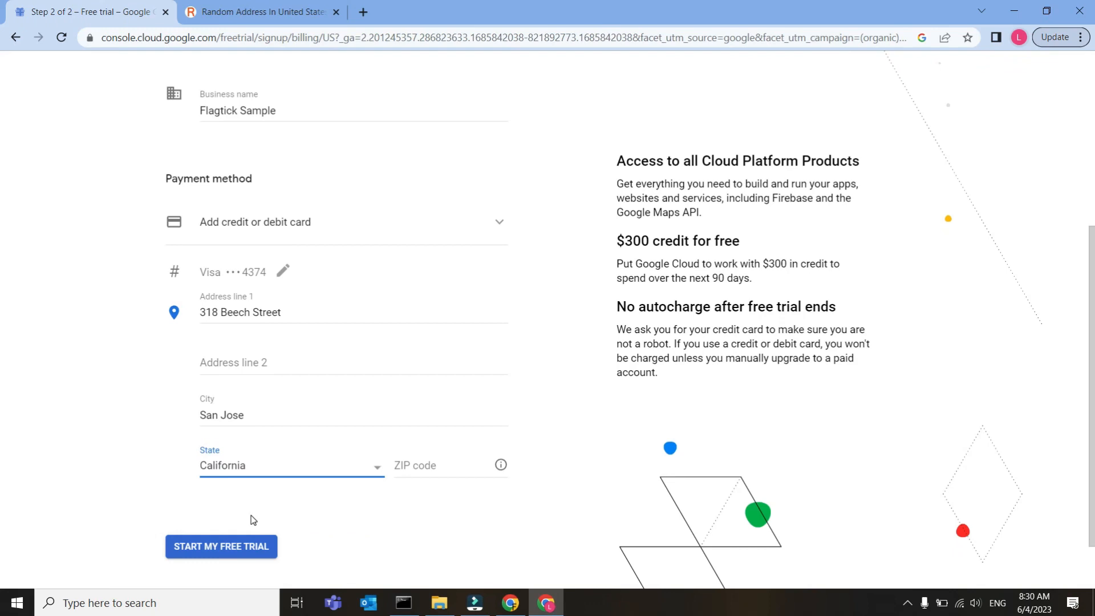
Paste the sample ZIP code into the form and start the free trial
{"action": "left_click", "coordinate": [239, 5]}
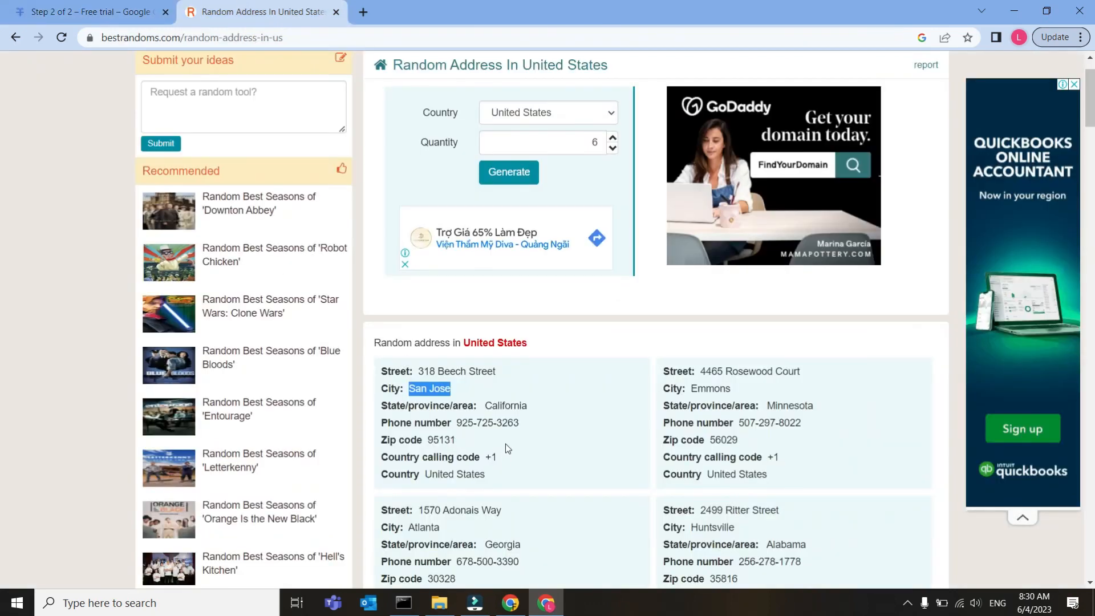
{"action": "double_click", "coordinate": [434, 439]}
{"action": "key", "text": "ctrl+c"}
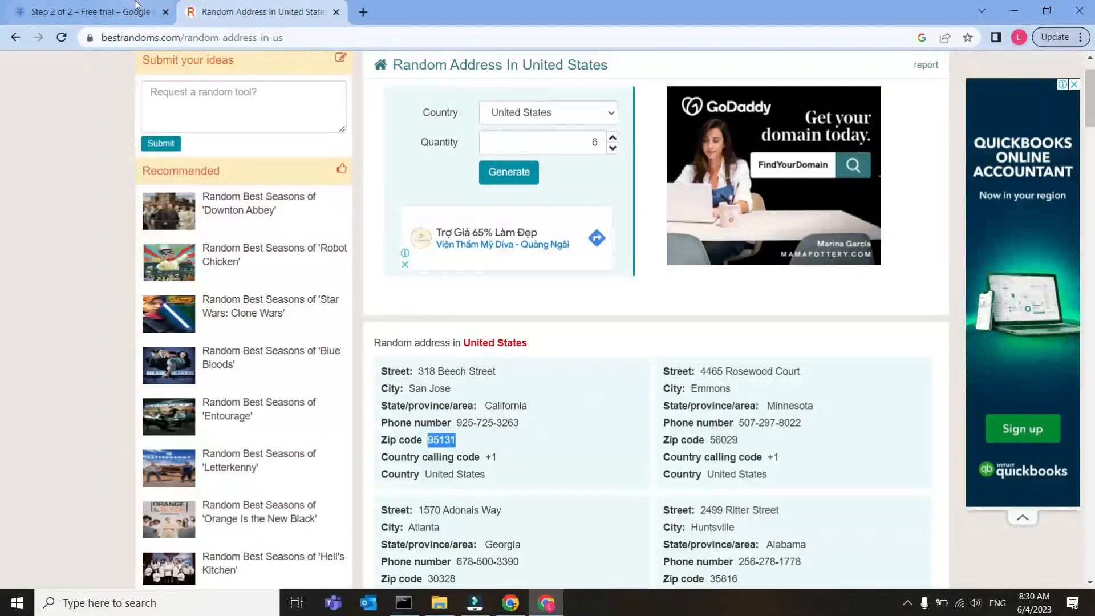
{"action": "left_click", "coordinate": [91, 11]}
{"action": "left_click", "coordinate": [441, 468]}
{"action": "key", "text": "ctrl+v"}
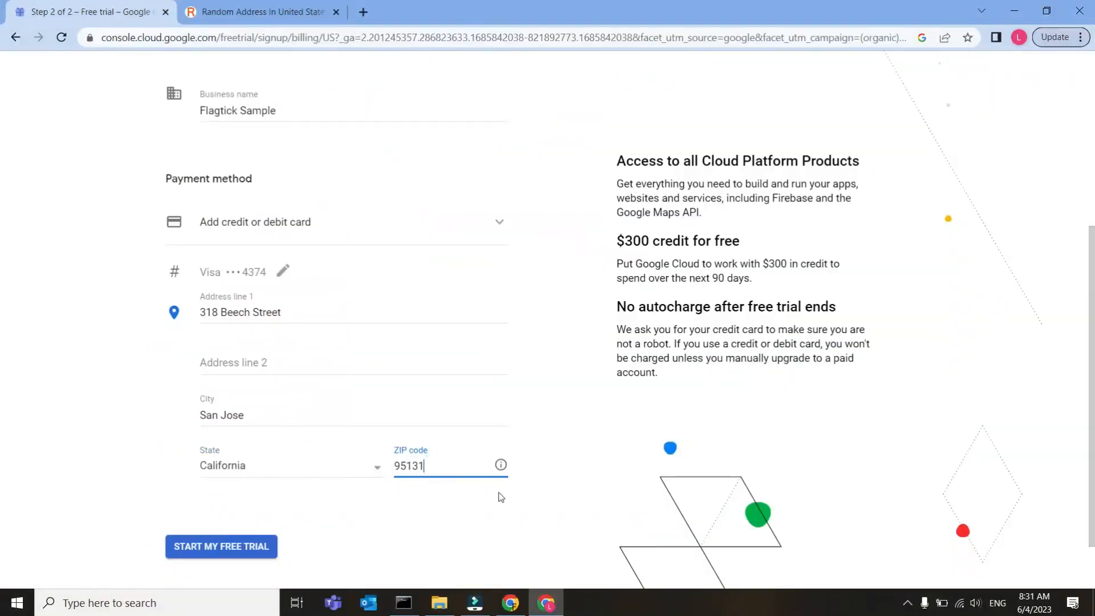
{"action": "scroll", "coordinate": [342, 457], "scroll_direction": "down", "scroll_amount": 1}
{"action": "left_click", "coordinate": [216, 483]}
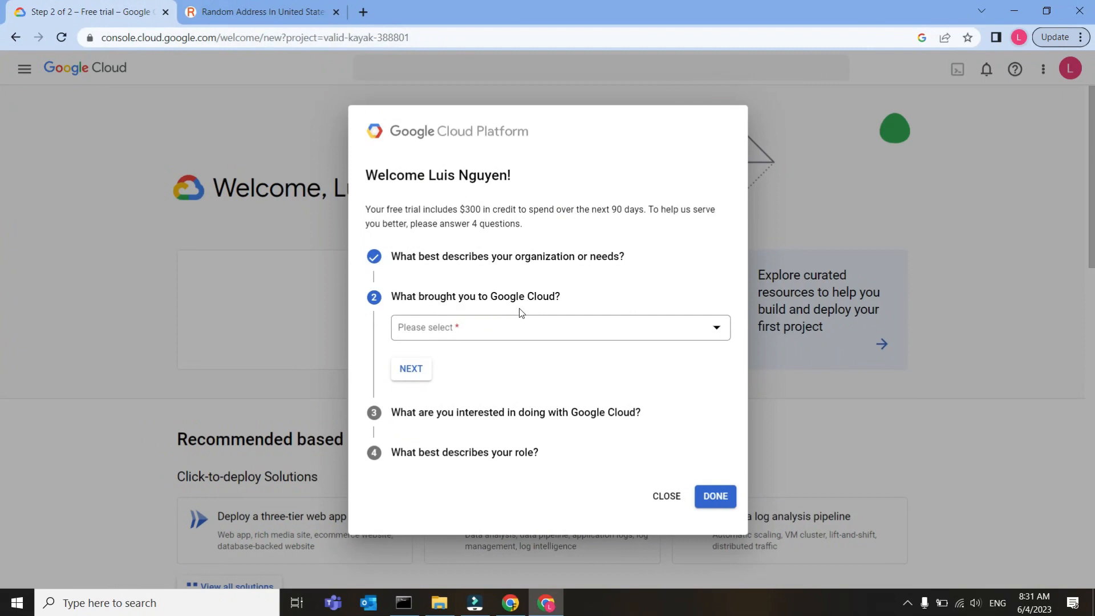
Choose 'Learn more / explore' as the reason for coming to Google Cloud
{"action": "left_click", "coordinate": [524, 331]}
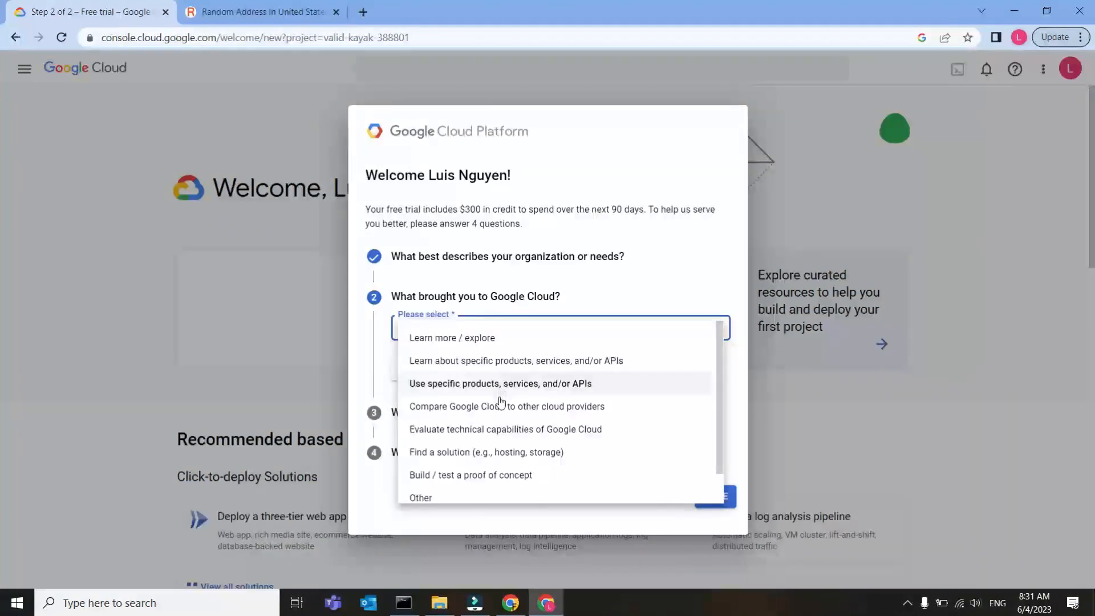
{"action": "left_click", "coordinate": [454, 339]}
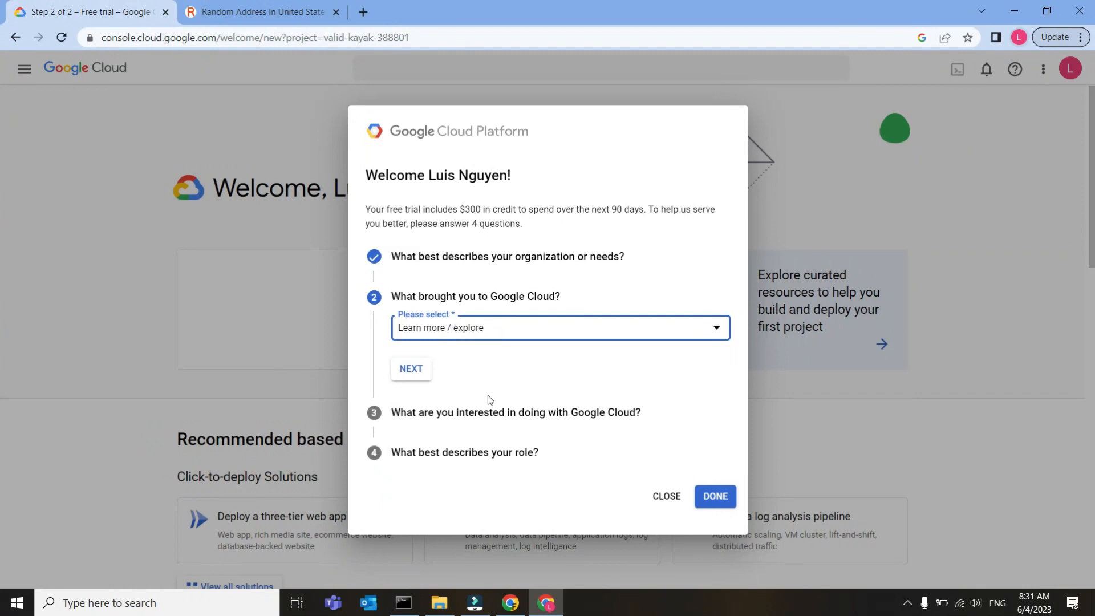
{"action": "left_click", "coordinate": [715, 496]}
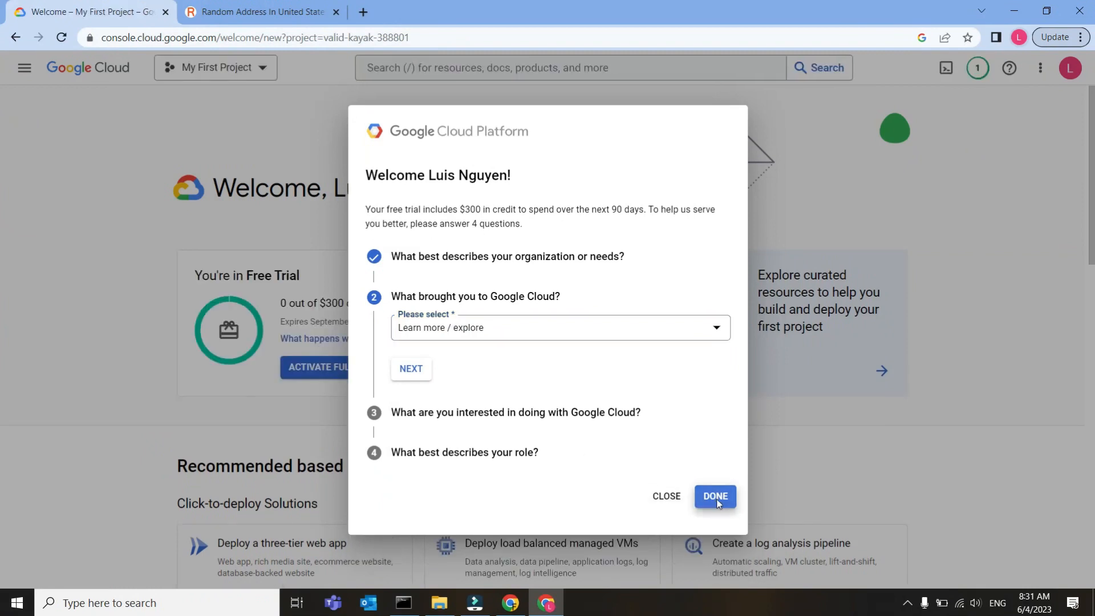
{"action": "scroll", "coordinate": [628, 488], "scroll_direction": "down", "scroll_amount": 1}
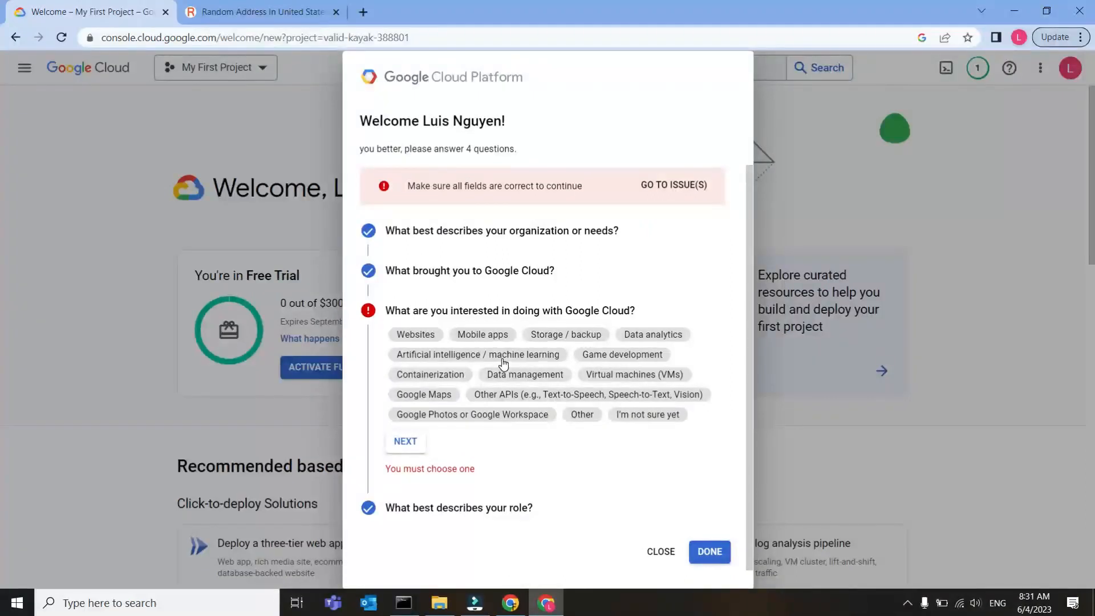
Mark Websites, Mobile apps, Storage / backup and Data analytics as interests and submit the survey
{"action": "left_click", "coordinate": [417, 339]}
{"action": "left_click", "coordinate": [489, 354]}
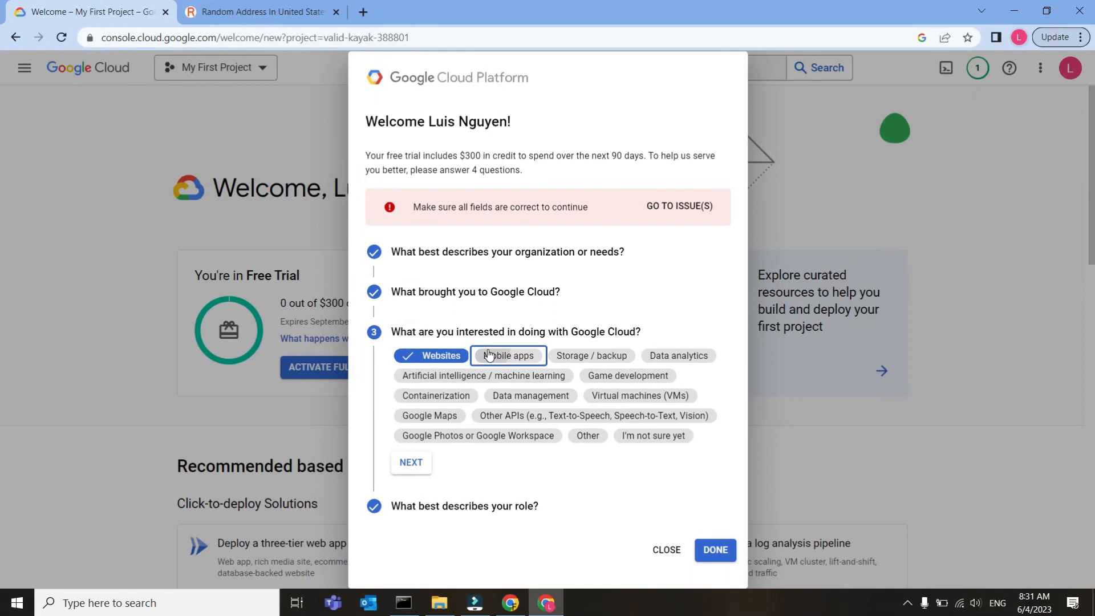
{"action": "left_click", "coordinate": [577, 357]}
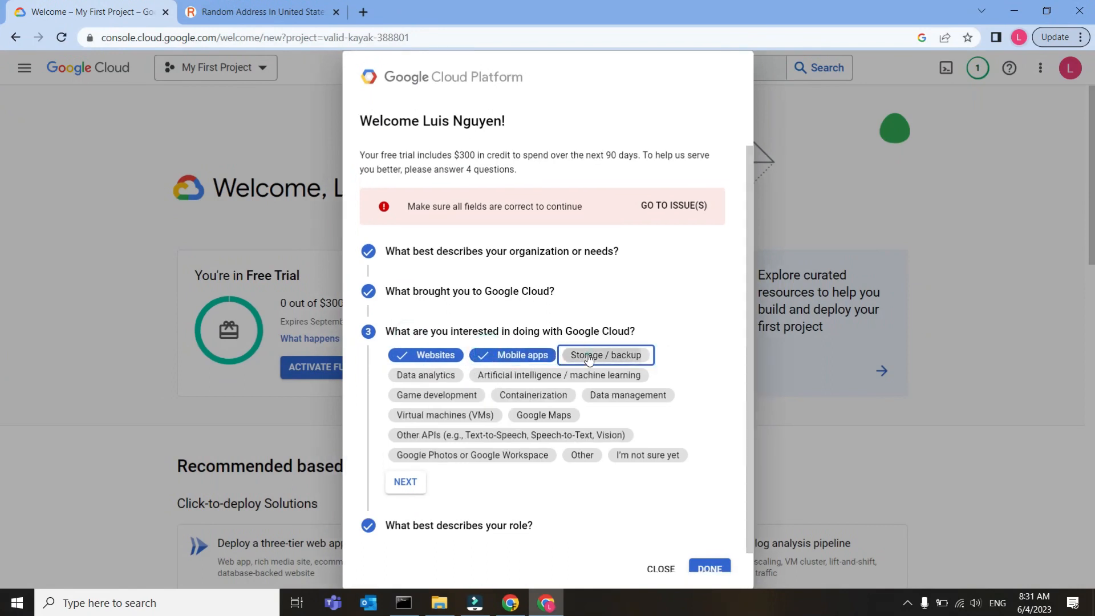
{"action": "left_click", "coordinate": [427, 378]}
{"action": "scroll", "coordinate": [698, 543], "scroll_direction": "down", "scroll_amount": 1}
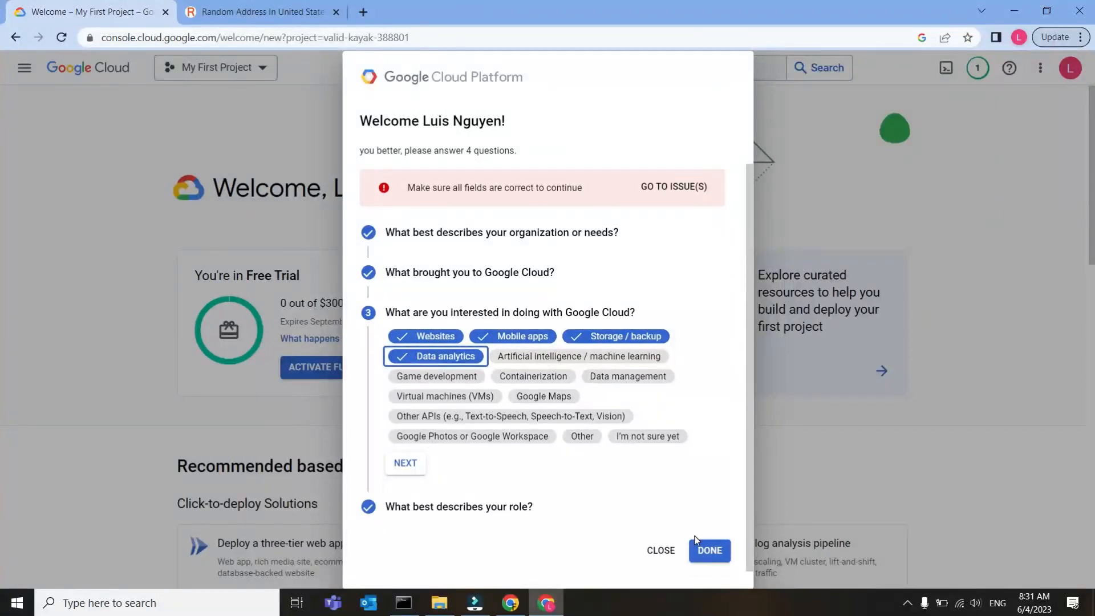
{"action": "left_click", "coordinate": [709, 553]}
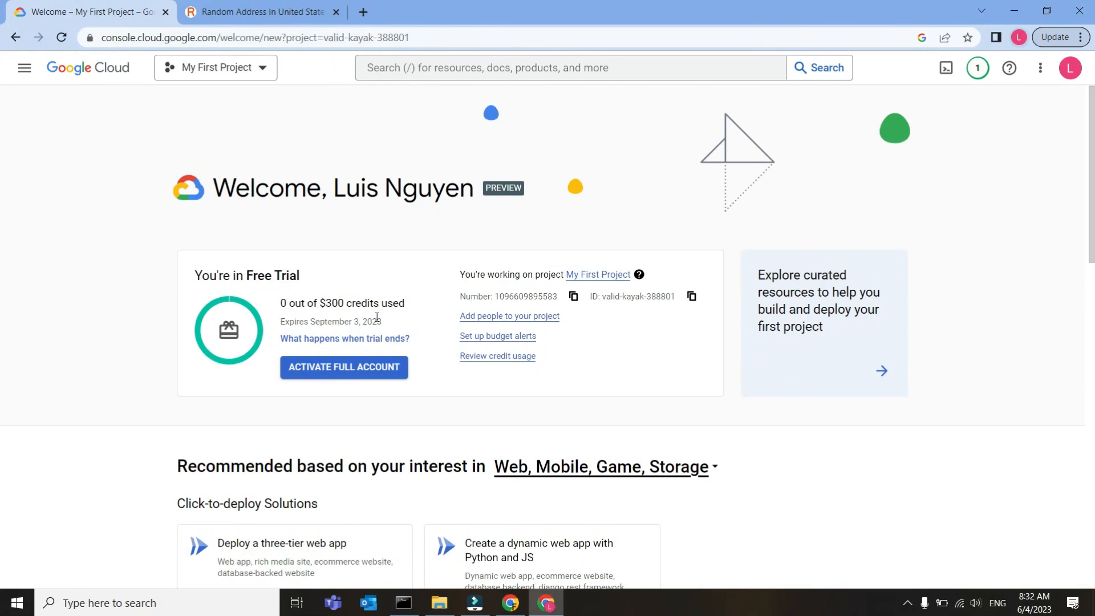
{"action": "left_click", "coordinate": [510, 603]}
{"action": "scroll", "coordinate": [530, 348], "scroll_direction": "down", "scroll_amount": 5}
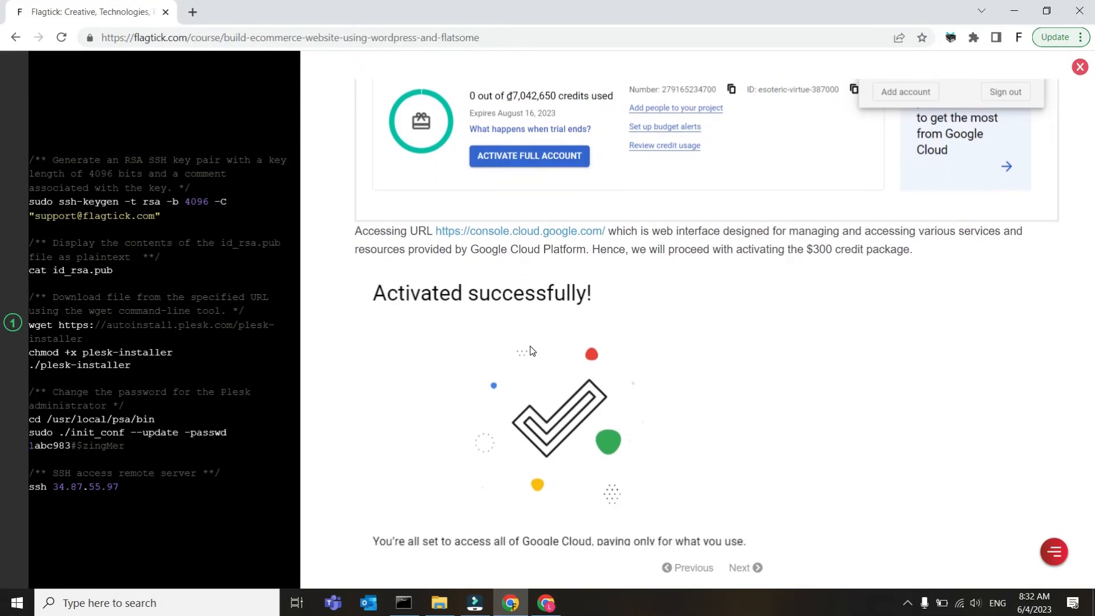
{"action": "scroll", "coordinate": [529, 346], "scroll_direction": "down", "scroll_amount": 5}
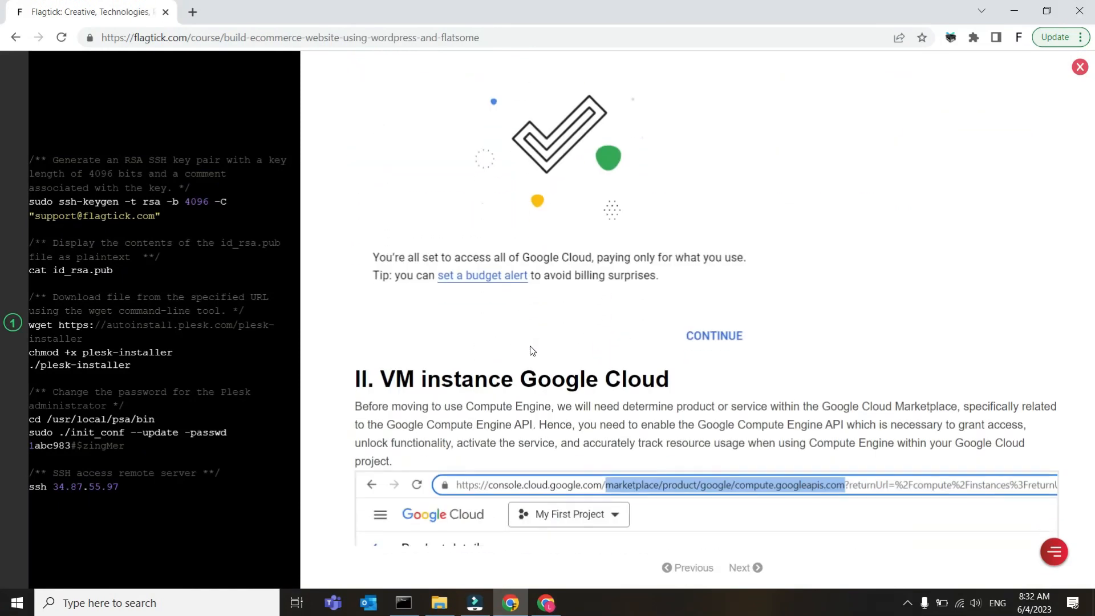
{"action": "scroll", "coordinate": [402, 321], "scroll_direction": "down", "scroll_amount": 3}
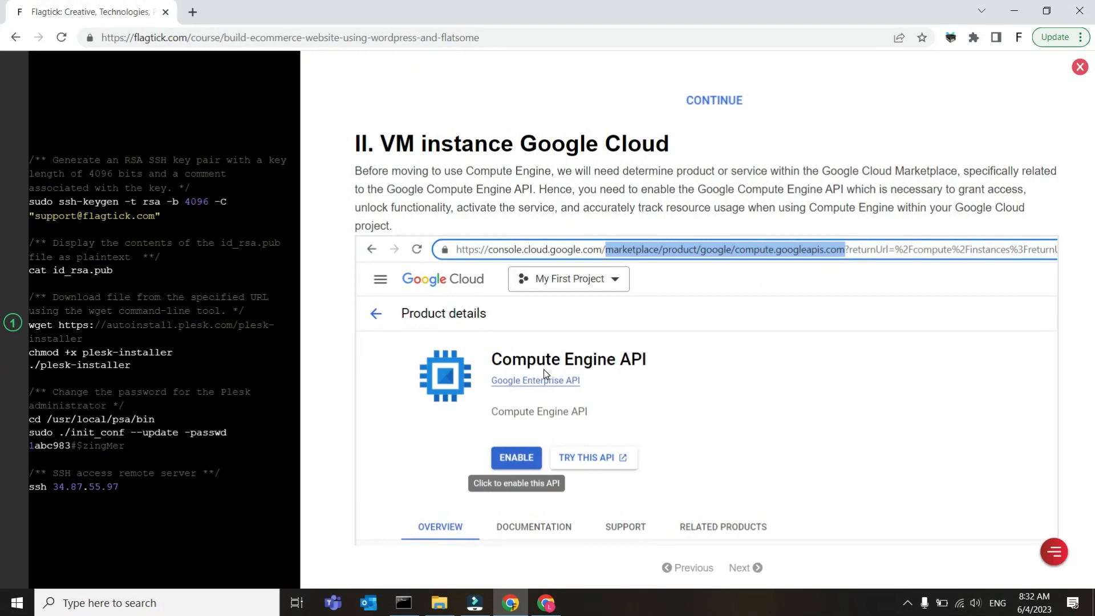
{"action": "left_click", "coordinate": [546, 603]}
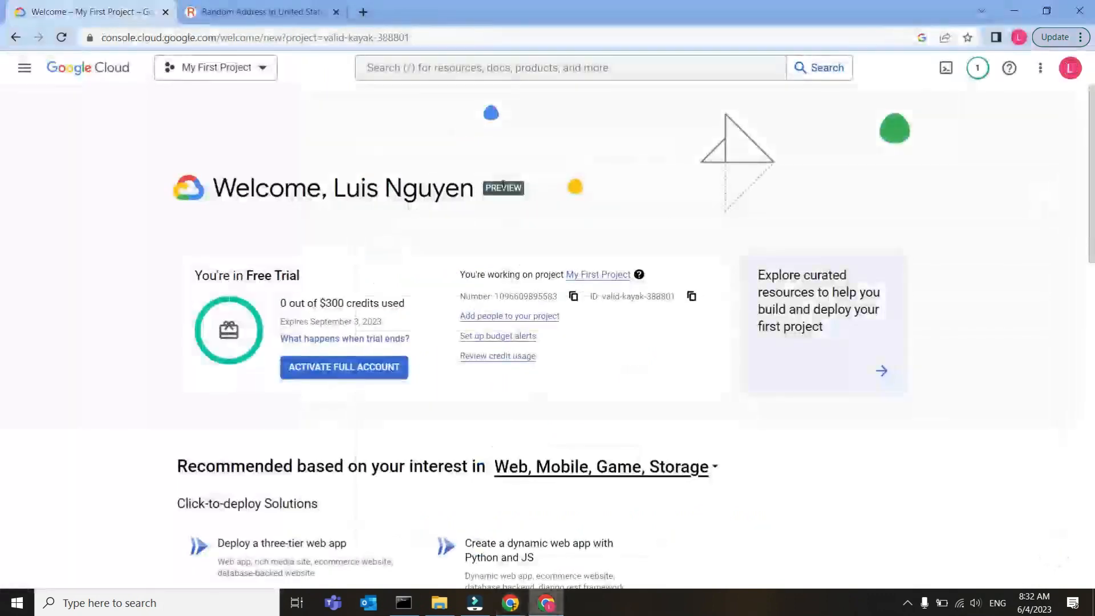
Activate the full account through the Activate dialog and dismiss the success message
{"action": "left_click", "coordinate": [461, 69]}
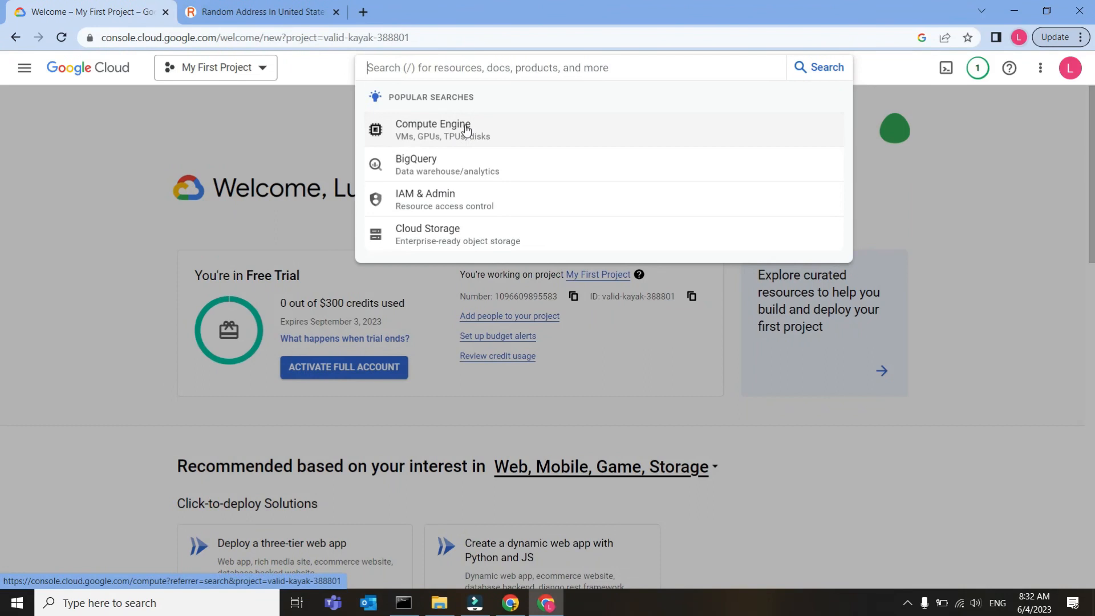
{"action": "left_click", "coordinate": [74, 300]}
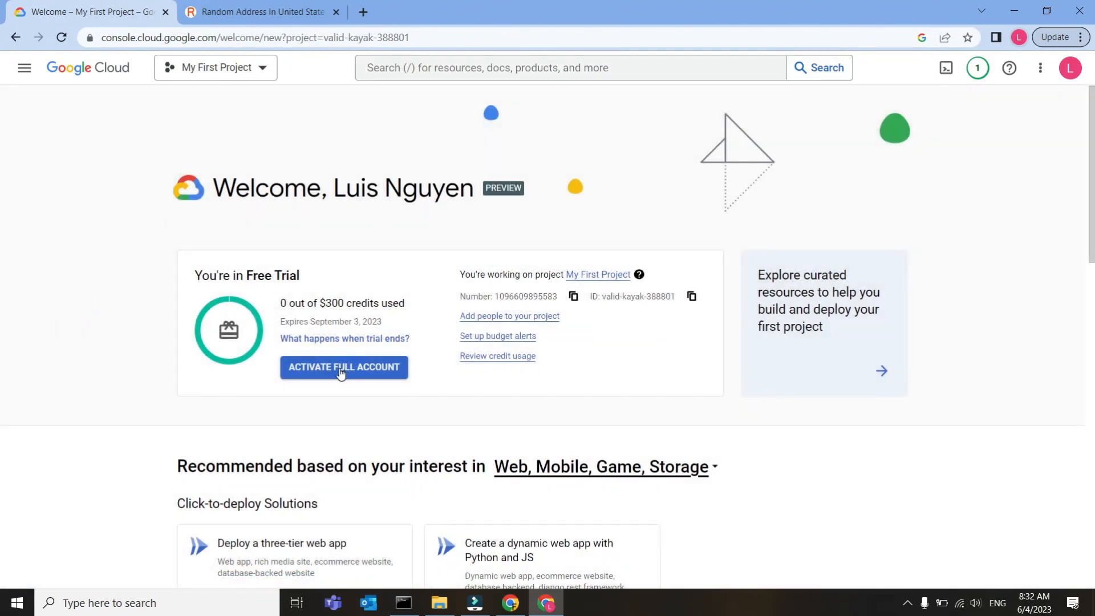
{"action": "left_click", "coordinate": [341, 371]}
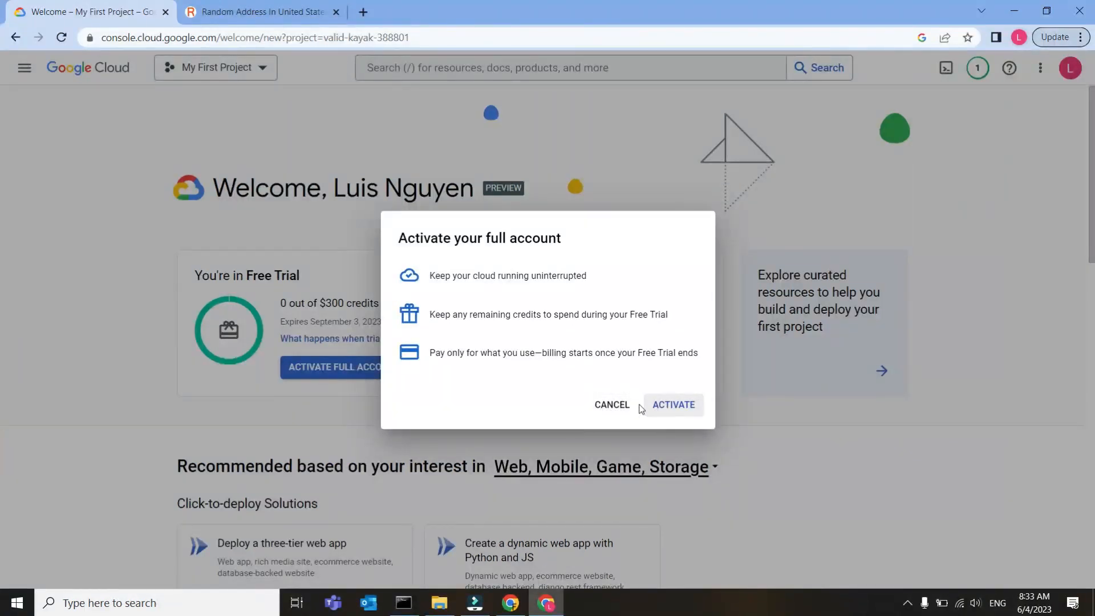
{"action": "left_click", "coordinate": [662, 409]}
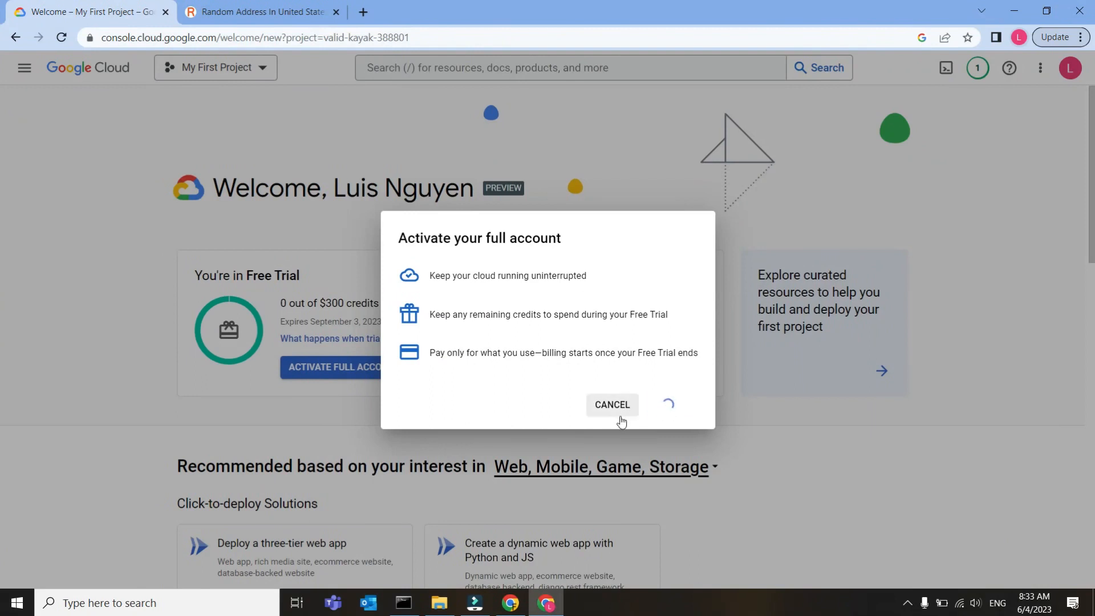
{"action": "left_click", "coordinate": [670, 457]}
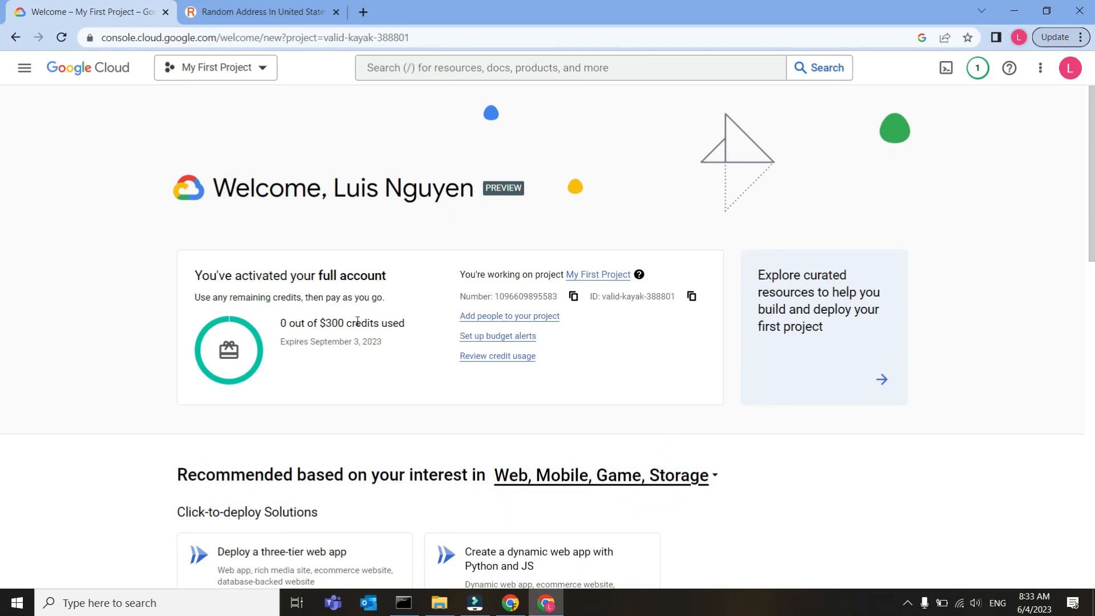
{"action": "left_click", "coordinate": [467, 65]}
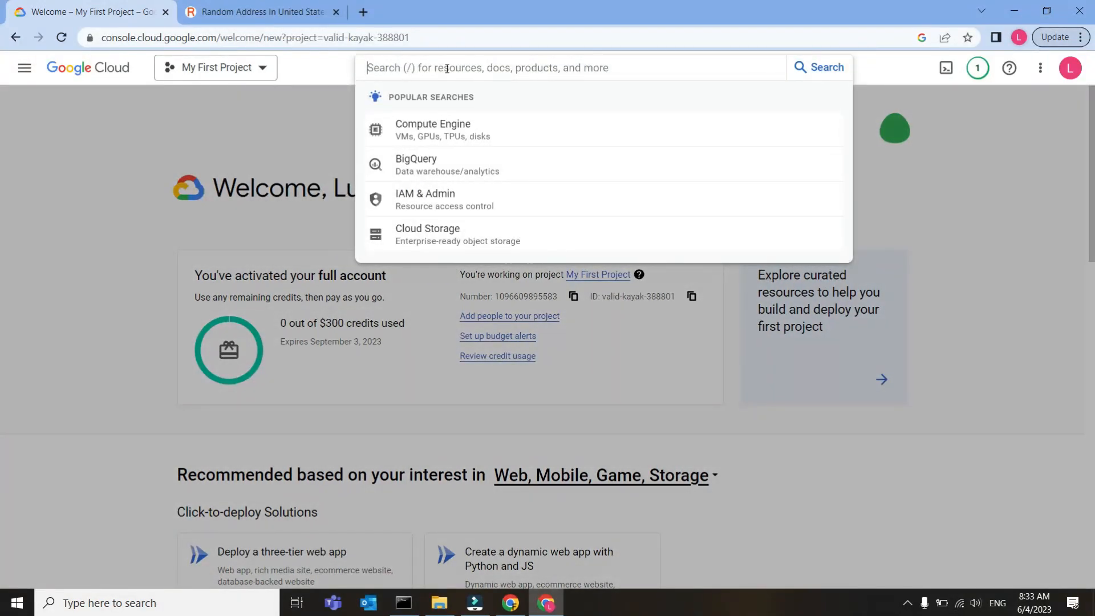
Go to Compute Engine from Popular Searches and enable the Compute Engine API
{"action": "left_click", "coordinate": [484, 138]}
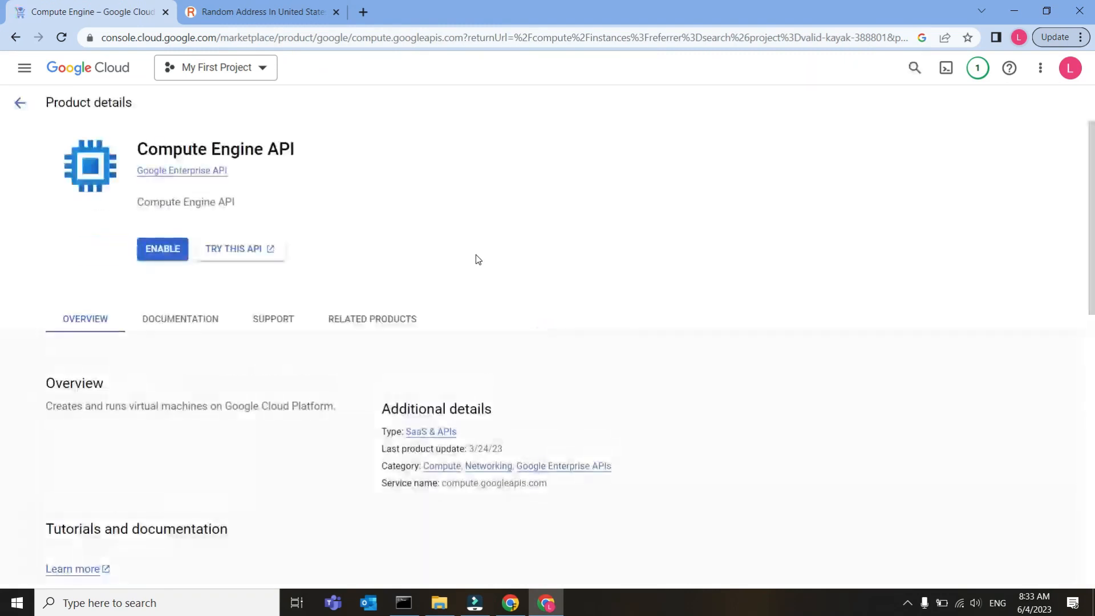
{"action": "scroll", "coordinate": [490, 268], "scroll_direction": "down", "scroll_amount": 1}
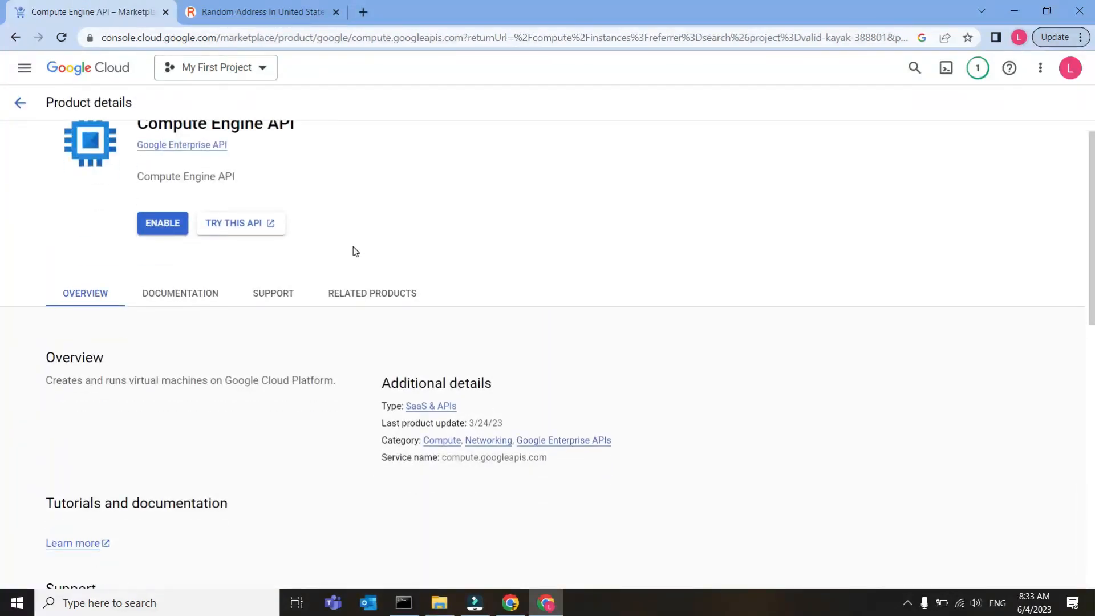
{"action": "scroll", "coordinate": [354, 249], "scroll_direction": "up", "scroll_amount": 1}
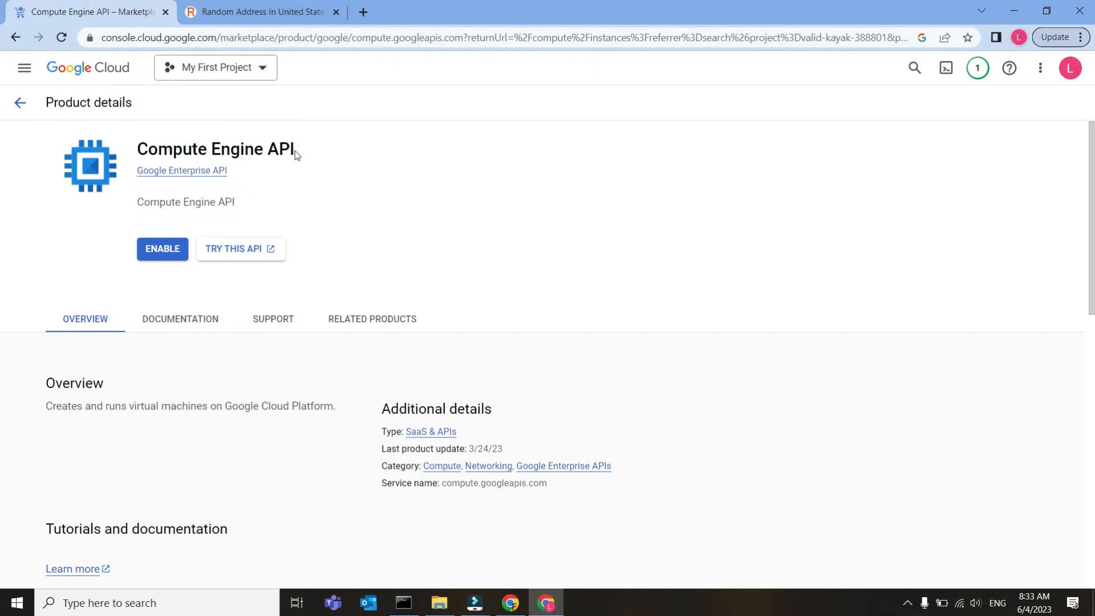
{"action": "left_click", "coordinate": [154, 255]}
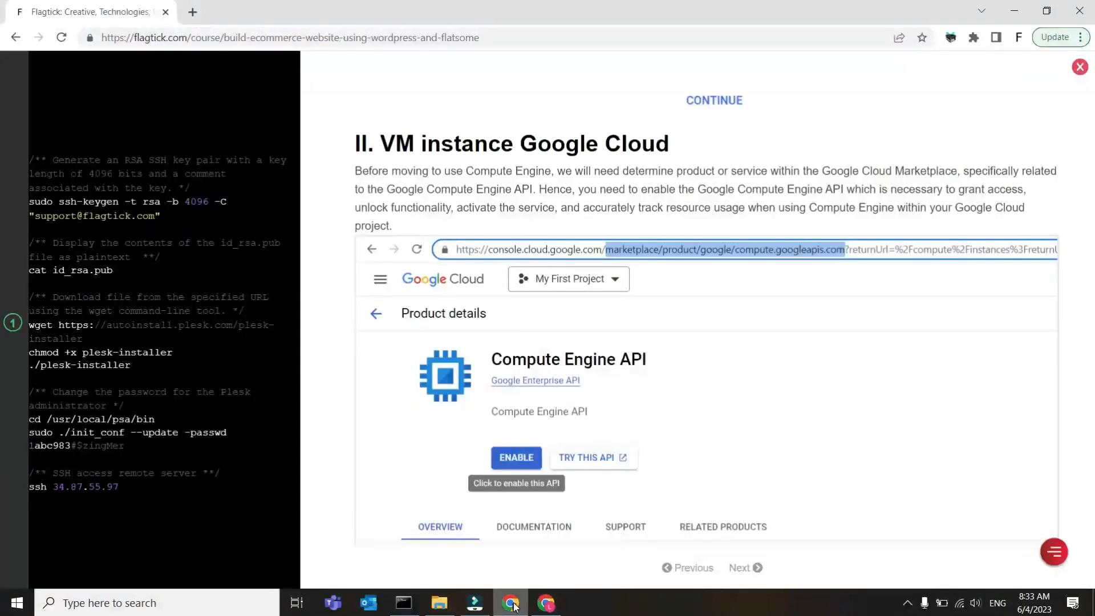
Return to the Flagtick tutorial and scroll to its VM instances note
{"action": "left_click", "coordinate": [510, 603]}
{"action": "scroll", "coordinate": [535, 427], "scroll_direction": "down", "scroll_amount": 3}
{"action": "scroll", "coordinate": [534, 427], "scroll_direction": "down", "scroll_amount": 5}
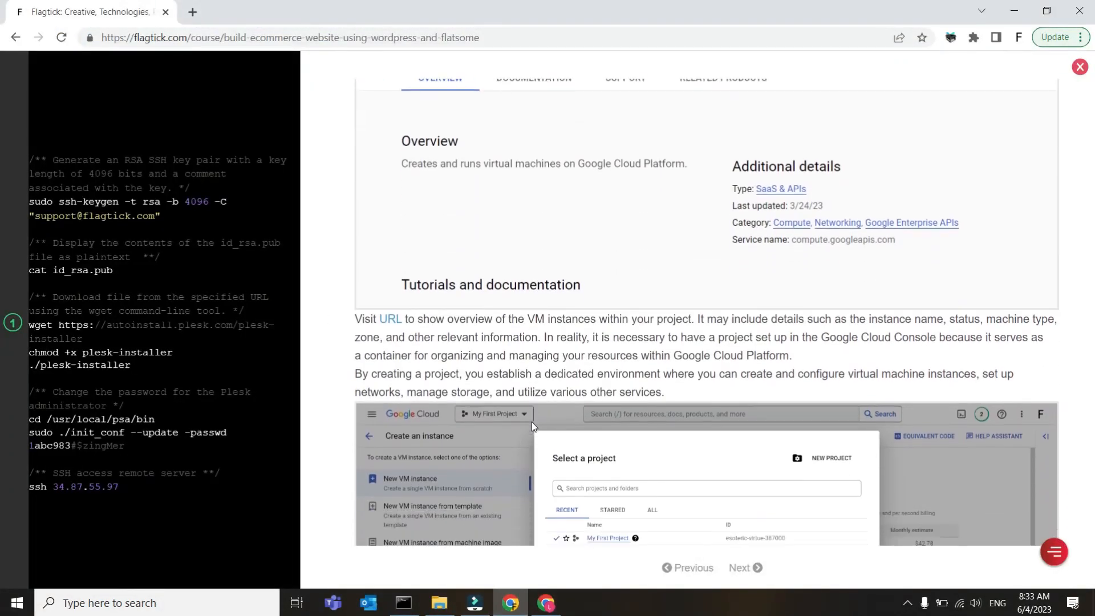
Copy the tutorial's VM instances link and load it in the Random Address tab
{"action": "right_click", "coordinate": [388, 323]}
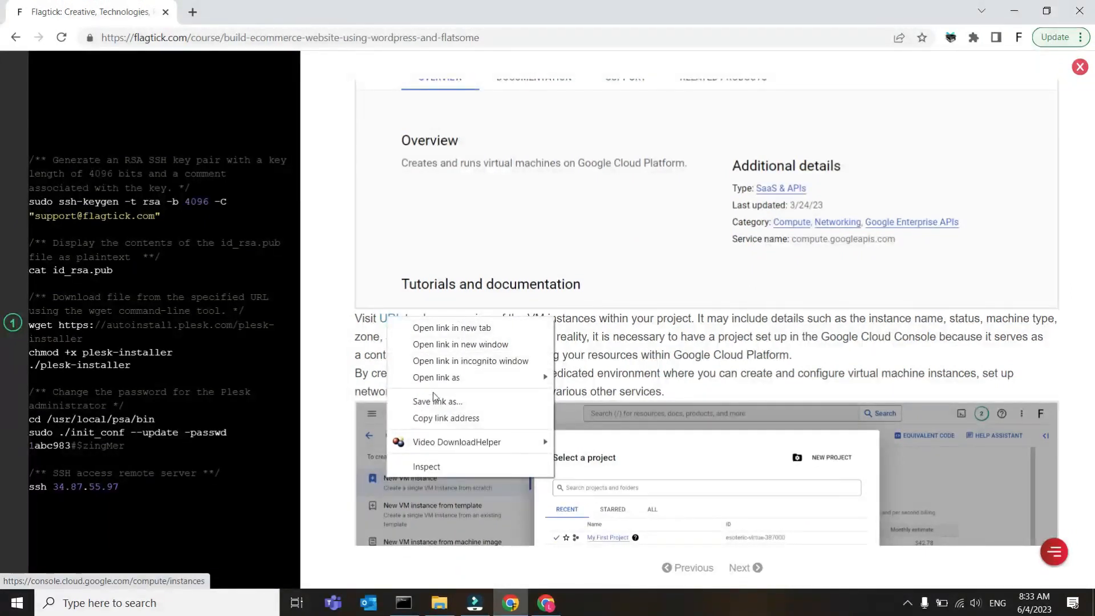
{"action": "left_click", "coordinate": [433, 417]}
{"action": "scroll", "coordinate": [470, 369], "scroll_direction": "down", "scroll_amount": 1}
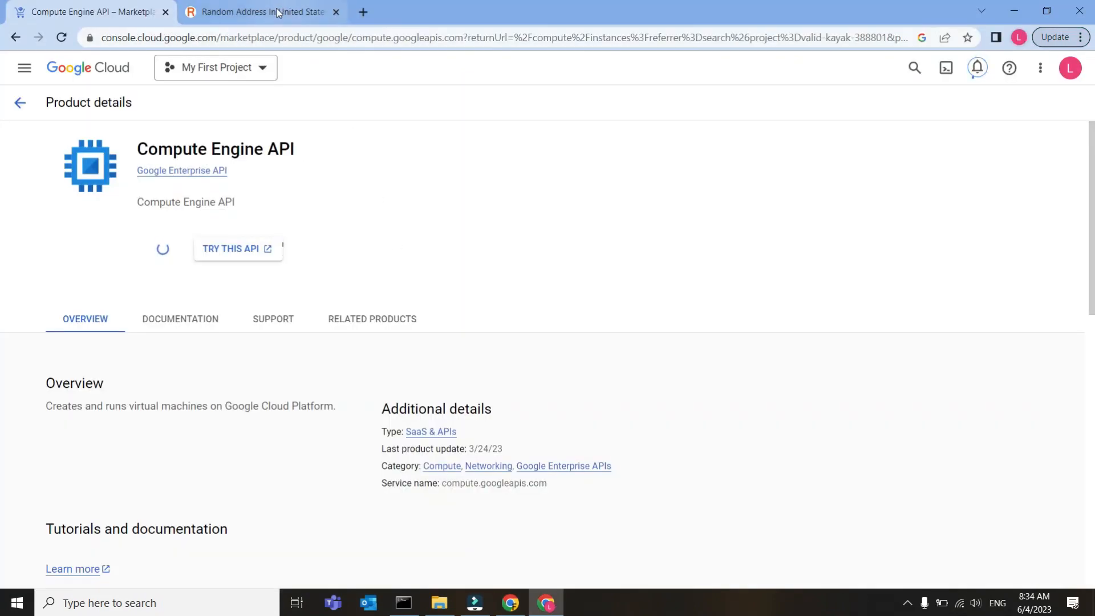
{"action": "left_click", "coordinate": [278, 12]}
{"action": "left_click", "coordinate": [257, 40]}
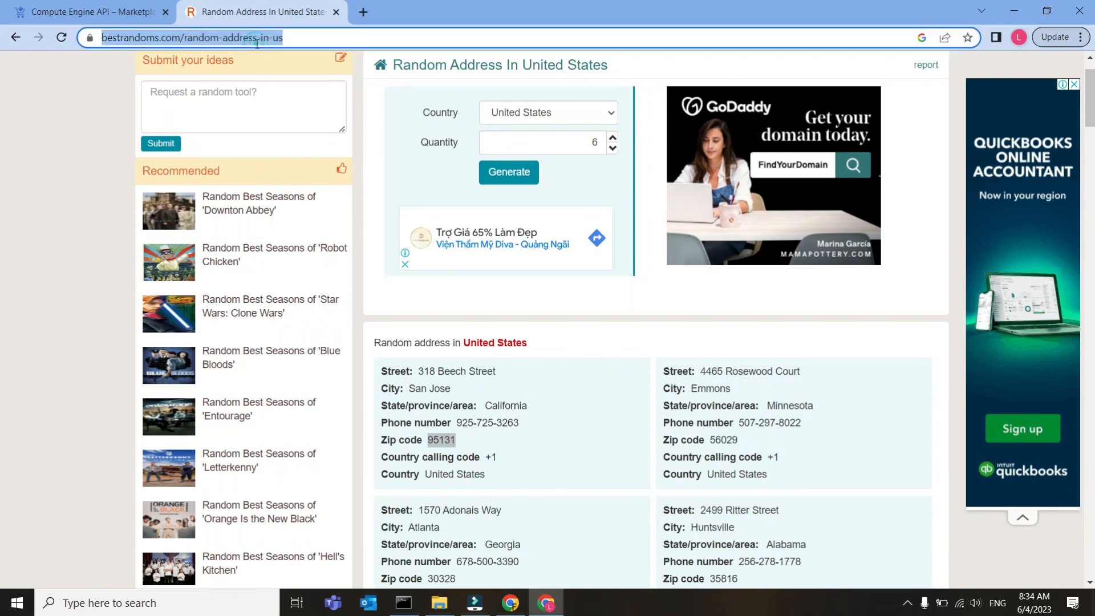
{"action": "key", "text": "ctrl+v"}
{"action": "key", "text": "Return"}
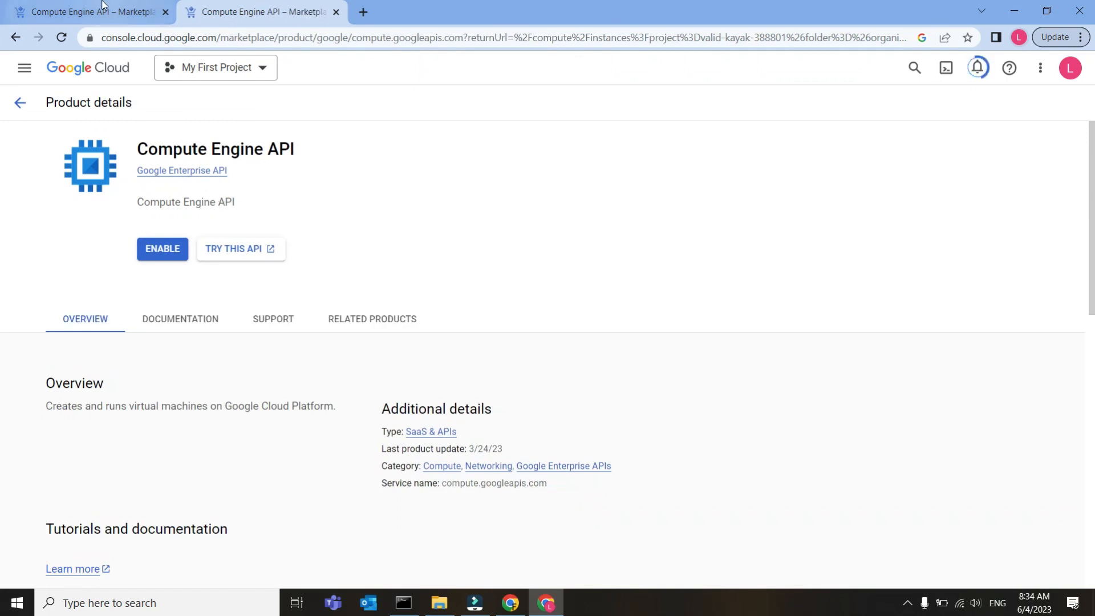
Enable the Compute Engine API and wait on its tab for VM instances to load
{"action": "left_click", "coordinate": [162, 249]}
{"action": "left_click", "coordinate": [244, 4]}
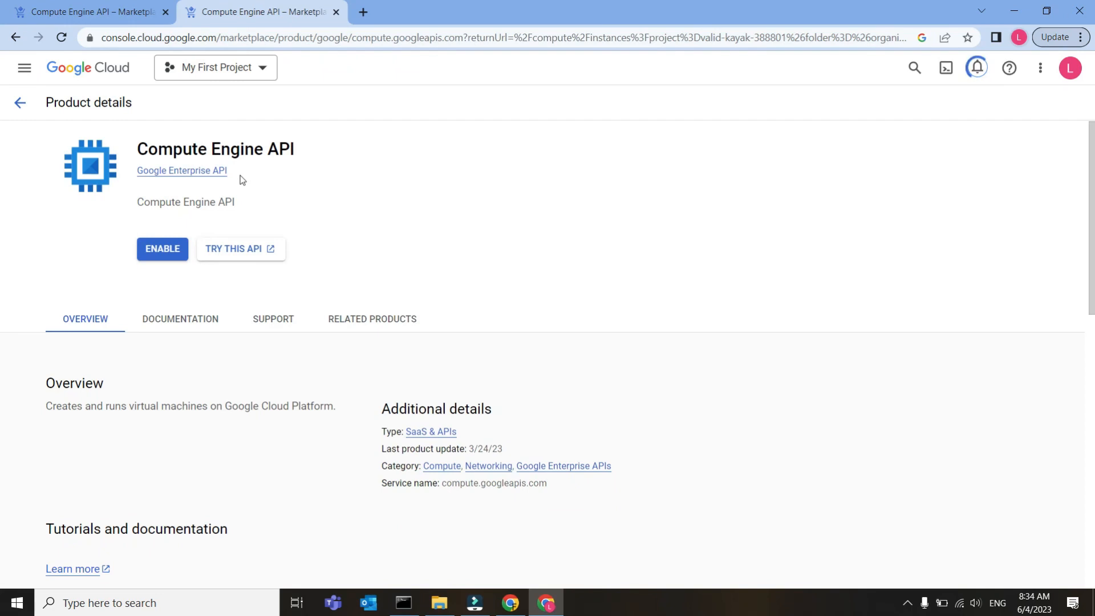
{"action": "left_click", "coordinate": [117, 3]}
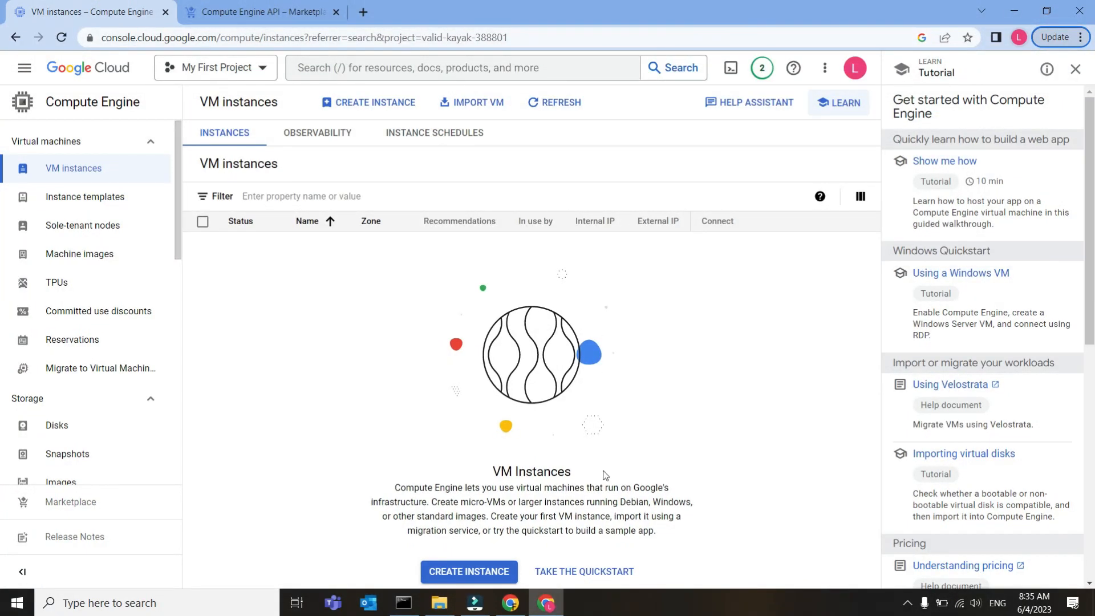
Load the tutorial's VM instances link in the Compute Engine API tab
{"action": "left_click", "coordinate": [516, 606]}
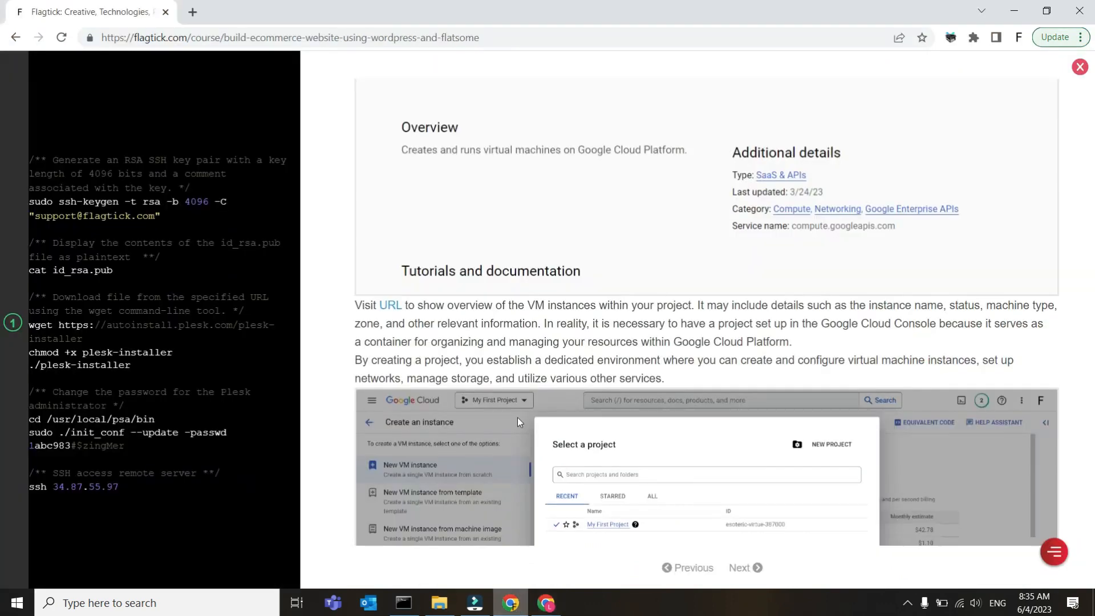
{"action": "right_click", "coordinate": [387, 307]}
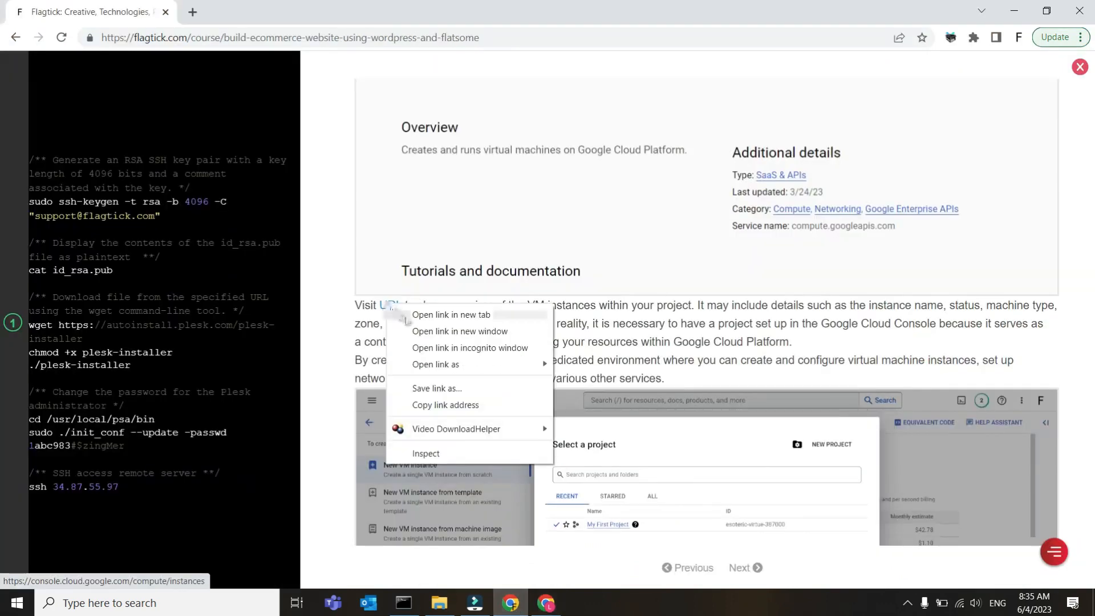
{"action": "left_click", "coordinate": [418, 405]}
{"action": "key", "text": "alt+Tab"}
{"action": "left_click", "coordinate": [271, 8]}
{"action": "left_click", "coordinate": [228, 41]}
{"action": "key", "text": "ctrl+v"}
{"action": "key", "text": "Return"}
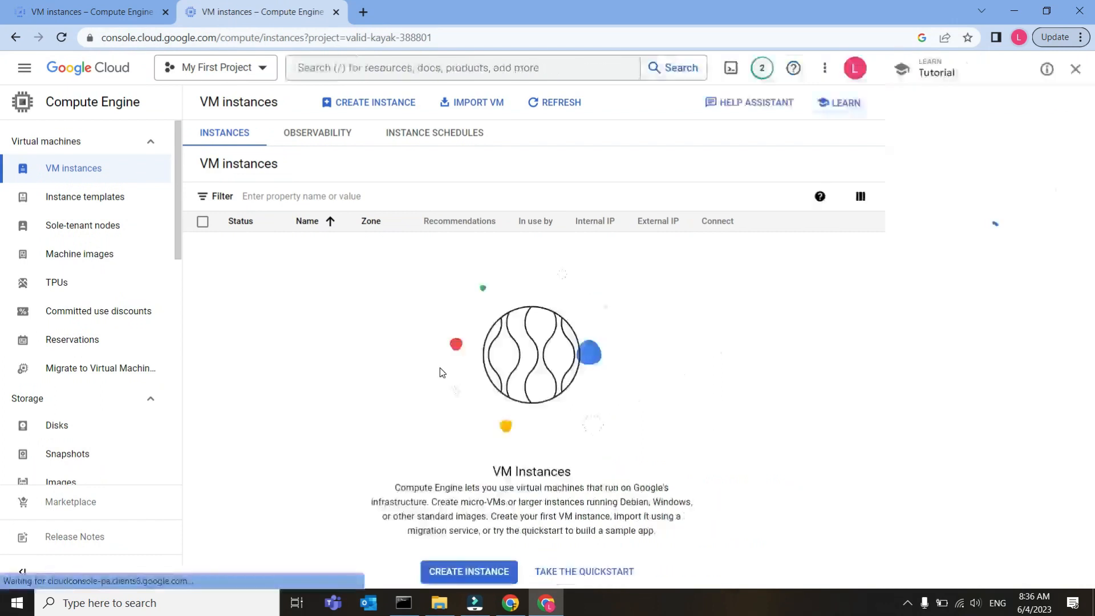
Read further down the Flagtick tutorial, then return to the VM instances window
{"action": "key", "text": "alt+Tab"}
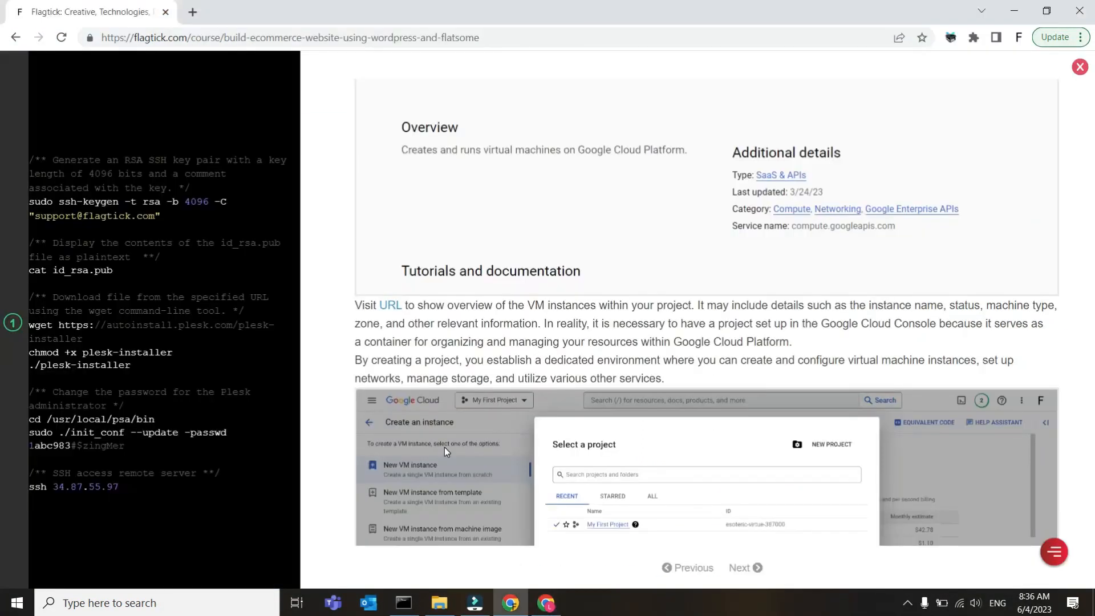
{"action": "scroll", "coordinate": [457, 459], "scroll_direction": "down", "scroll_amount": 2}
{"action": "scroll", "coordinate": [456, 460], "scroll_direction": "down", "scroll_amount": 1}
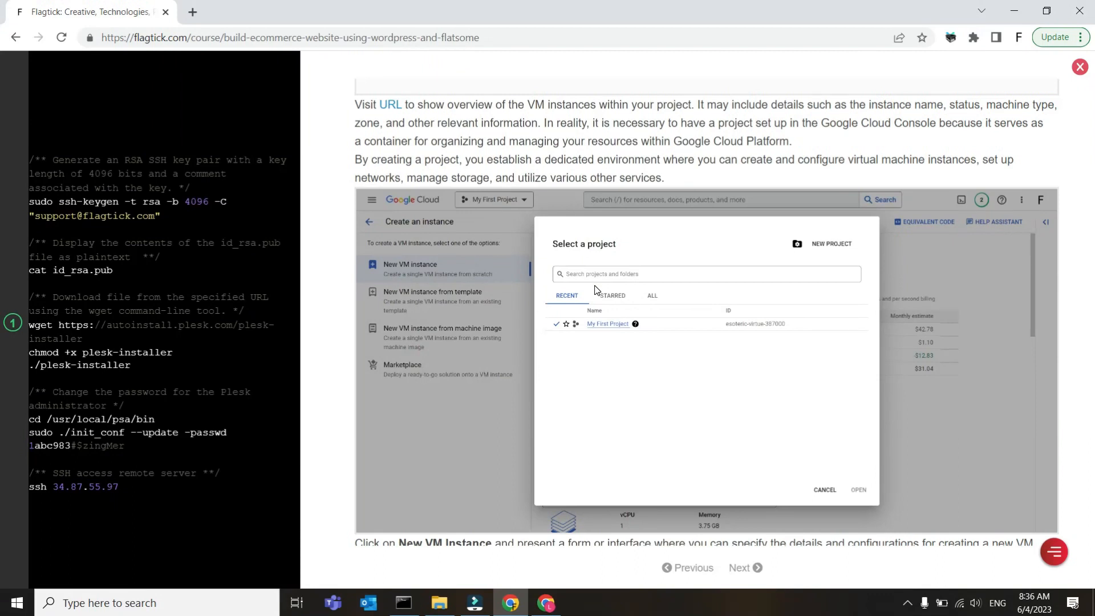
{"action": "key", "text": "alt+Tab"}
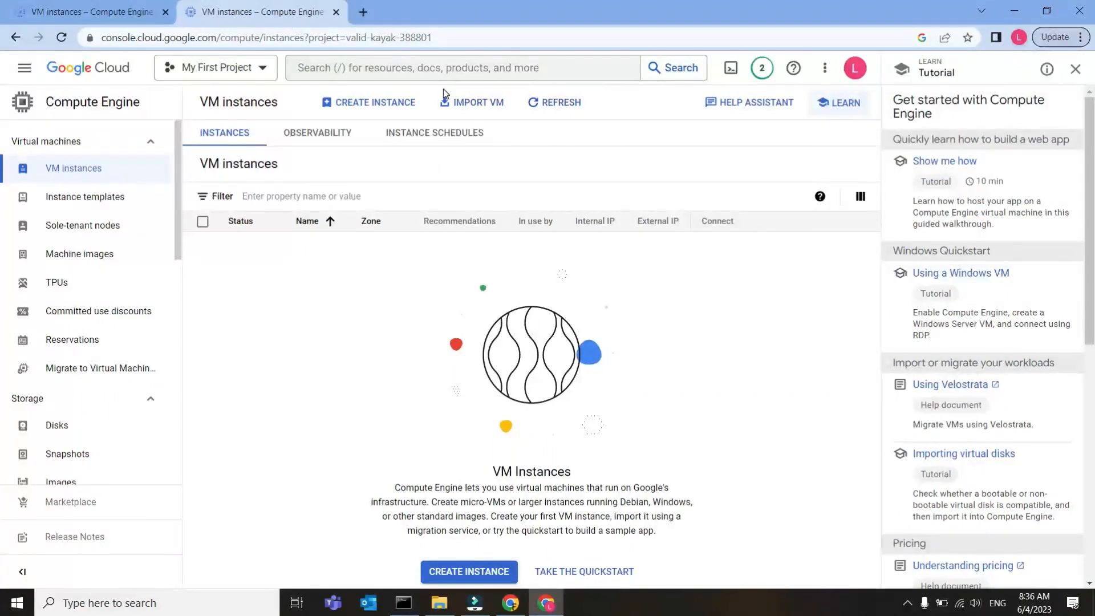
Peek at Create Instance, go back to the empty instances list, and open the project picker
{"action": "left_click", "coordinate": [390, 106]}
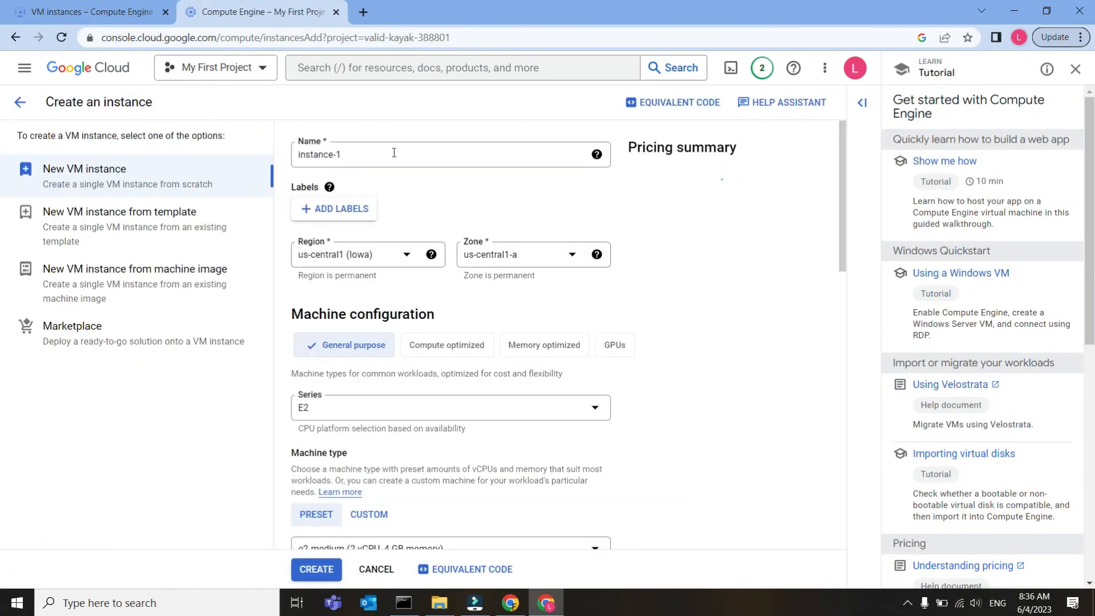
{"action": "left_click", "coordinate": [21, 106]}
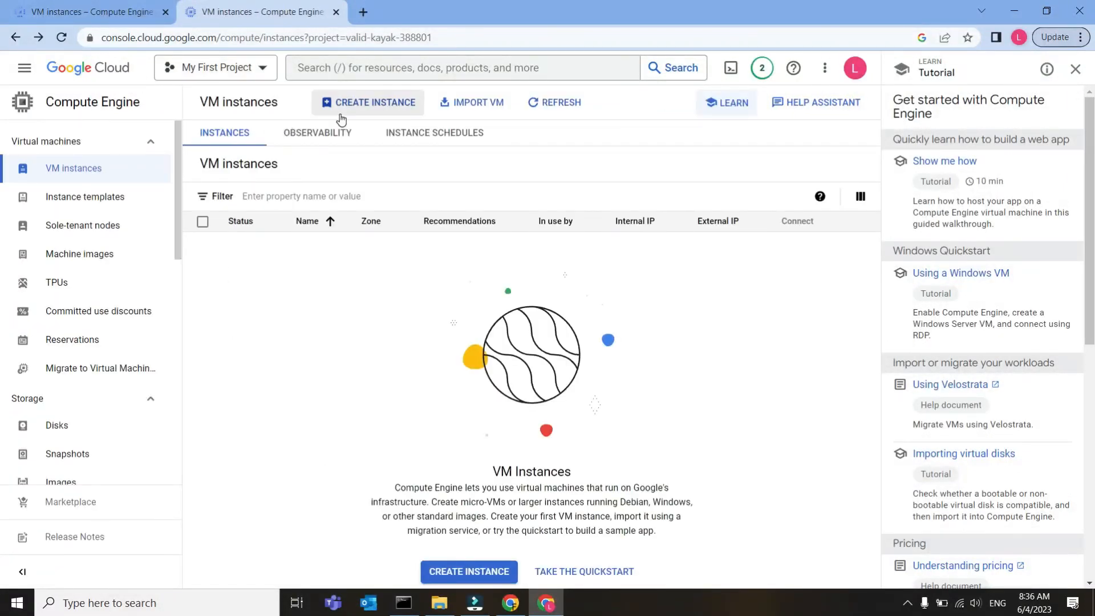
{"action": "left_click", "coordinate": [263, 73]}
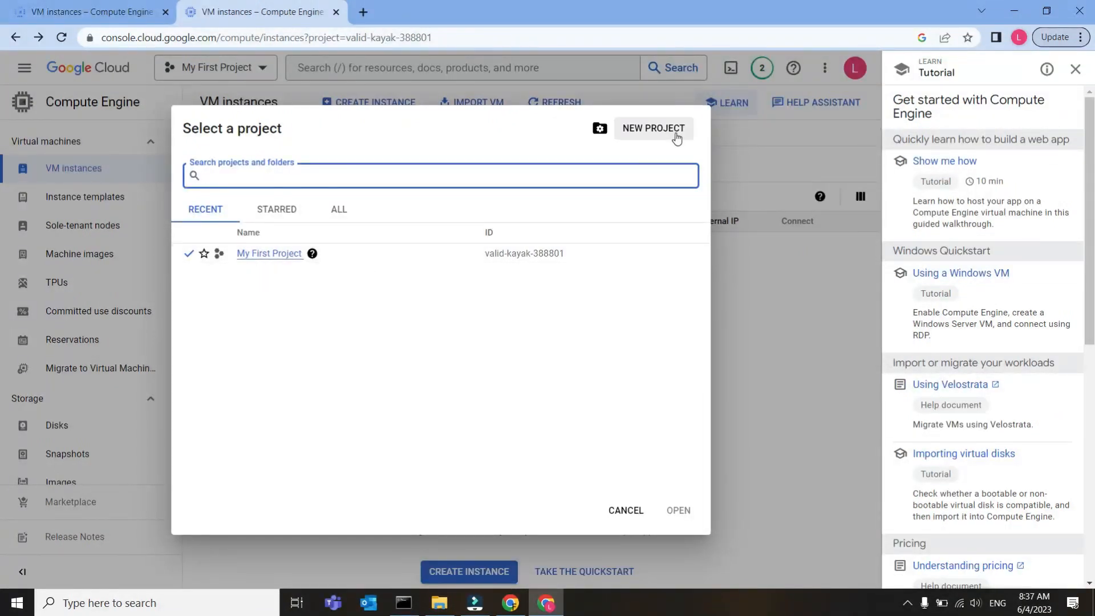
Create a project named 'Flagtick Sample' with location left as No organization
{"action": "left_click", "coordinate": [636, 129]}
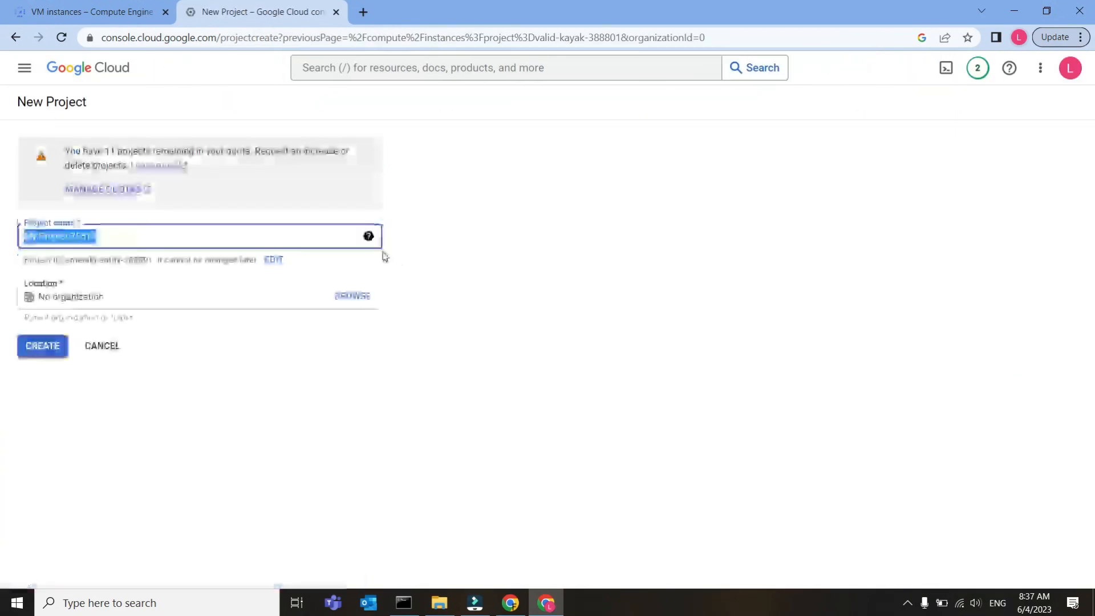
{"action": "type", "text": "Flagtick Sample"}
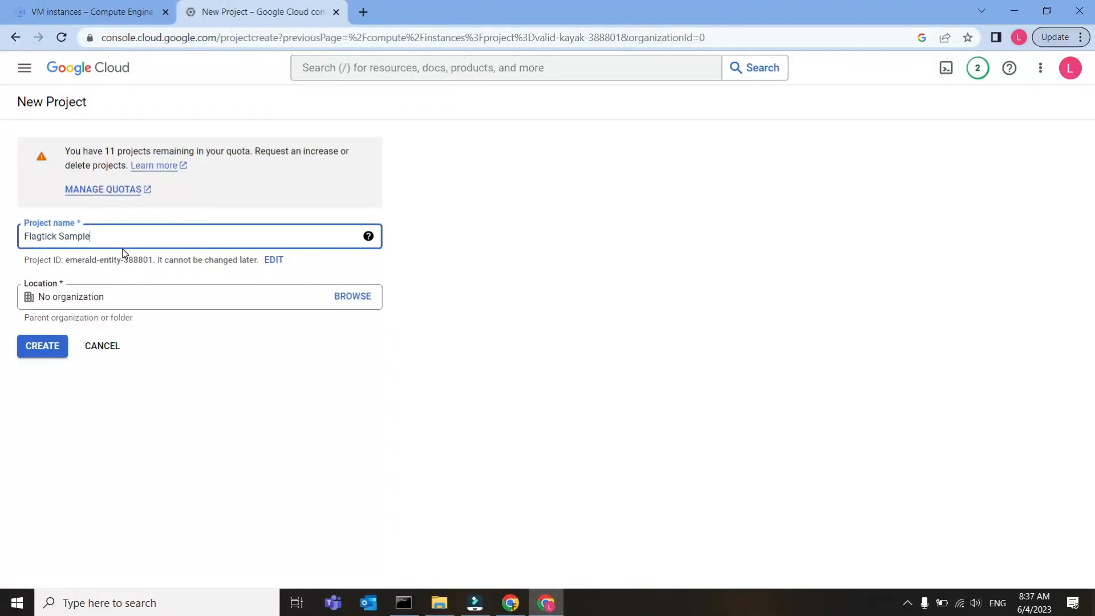
{"action": "left_click", "coordinate": [193, 310]}
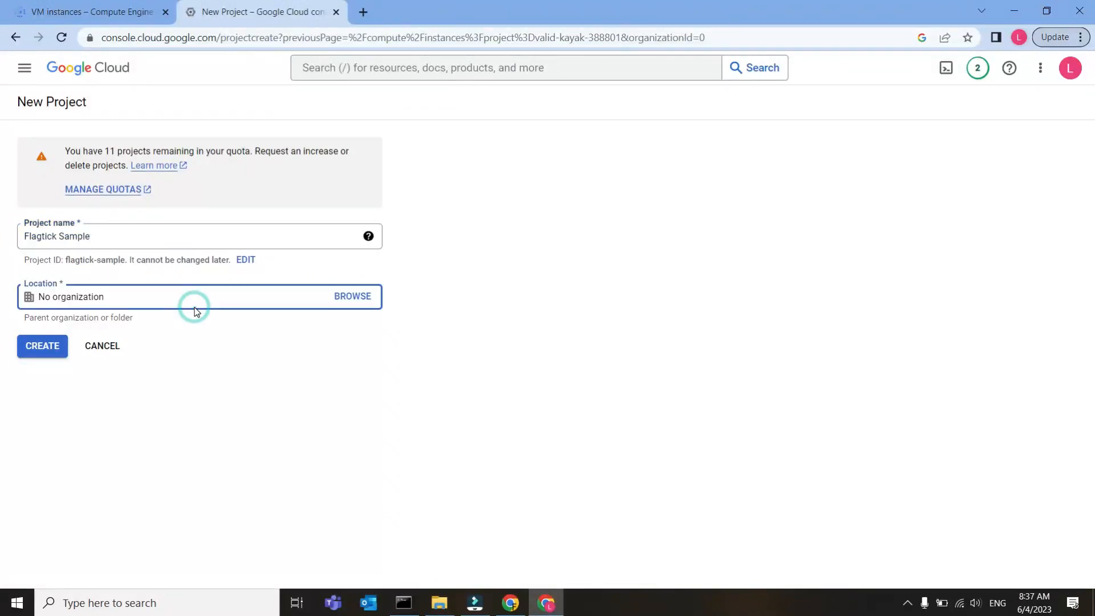
{"action": "left_click", "coordinate": [50, 354]}
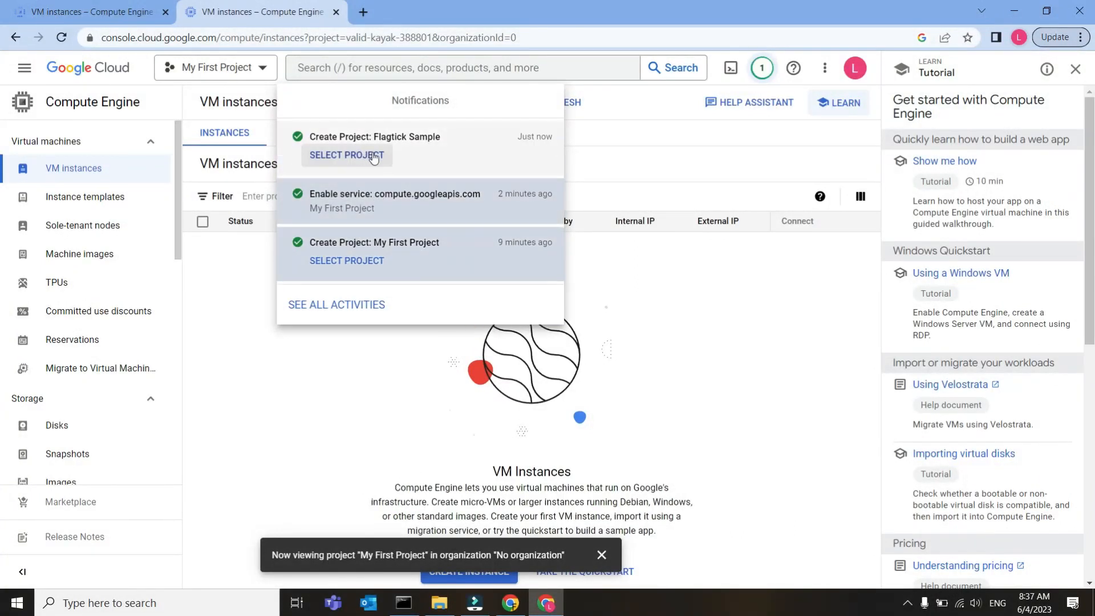
Switch to the Flagtick Sample project and confirm it appears in the project list
{"action": "left_click", "coordinate": [339, 159]}
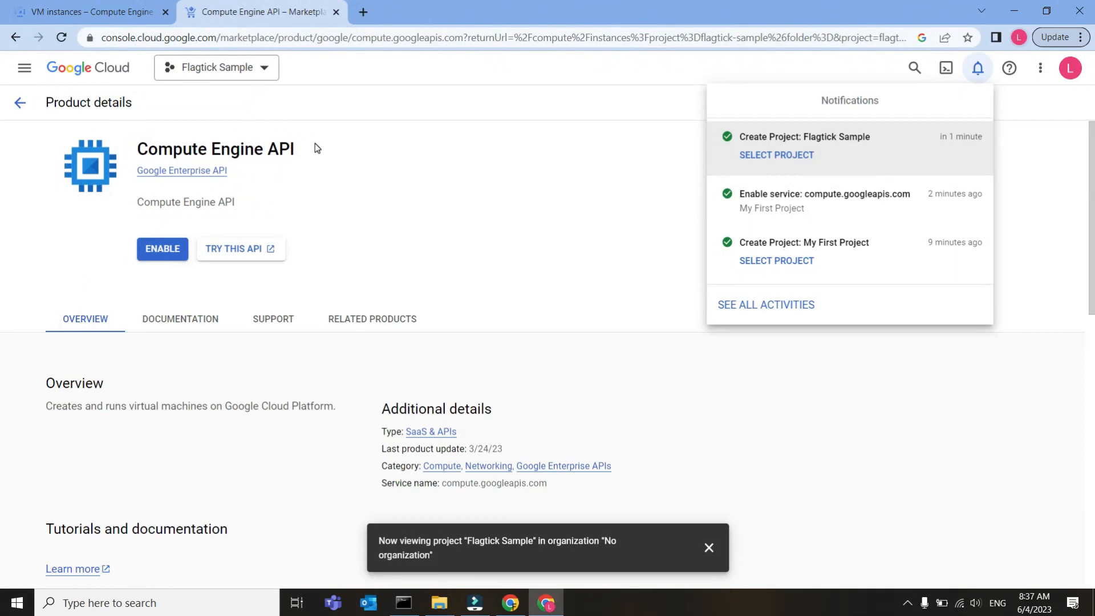
{"action": "left_click", "coordinate": [265, 78]}
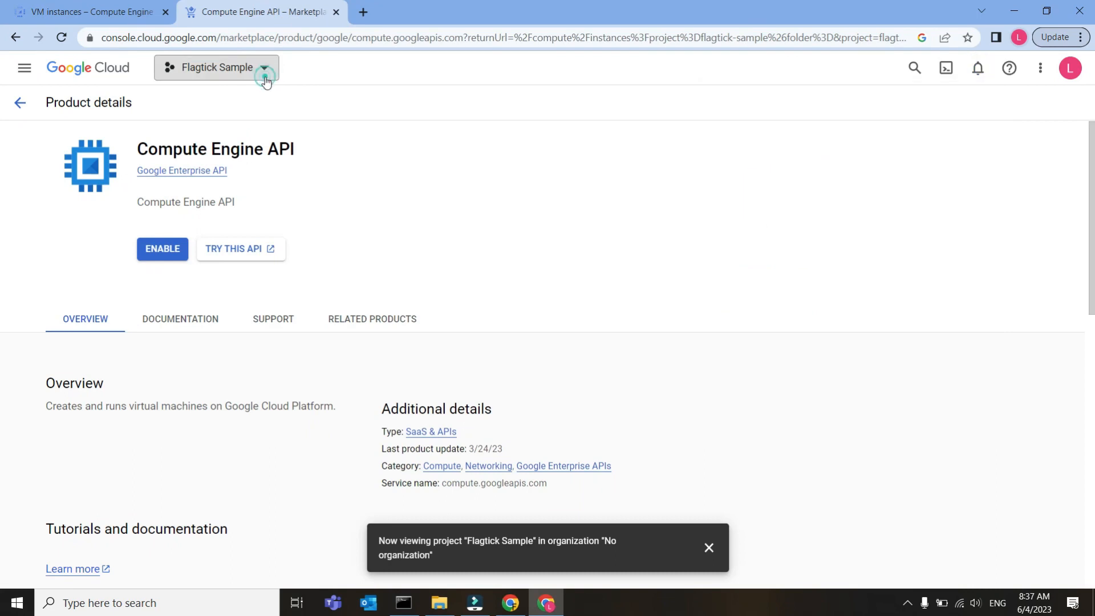
{"action": "left_click", "coordinate": [264, 75]}
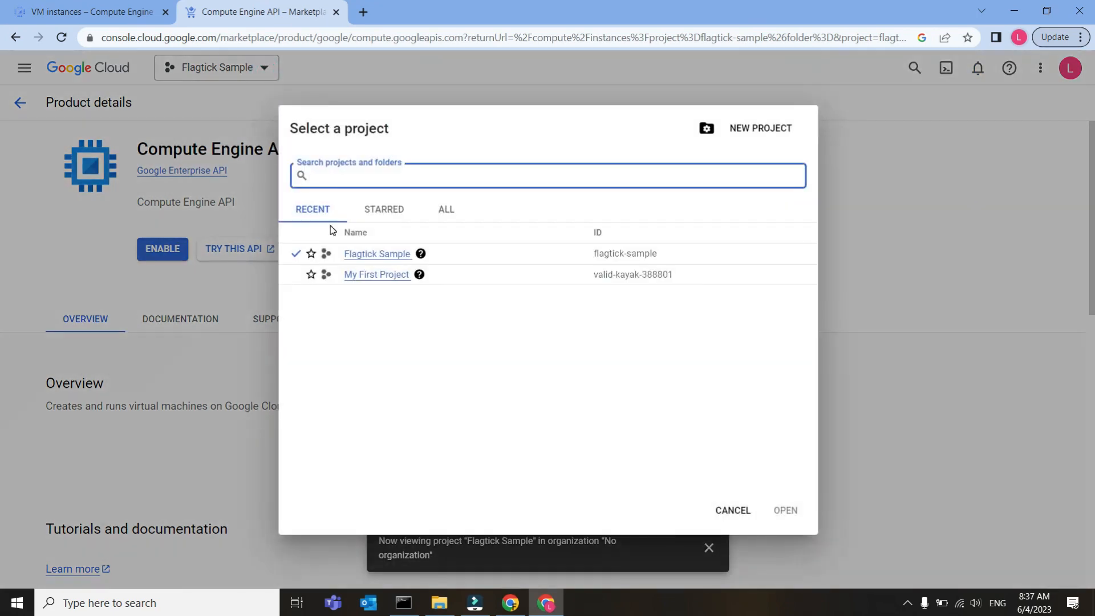
Switch back to My First Project and open the enabled Compute Engine API's management page
{"action": "left_click", "coordinate": [360, 275]}
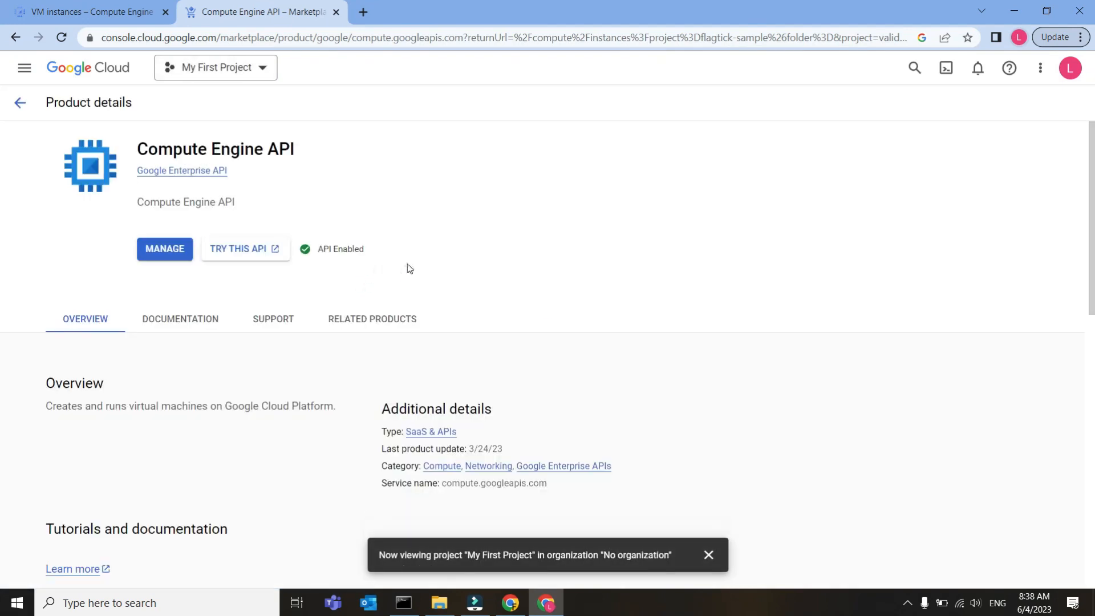
{"action": "left_click", "coordinate": [159, 252]}
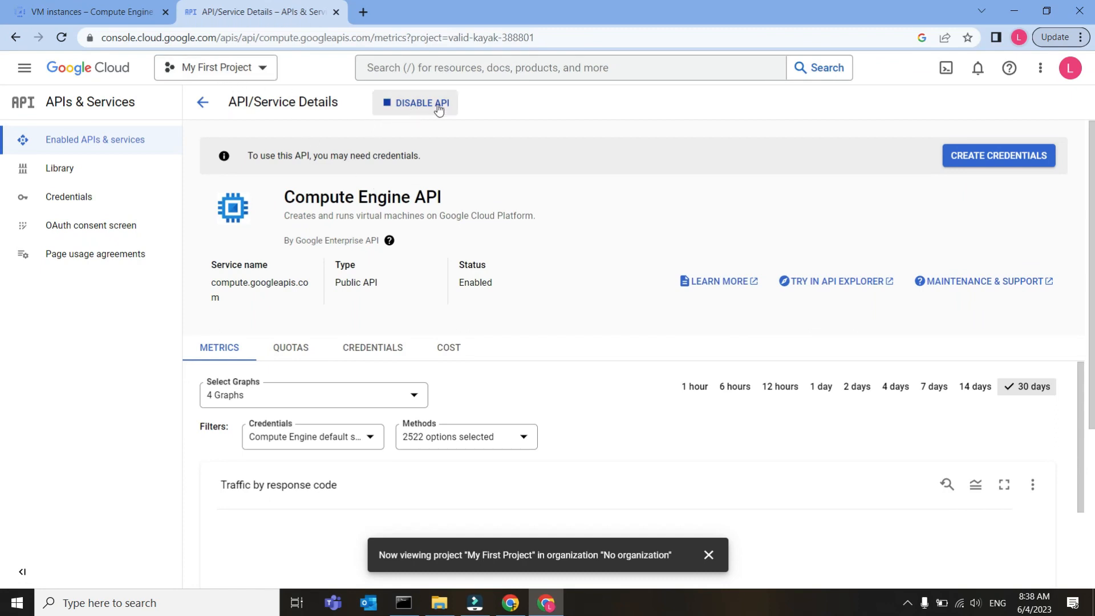
Search for Compute Engine to reach VM instances, checking the Flagtick tutorial's VM configuration
{"action": "left_click", "coordinate": [462, 68]}
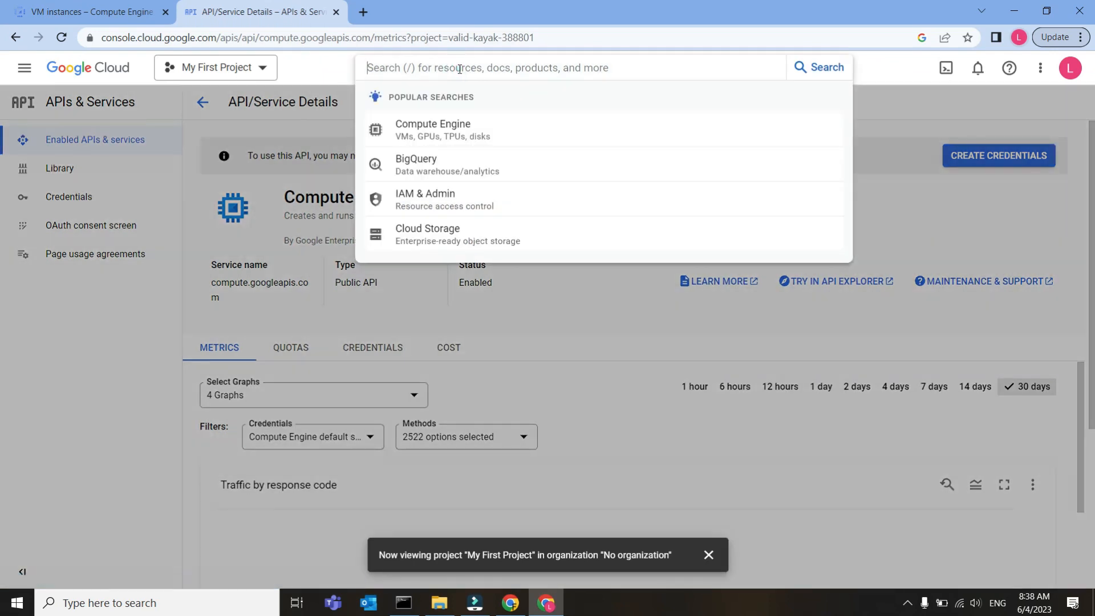
{"action": "left_click", "coordinate": [438, 137]}
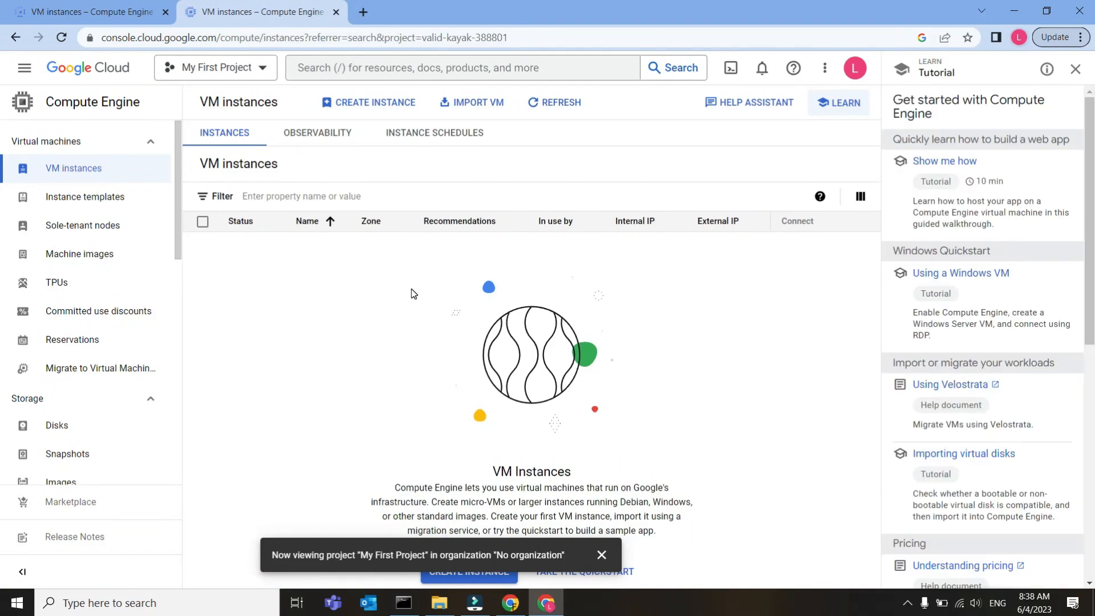
{"action": "left_click", "coordinate": [511, 605]}
{"action": "scroll", "coordinate": [539, 456], "scroll_direction": "down", "scroll_amount": 6}
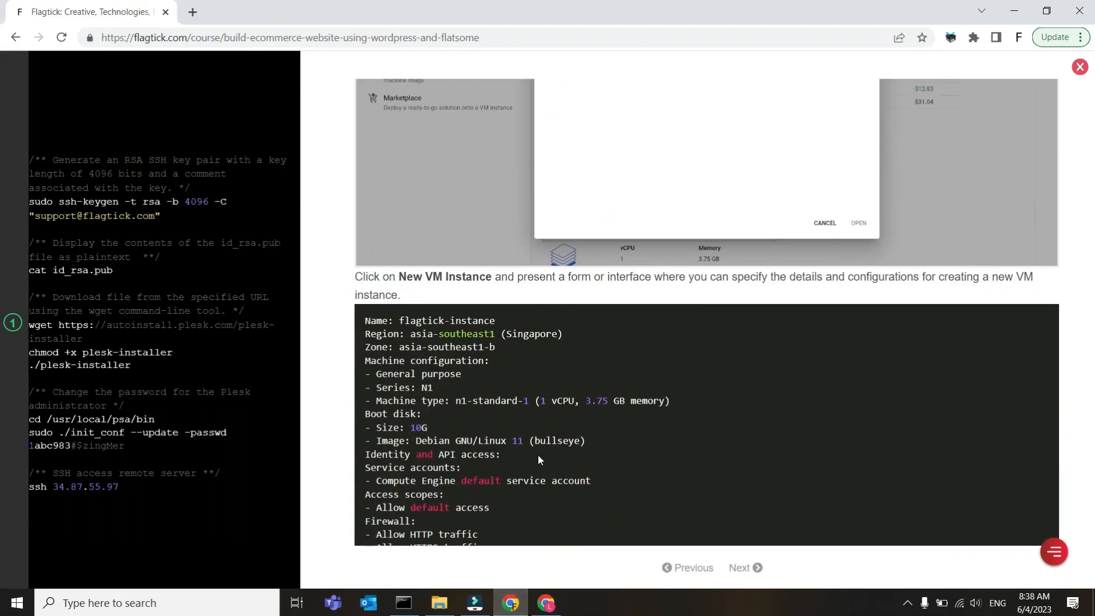
{"action": "scroll", "coordinate": [540, 456], "scroll_direction": "down", "scroll_amount": 1}
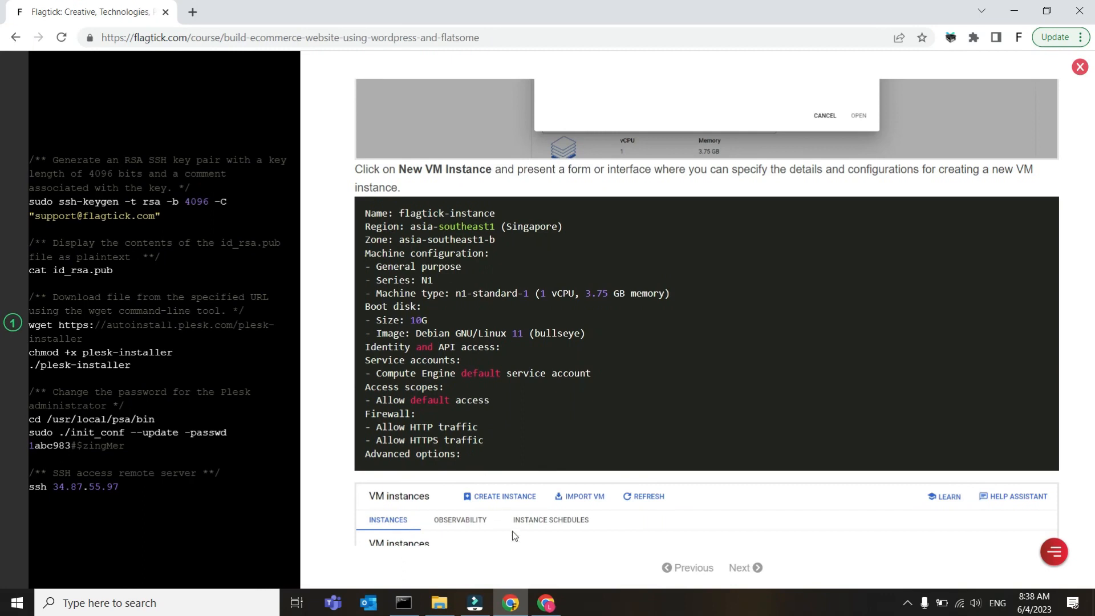
{"action": "left_click", "coordinate": [546, 603]}
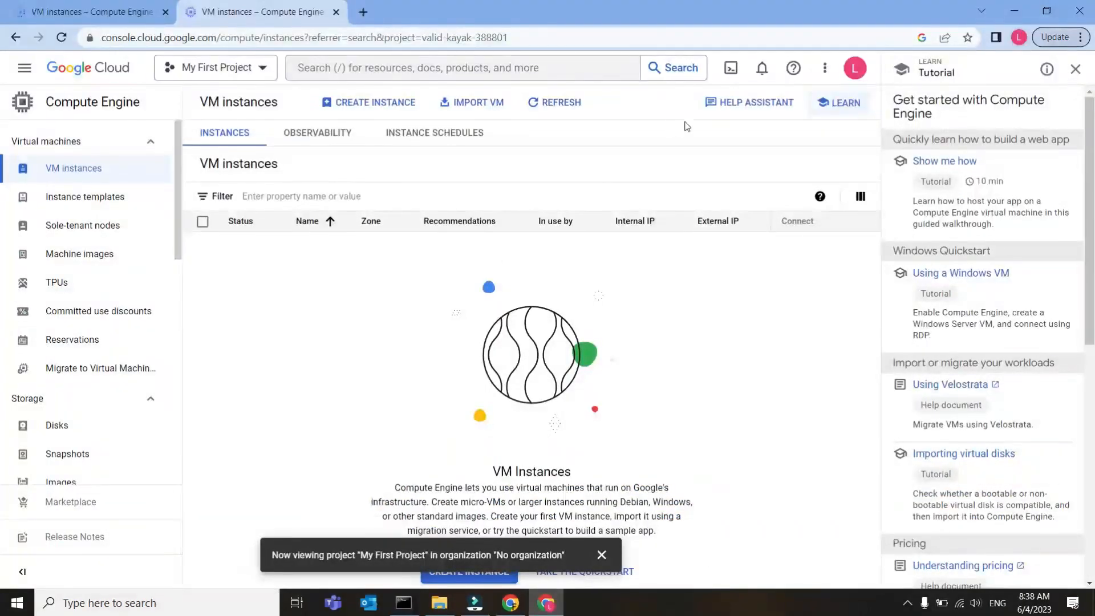
Start a new VM instance named flagtick-sample and note its $25.46 monthly estimate
{"action": "left_click", "coordinate": [374, 103]}
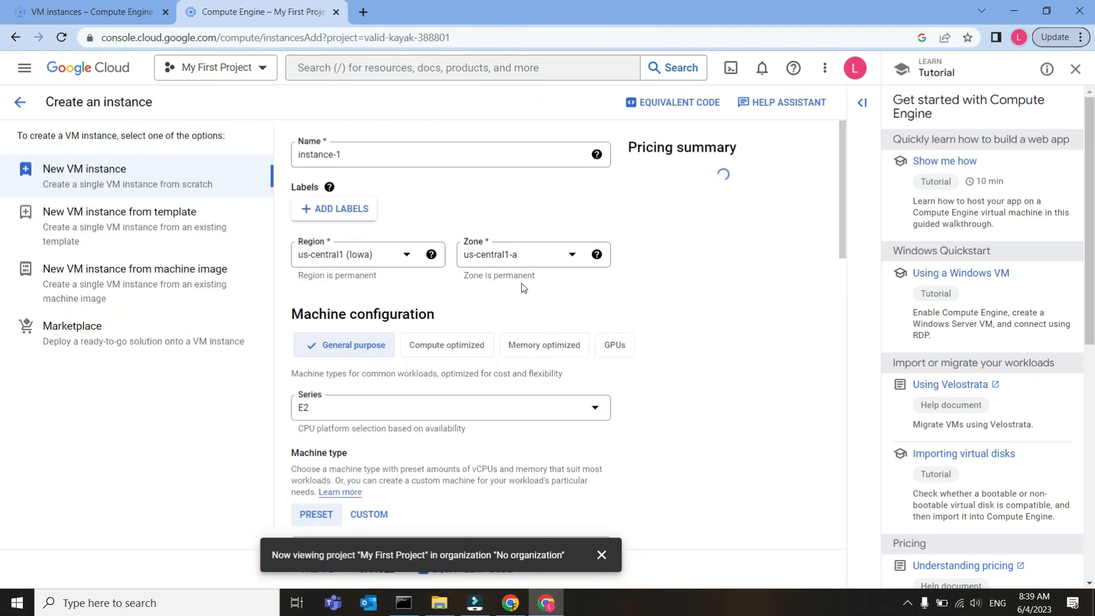
{"action": "left_click", "coordinate": [364, 153]}
{"action": "key", "text": "ctrl+a"}
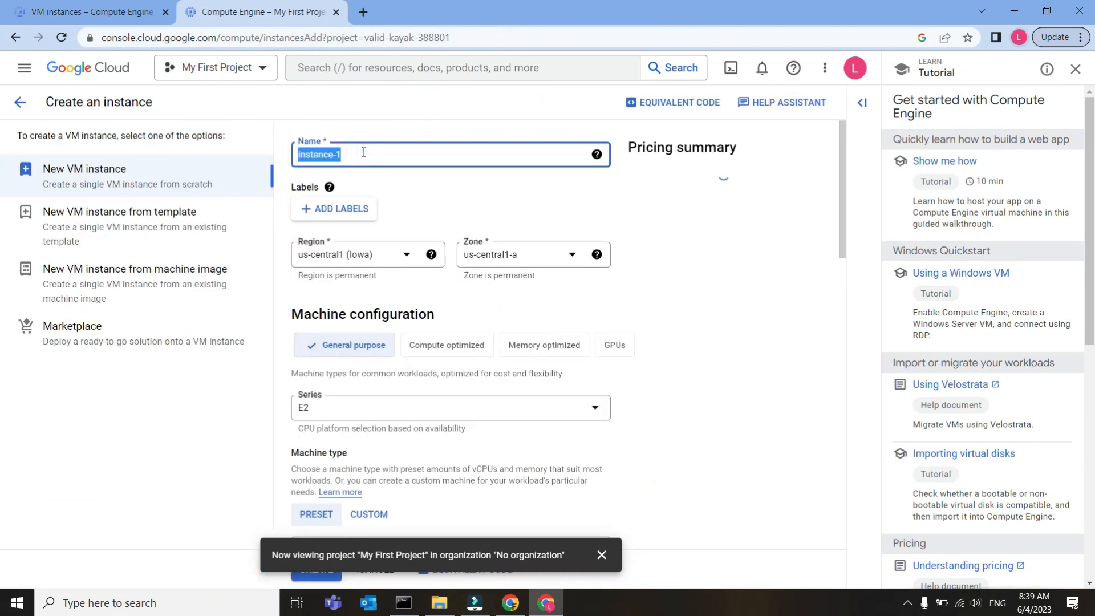
{"action": "type", "text": "flagtick-sample"}
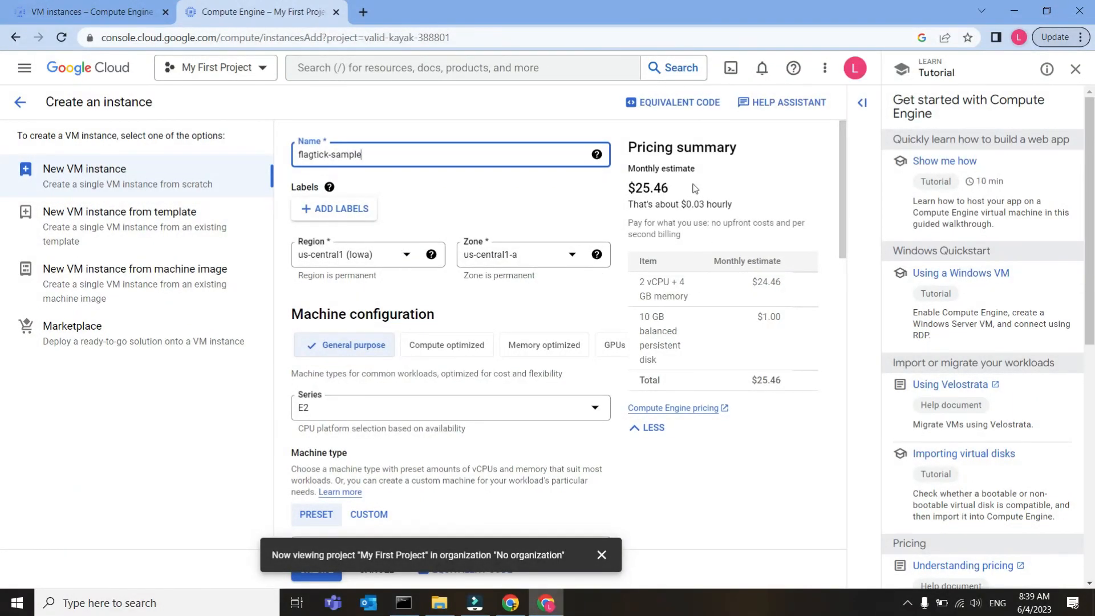
{"action": "left_click_drag", "start_coordinate": [672, 188], "coordinate": [630, 190]}
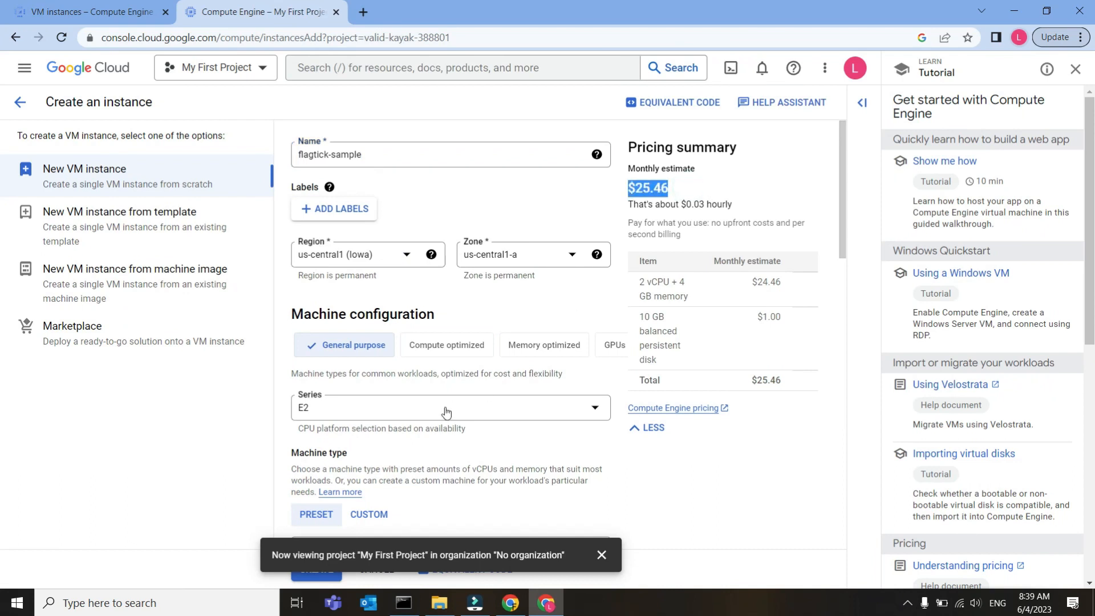
Set the machine series to N1
{"action": "left_click", "coordinate": [429, 415]}
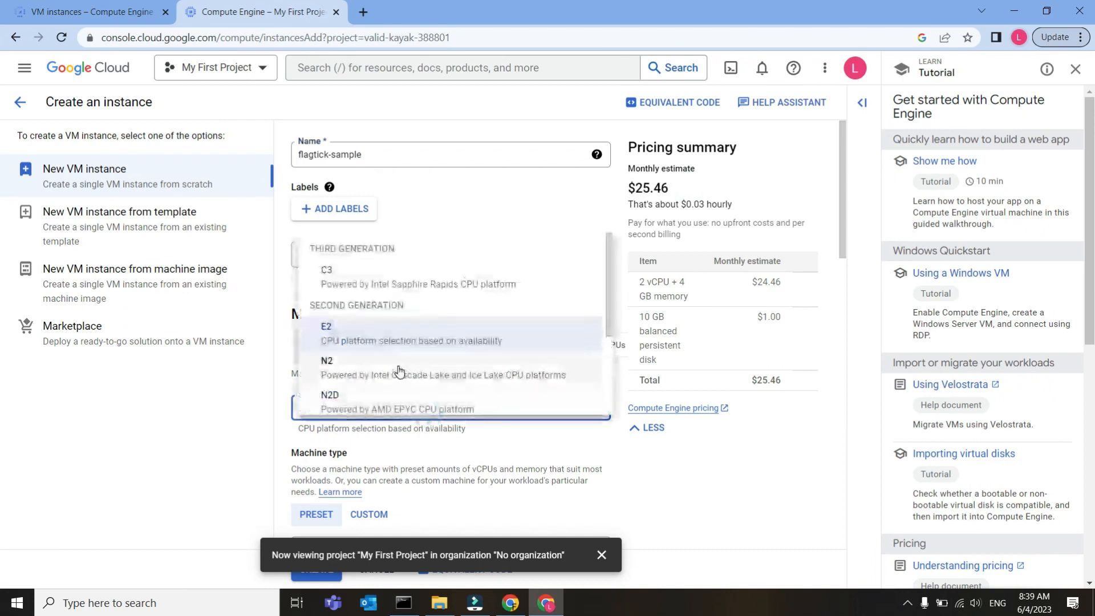
{"action": "scroll", "coordinate": [400, 371], "scroll_direction": "down", "scroll_amount": 3}
{"action": "left_click", "coordinate": [368, 398]}
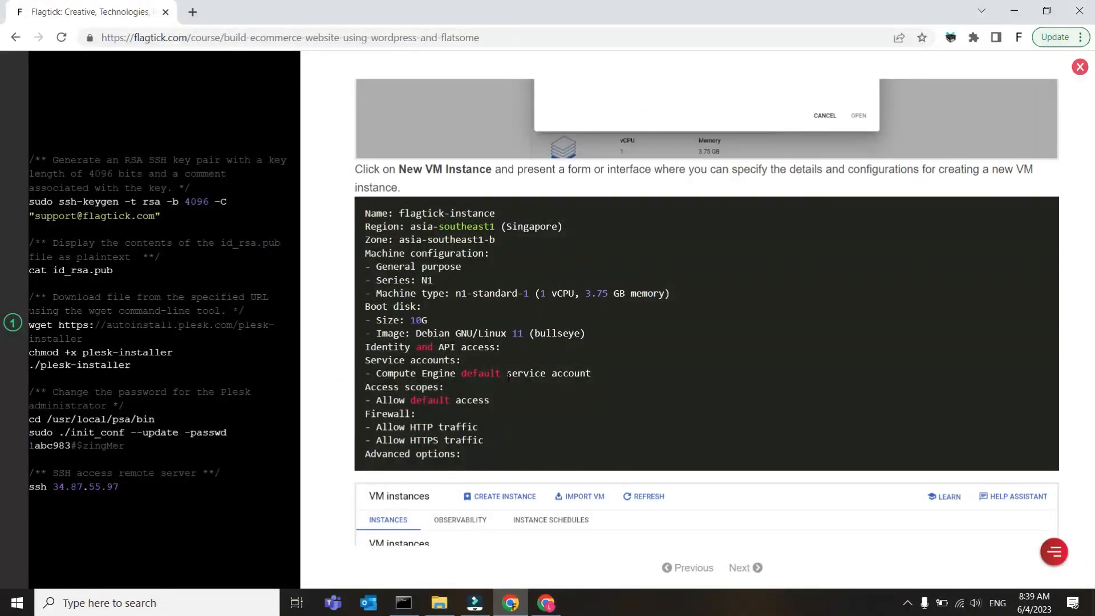
Check the estimate's 1 vCPU + 3.75 GB memory, then choose the Memory optimized family
{"action": "key", "text": "alt+Tab"}
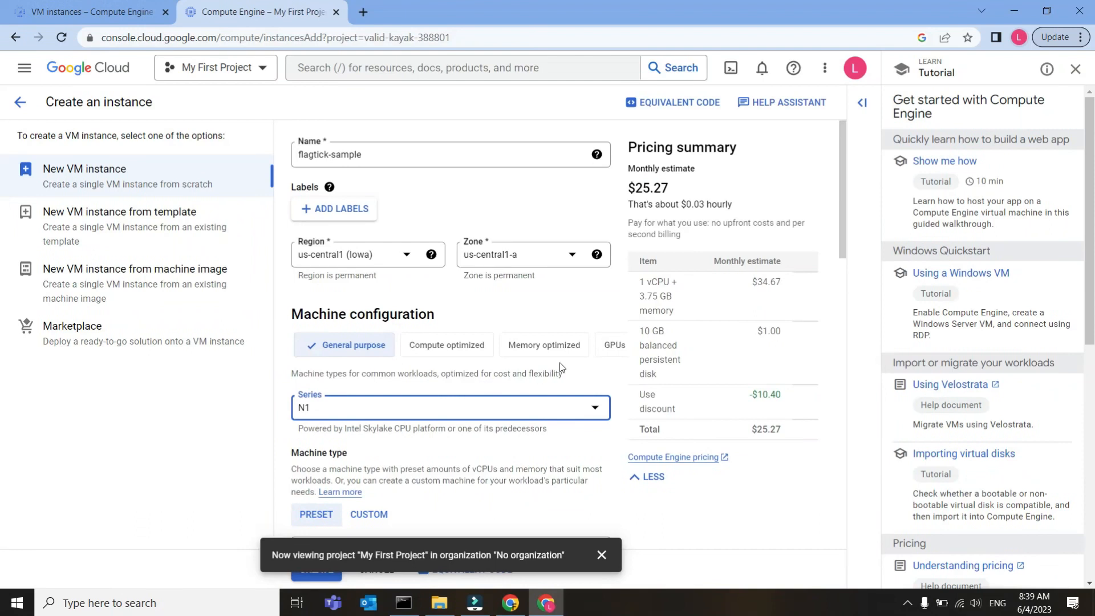
{"action": "left_click_drag", "start_coordinate": [641, 280], "coordinate": [700, 296]}
{"action": "left_click", "coordinate": [701, 295]}
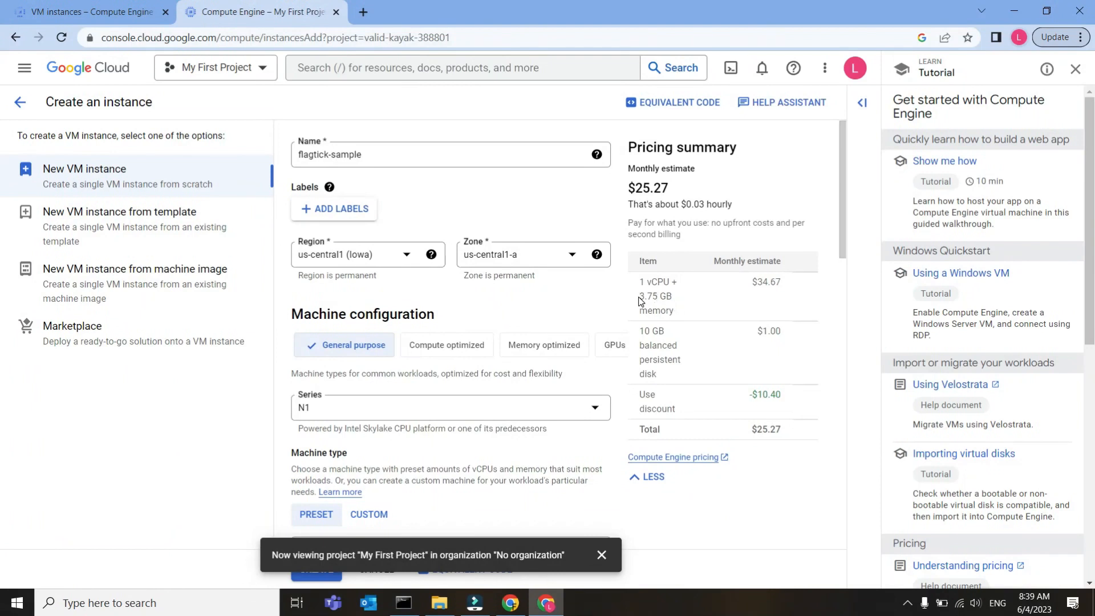
{"action": "left_click_drag", "start_coordinate": [638, 297], "coordinate": [660, 297]}
{"action": "left_click", "coordinate": [665, 299]}
{"action": "scroll", "coordinate": [504, 325], "scroll_direction": "down", "scroll_amount": 1}
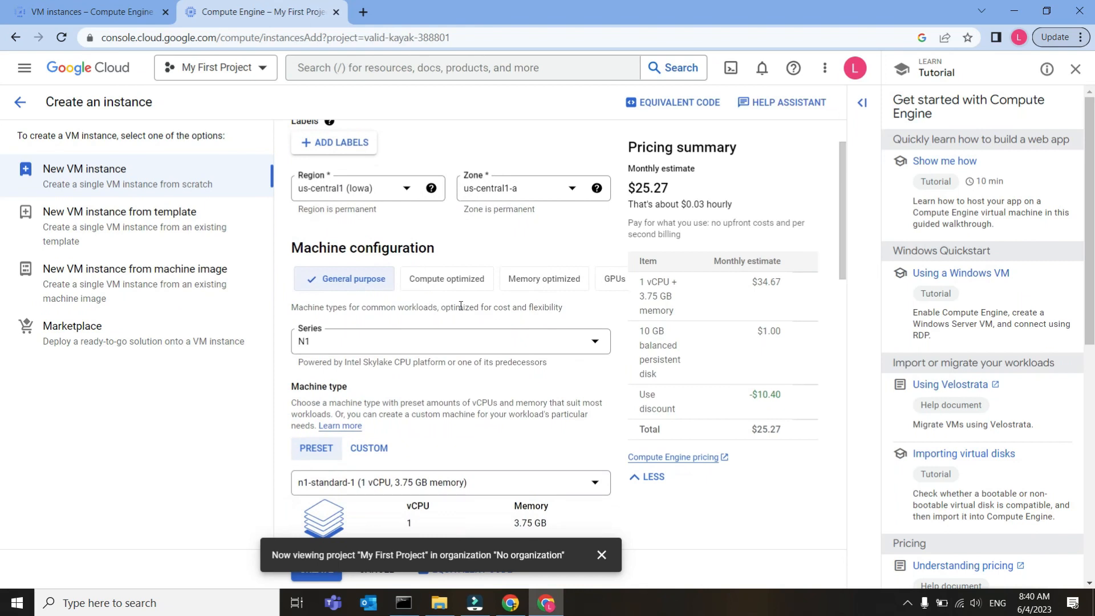
{"action": "left_click", "coordinate": [529, 288]}
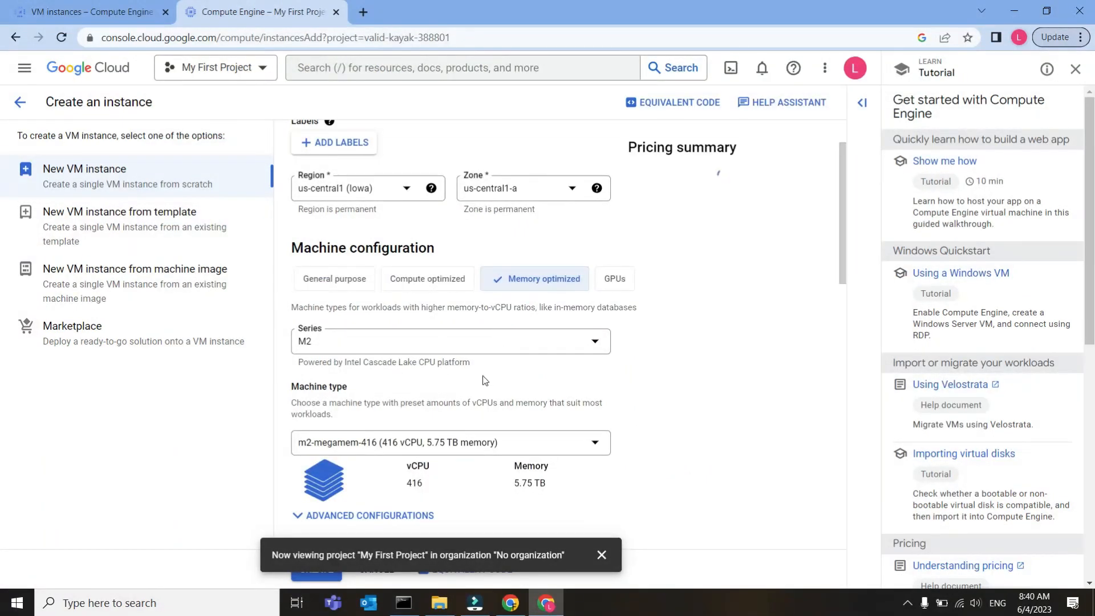
Expand advanced configurations and compare Mega, Hyper and Ultra memory types, keeping m2-megamem-416
{"action": "scroll", "coordinate": [482, 376], "scroll_direction": "down", "scroll_amount": 1}
{"action": "left_click", "coordinate": [392, 459]}
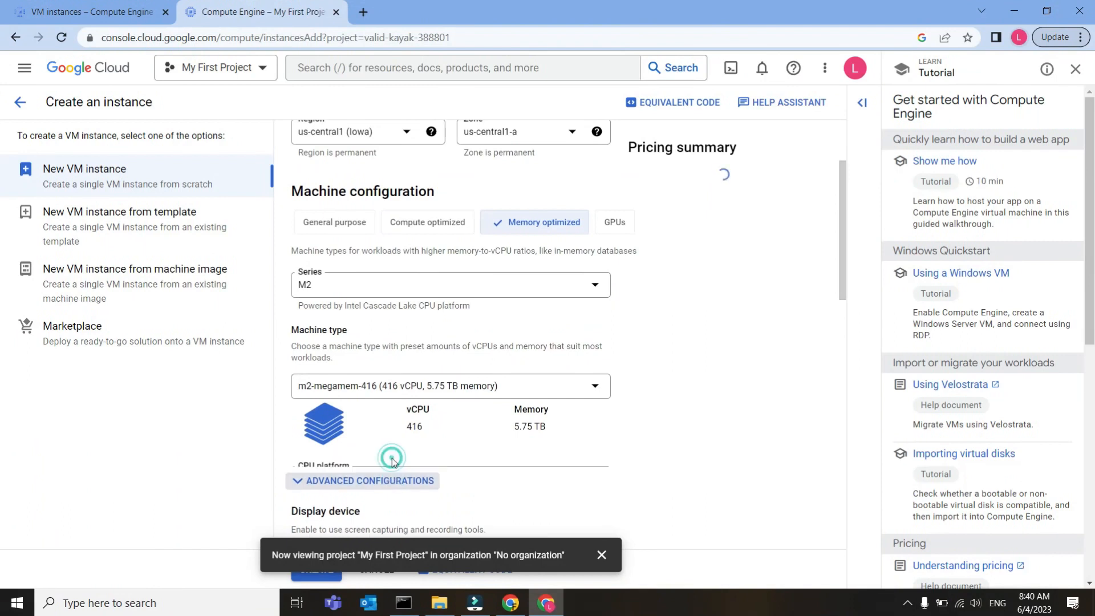
{"action": "scroll", "coordinate": [392, 458], "scroll_direction": "down", "scroll_amount": 2}
{"action": "scroll", "coordinate": [392, 458], "scroll_direction": "down", "scroll_amount": 1}
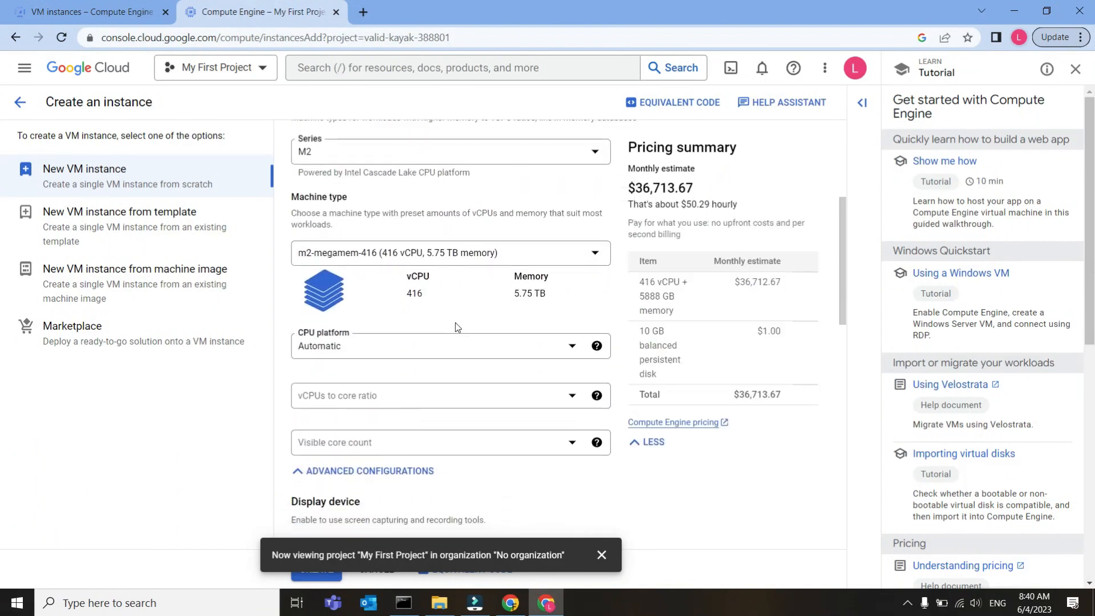
{"action": "left_click", "coordinate": [452, 257]}
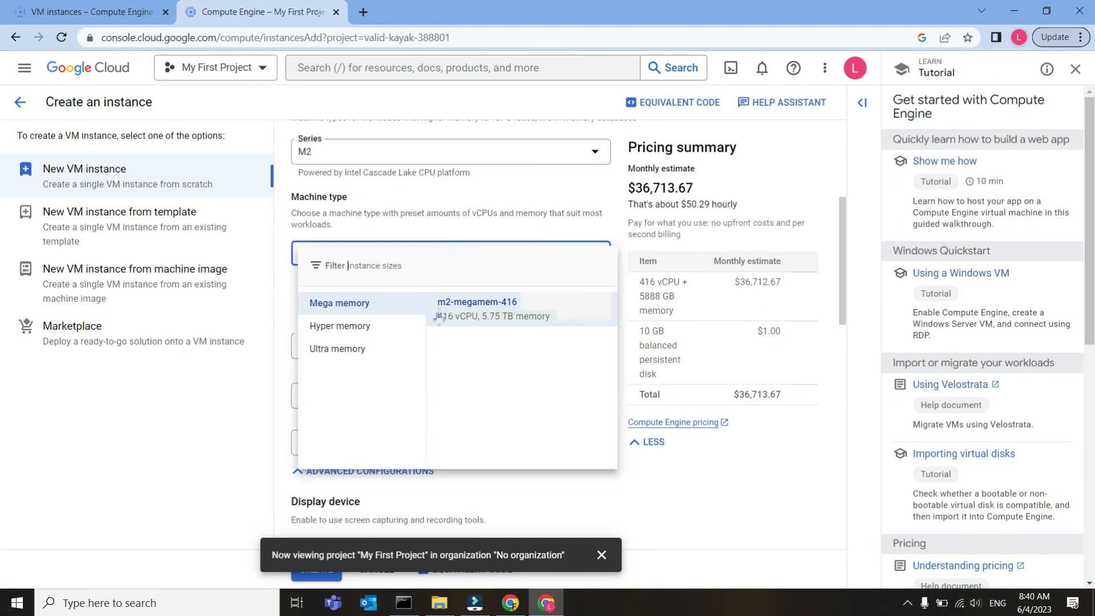
{"action": "left_click", "coordinate": [352, 329]}
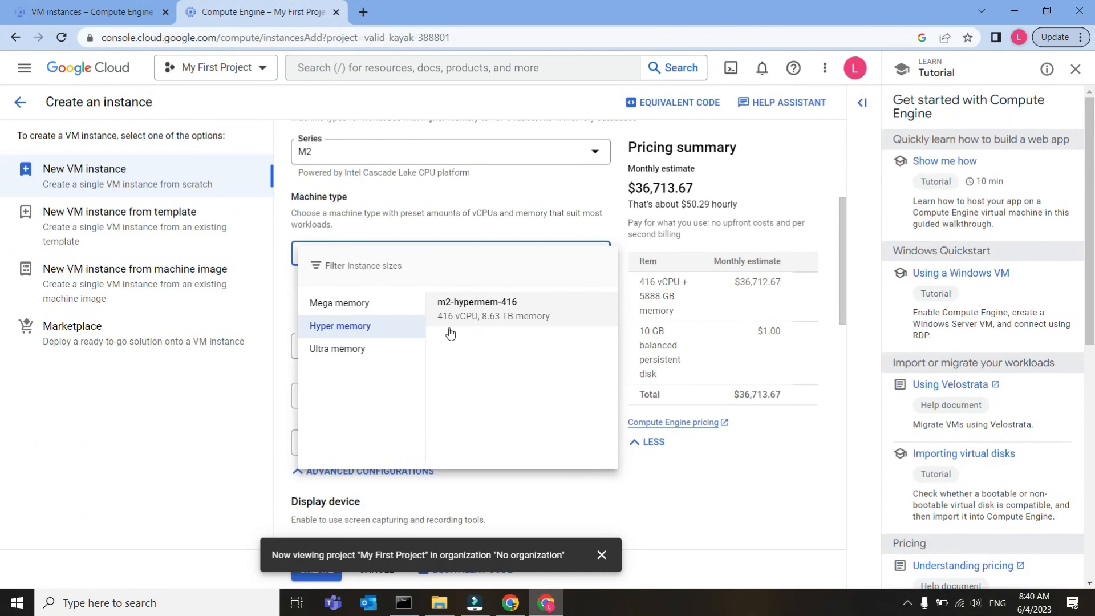
{"action": "left_click", "coordinate": [350, 352]}
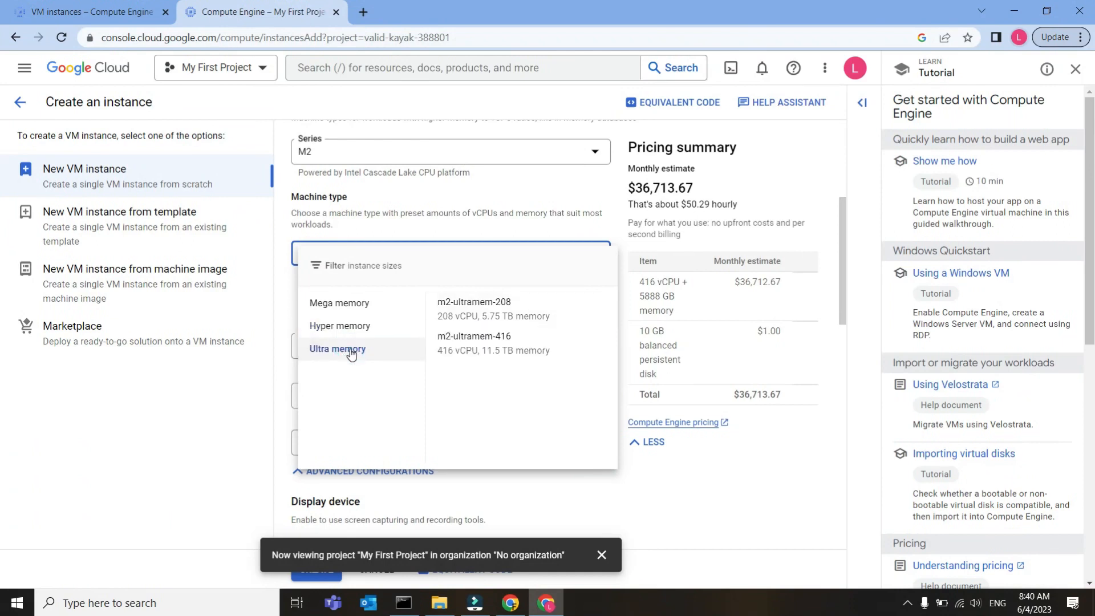
{"action": "left_click", "coordinate": [346, 306]}
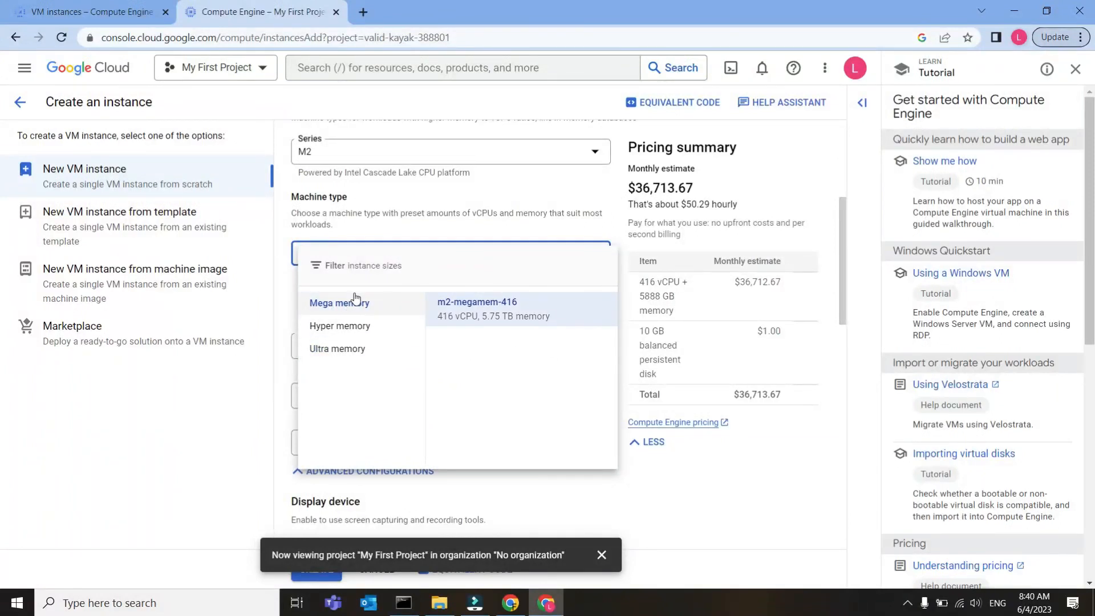
{"action": "left_click", "coordinate": [247, 394]}
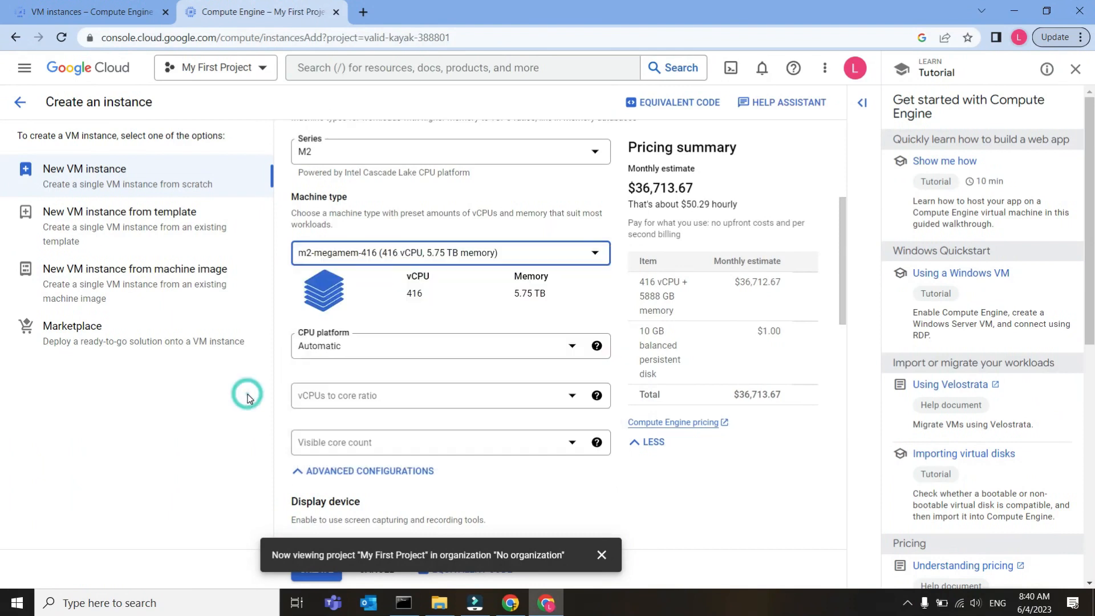
Recheck the machine type and series lists, leaving m2-megamem-416 on the M2 series
{"action": "left_click", "coordinate": [438, 252]}
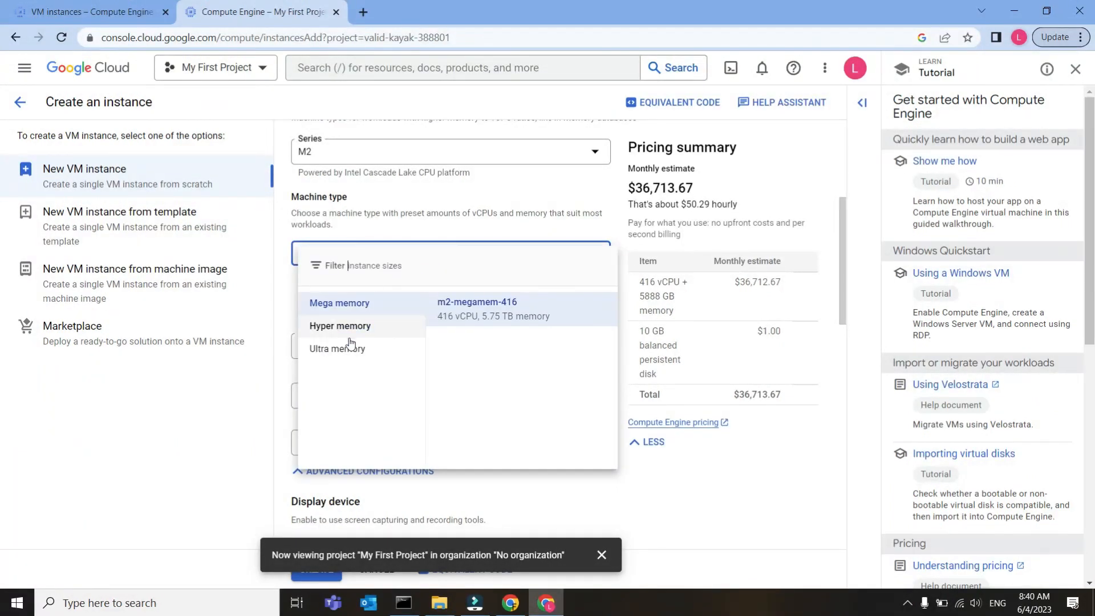
{"action": "left_click", "coordinate": [270, 399]}
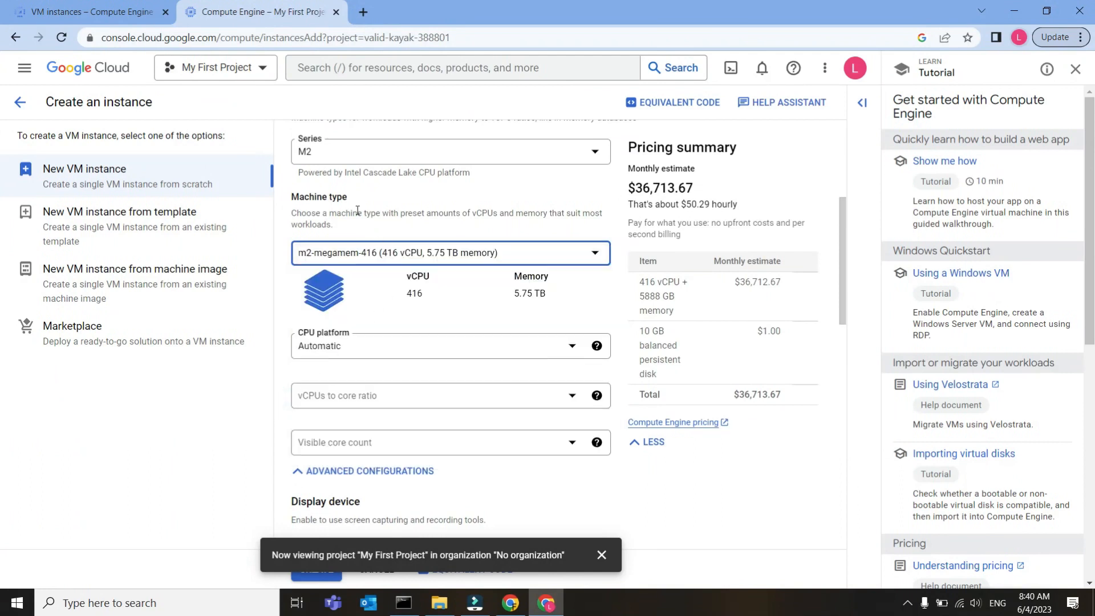
{"action": "scroll", "coordinate": [358, 211], "scroll_direction": "up", "scroll_amount": 2}
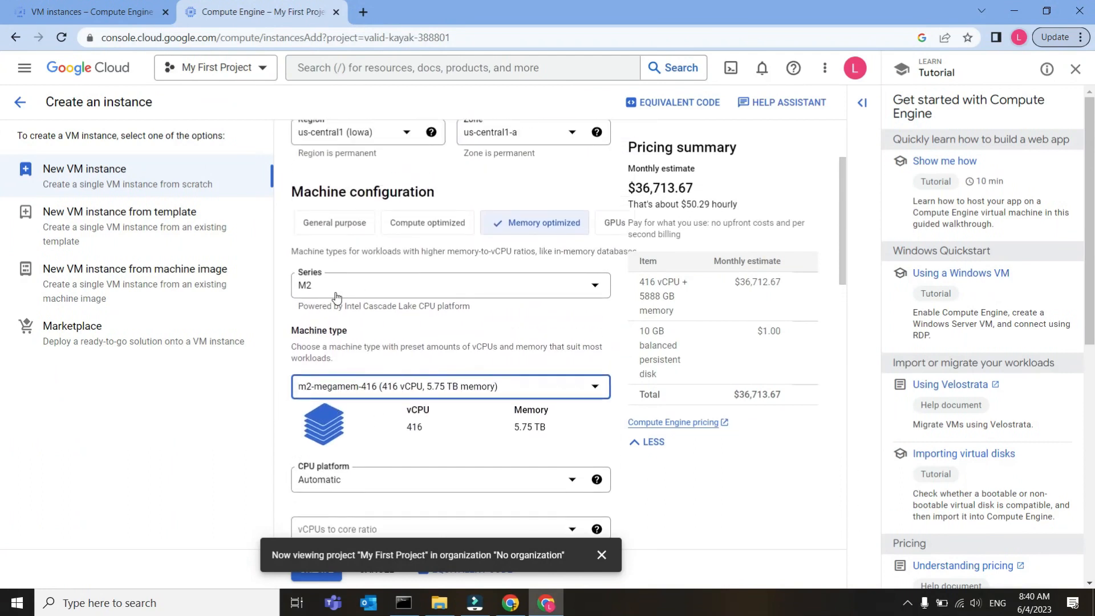
{"action": "left_click", "coordinate": [337, 294]}
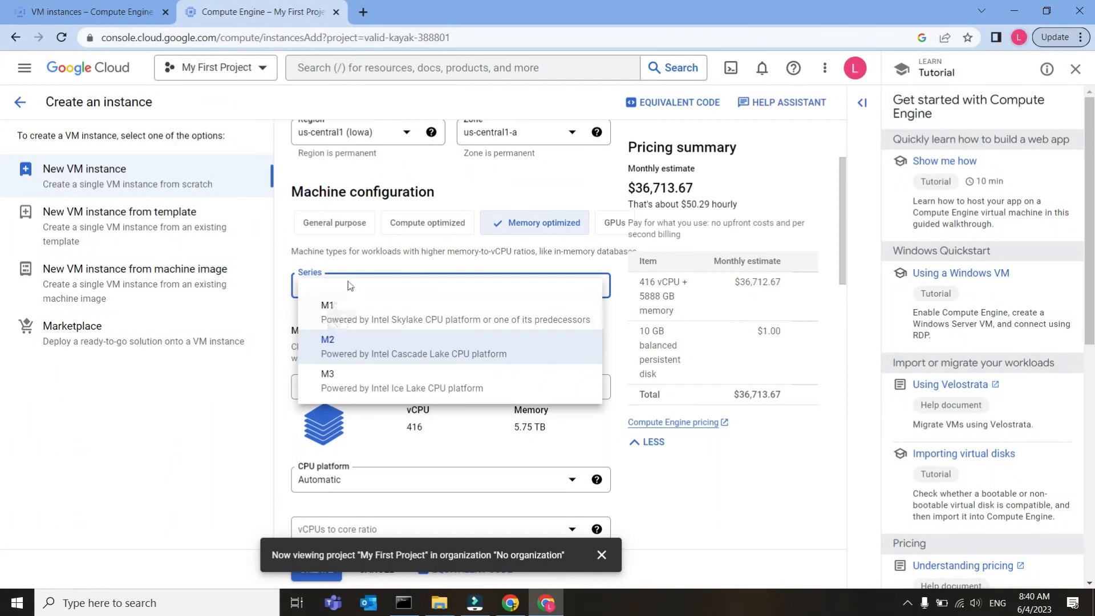
{"action": "left_click", "coordinate": [334, 260]}
{"action": "scroll", "coordinate": [336, 262], "scroll_direction": "up", "scroll_amount": 2}
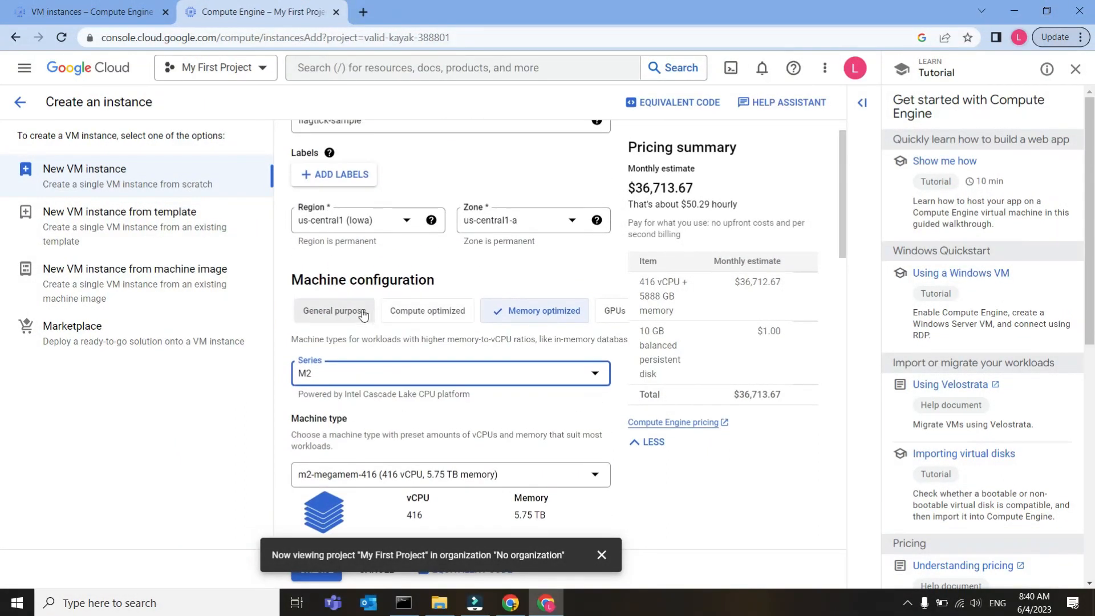
Revert to General purpose n1-standard-1 at $25.27 monthly and scroll down to the Firewall section
{"action": "left_click", "coordinate": [330, 318]}
{"action": "scroll", "coordinate": [342, 334], "scroll_direction": "down", "scroll_amount": 1}
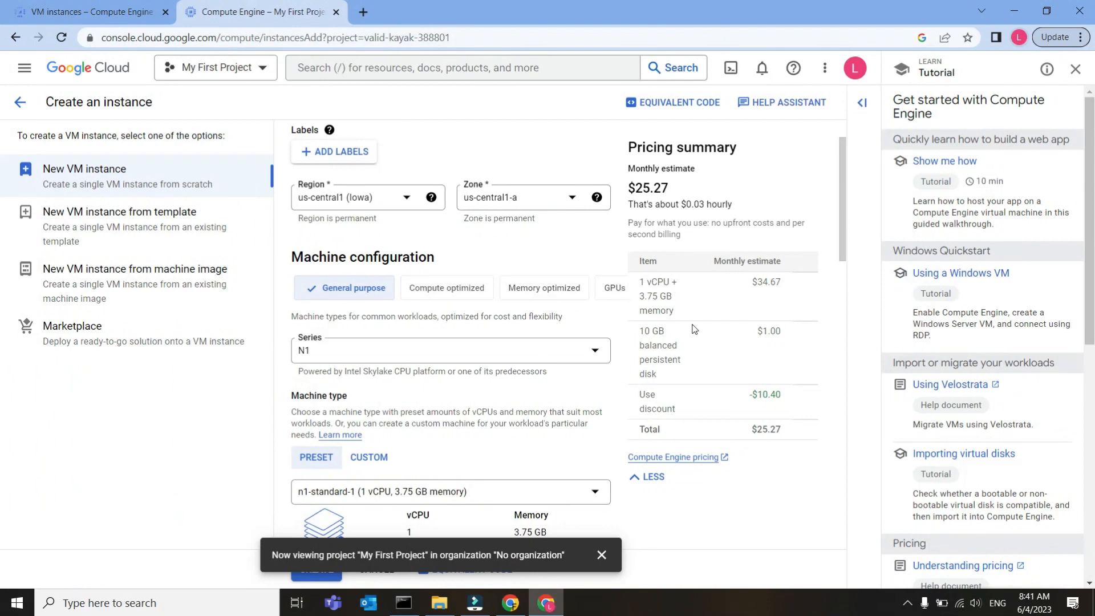
{"action": "scroll", "coordinate": [696, 342], "scroll_direction": "down", "scroll_amount": 1}
{"action": "scroll", "coordinate": [468, 362], "scroll_direction": "down", "scroll_amount": 1}
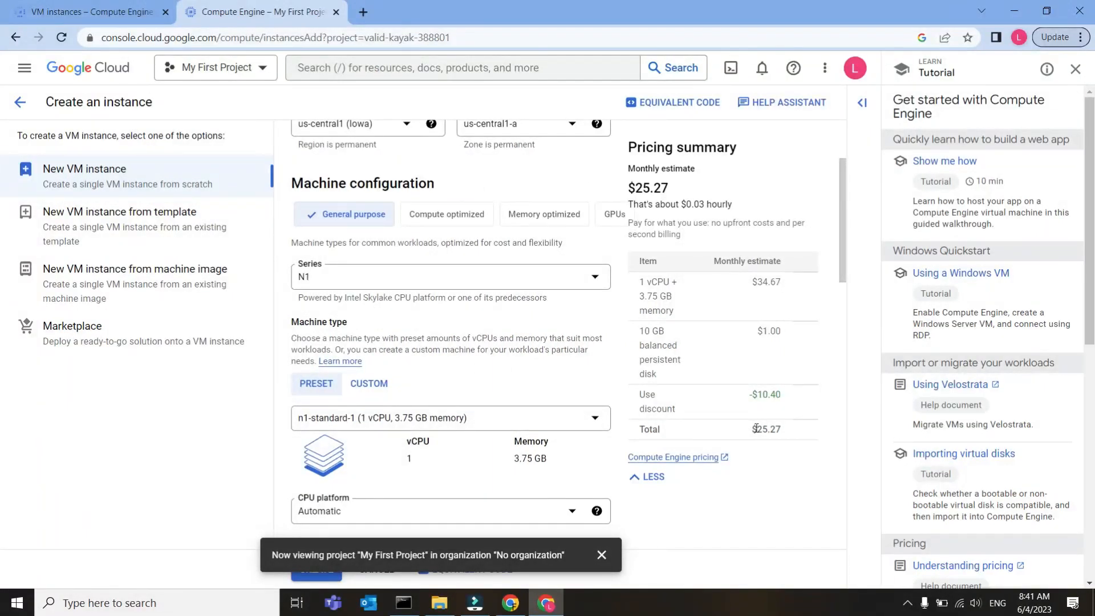
{"action": "scroll", "coordinate": [455, 380], "scroll_direction": "down", "scroll_amount": 1}
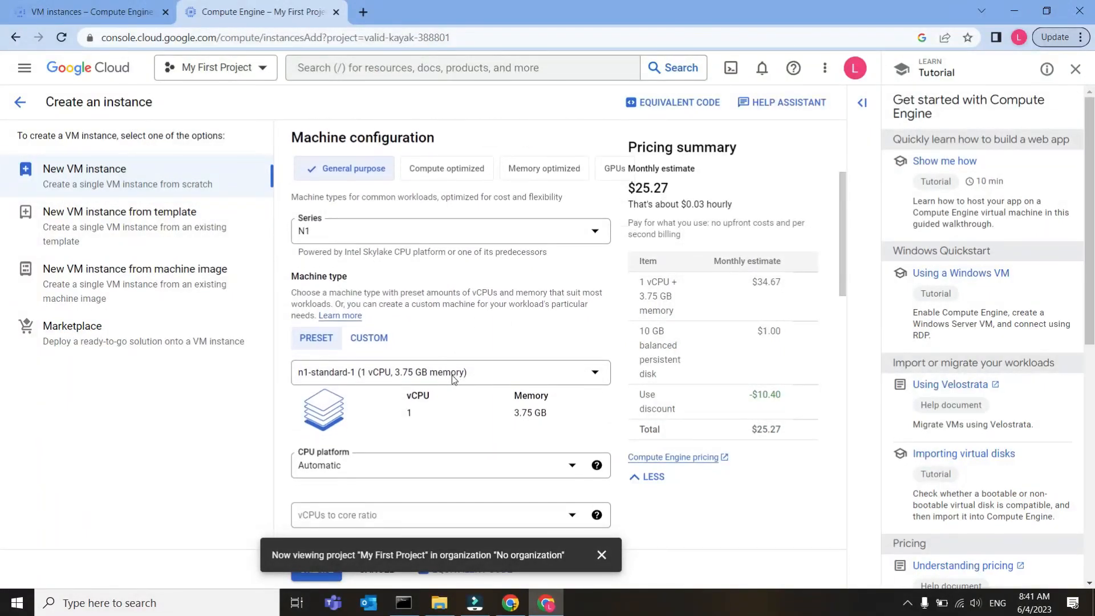
{"action": "scroll", "coordinate": [454, 380], "scroll_direction": "down", "scroll_amount": 6}
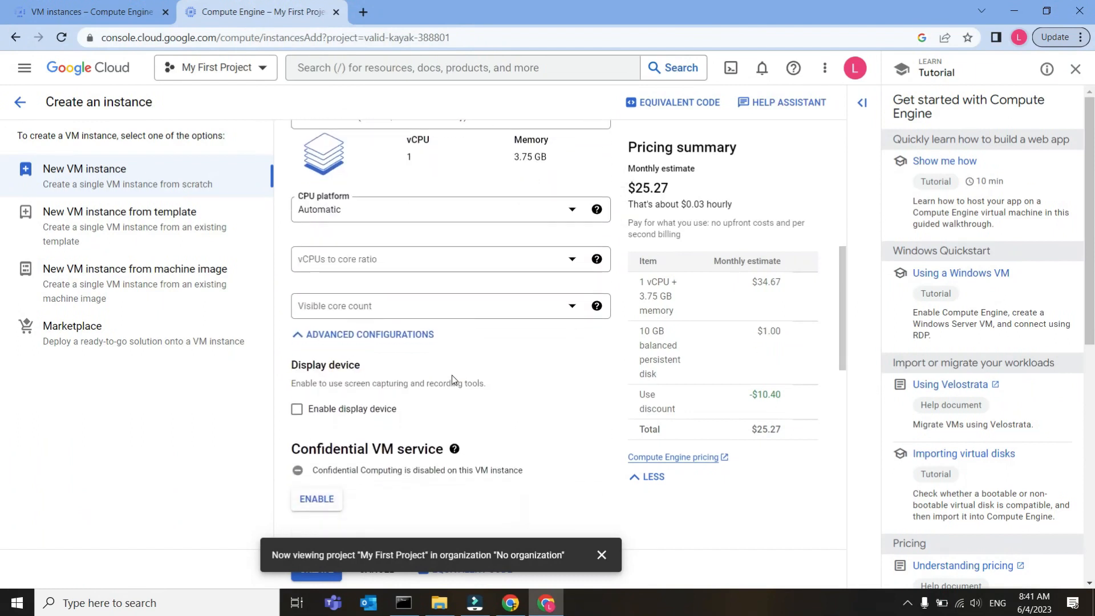
{"action": "scroll", "coordinate": [453, 376], "scroll_direction": "down", "scroll_amount": 4}
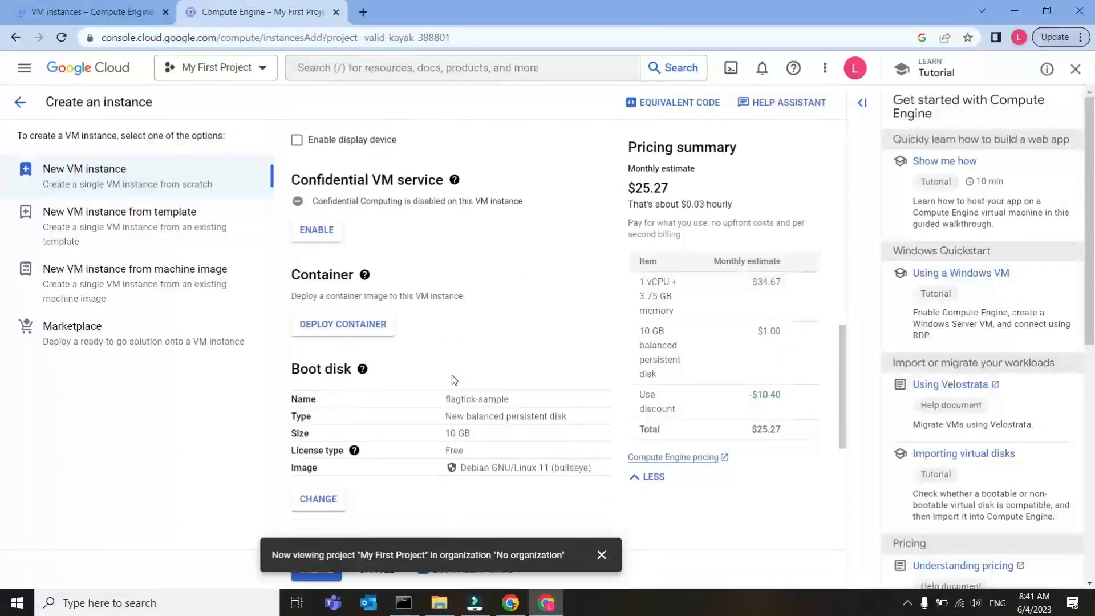
{"action": "scroll", "coordinate": [453, 375], "scroll_direction": "down", "scroll_amount": 5}
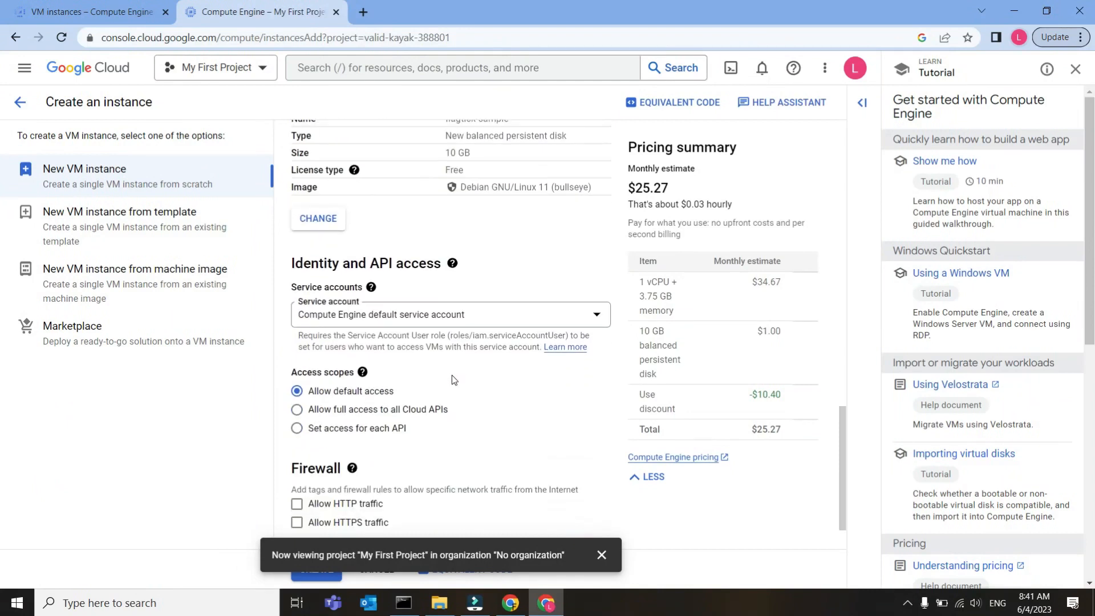
{"action": "scroll", "coordinate": [365, 411], "scroll_direction": "down", "scroll_amount": 1}
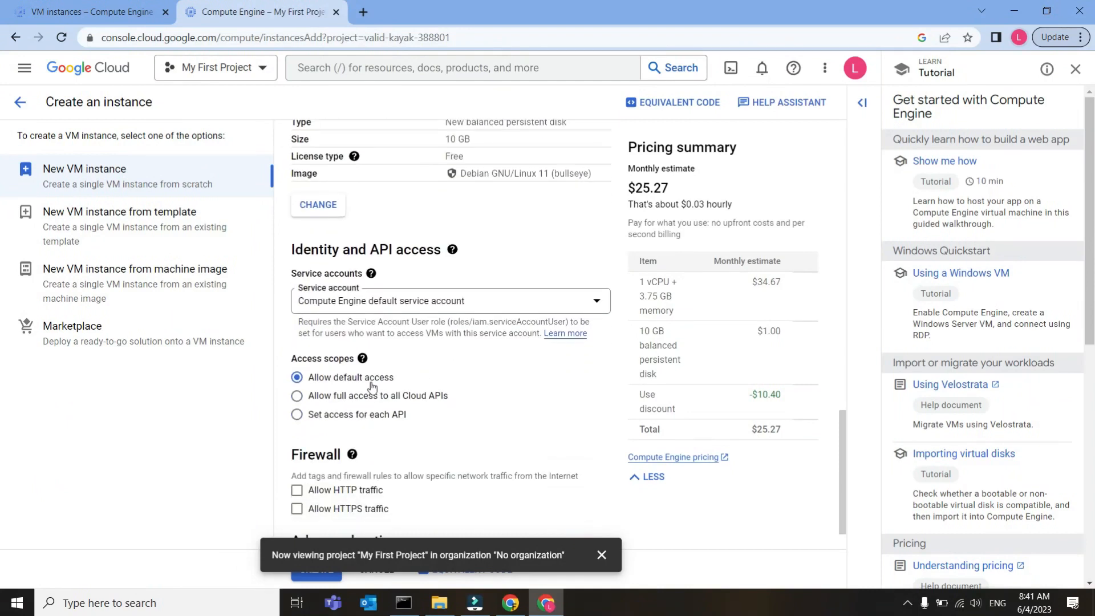
{"action": "scroll", "coordinate": [370, 390], "scroll_direction": "down", "scroll_amount": 1}
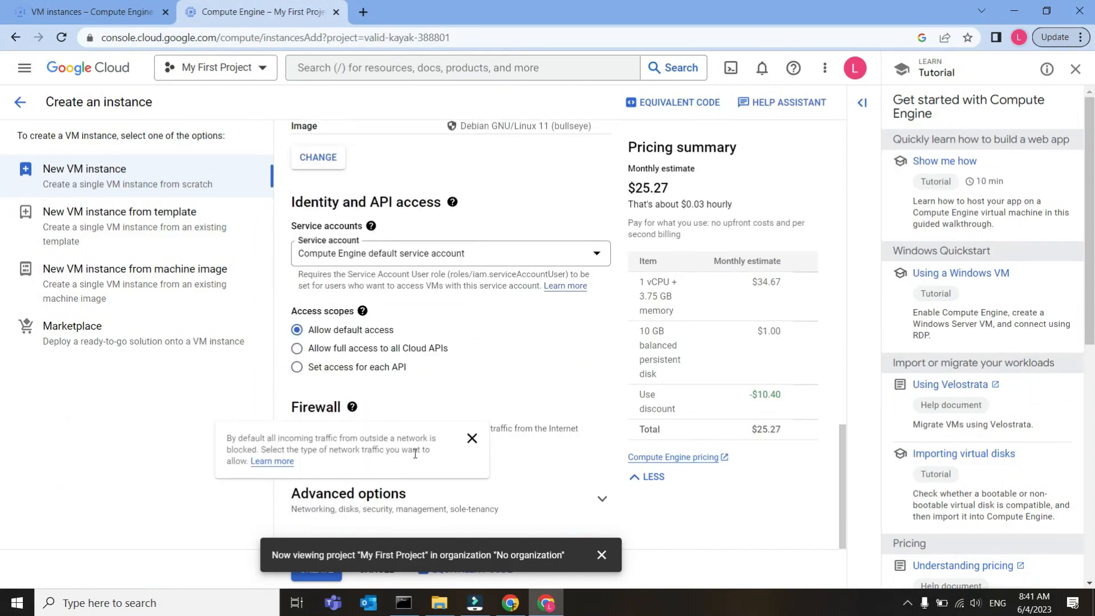
Allow HTTP and HTTPS traffic in the firewall settings
{"action": "left_click", "coordinate": [472, 438]}
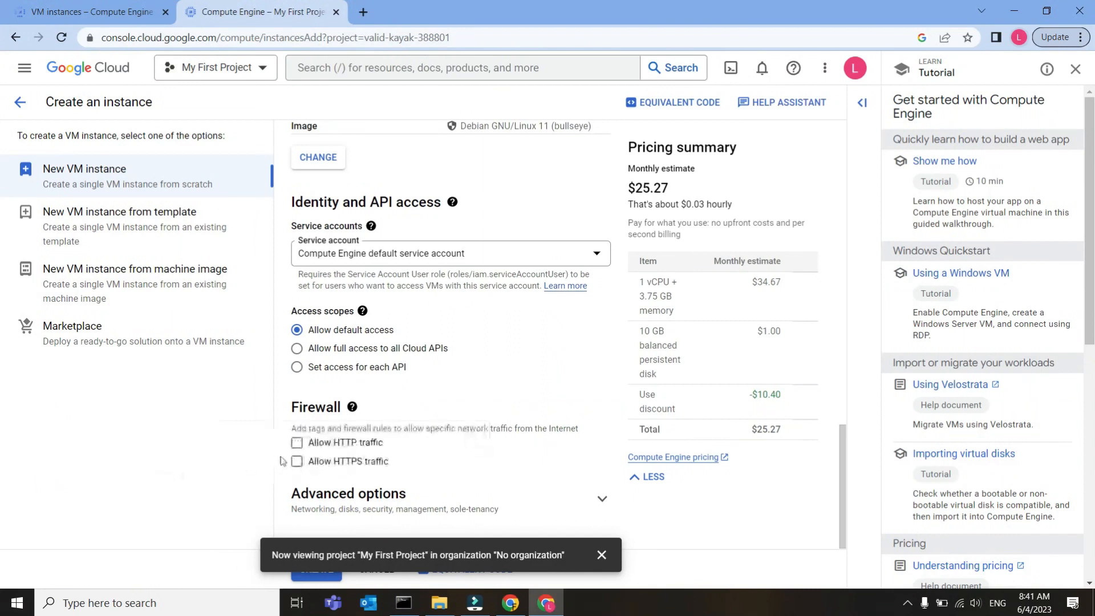
{"action": "left_click", "coordinate": [297, 444]}
{"action": "left_click", "coordinate": [294, 463]}
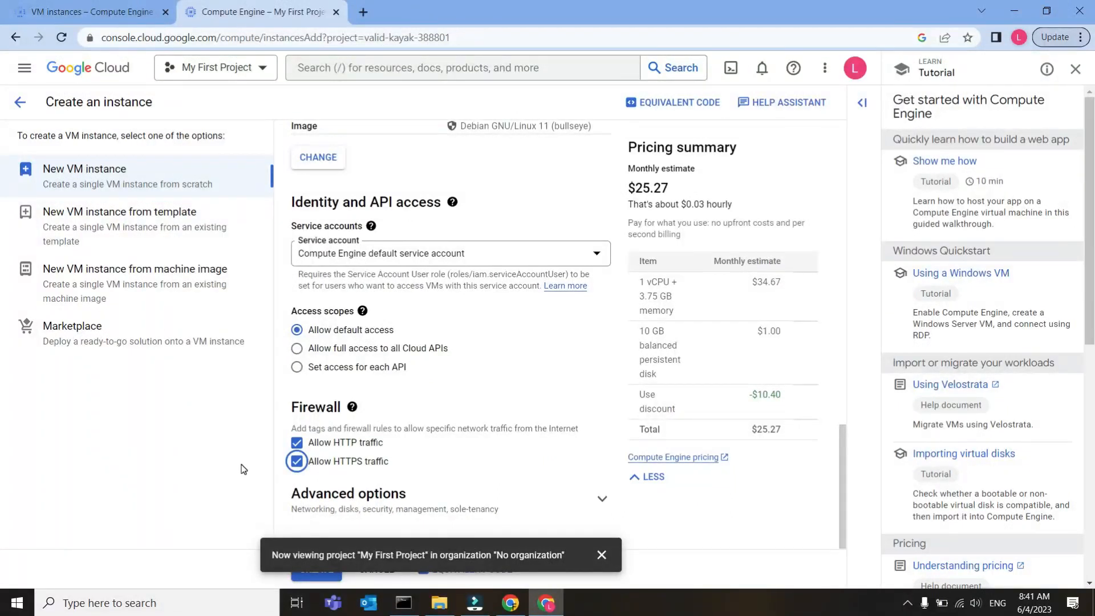
{"action": "left_click", "coordinate": [602, 555]}
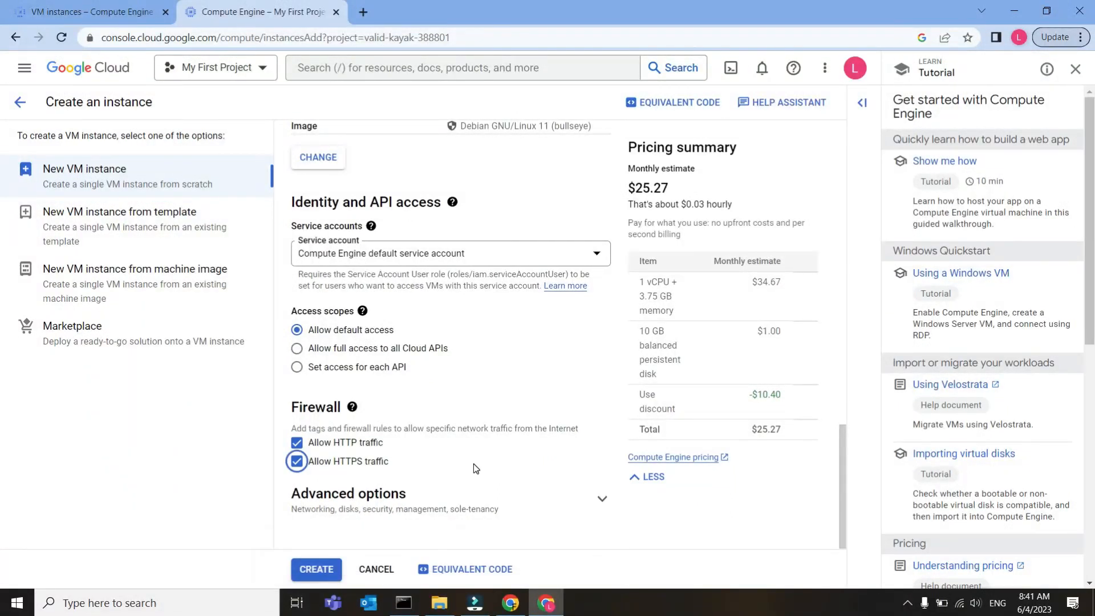
{"action": "scroll", "coordinate": [473, 464], "scroll_direction": "up", "scroll_amount": 4}
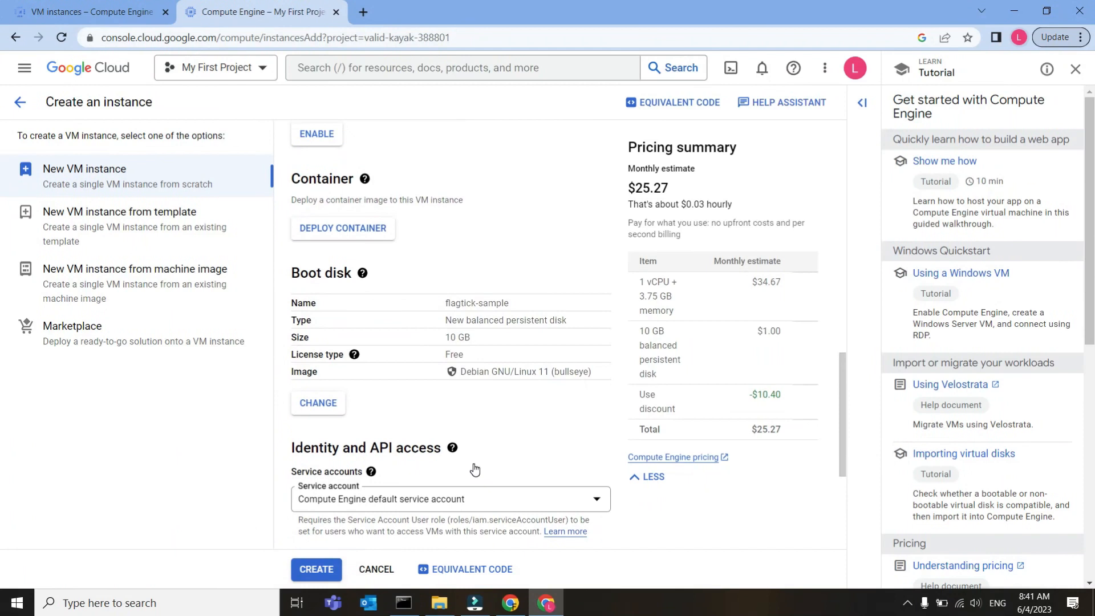
{"action": "scroll", "coordinate": [473, 465], "scroll_direction": "down", "scroll_amount": 1}
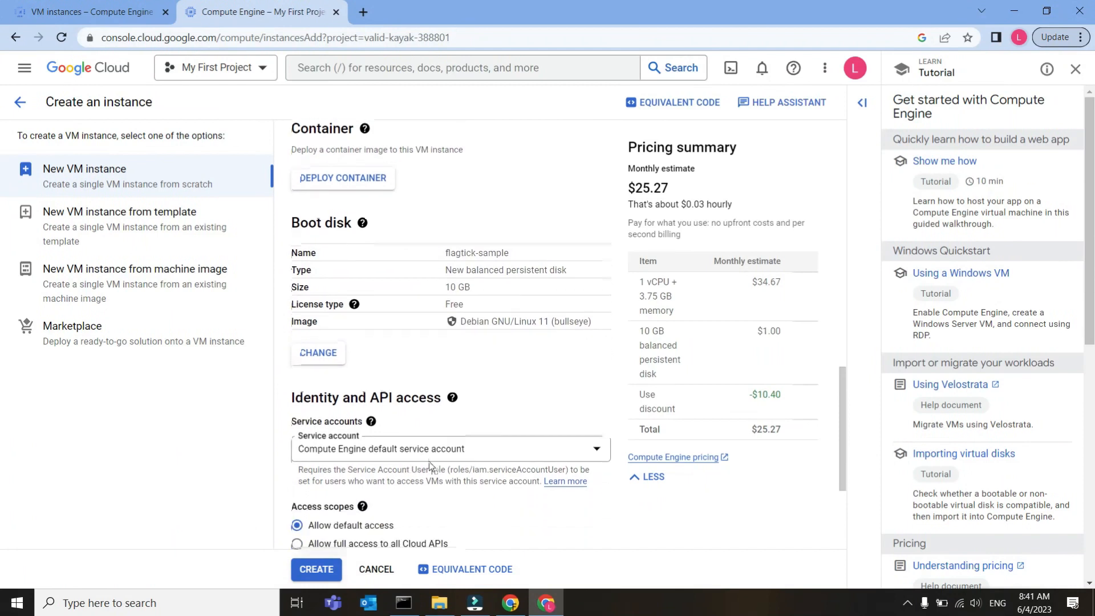
{"action": "scroll", "coordinate": [429, 461], "scroll_direction": "down", "scroll_amount": 1}
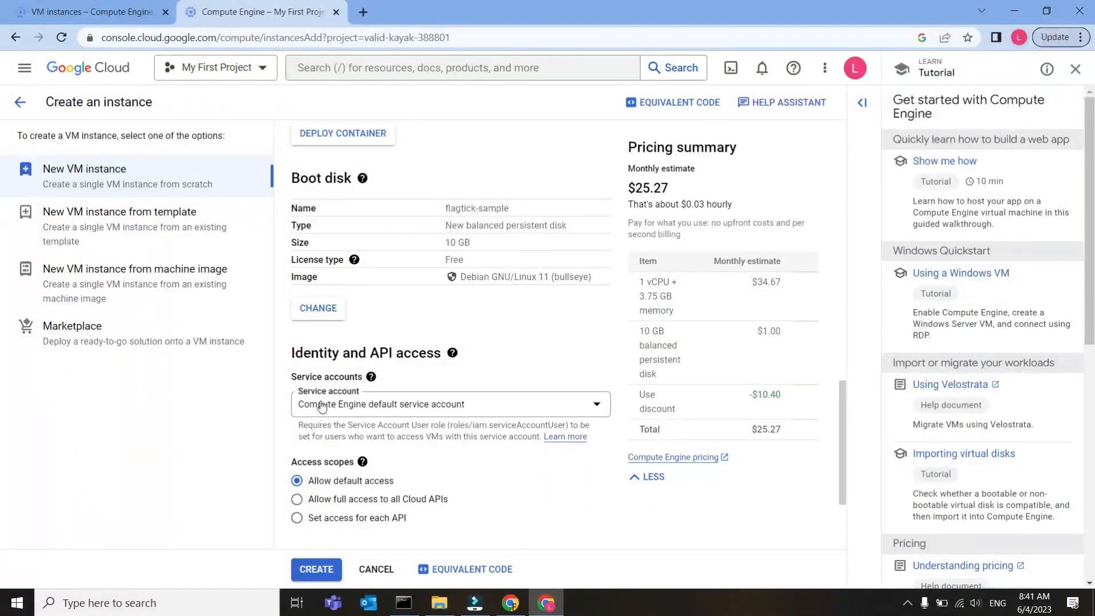
Keep the Compute Engine default service account
{"action": "left_click", "coordinate": [395, 412]}
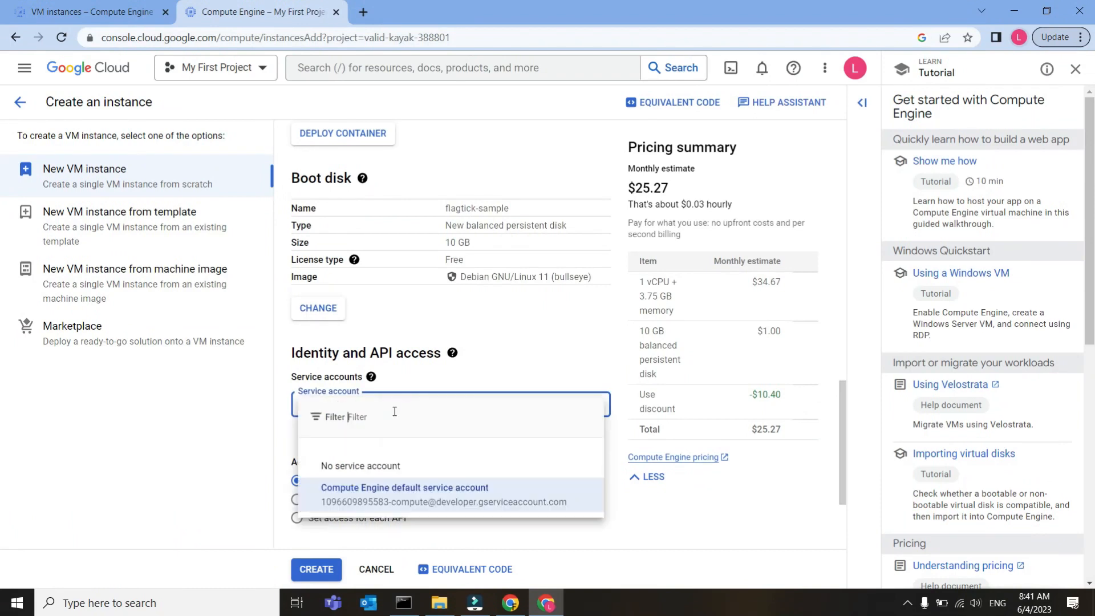
{"action": "left_click", "coordinate": [229, 431]}
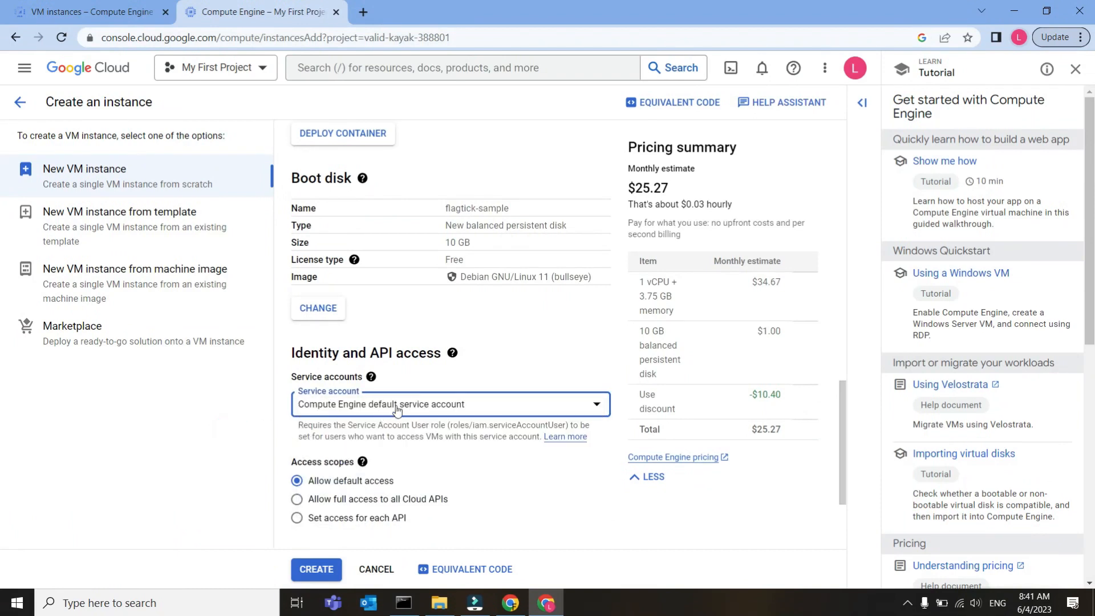
{"action": "scroll", "coordinate": [471, 370], "scroll_direction": "up", "scroll_amount": 8}
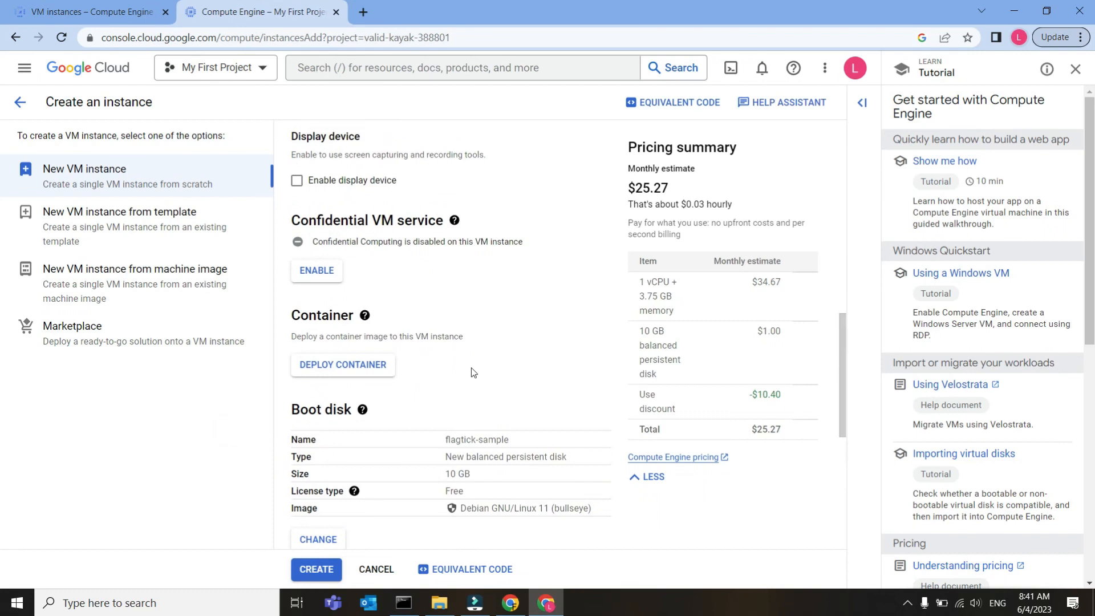
{"action": "scroll", "coordinate": [472, 369], "scroll_direction": "down", "scroll_amount": 8}
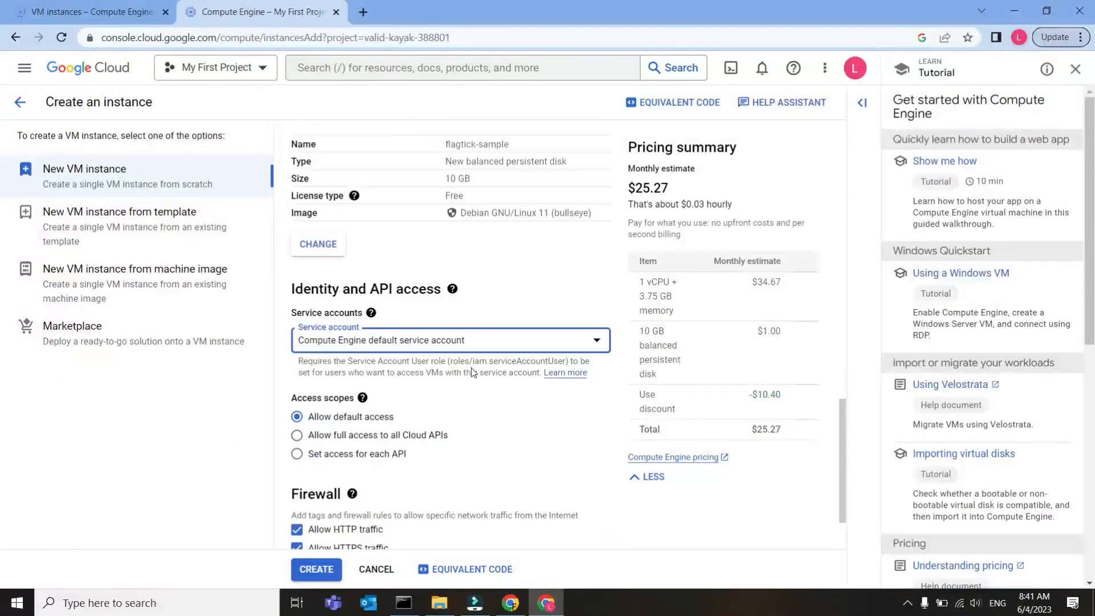
{"action": "left_click", "coordinate": [445, 334]}
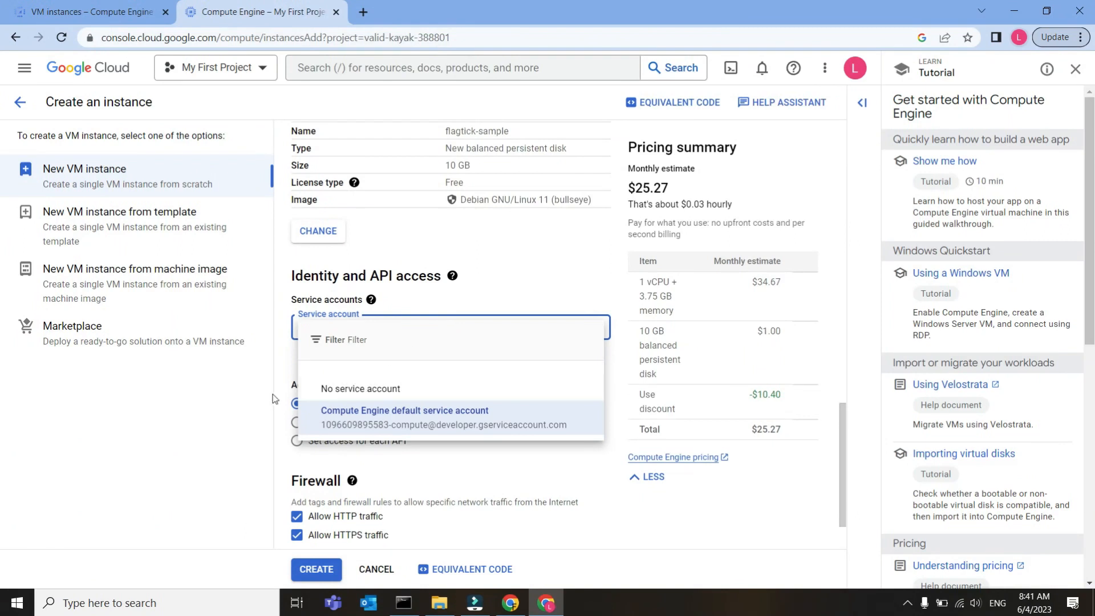
{"action": "left_click", "coordinate": [259, 373]}
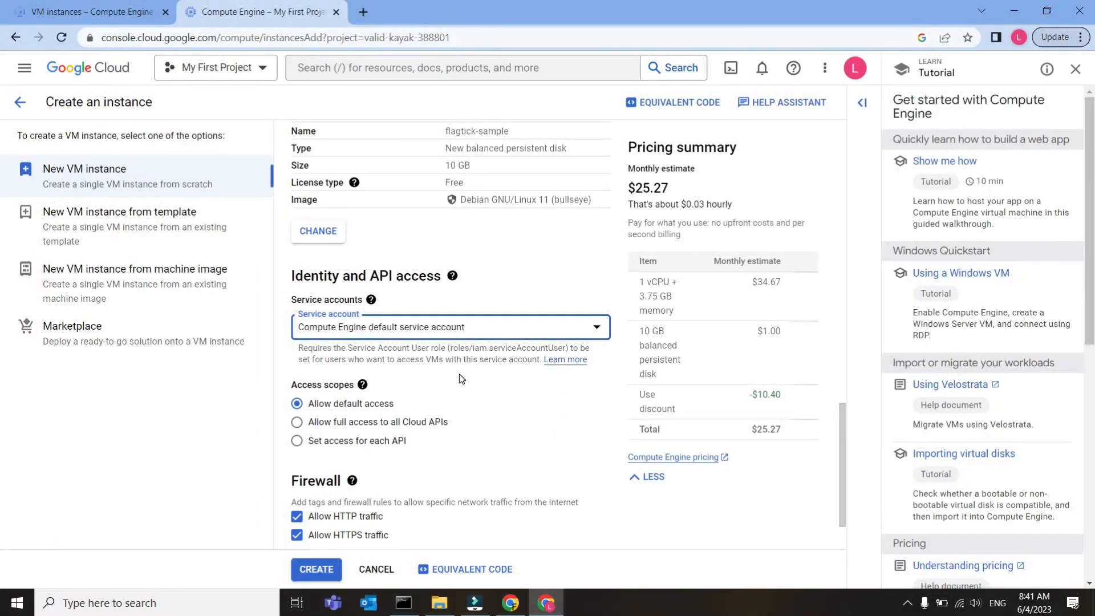
{"action": "scroll", "coordinate": [462, 379], "scroll_direction": "up", "scroll_amount": 4}
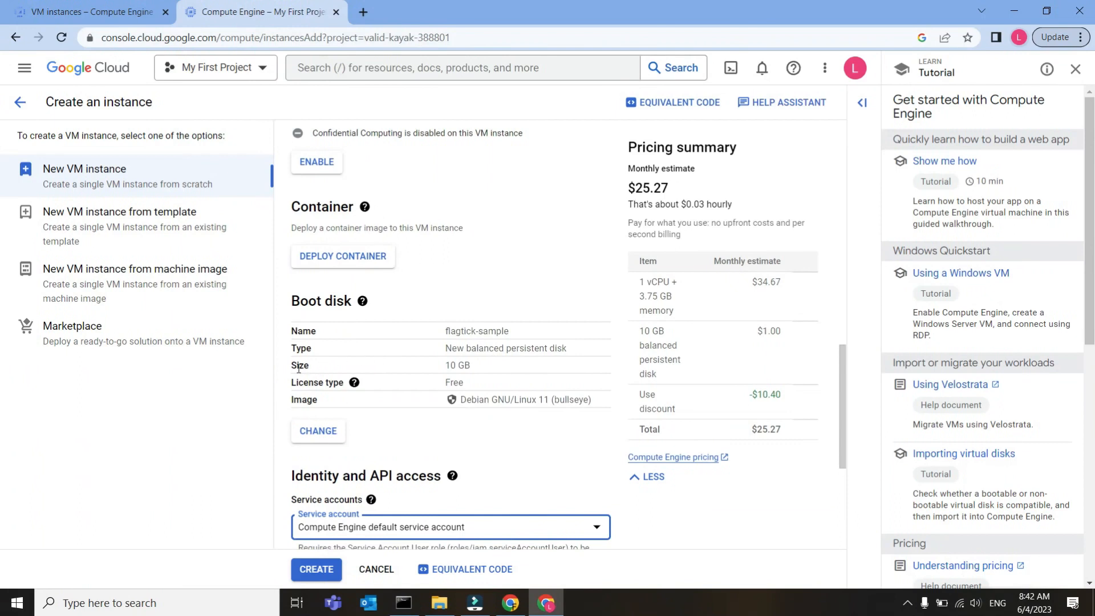
Review the 10 GB Debian boot disk, then create the flagtick-sample VM
{"action": "left_click_drag", "start_coordinate": [443, 365], "coordinate": [470, 365]}
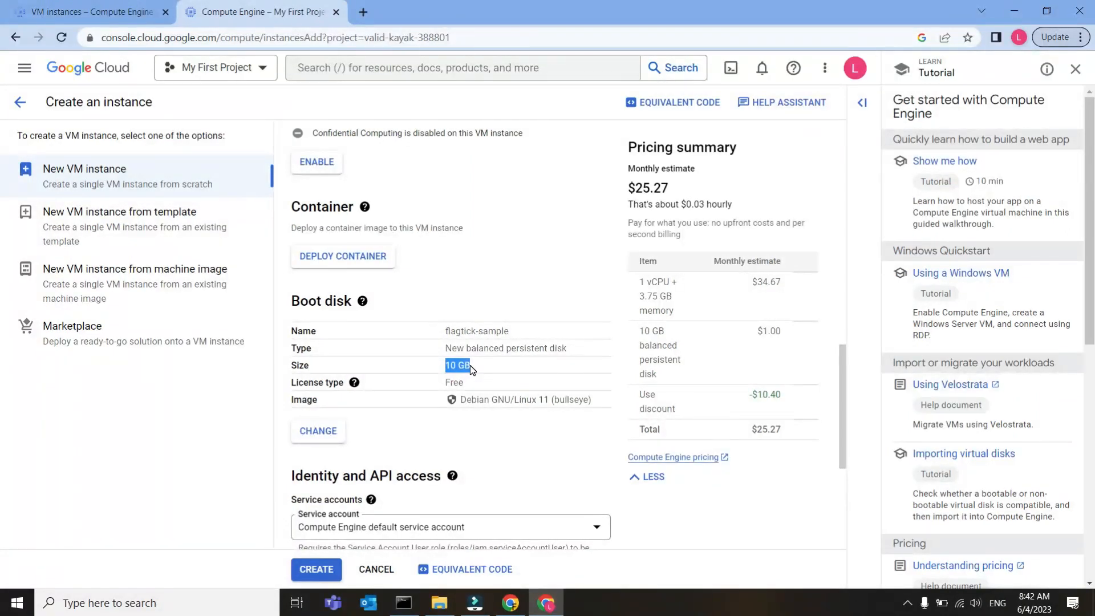
{"action": "left_click", "coordinate": [482, 366]}
{"action": "left_click_drag", "start_coordinate": [440, 365], "coordinate": [466, 365]}
{"action": "scroll", "coordinate": [487, 371], "scroll_direction": "up", "scroll_amount": 1}
{"action": "left_click", "coordinate": [309, 447]}
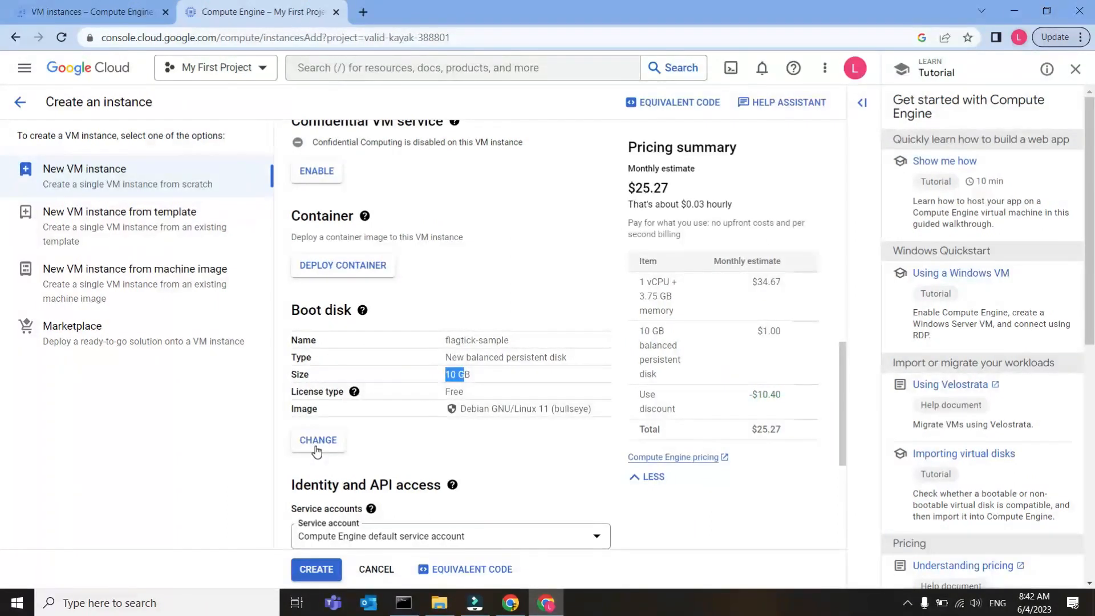
{"action": "scroll", "coordinate": [420, 386], "scroll_direction": "up", "scroll_amount": 10}
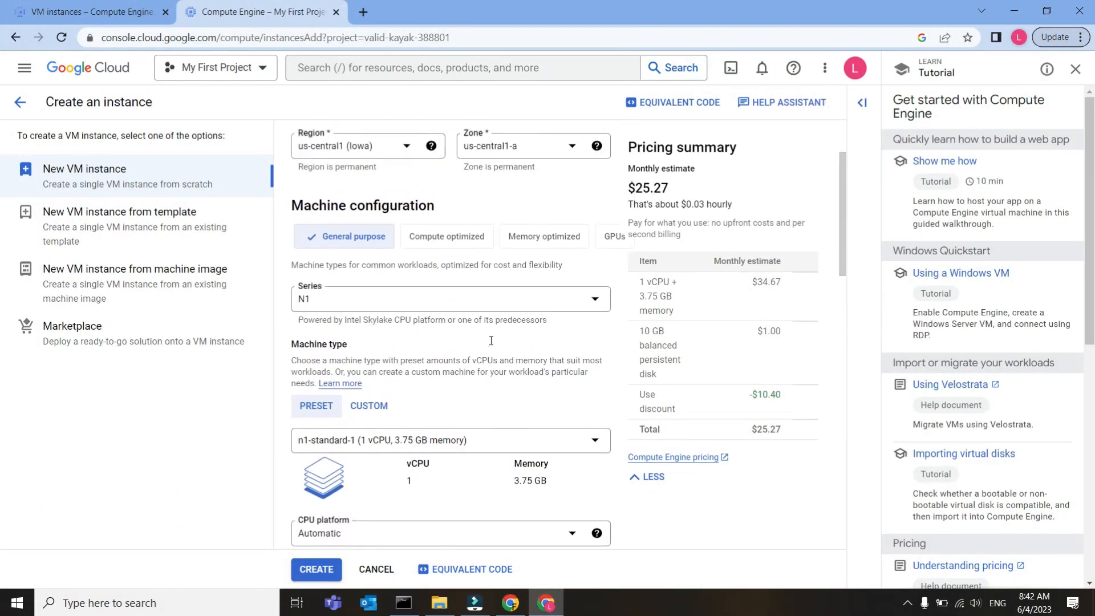
{"action": "scroll", "coordinate": [491, 340], "scroll_direction": "up", "scroll_amount": 1}
{"action": "scroll", "coordinate": [491, 341], "scroll_direction": "down", "scroll_amount": 3}
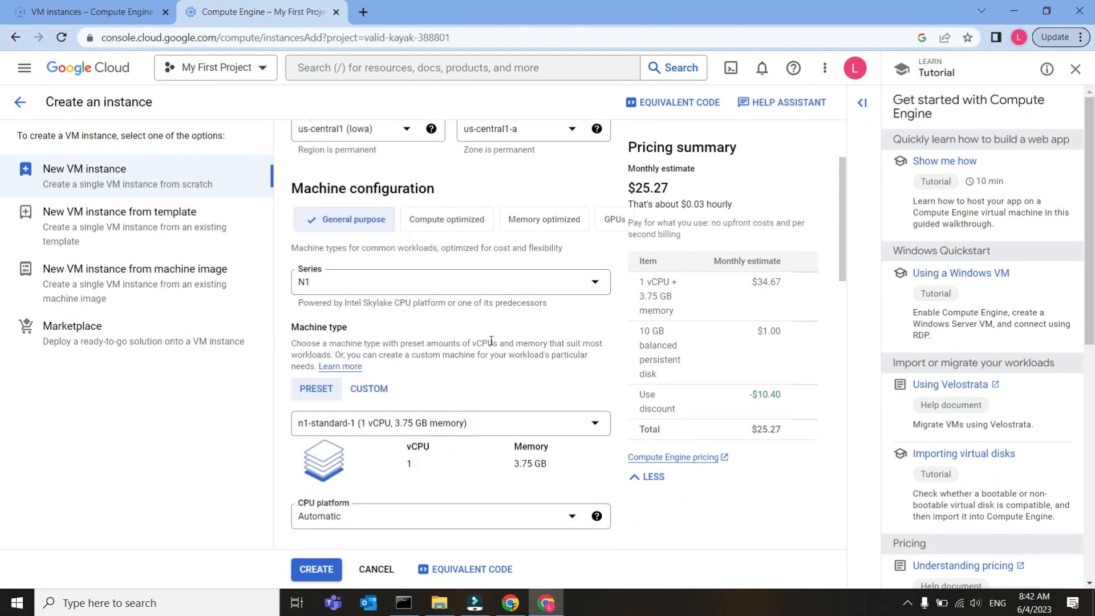
{"action": "scroll", "coordinate": [491, 340], "scroll_direction": "down", "scroll_amount": 5}
{"action": "scroll", "coordinate": [490, 340], "scroll_direction": "up", "scroll_amount": 5}
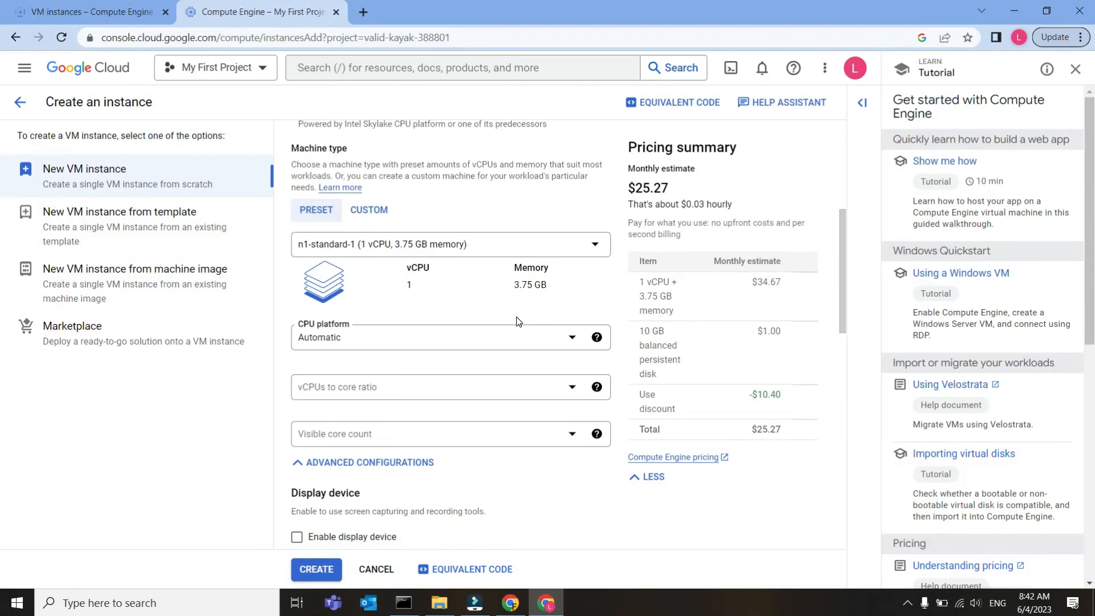
{"action": "scroll", "coordinate": [518, 321], "scroll_direction": "down", "scroll_amount": 10}
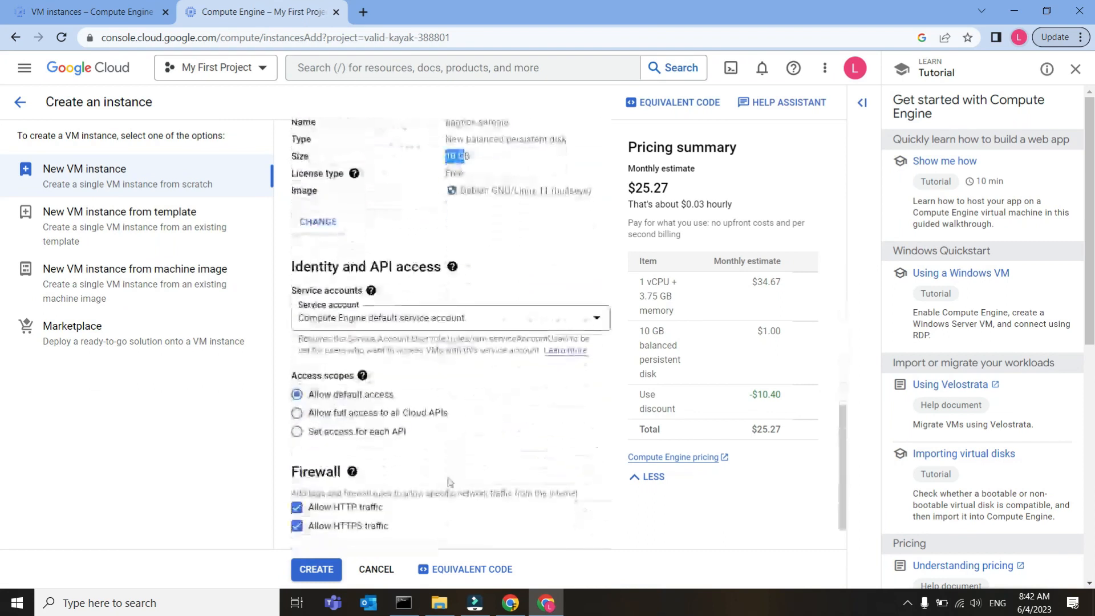
{"action": "left_click", "coordinate": [315, 570]}
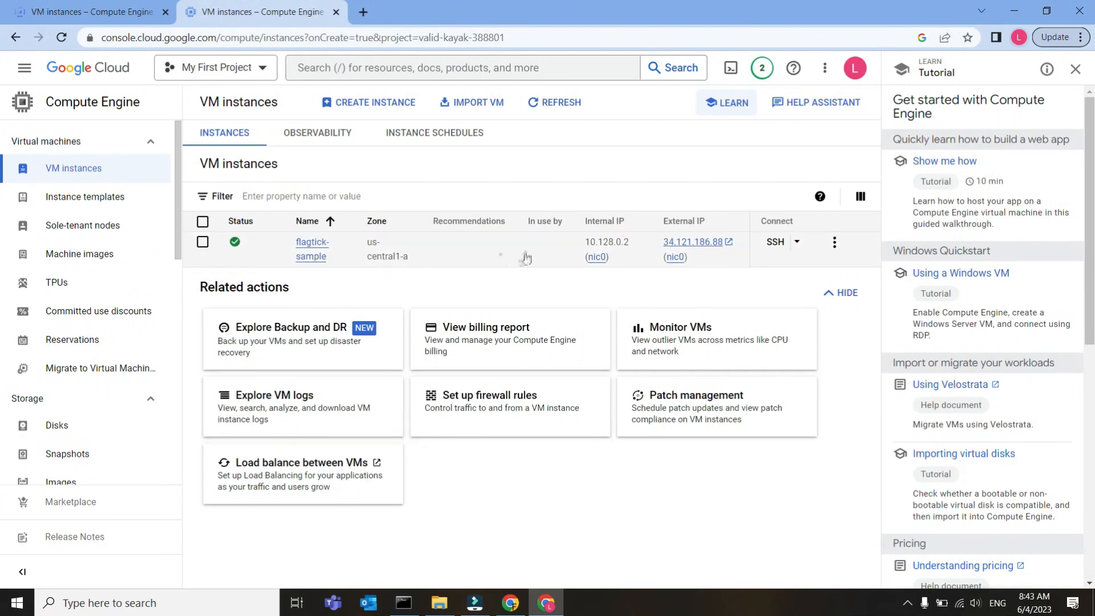
Check flagtick-sample's SSH connection options, then bring up the Flagtick tutorial's SSH Keys section
{"action": "left_click", "coordinate": [797, 246]}
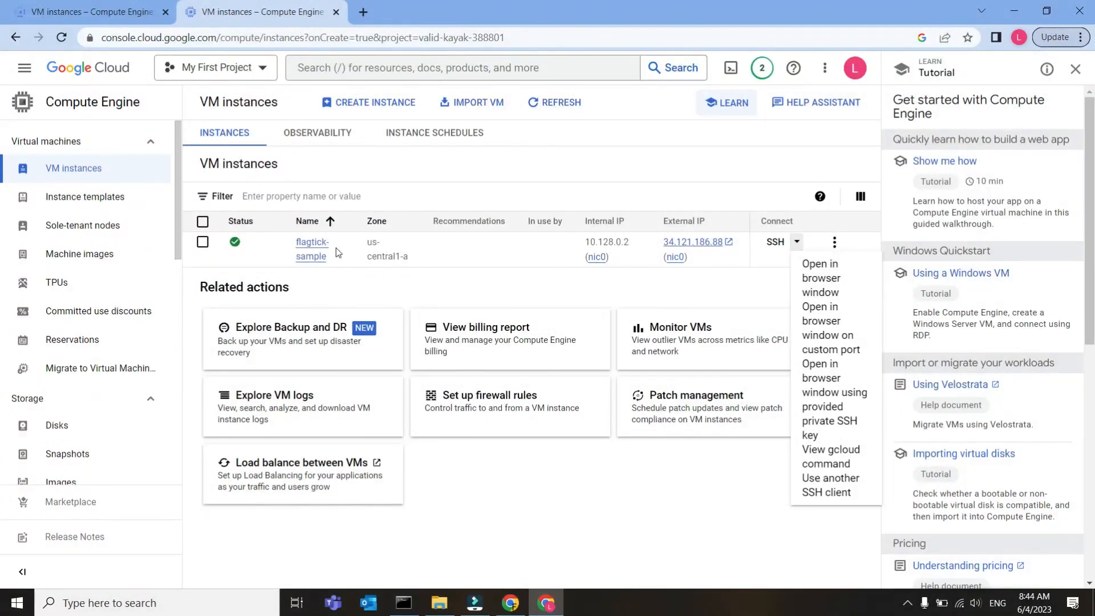
{"action": "left_click", "coordinate": [511, 603]}
{"action": "scroll", "coordinate": [531, 377], "scroll_direction": "down", "scroll_amount": 5}
{"action": "scroll", "coordinate": [514, 371], "scroll_direction": "down", "scroll_amount": 1}
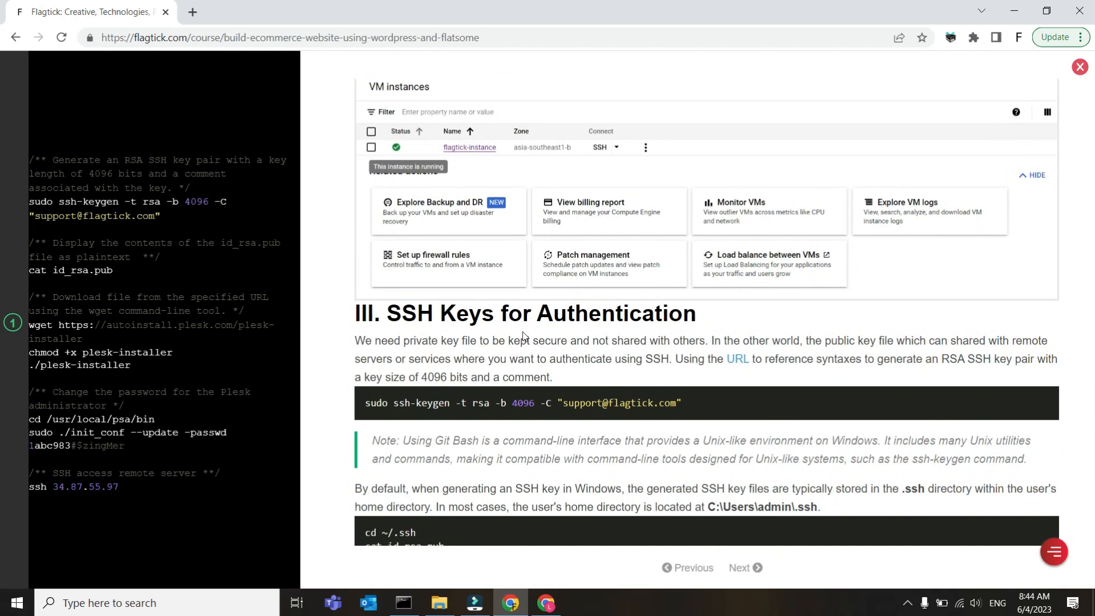
Read the tutorial's ssh-keygen command, then return to the Google Cloud VM instances list
{"action": "scroll", "coordinate": [437, 326], "scroll_direction": "down", "scroll_amount": 1}
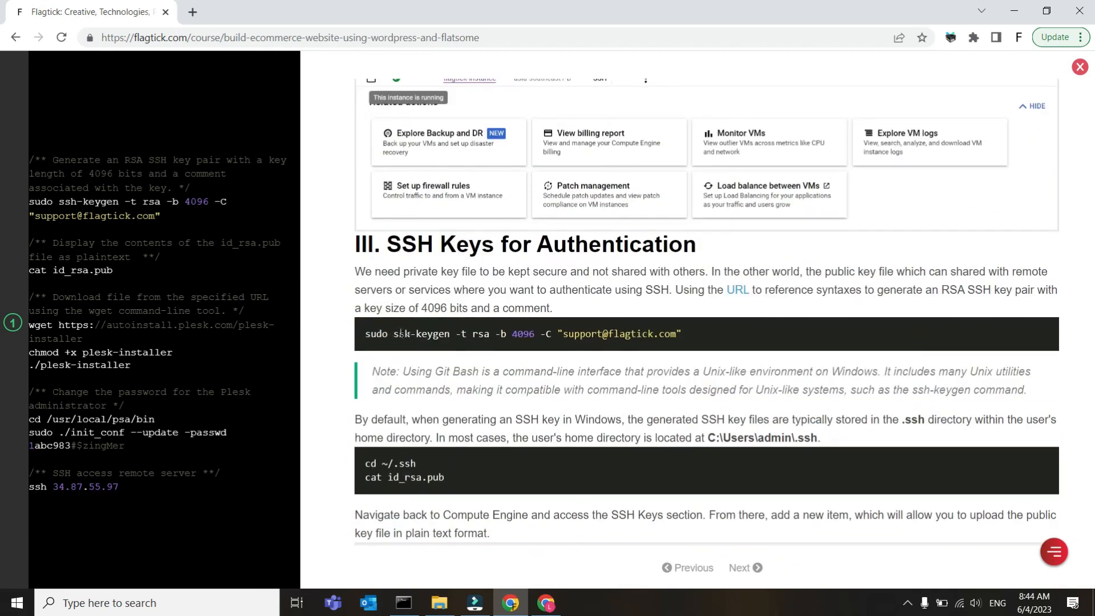
{"action": "left_click_drag", "start_coordinate": [363, 332], "coordinate": [718, 320]}
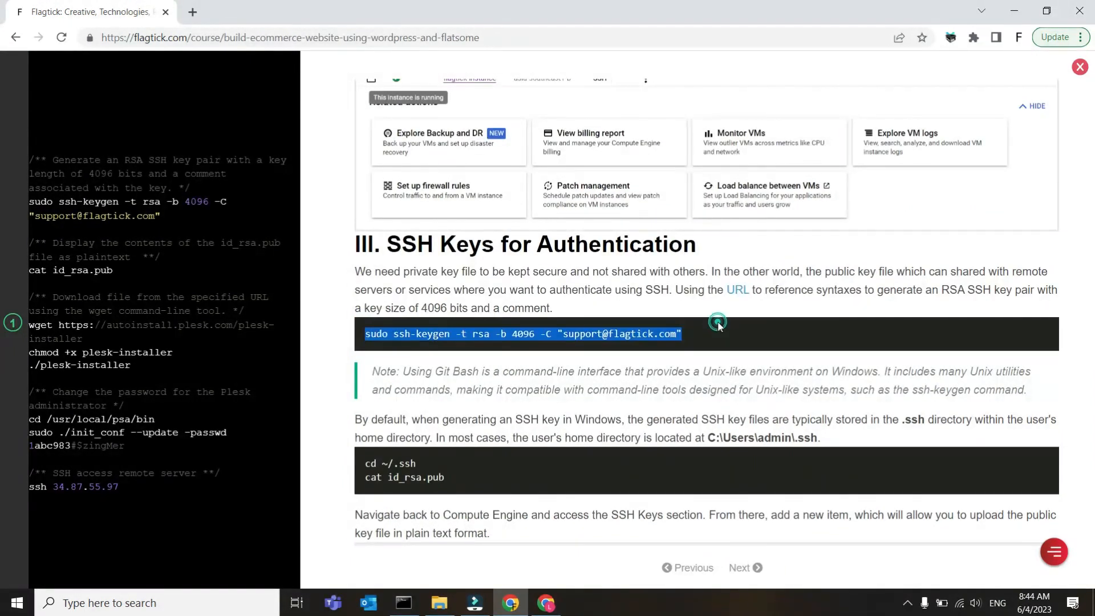
{"action": "left_click", "coordinate": [657, 339]}
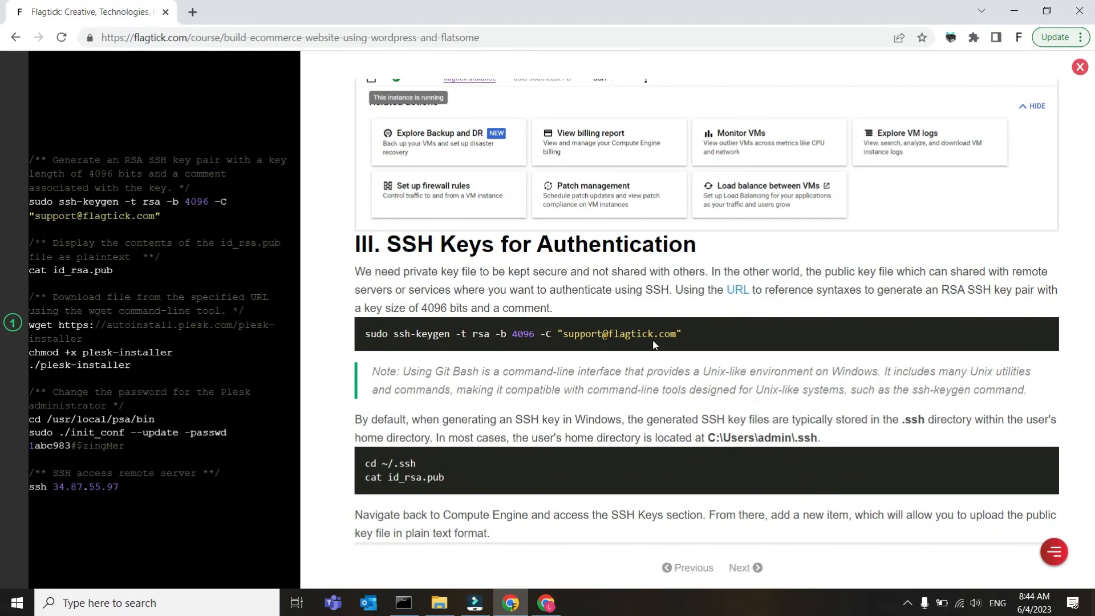
{"action": "scroll", "coordinate": [655, 346], "scroll_direction": "down", "scroll_amount": 1}
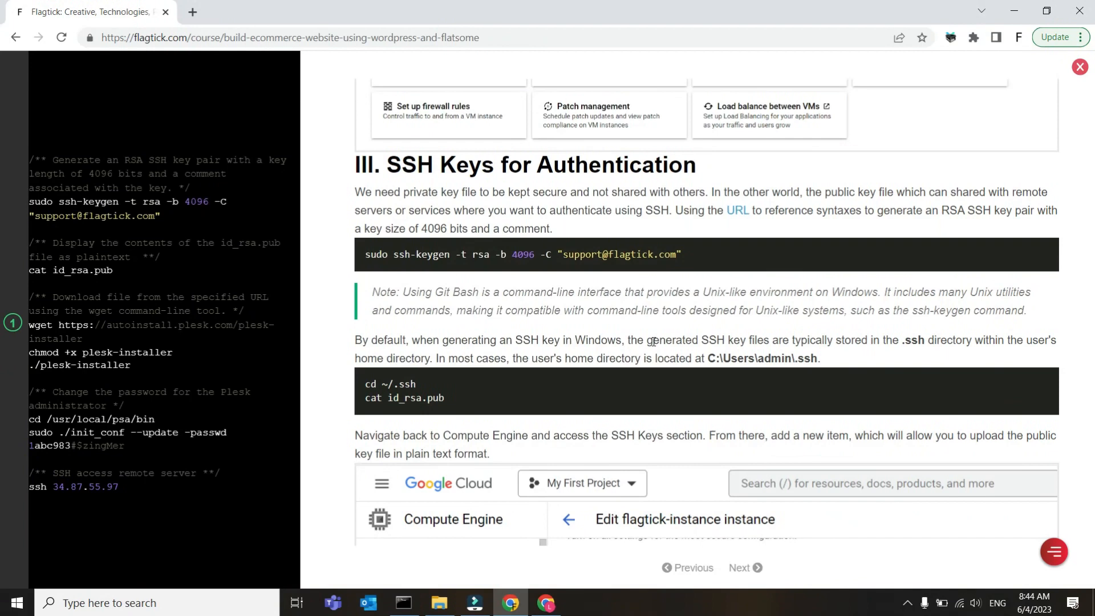
{"action": "scroll", "coordinate": [675, 416], "scroll_direction": "down", "scroll_amount": 3}
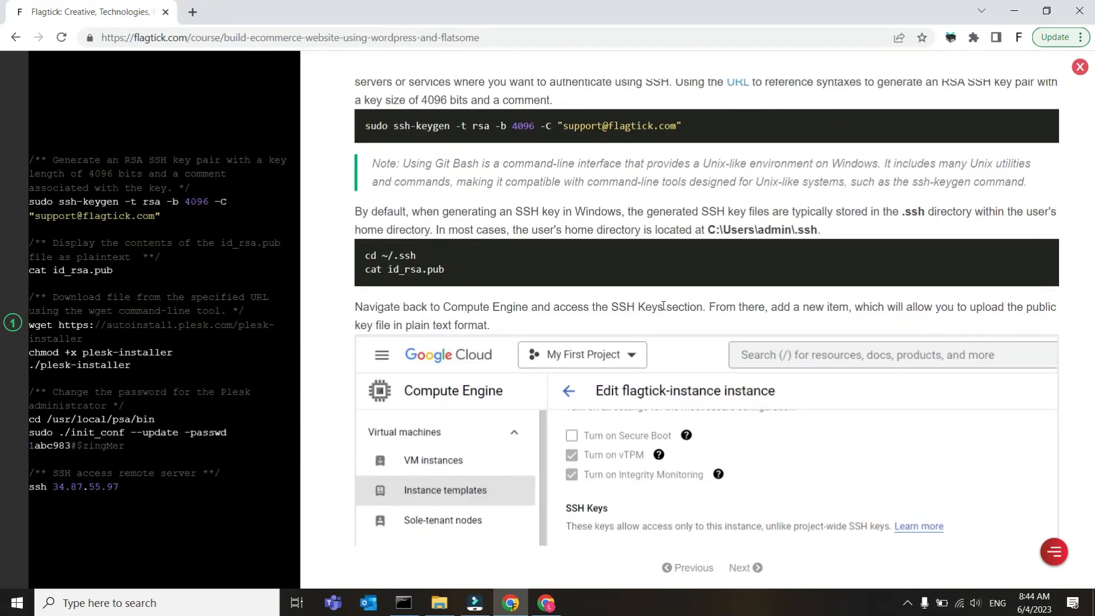
{"action": "left_click", "coordinate": [546, 603]}
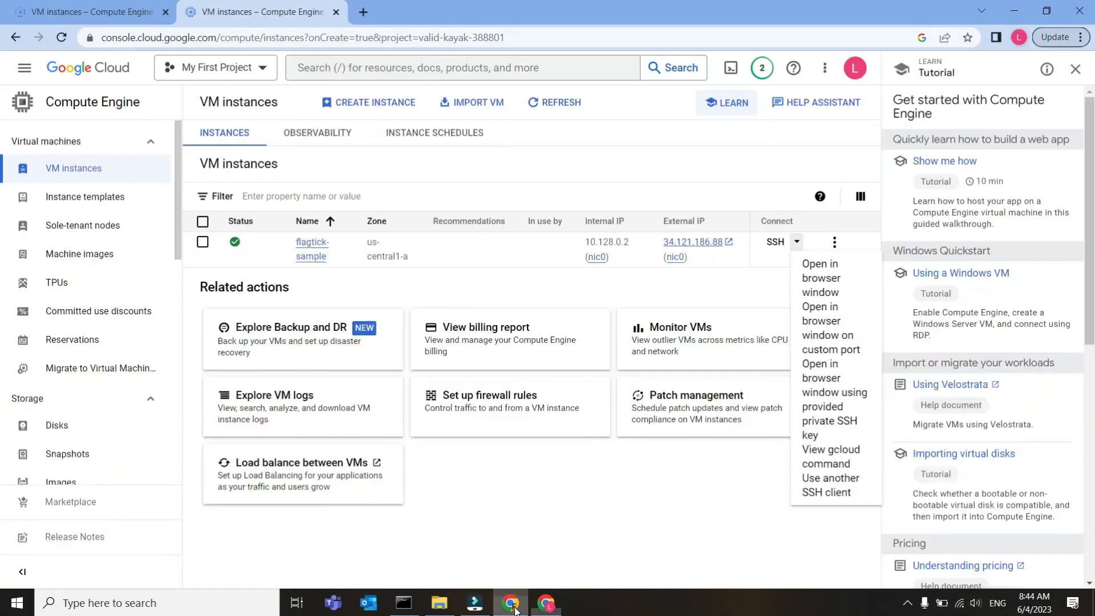
Open flagtick-sample's details, confirm it has no SSH keys, and start editing it
{"action": "left_click", "coordinate": [305, 249]}
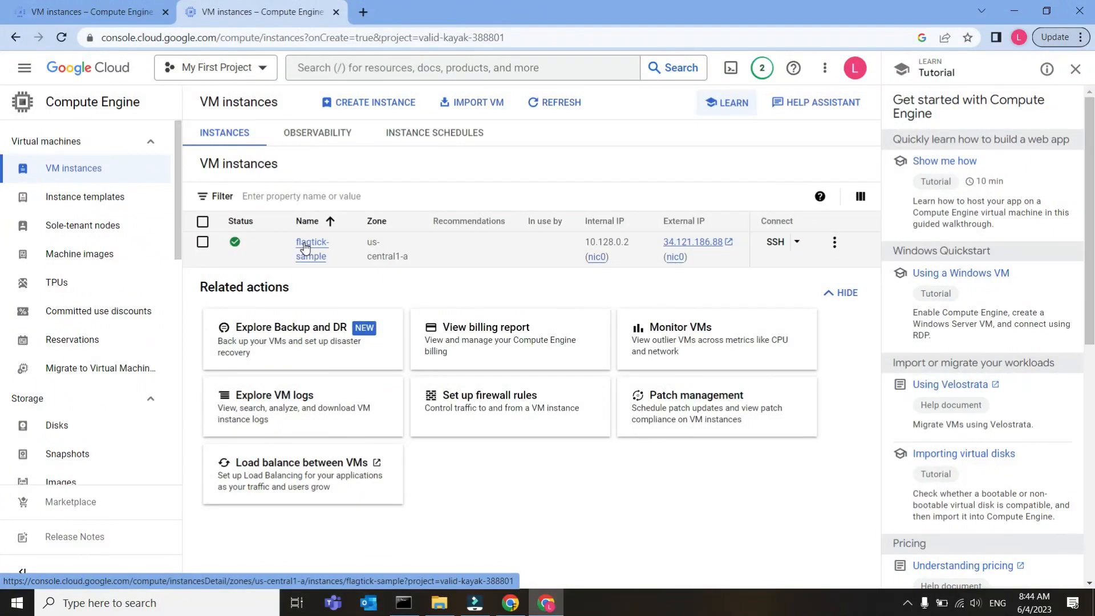
{"action": "left_click", "coordinate": [306, 247]}
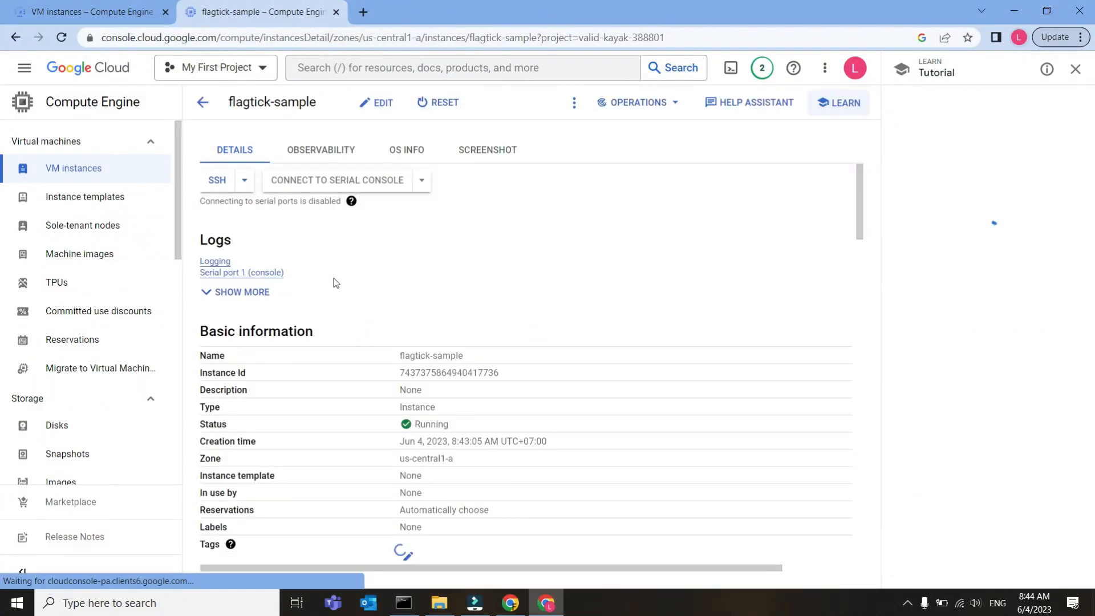
{"action": "scroll", "coordinate": [336, 283], "scroll_direction": "down", "scroll_amount": 5}
{"action": "scroll", "coordinate": [336, 283], "scroll_direction": "up", "scroll_amount": 5}
{"action": "scroll", "coordinate": [337, 283], "scroll_direction": "down", "scroll_amount": 15}
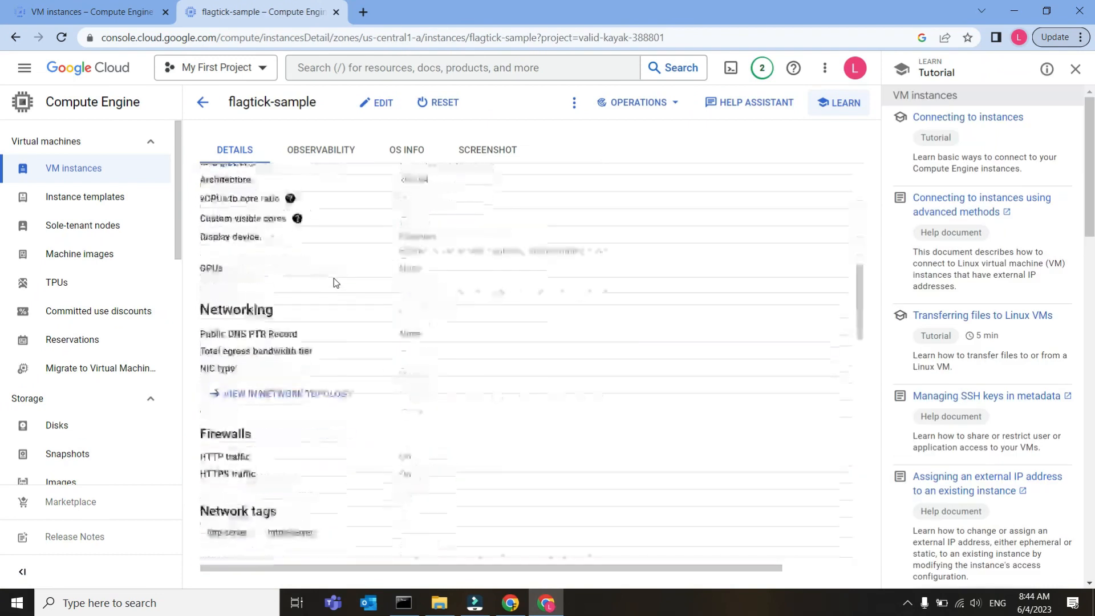
{"action": "scroll", "coordinate": [336, 283], "scroll_direction": "down", "scroll_amount": 5}
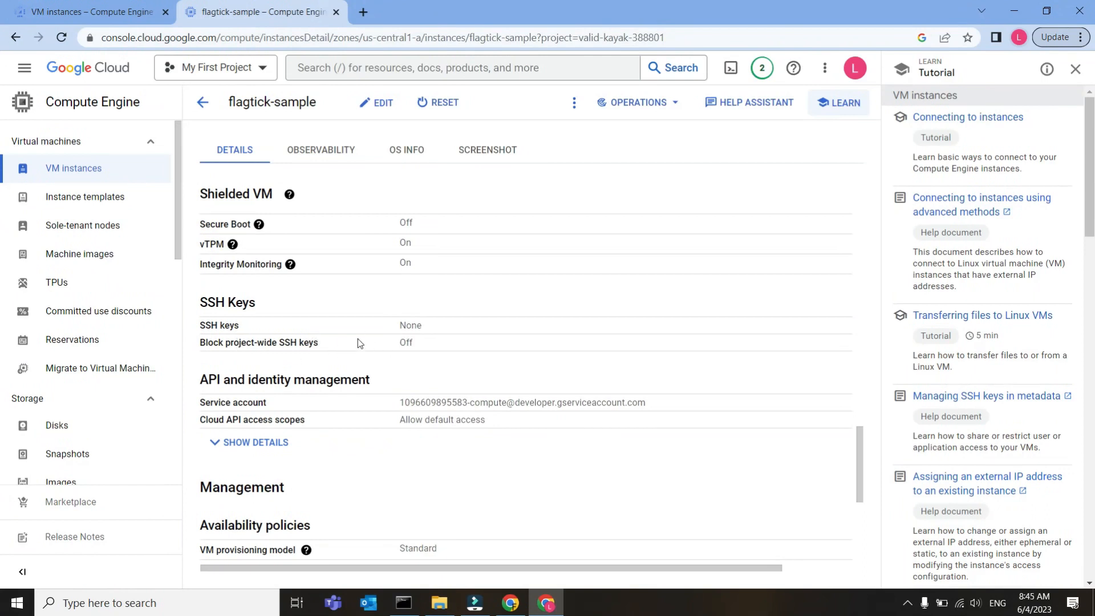
{"action": "left_click", "coordinate": [380, 107]}
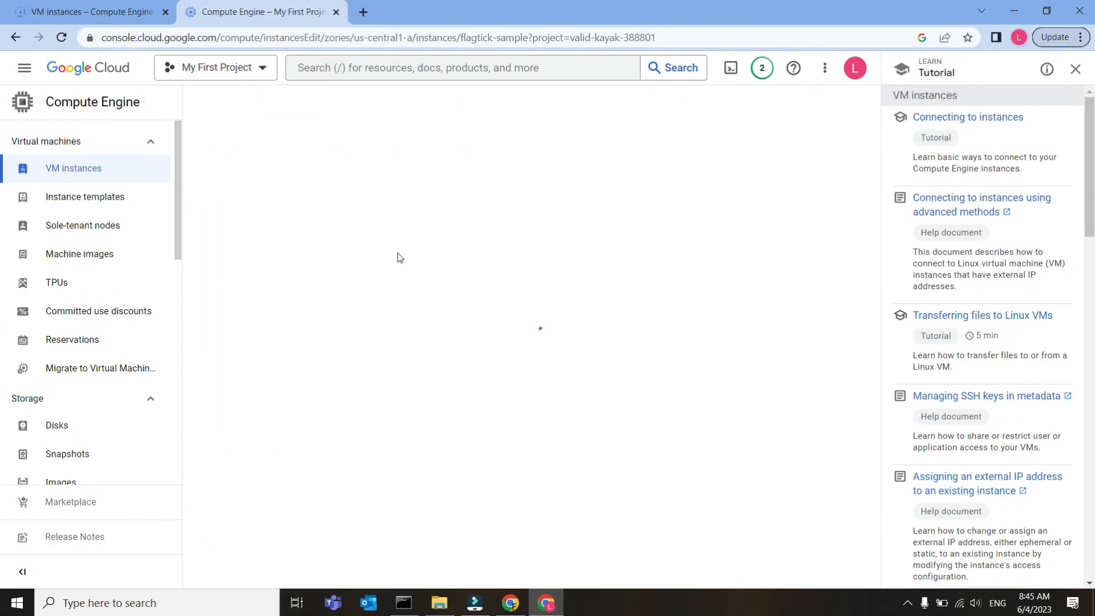
Add an empty SSH key field in the edit form, then cancel without saving
{"action": "scroll", "coordinate": [401, 381], "scroll_direction": "down", "scroll_amount": 6}
{"action": "scroll", "coordinate": [401, 381], "scroll_direction": "down", "scroll_amount": 10}
{"action": "scroll", "coordinate": [400, 382], "scroll_direction": "down", "scroll_amount": 8}
{"action": "scroll", "coordinate": [400, 381], "scroll_direction": "down", "scroll_amount": 4}
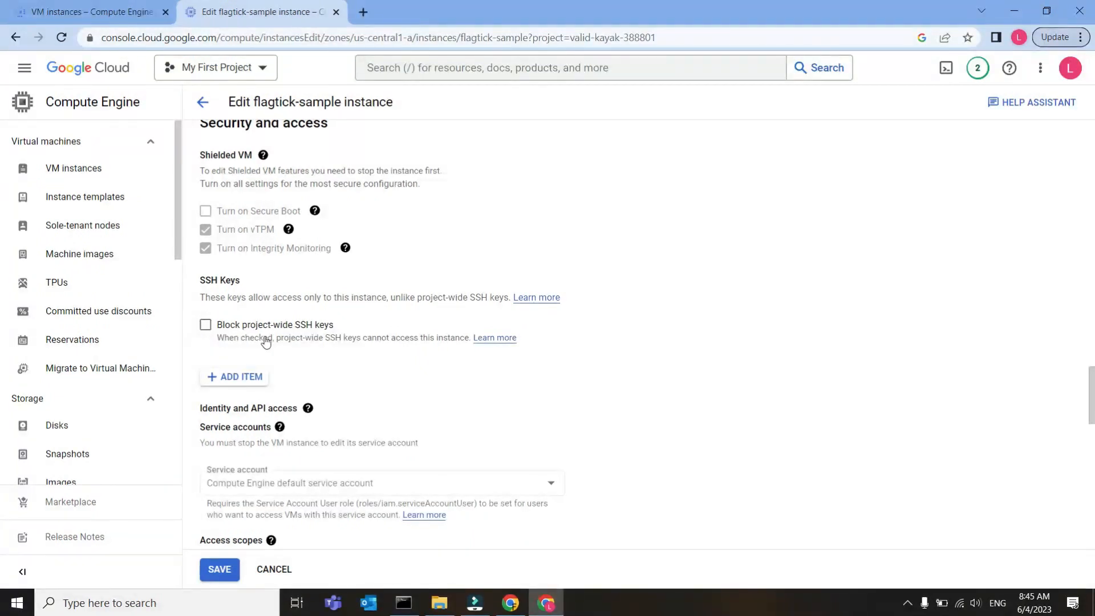
{"action": "left_click", "coordinate": [249, 384]}
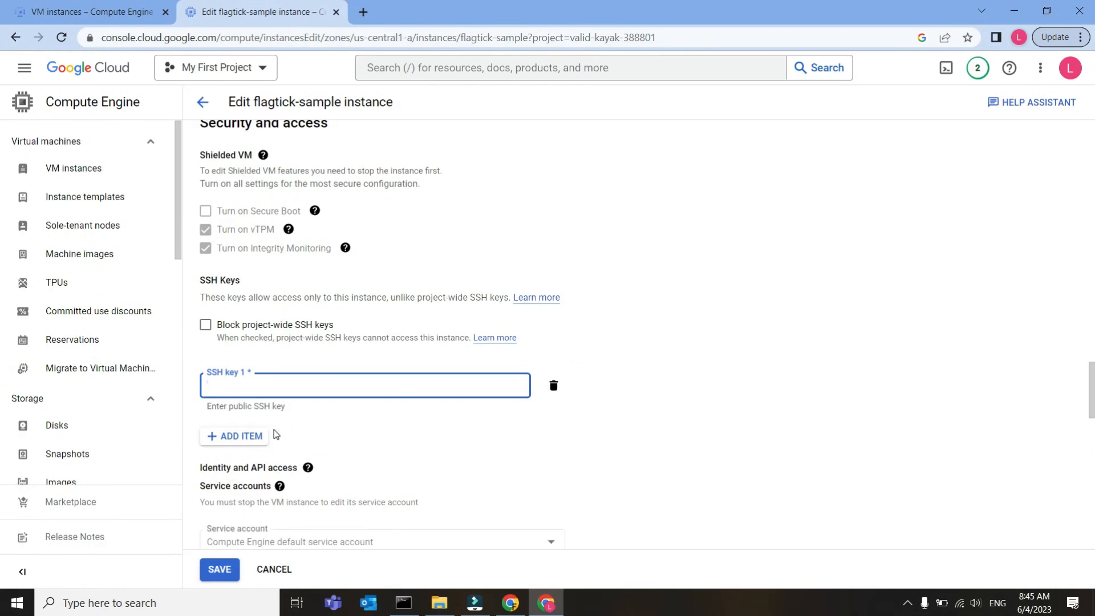
{"action": "scroll", "coordinate": [272, 440], "scroll_direction": "down", "scroll_amount": 2}
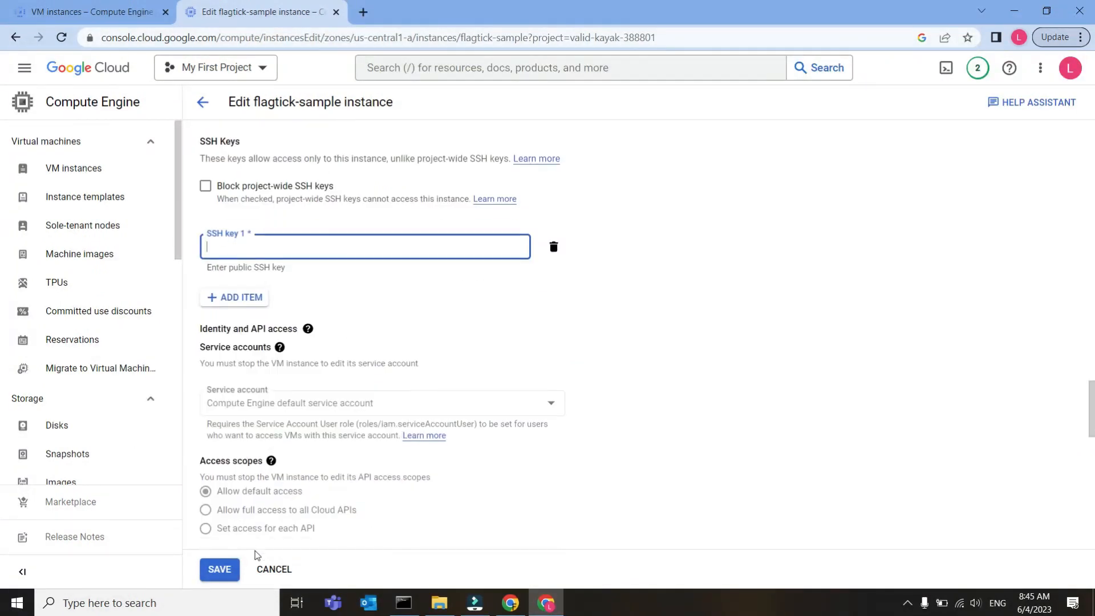
{"action": "left_click", "coordinate": [274, 571]}
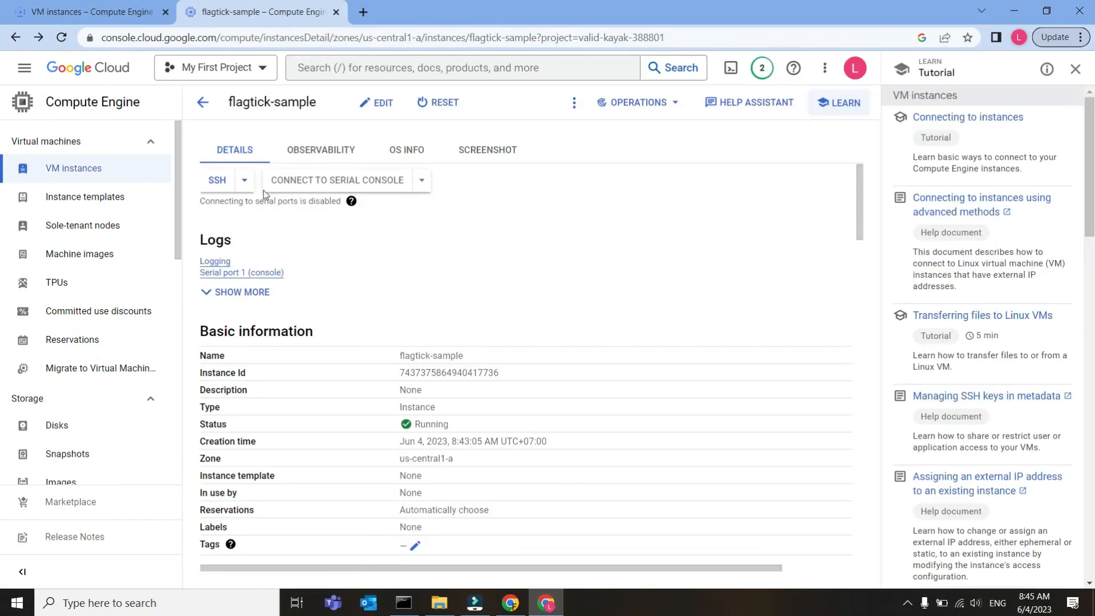
Launch an SSH-in-browser session to flagtick-sample and glance at the Flagtick tutorial
{"action": "left_click", "coordinate": [243, 180]}
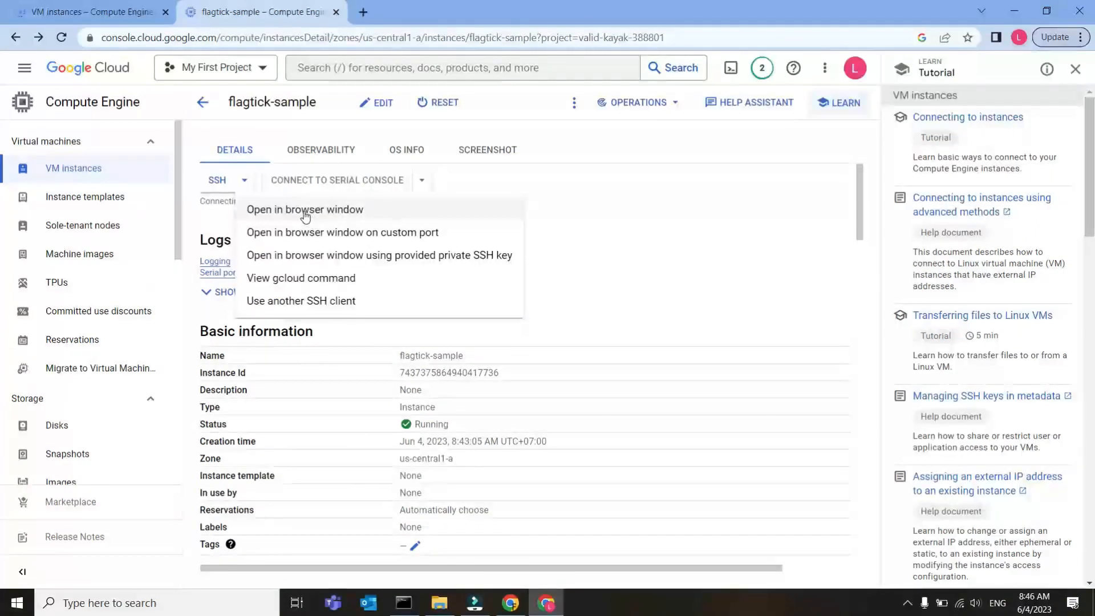
{"action": "left_click", "coordinate": [295, 209]}
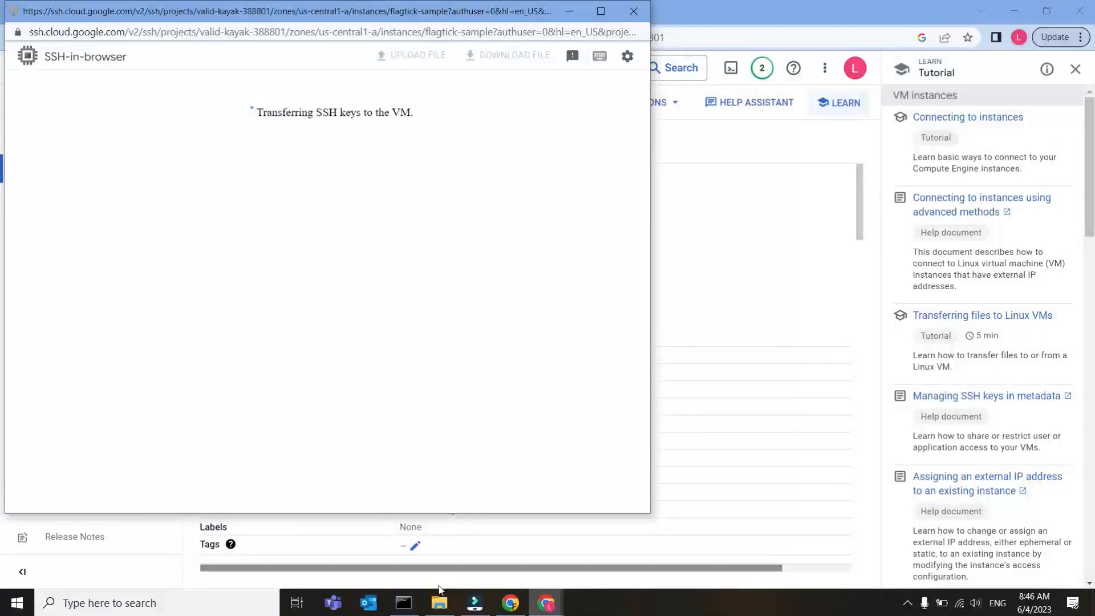
{"action": "left_click", "coordinate": [511, 603]}
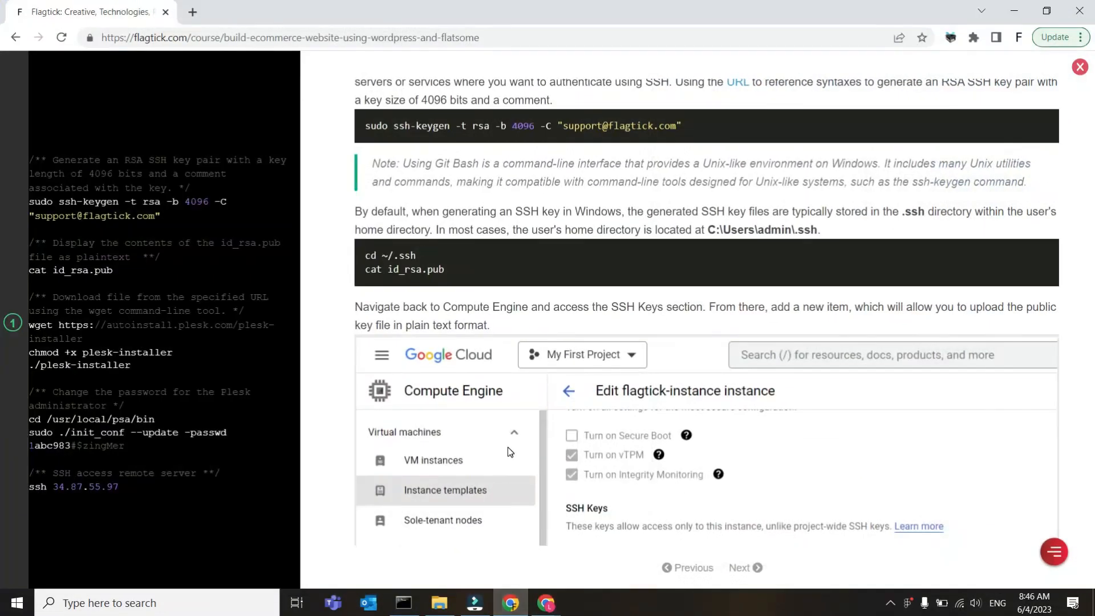
{"action": "scroll", "coordinate": [509, 451], "scroll_direction": "down", "scroll_amount": 5}
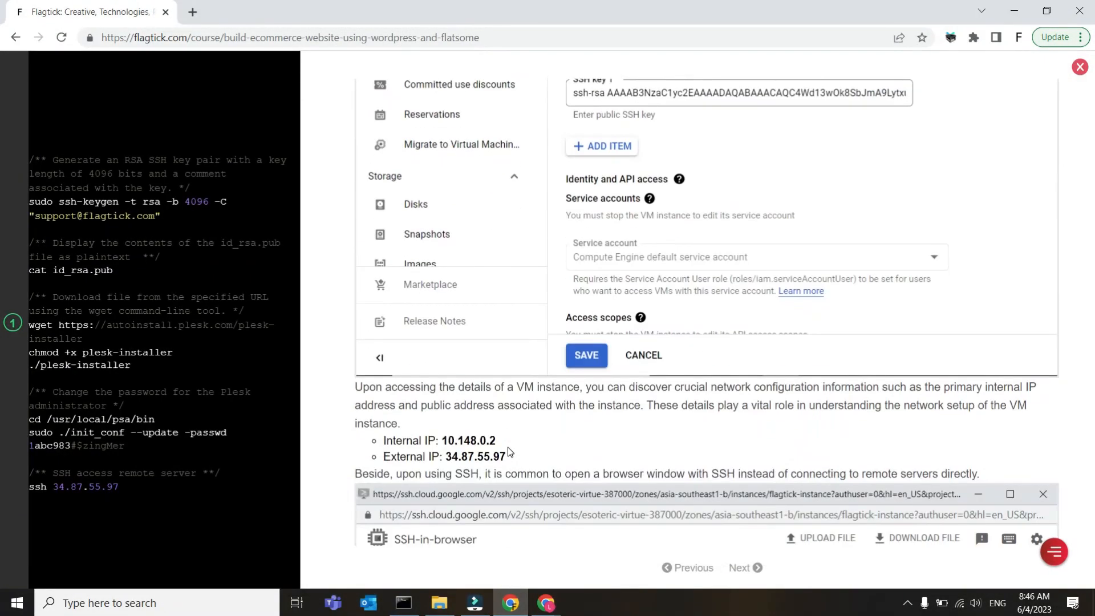
{"action": "scroll", "coordinate": [508, 447], "scroll_direction": "down", "scroll_amount": 2}
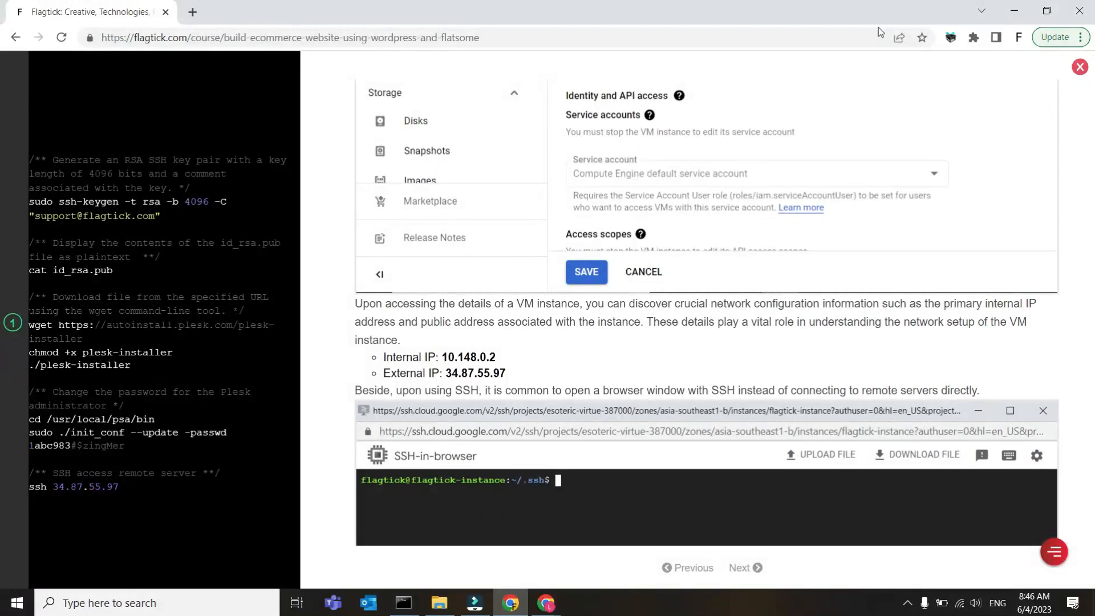
Hide the tutorial and the SSH window, returning to the VM instances list
{"action": "left_click", "coordinate": [1012, 11]}
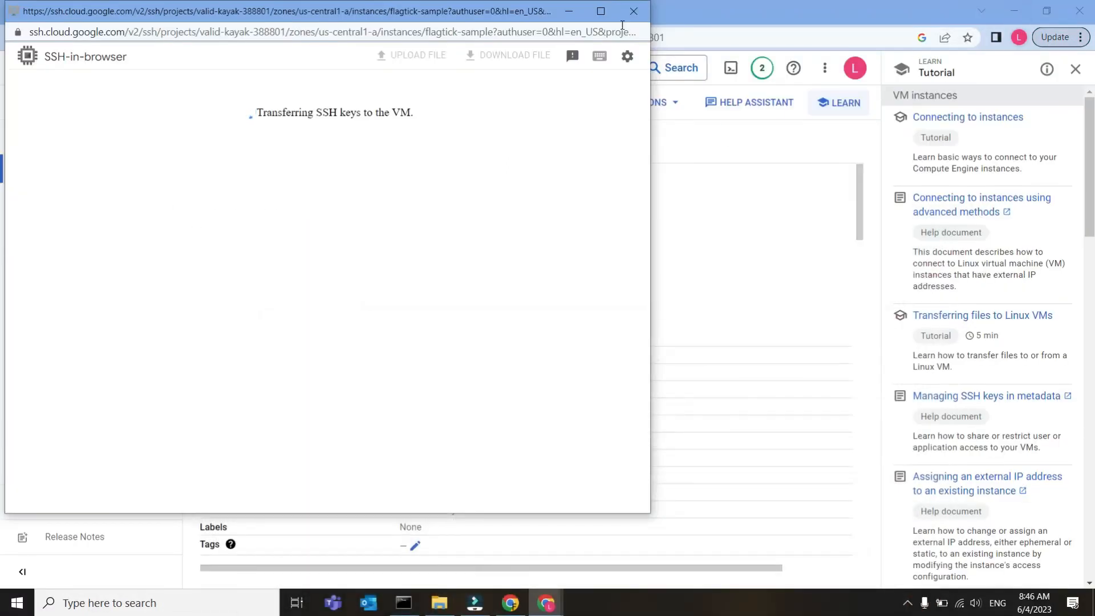
{"action": "left_click", "coordinate": [567, 12]}
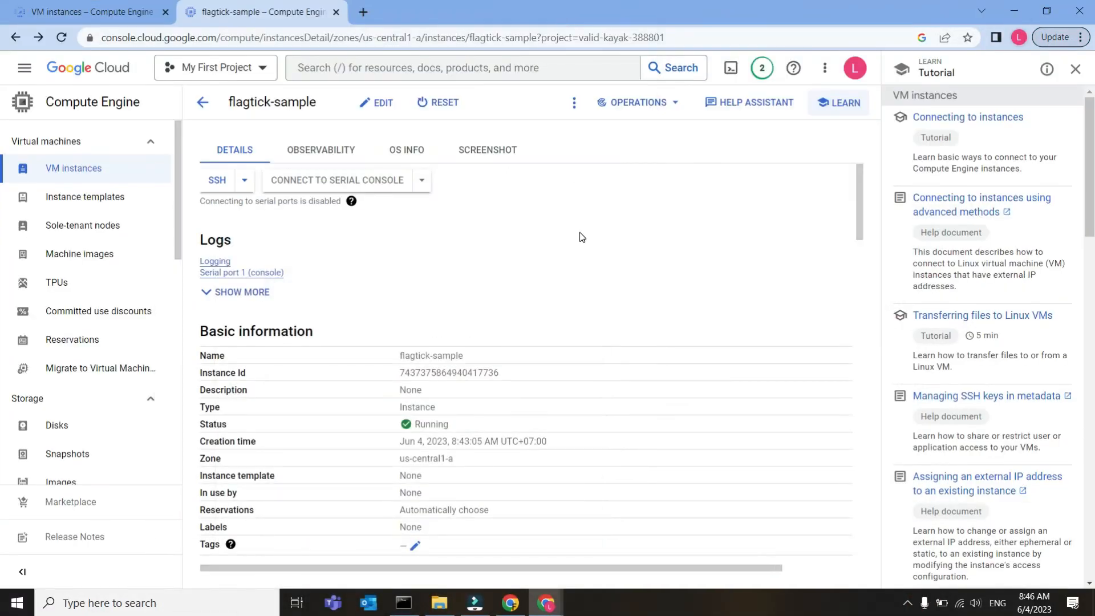
{"action": "left_click", "coordinate": [202, 106]}
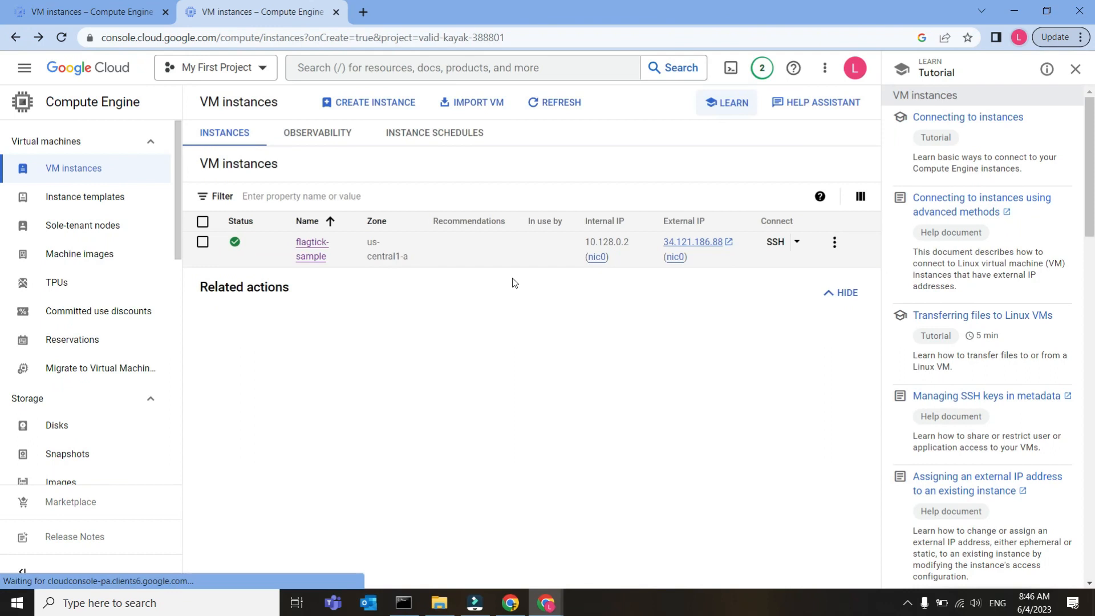
Copy the external IP 34.121.186.88 and load it in a new browser tab
{"action": "left_click_drag", "start_coordinate": [583, 246], "coordinate": [635, 245]}
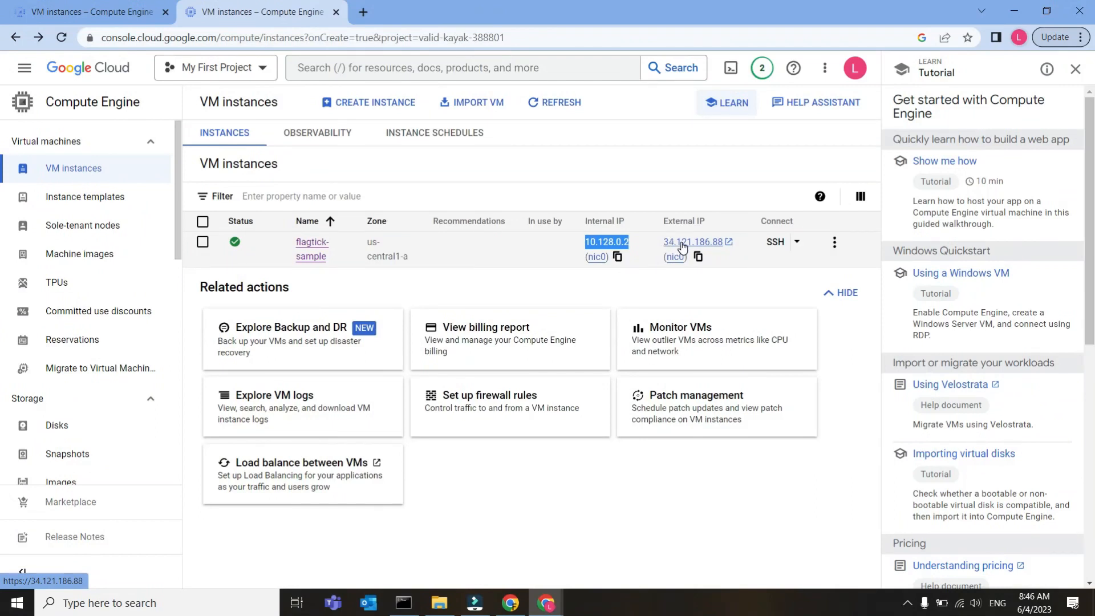
{"action": "right_click", "coordinate": [682, 244]}
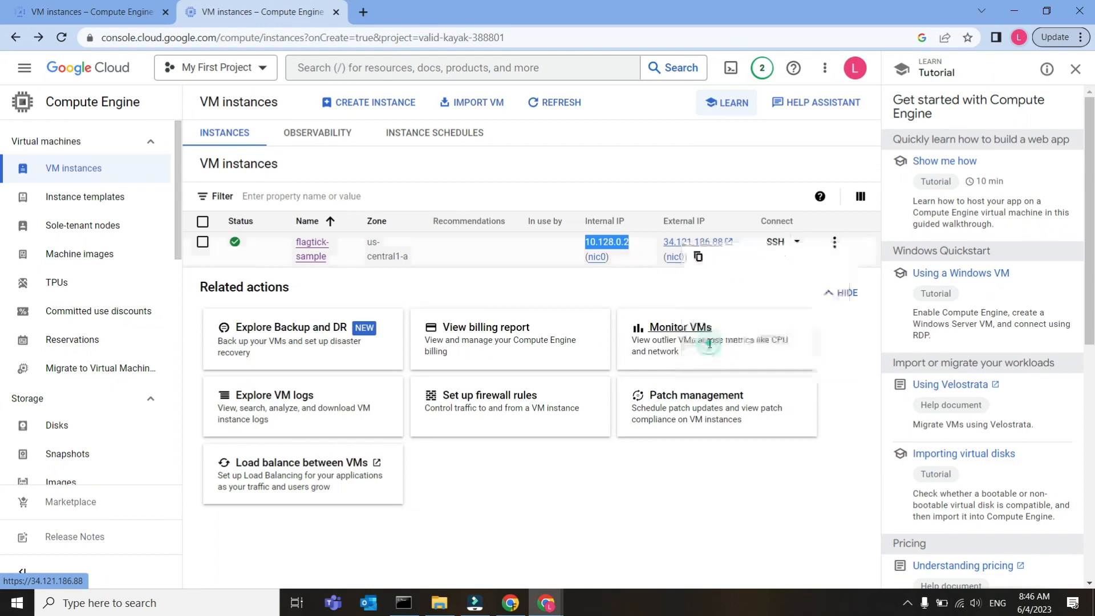
{"action": "left_click", "coordinate": [711, 344]}
{"action": "left_click", "coordinate": [363, 12]}
{"action": "key", "text": "ctrl+v"}
{"action": "key", "text": "Return"}
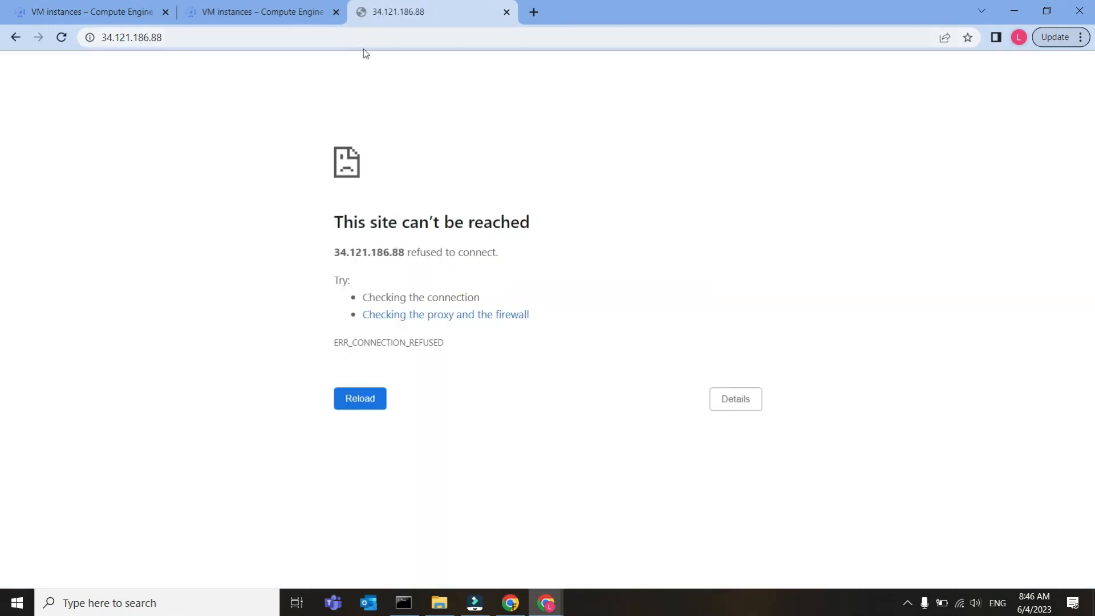
Note the connection-refused error, then go back to the VM instances console tab
{"action": "left_click_drag", "start_coordinate": [347, 226], "coordinate": [549, 228]}
{"action": "left_click", "coordinate": [478, 254]}
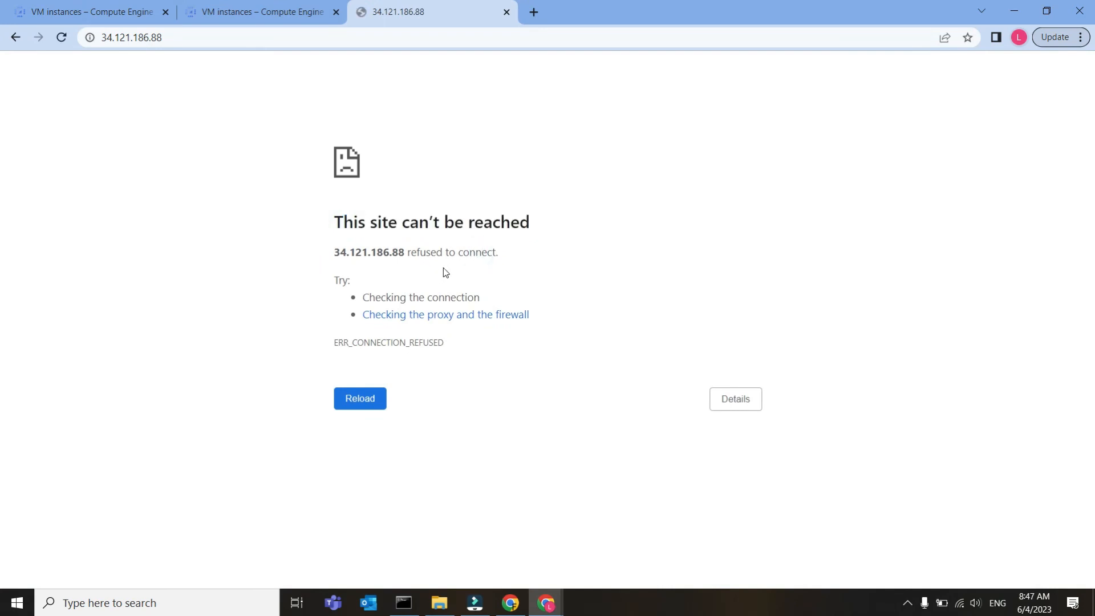
{"action": "left_click", "coordinate": [254, 13]}
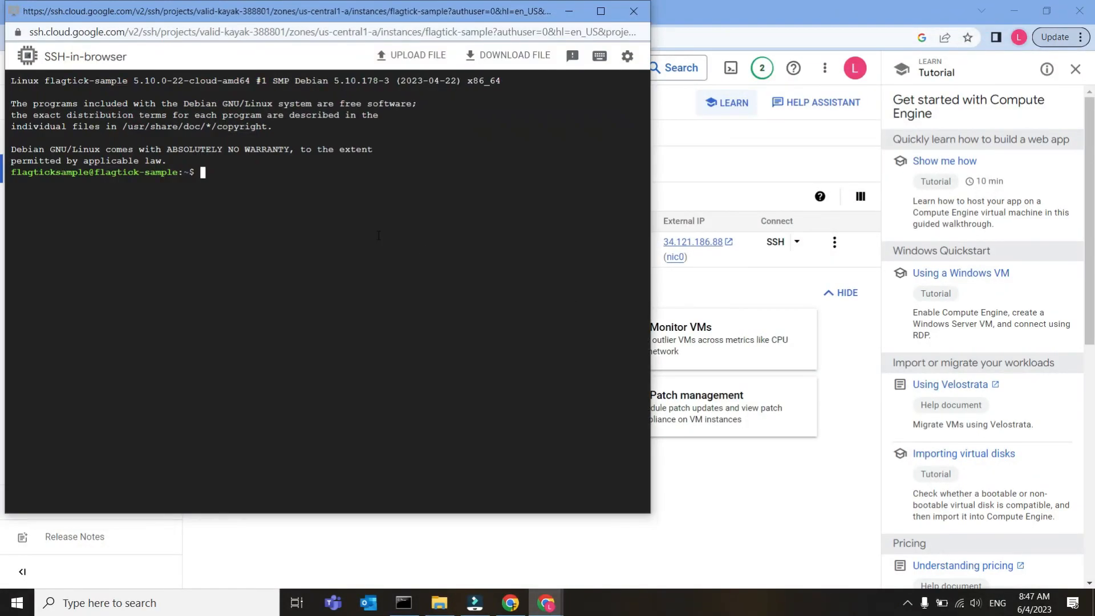
List the home directory contents, including hidden files, with ls -a
{"action": "left_click", "coordinate": [379, 235]}
{"action": "type", "text": "ls -a"}
{"action": "key", "text": "Return"}
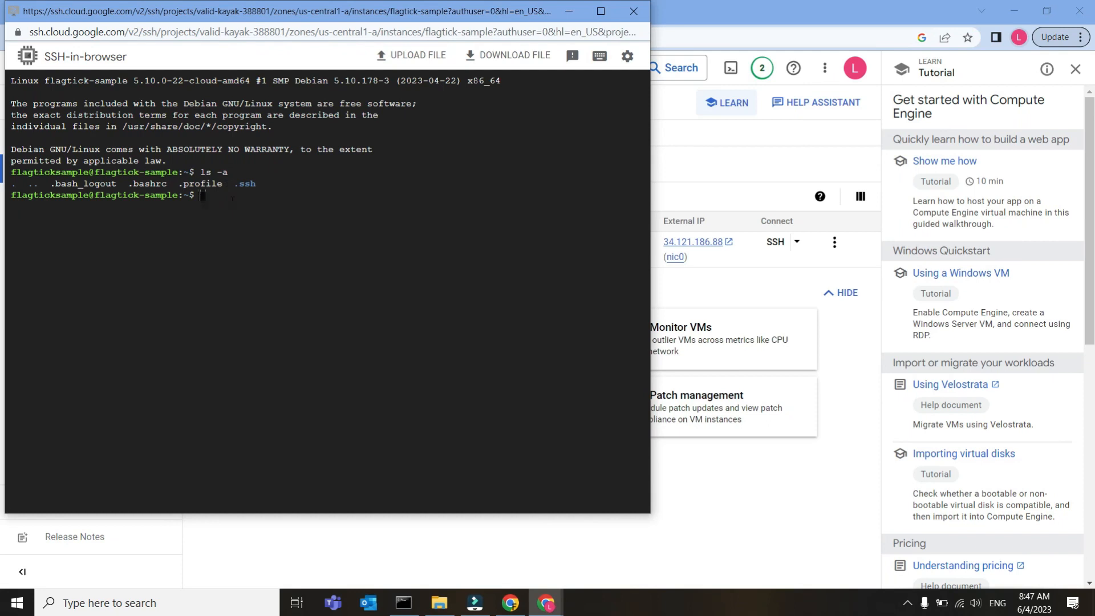
{"action": "type", "text": "ls -a"}
{"action": "key", "text": "Return"}
Change to the root directory with cd // and list it on a cleared screen
{"action": "type", "text": "cd //"}
{"action": "key", "text": "Return"}
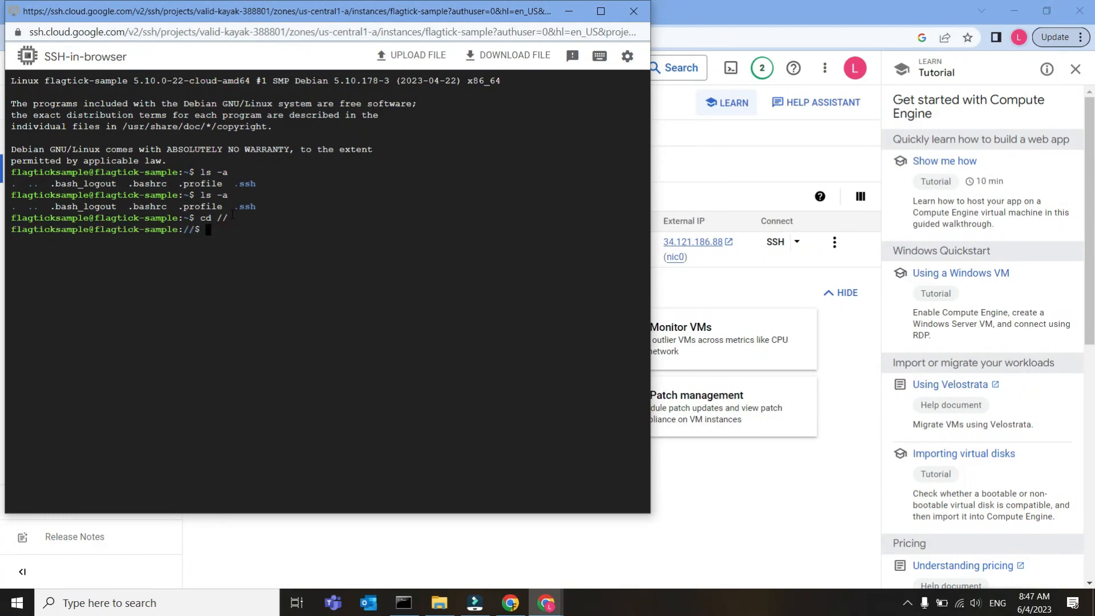
{"action": "type", "text": "ls -a"}
{"action": "key", "text": "Return"}
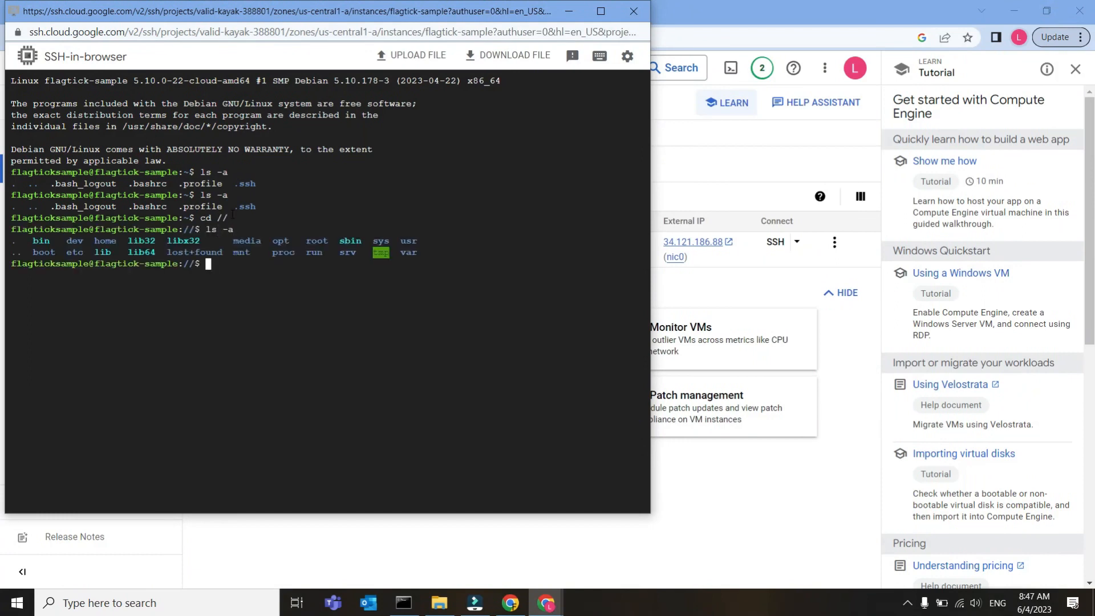
{"action": "key", "text": "ctrl+l"}
{"action": "type", "text": "ls -a"}
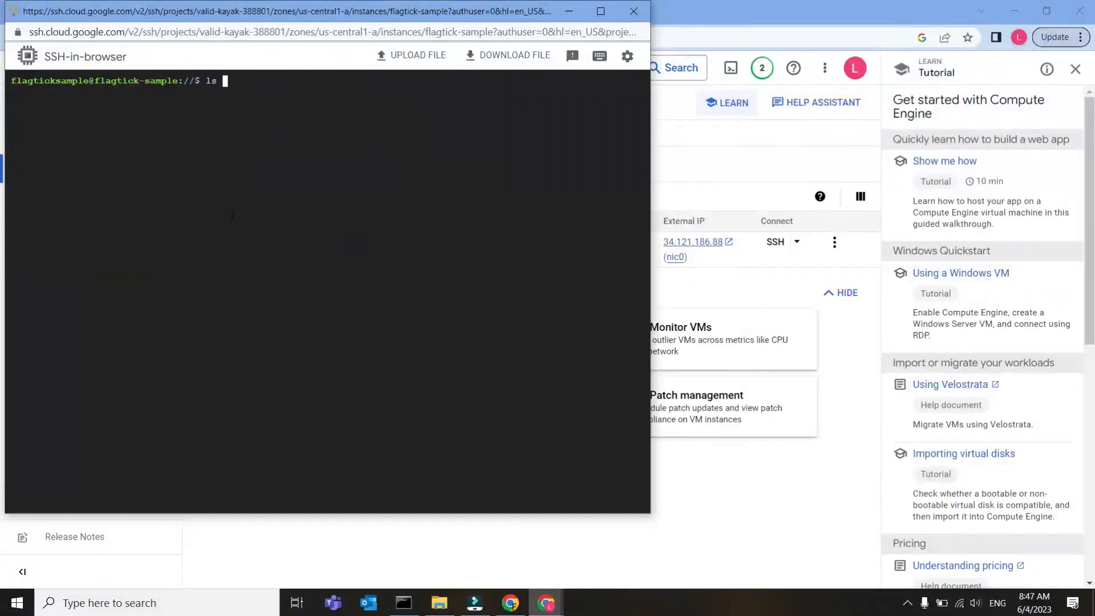
{"action": "key", "text": "Return"}
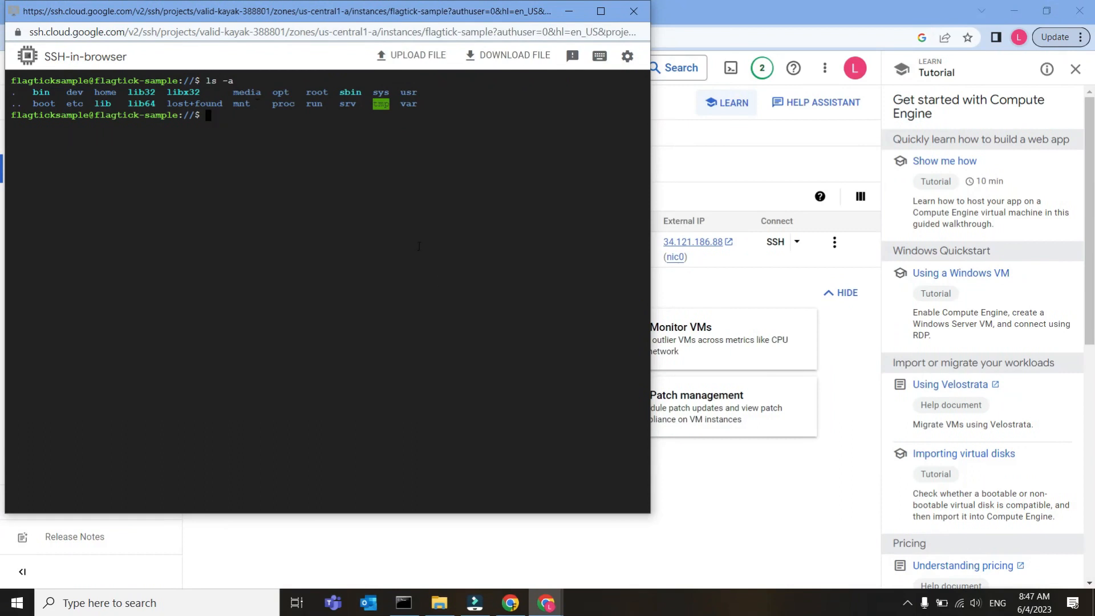
In the tutorial's 'IV. Install Plesk Panel on Ubuntu' section, select the wget plesk-installer command
{"action": "left_click", "coordinate": [510, 603]}
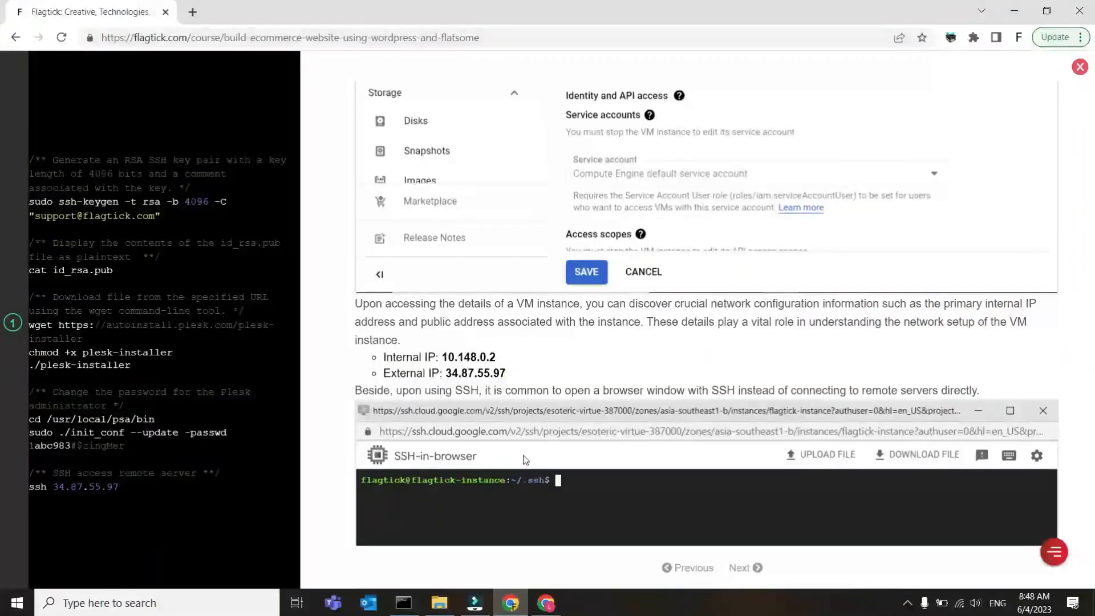
{"action": "scroll", "coordinate": [529, 435], "scroll_direction": "down", "scroll_amount": 5}
{"action": "scroll", "coordinate": [529, 434], "scroll_direction": "down", "scroll_amount": 2}
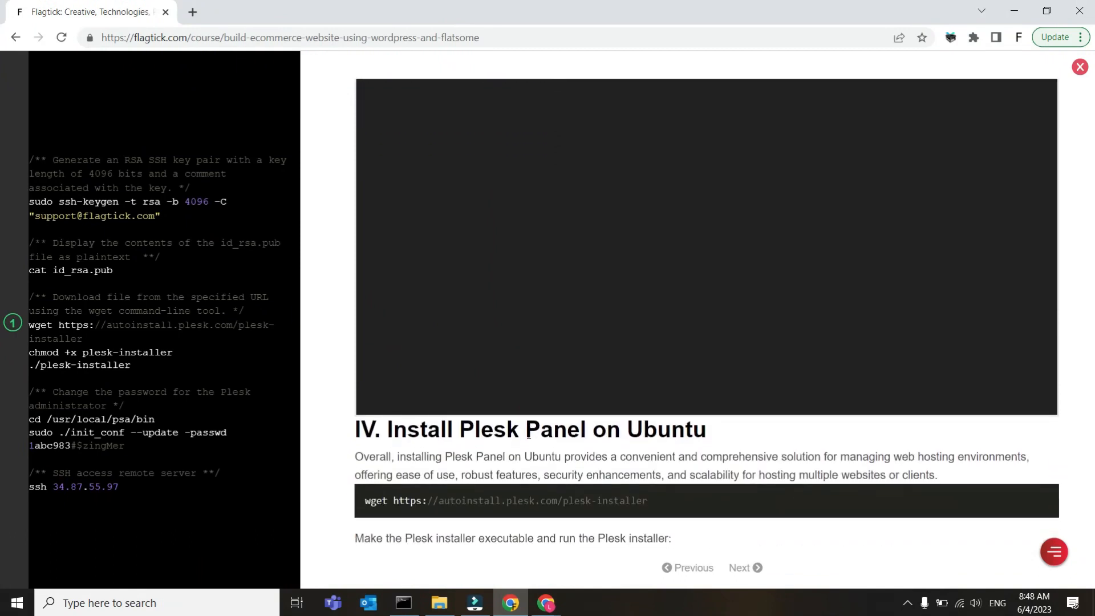
{"action": "scroll", "coordinate": [436, 428], "scroll_direction": "down", "scroll_amount": 1}
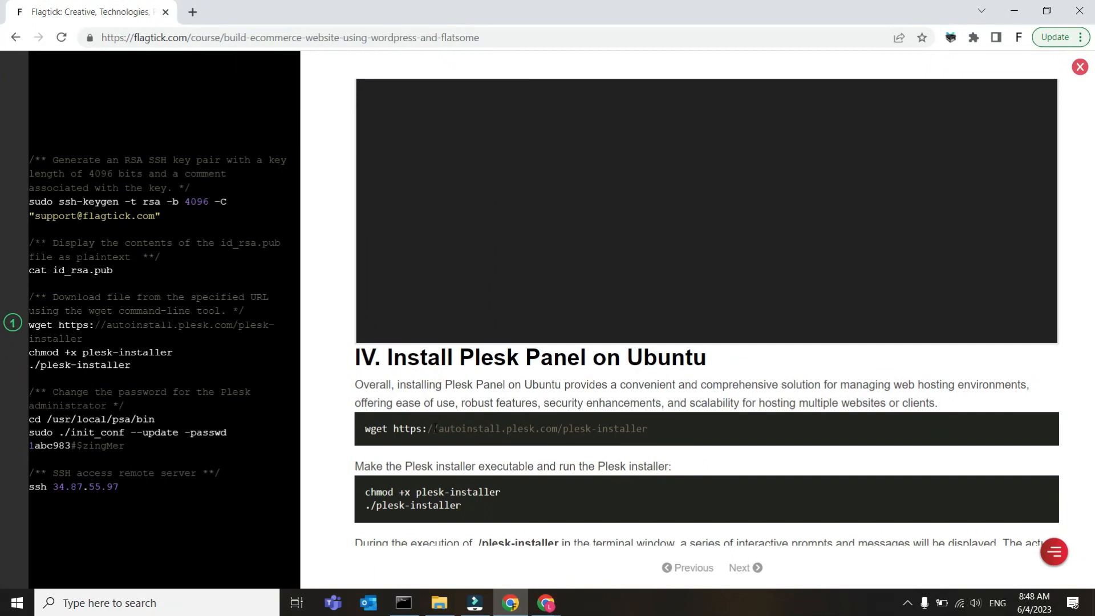
{"action": "scroll", "coordinate": [435, 427], "scroll_direction": "up", "scroll_amount": 3}
{"action": "scroll", "coordinate": [435, 428], "scroll_direction": "down", "scroll_amount": 2}
{"action": "scroll", "coordinate": [450, 405], "scroll_direction": "down", "scroll_amount": 3}
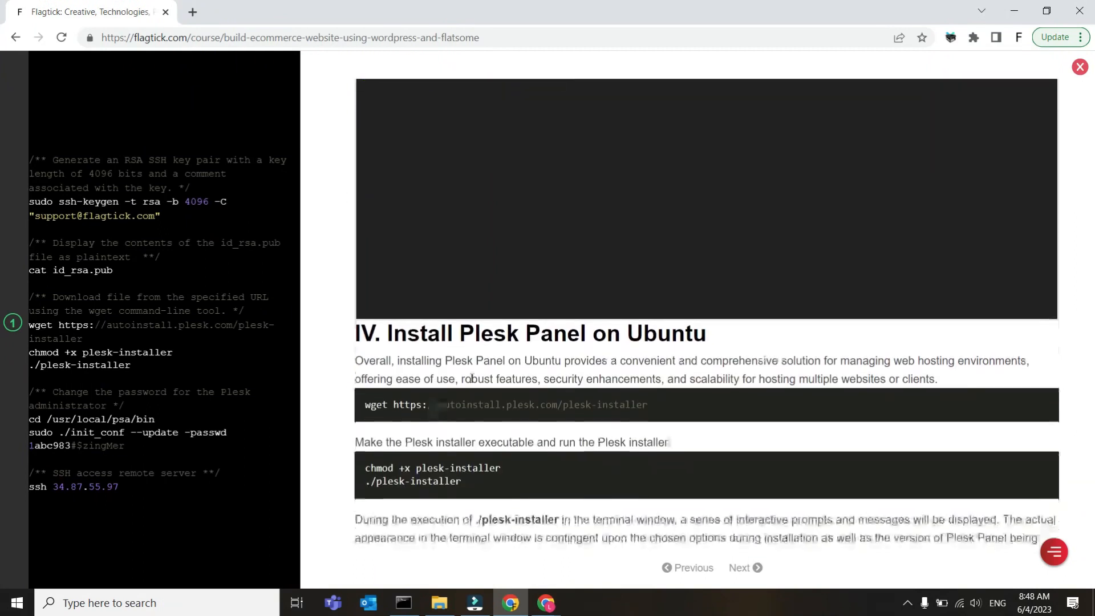
{"action": "scroll", "coordinate": [473, 377], "scroll_direction": "down", "scroll_amount": 1}
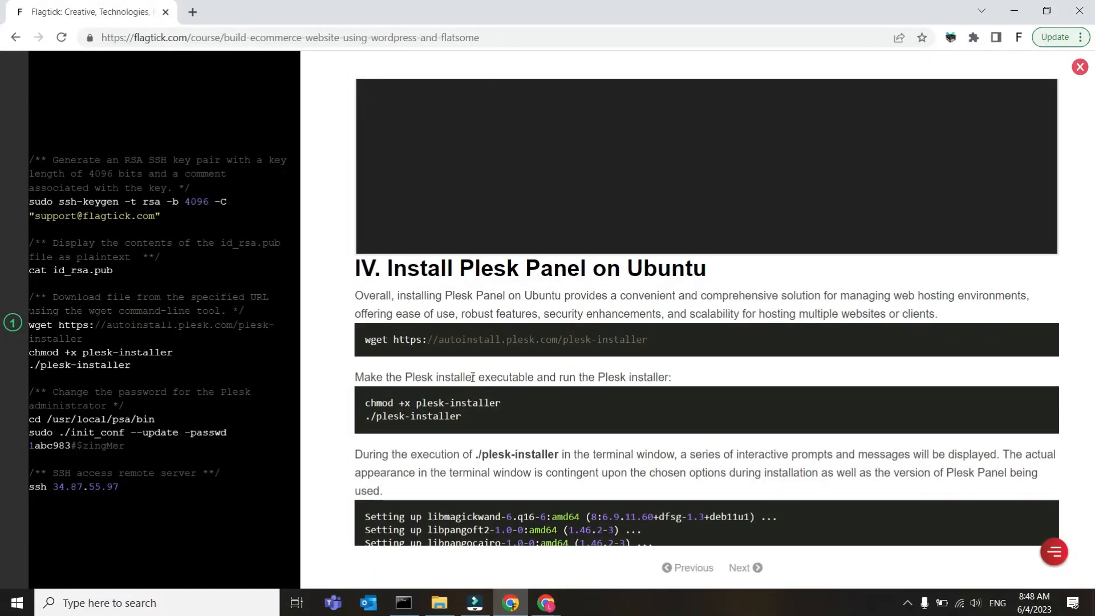
{"action": "left_click_drag", "start_coordinate": [365, 320], "coordinate": [648, 323]}
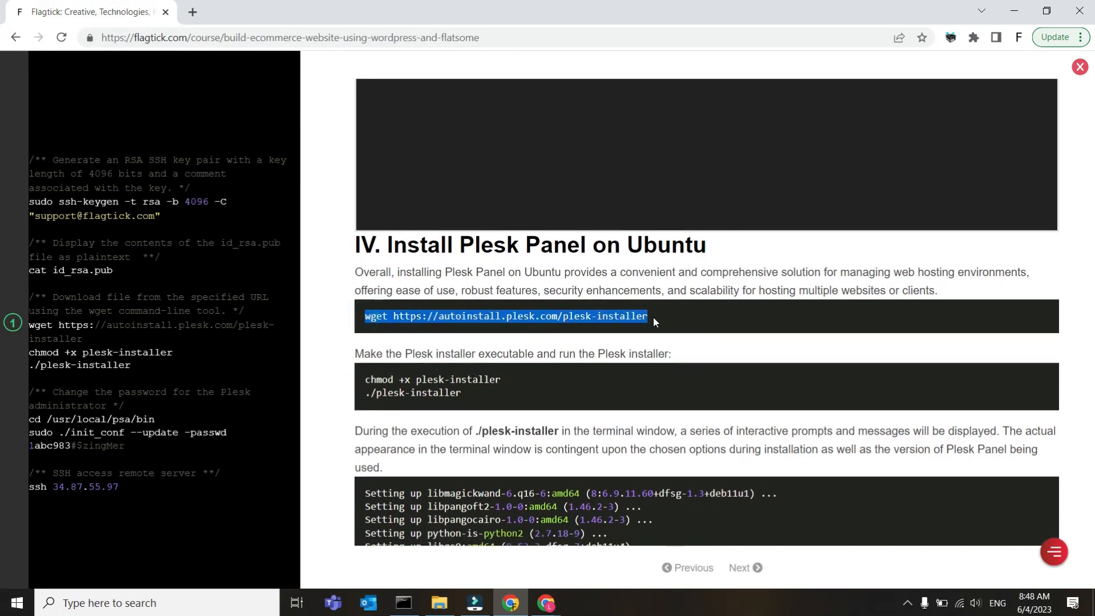
{"action": "key", "text": "alt+Tab"}
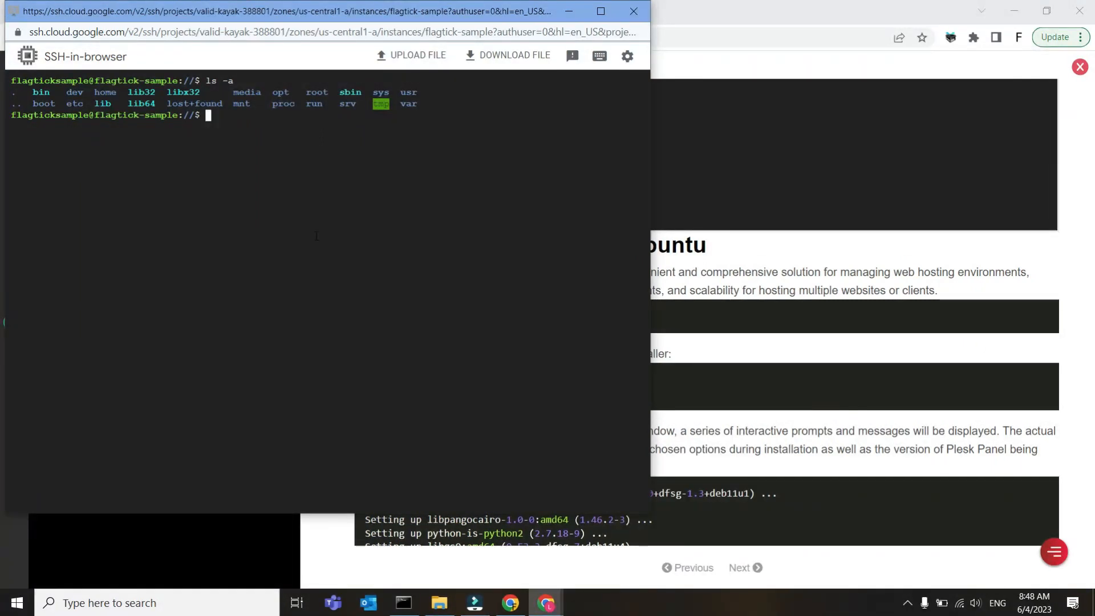
Browse /home and the flagticksample user folder, then return to /home and list it
{"action": "type", "text": "cd home"}
{"action": "key", "text": "Return"}
{"action": "type", "text": "l s"}
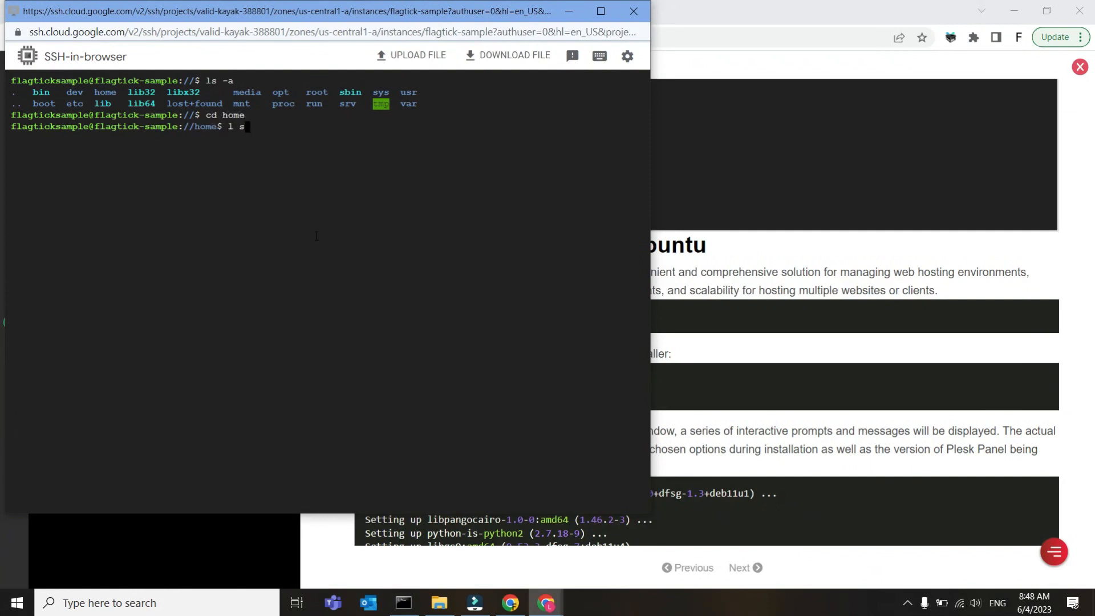
{"action": "type", "text": " -a"}
{"action": "key", "text": "Return"}
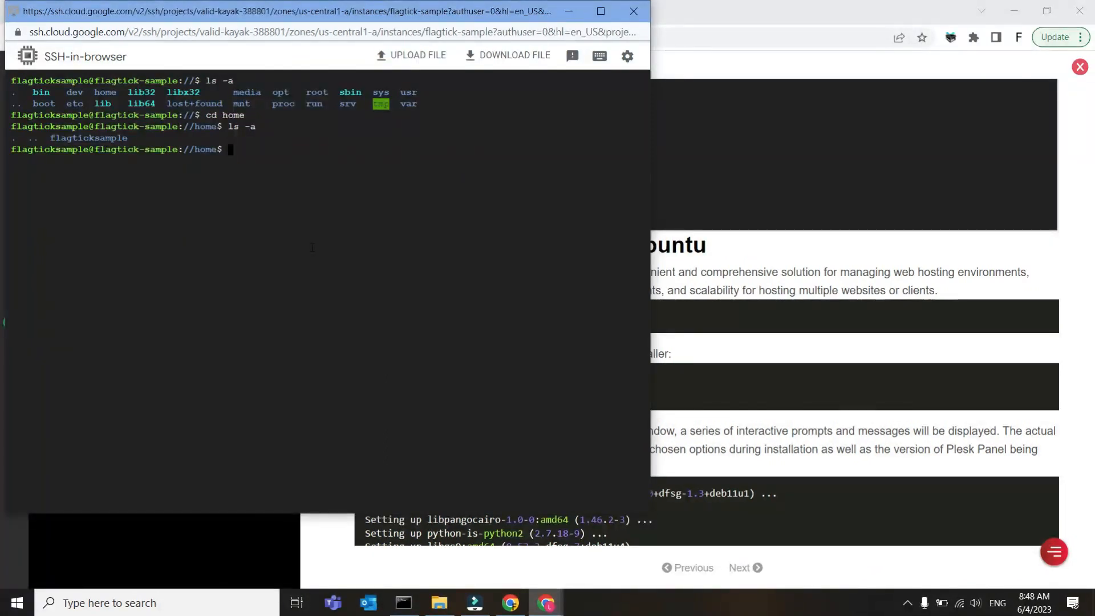
{"action": "type", "text": "cd flagtick"}
{"action": "key", "text": "Tab"}
{"action": "key", "text": "Return"}
{"action": "type", "text": "ls -a"}
{"action": "key", "text": "Return"}
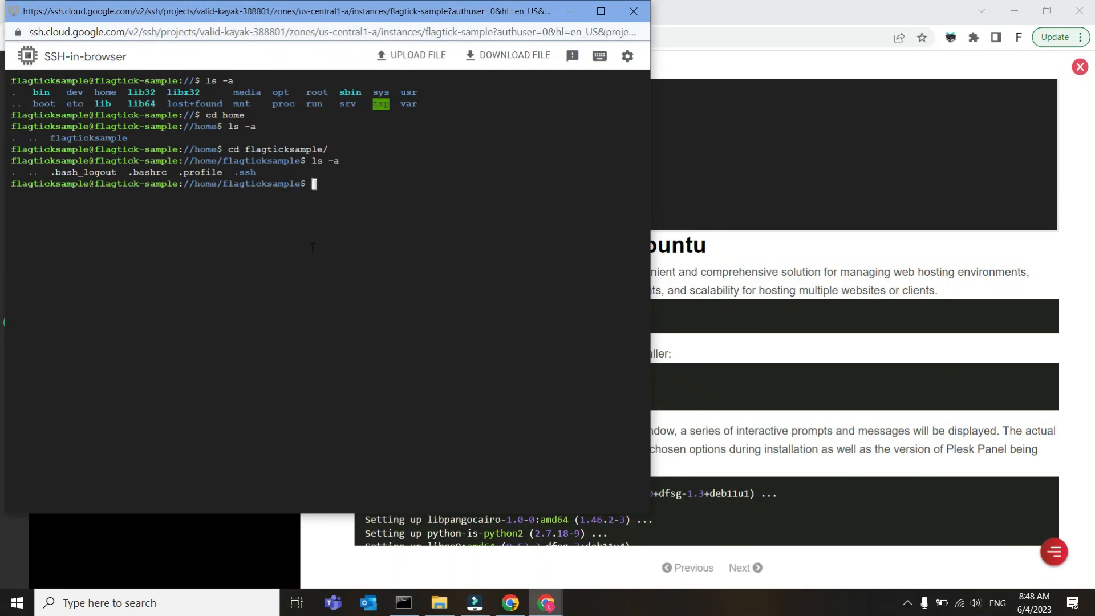
{"action": "type", "text": "cd .."}
{"action": "key", "text": "Return"}
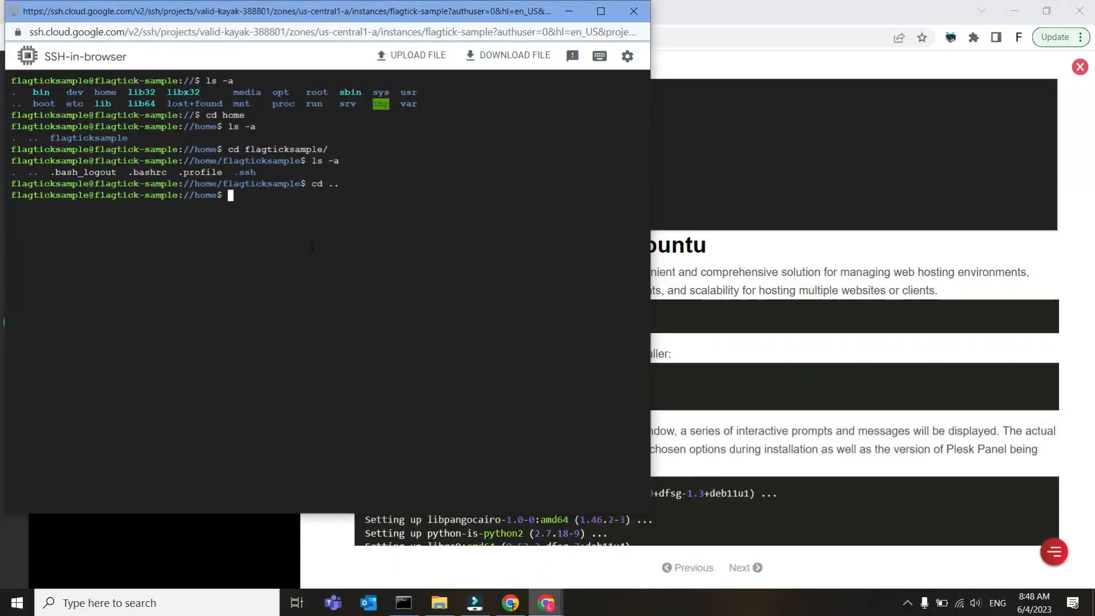
{"action": "type", "text": "ls -a"}
{"action": "key", "text": "Return"}
Create the Downloads folder in /home with sudo mkdir Downloads and confirm it exists
{"action": "type", "text": "mkdir"}
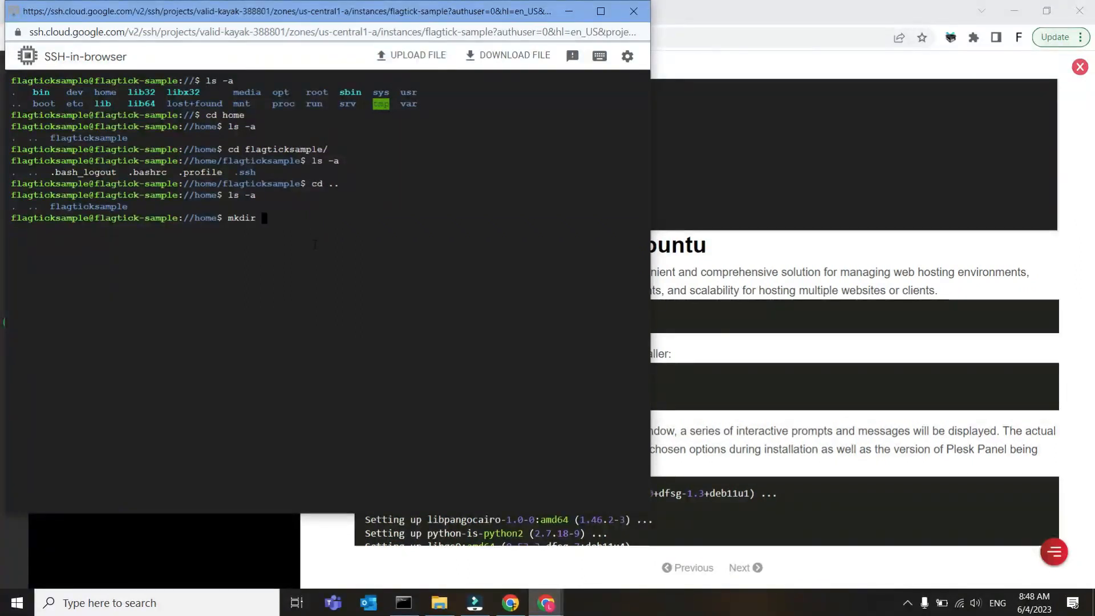
{"action": "type", "text": " documents"}
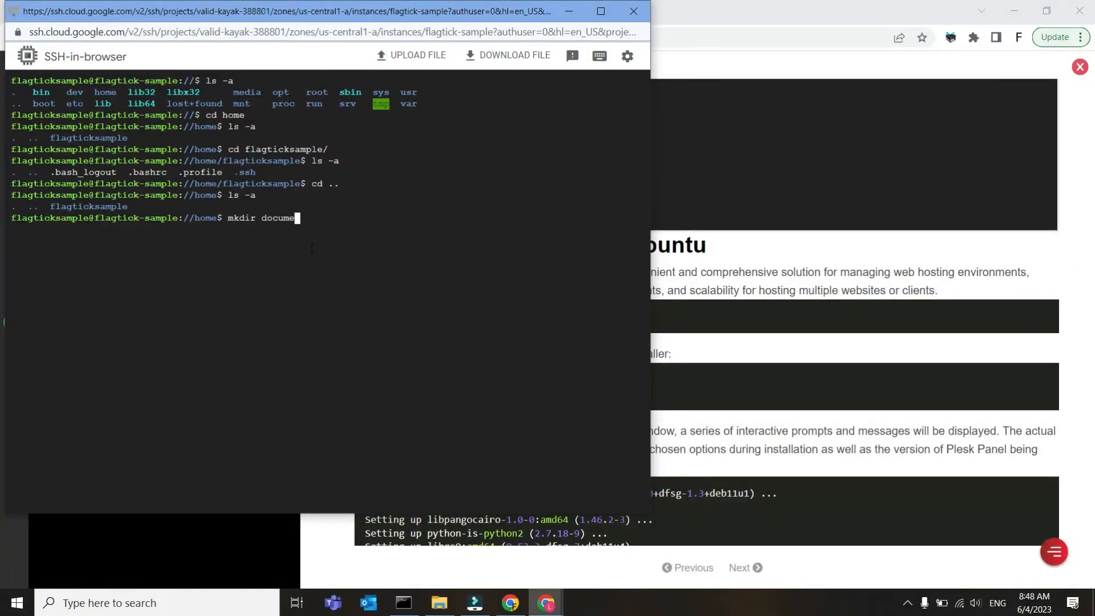
{"action": "key", "text": "BackSpace"}
{"action": "key", "text": "BackSpace"}
{"action": "key", "text": "BackSpace"}
{"action": "key", "text": "BackSpace"}
{"action": "key", "text": "BackSpace"}
{"action": "key", "text": "BackSpace"}
{"action": "key", "text": "BackSpace"}
{"action": "key", "text": "BackSpace"}
{"action": "key", "text": "BackSpace"}
{"action": "key", "text": "BackSpace"}
{"action": "key", "text": "BackSpace"}
{"action": "key", "text": "BackSpace"}
{"action": "key", "text": "BackSpace"}
{"action": "key", "text": "BackSpace"}
{"action": "type", "text": "Downloads"}
{"action": "key", "text": "Return"}
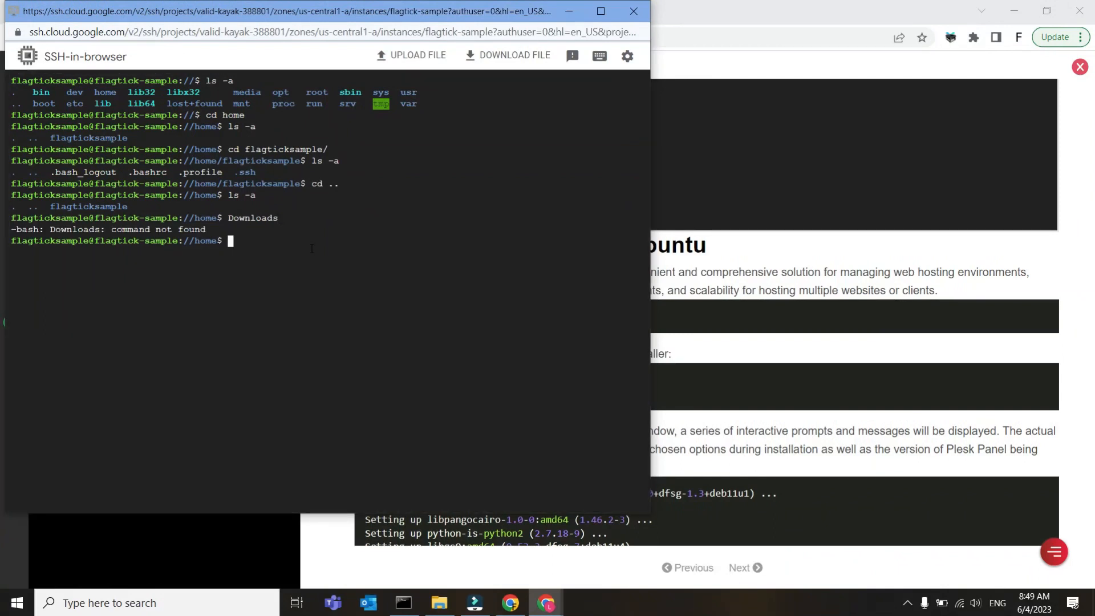
{"action": "key", "text": "Up"}
{"action": "key", "text": "Left"}
{"action": "key", "text": "Left"}
{"action": "key", "text": "Left"}
{"action": "key", "text": "Left"}
{"action": "key", "text": "Left"}
{"action": "key", "text": "Left"}
{"action": "key", "text": "Left"}
{"action": "key", "text": "Left"}
{"action": "key", "text": "Left"}
{"action": "type", "text": "mke"}
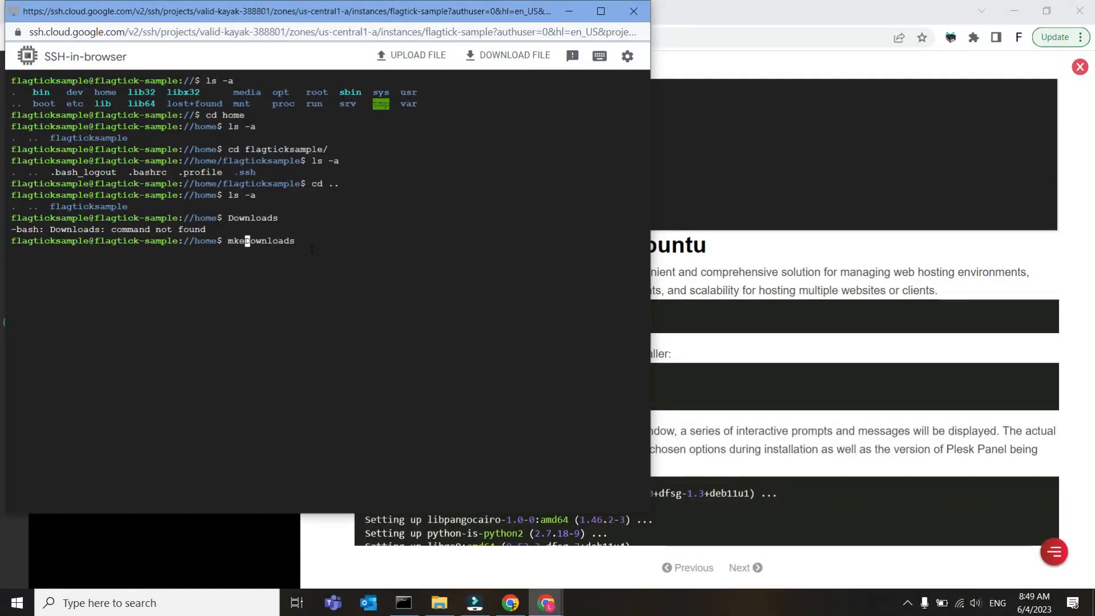
{"action": "key", "text": "BackSpace"}
{"action": "type", "text": "dir"}
{"action": "key", "text": "Return"}
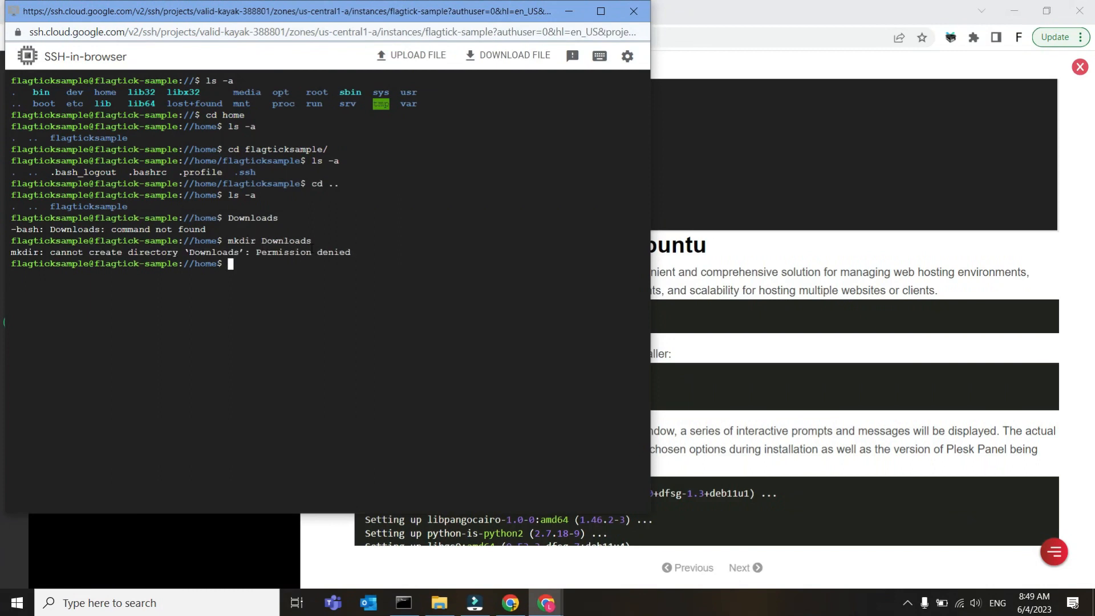
{"action": "key", "text": "Up"}
{"action": "key", "text": "Home"}
{"action": "type", "text": "sudo"}
{"action": "key", "text": "Return"}
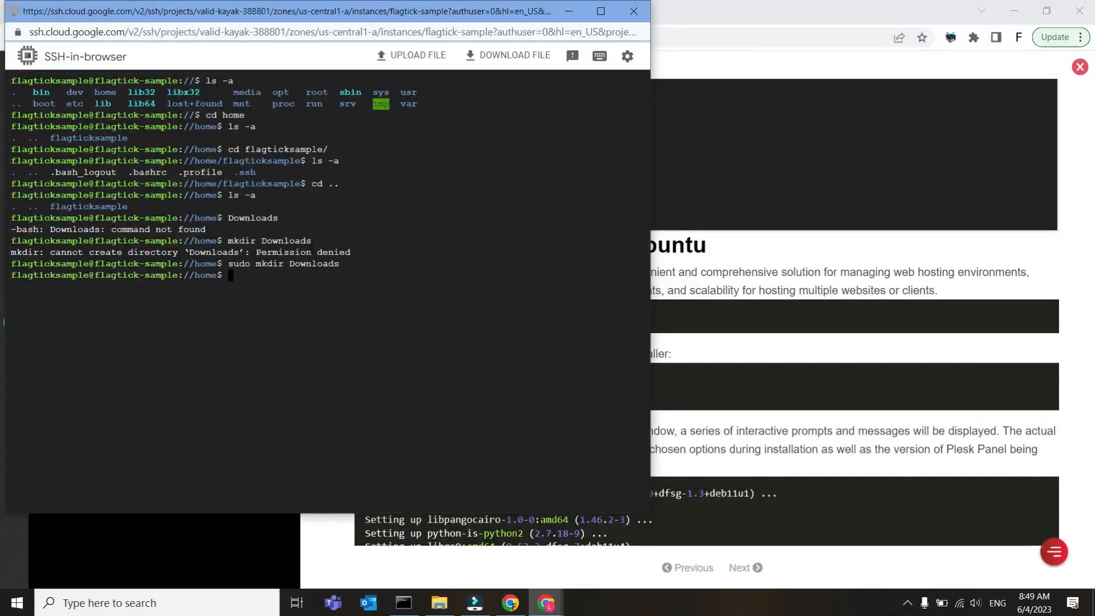
{"action": "type", "text": "ls -a"}
{"action": "key", "text": "Return"}
Give Downloads full permissions with sudo chmod -R 0777 Downloads/
{"action": "type", "text": "cd Do"}
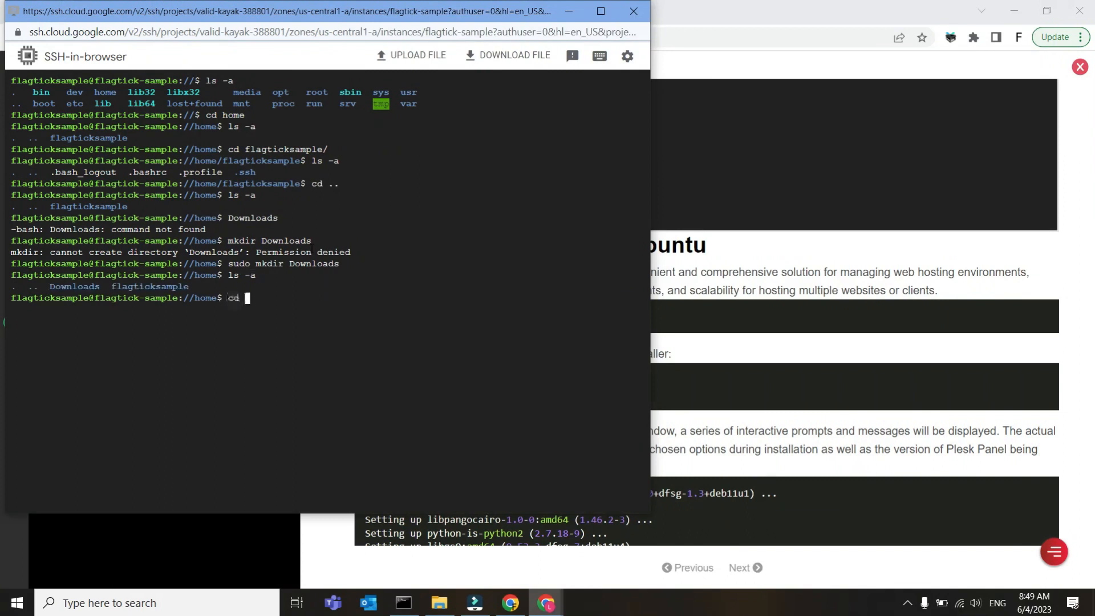
{"action": "key", "text": "BackSpace"}
{"action": "key", "text": "BackSpace"}
{"action": "key", "text": "BackSpace"}
{"action": "key", "text": "BackSpace"}
{"action": "key", "text": "BackSpace"}
{"action": "key", "text": "BackSpace"}
{"action": "type", "text": "sudo chmod -R 0777 Downlo"}
{"action": "key", "text": "Tab"}
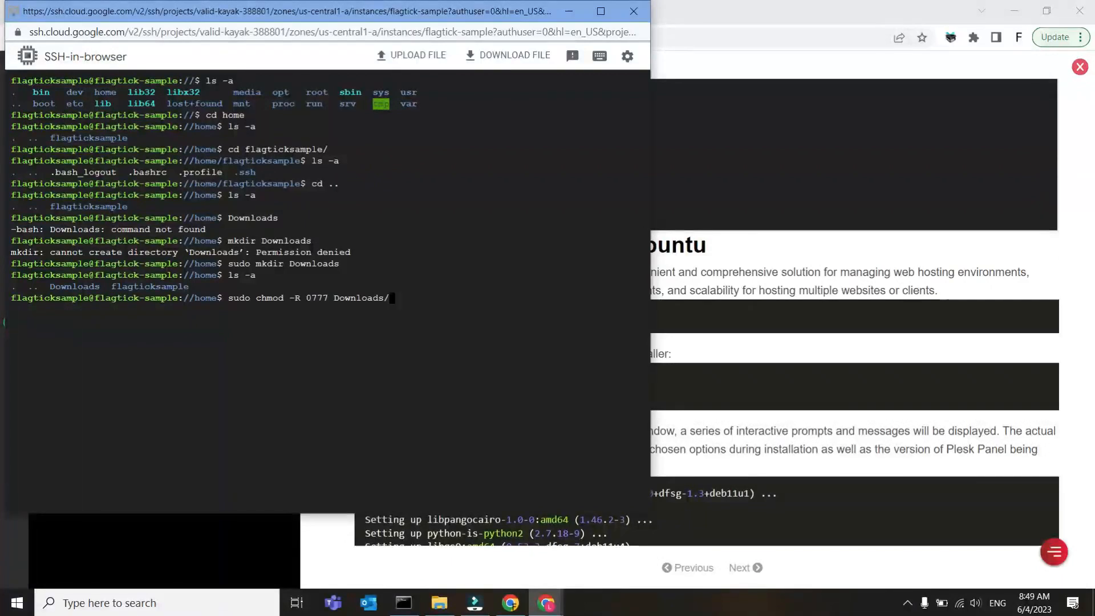
{"action": "key", "text": "Return"}
Move into the Downloads folder and list its empty contents
{"action": "type", "text": "cd Dow"}
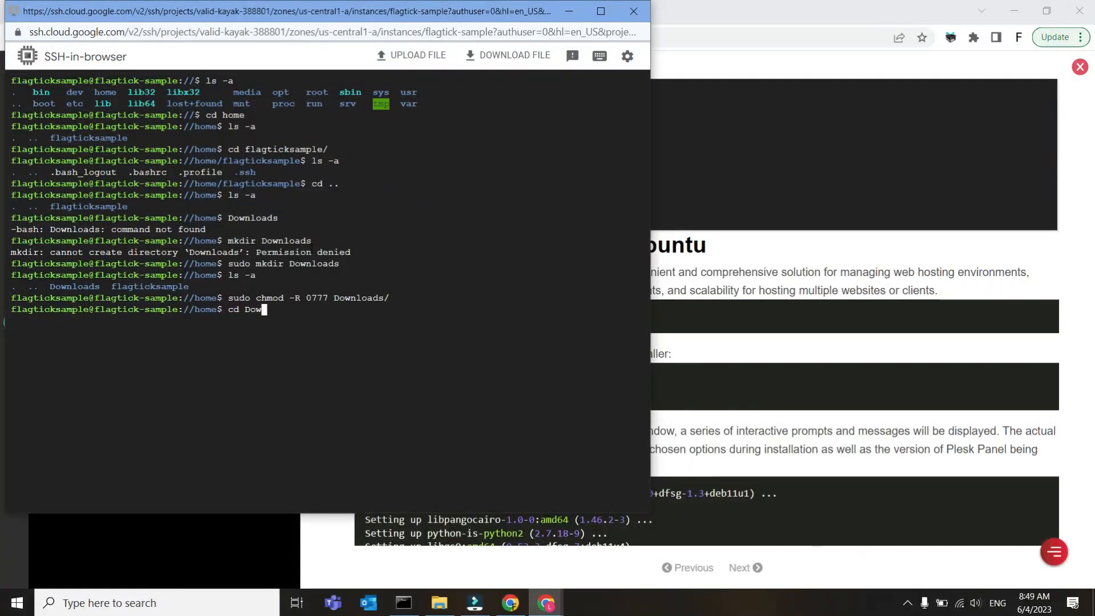
{"action": "key", "text": "Tab"}
{"action": "key", "text": "Return"}
{"action": "type", "text": "ls -a"}
{"action": "key", "text": "Return"}
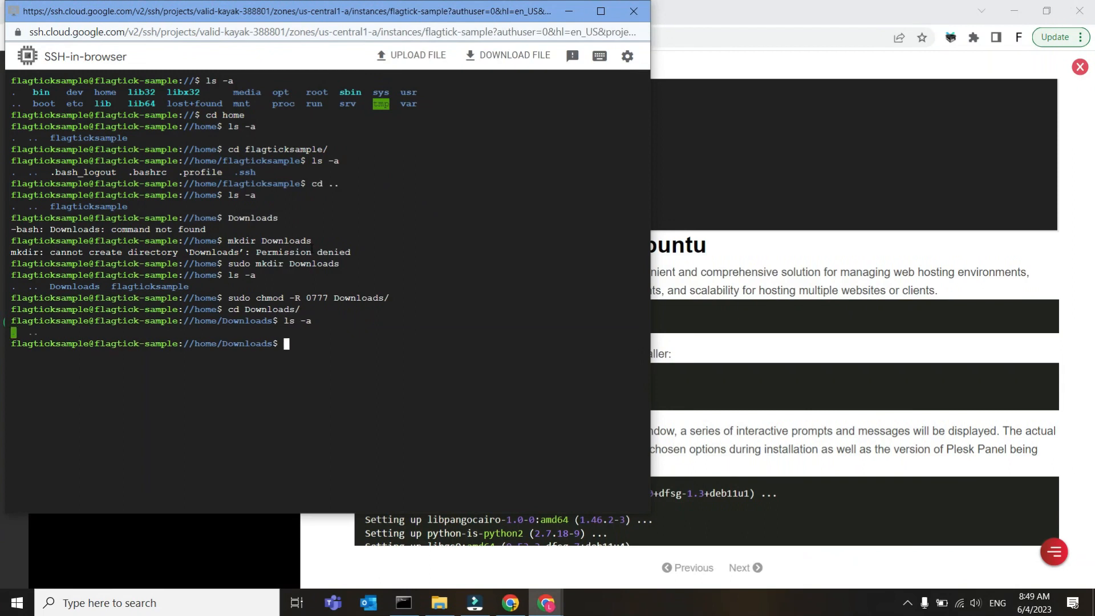
{"action": "right_click", "coordinate": [334, 337]}
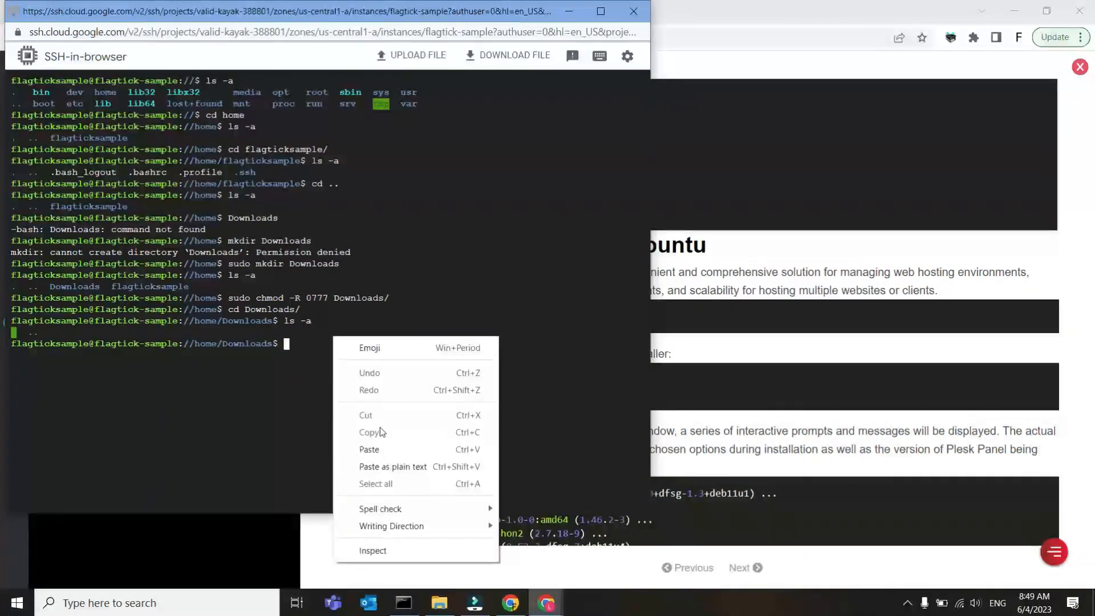
{"action": "left_click", "coordinate": [381, 450]}
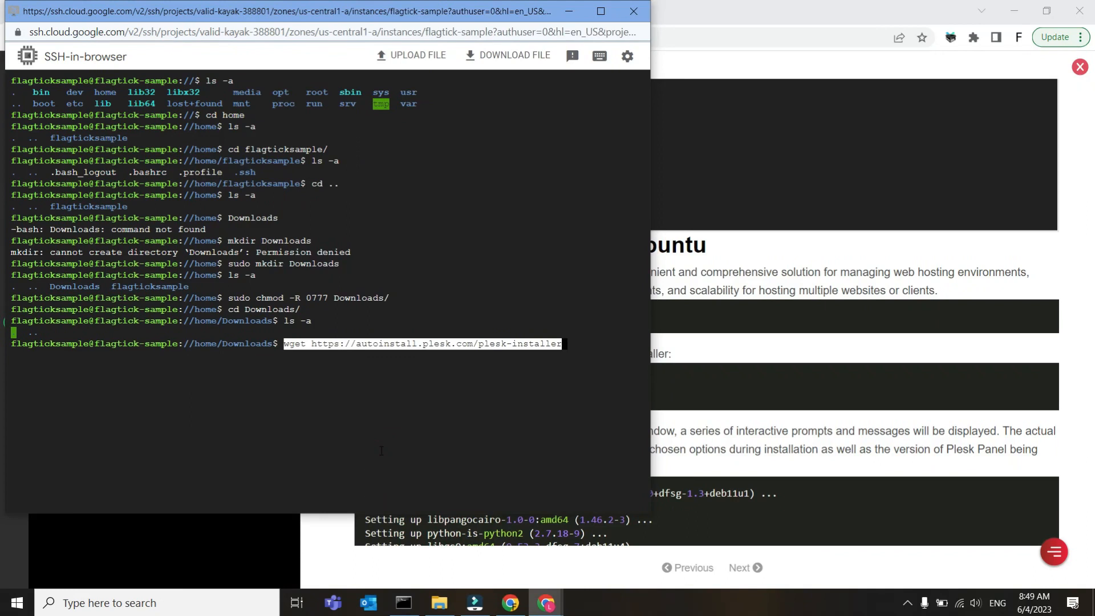
{"action": "key", "text": "Return"}
{"action": "type", "text": "ls -a"}
{"action": "key", "text": "Return"}
{"action": "type", "text": "cl"}
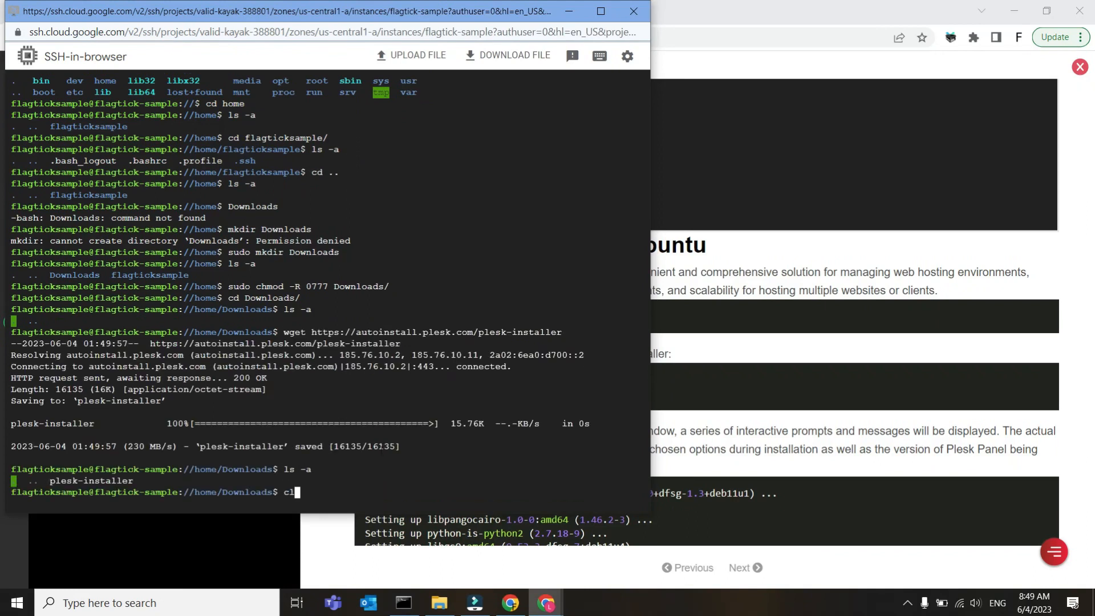
{"action": "type", "text": "ear"}
{"action": "key", "text": "Return"}
{"action": "type", "text": "ls -a"}
{"action": "key", "text": "Return"}
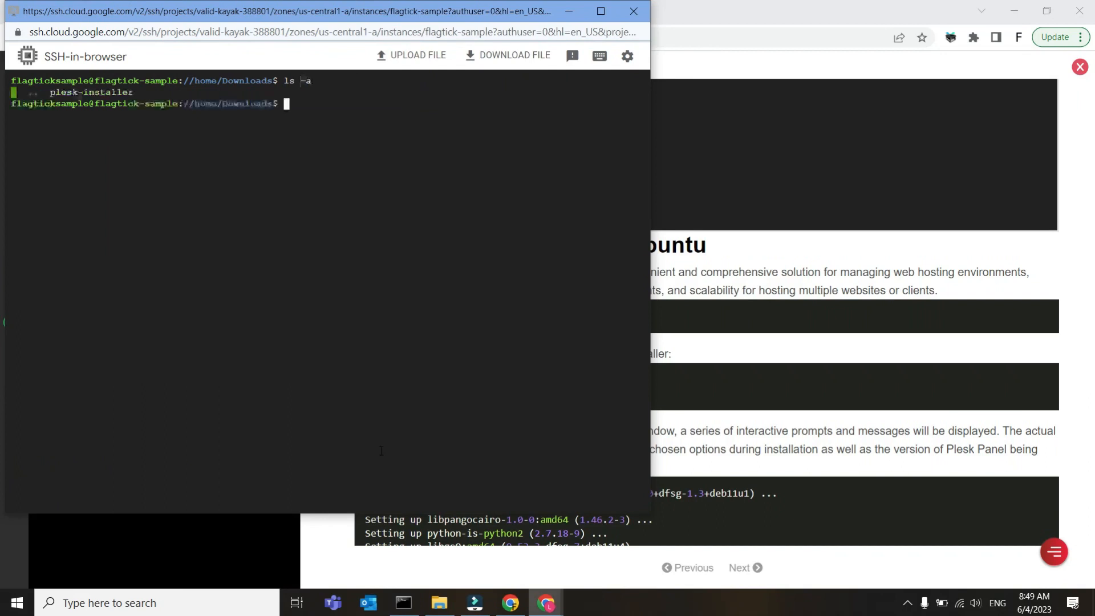
Copy chmod +x plesk-installer from the tutorial and run it to make the installer executable
{"action": "left_click", "coordinate": [784, 411]}
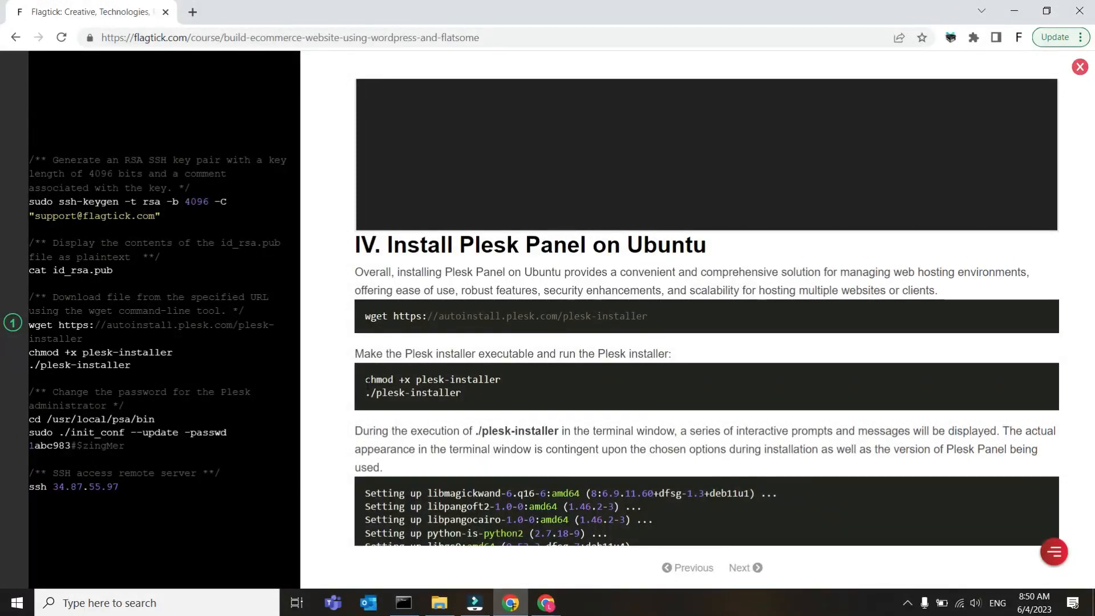
{"action": "left_click_drag", "start_coordinate": [366, 380], "coordinate": [524, 381]}
{"action": "key", "text": "ctrl+c"}
{"action": "key", "text": "alt+Tab"}
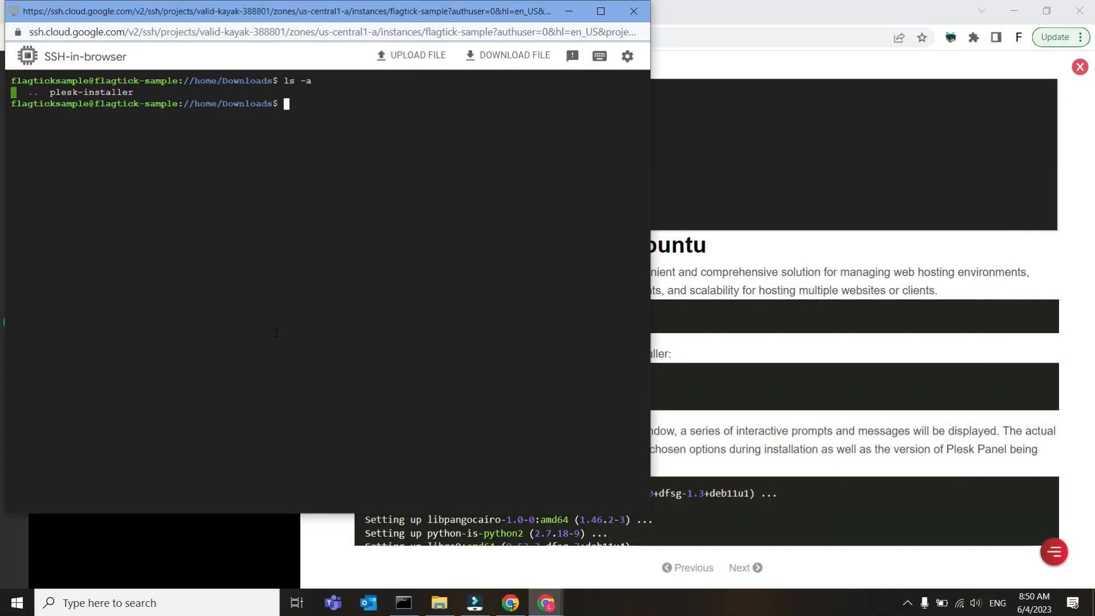
{"action": "right_click", "coordinate": [275, 332]}
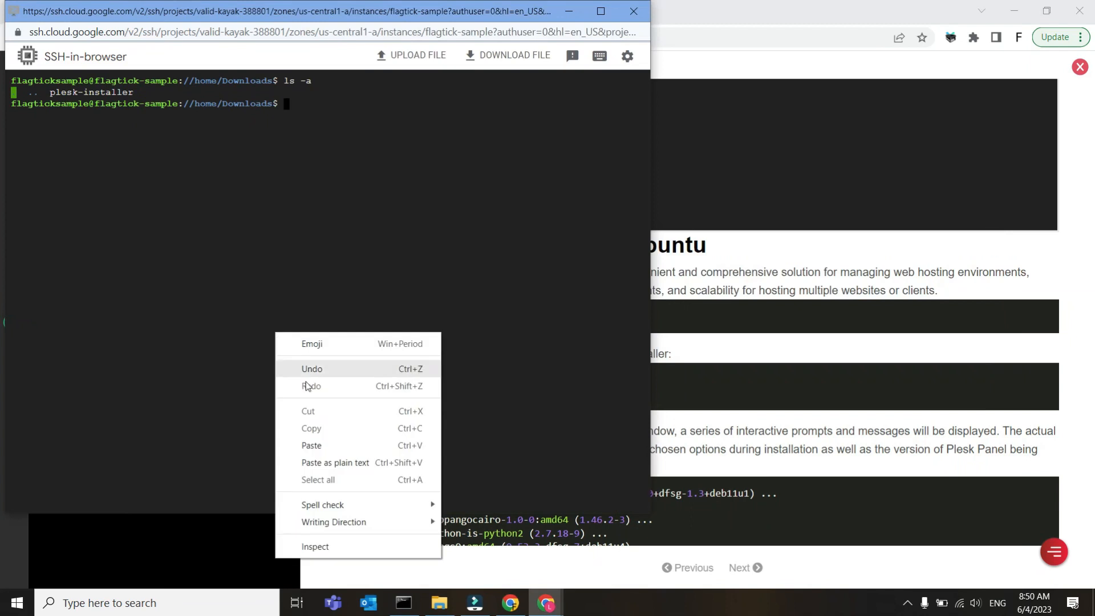
{"action": "left_click", "coordinate": [317, 446]}
{"action": "key", "text": "Return"}
Copy and run ./plesk-installer, which fails asking for superuser privileges
{"action": "key", "text": "alt+Tab"}
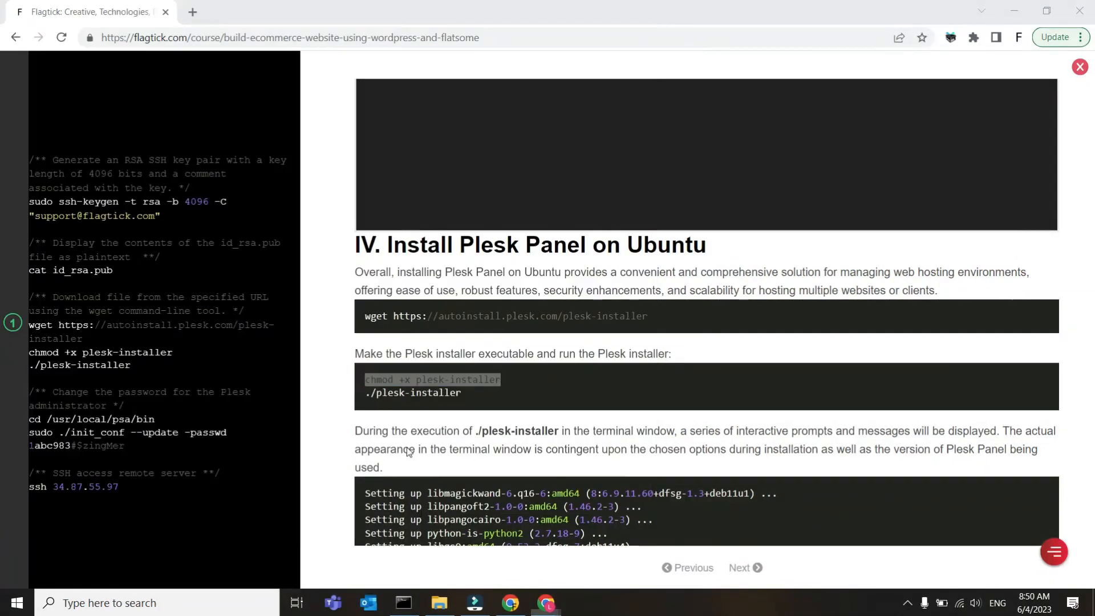
{"action": "left_click", "coordinate": [364, 392]}
{"action": "left_click_drag", "start_coordinate": [364, 394], "coordinate": [495, 406]}
{"action": "key", "text": "ctrl+c"}
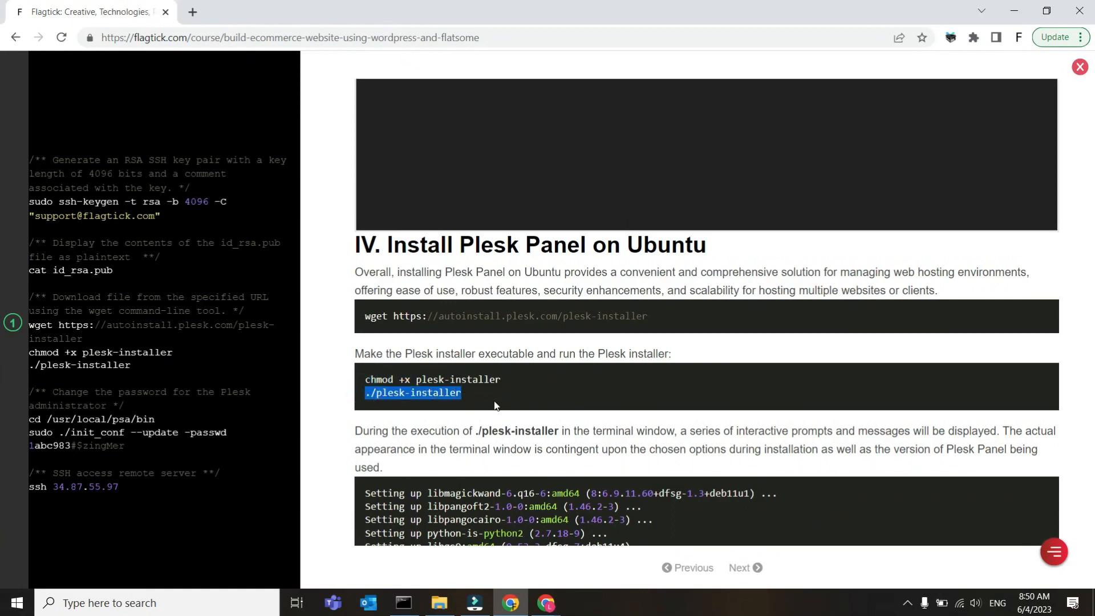
{"action": "key", "text": "alt+Tab"}
{"action": "right_click", "coordinate": [282, 205]}
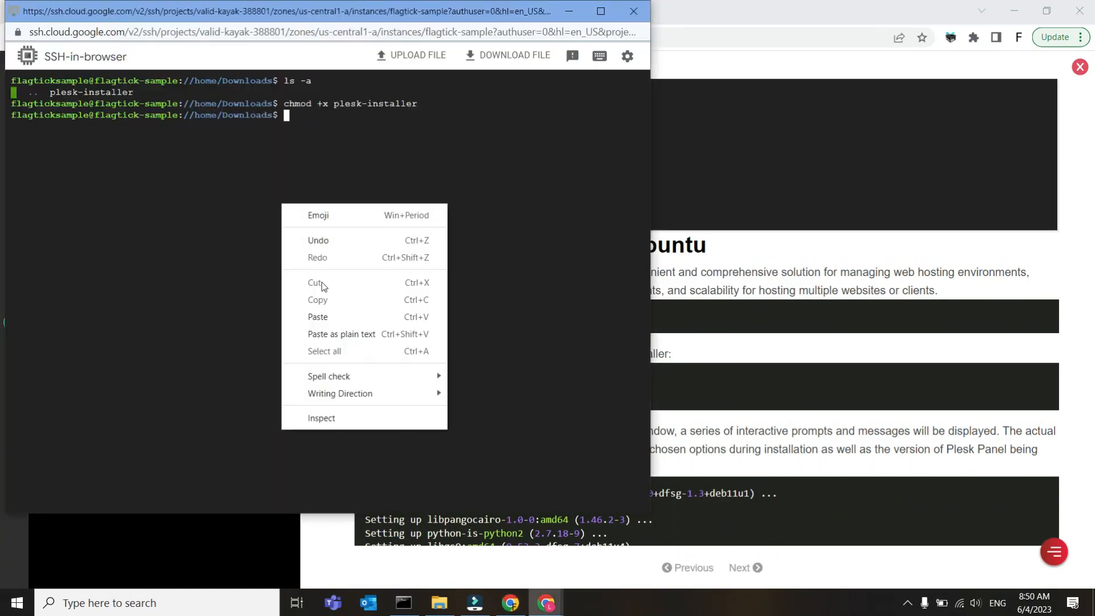
{"action": "left_click", "coordinate": [318, 318]}
{"action": "key", "text": "Return"}
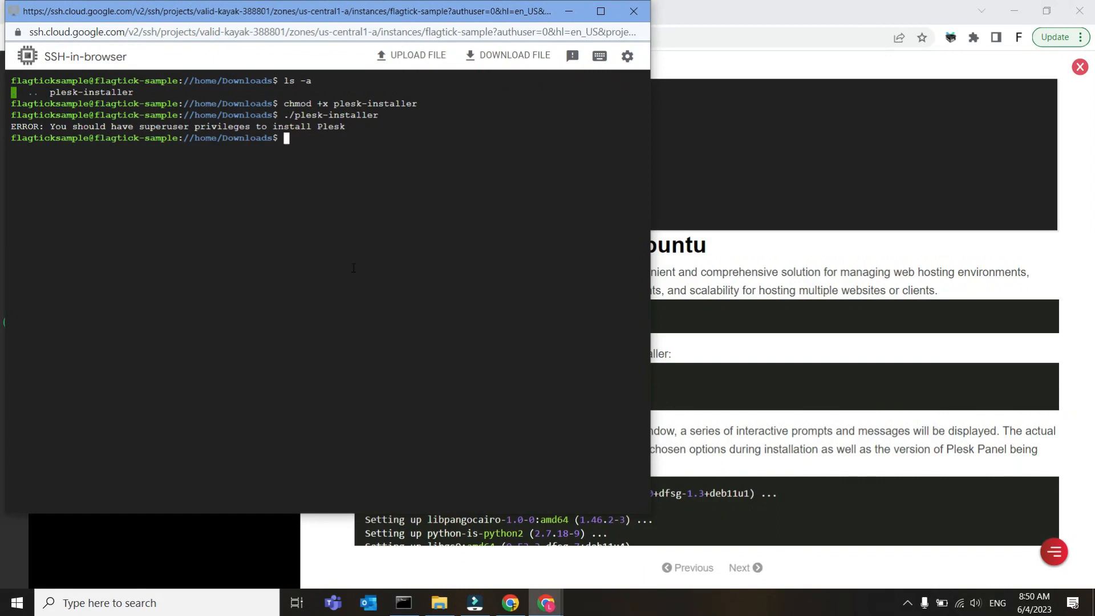
{"action": "key", "text": "alt+Tab"}
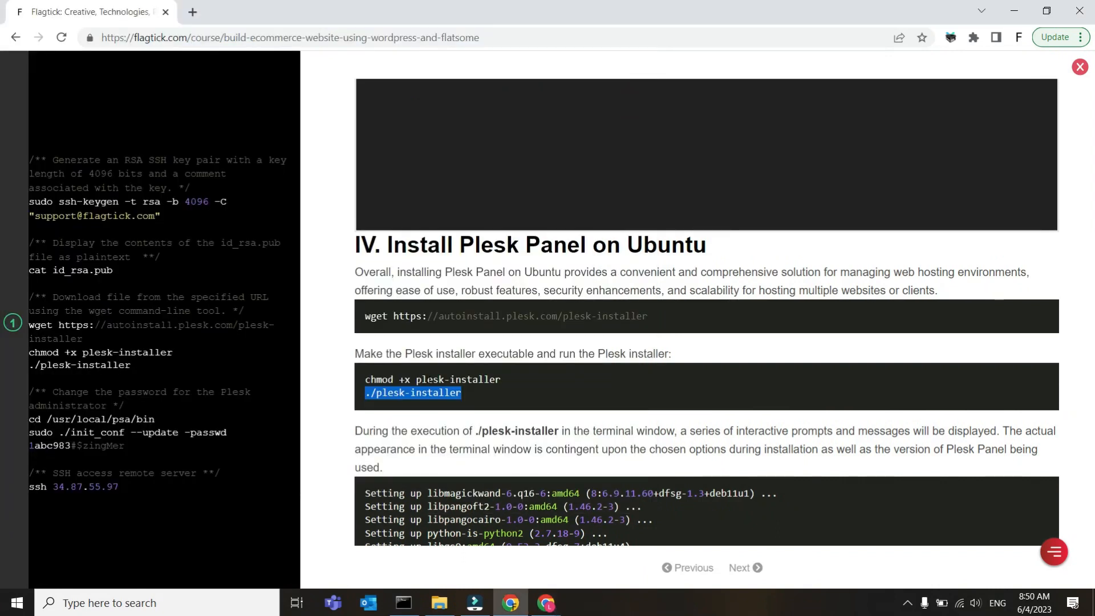
Rerun the installer with superuser rights as sudo ./plesk-installer
{"action": "key", "text": "alt+Tab"}
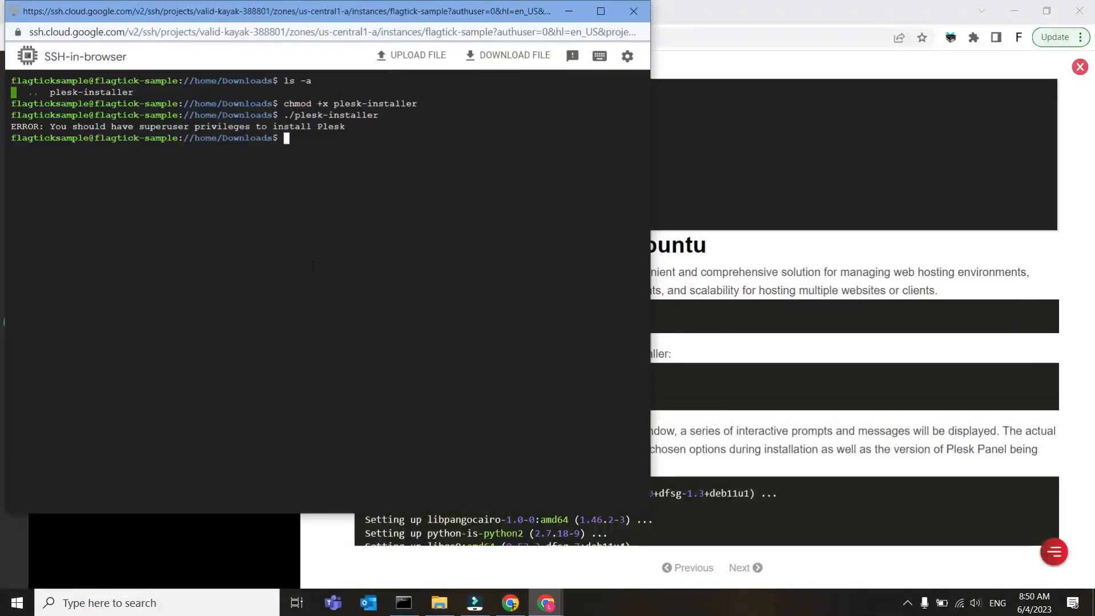
{"action": "type", "text": "sudo"}
{"action": "key", "text": "BackSpace"}
{"action": "key", "text": "BackSpace"}
{"action": "key", "text": "BackSpace"}
{"action": "key", "text": "BackSpace"}
{"action": "key", "text": "BackSpace"}
{"action": "key", "text": "Up"}
{"action": "key", "text": "Left"}
{"action": "key", "text": "Left"}
{"action": "key", "text": "Left"}
{"action": "key", "text": "Left"}
{"action": "key", "text": "Left"}
{"action": "key", "text": "Left"}
{"action": "key", "text": "Left"}
{"action": "key", "text": "Left"}
{"action": "key", "text": "Left"}
{"action": "key", "text": "Left"}
{"action": "key", "text": "Left"}
{"action": "key", "text": "Left"}
{"action": "key", "text": "Left"}
{"action": "key", "text": "Left"}
{"action": "key", "text": "Left"}
{"action": "key", "text": "Left"}
{"action": "key", "text": "Left"}
{"action": "type", "text": "sudo"}
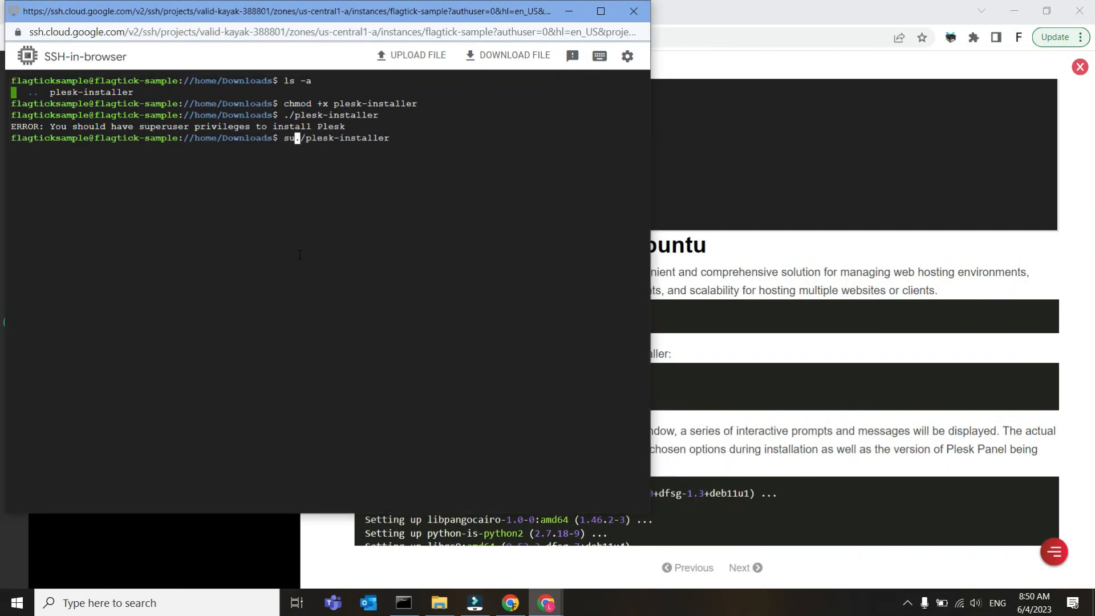
{"action": "key", "text": "Return"}
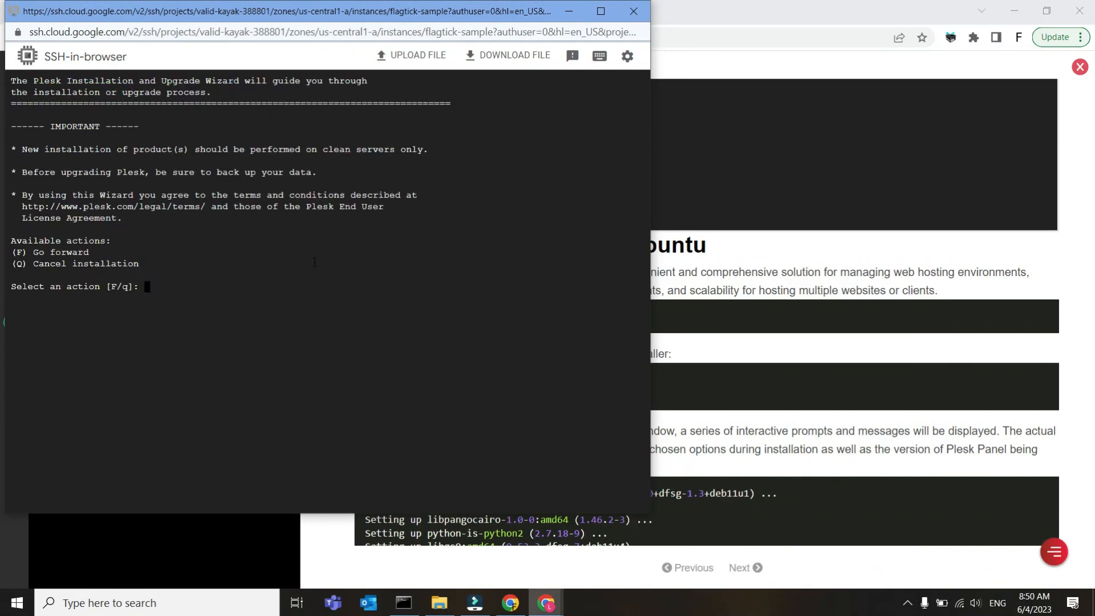
Answer F, Y, then F for Recommended, and start installing the 313 packages
{"action": "type", "text": "F"}
{"action": "key", "text": "Return"}
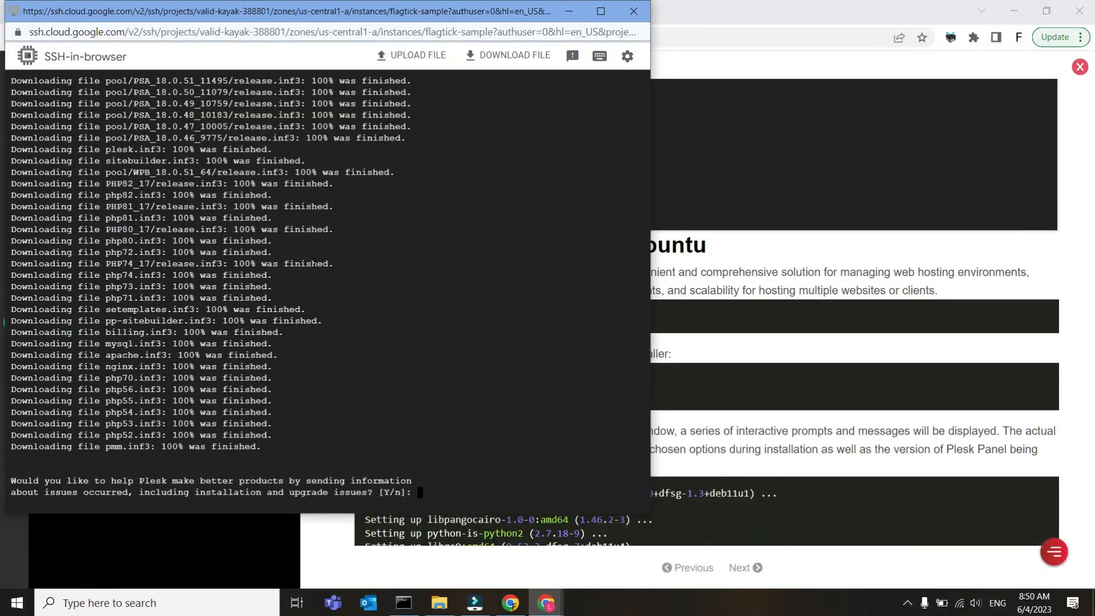
{"action": "type", "text": "Y"}
{"action": "key", "text": "Return"}
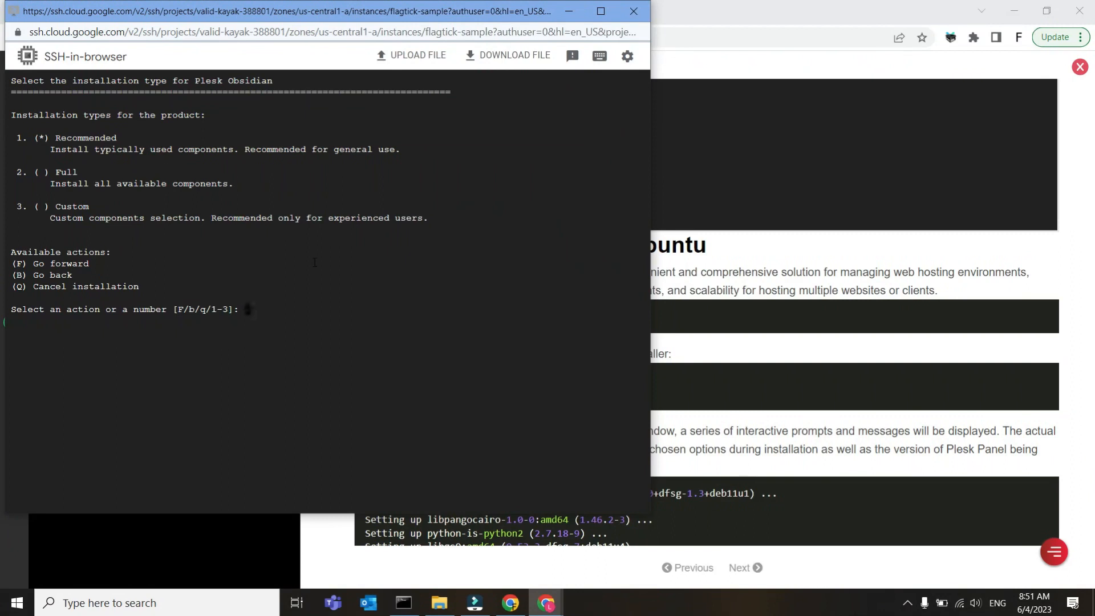
{"action": "type", "text": "F"}
{"action": "key", "text": "Return"}
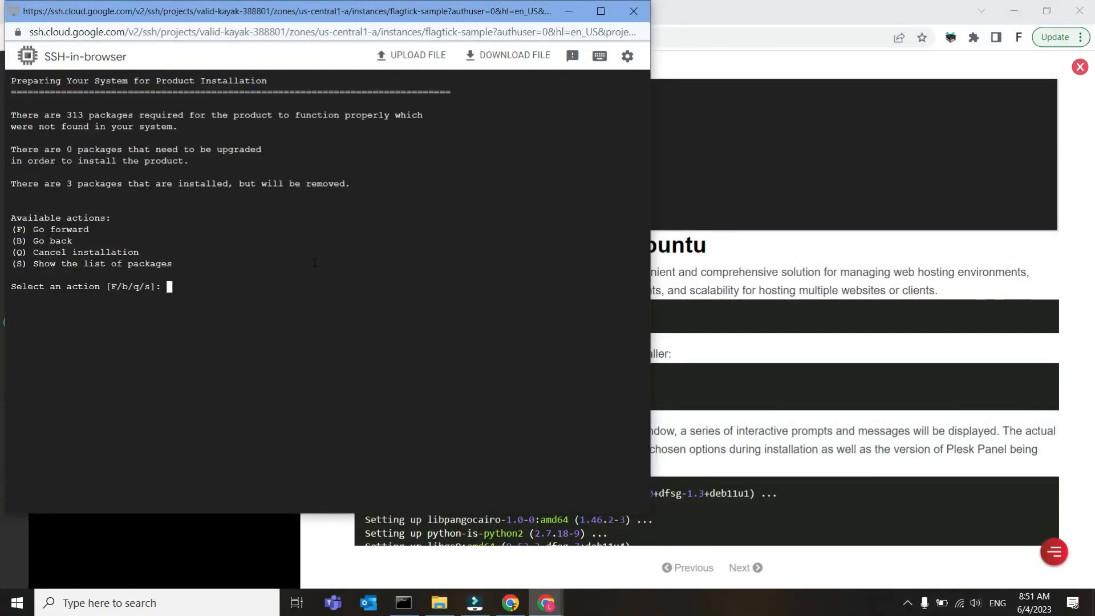
{"action": "key", "text": "Return"}
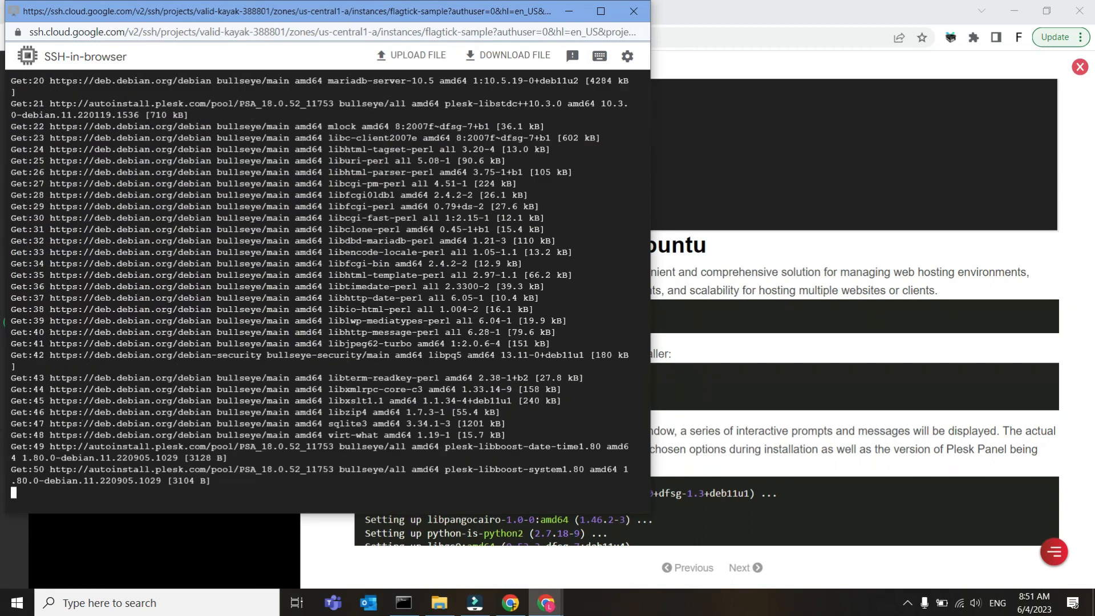
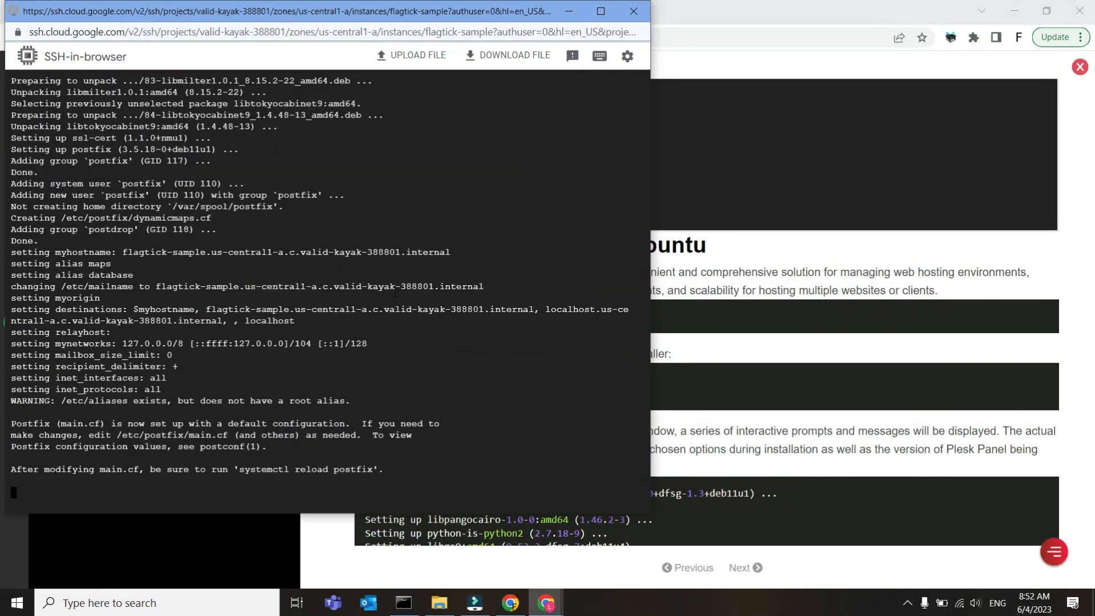
Scroll the tutorial down toward its Plesk admin password and license sections
{"action": "left_click", "coordinate": [674, 405]}
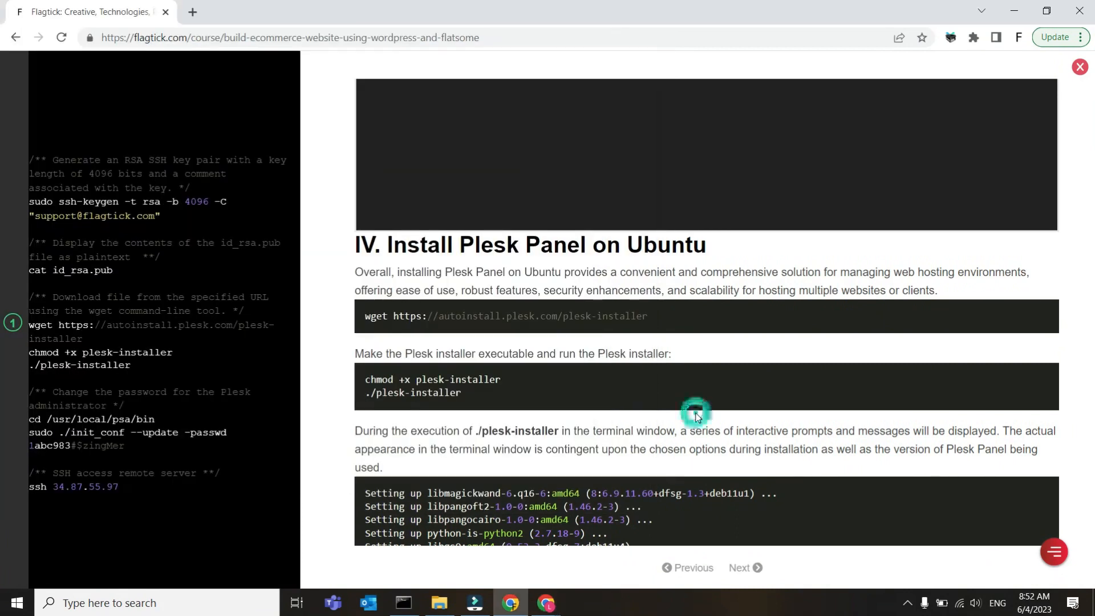
{"action": "scroll", "coordinate": [695, 411], "scroll_direction": "down", "scroll_amount": 1}
{"action": "scroll", "coordinate": [696, 418], "scroll_direction": "down", "scroll_amount": 6}
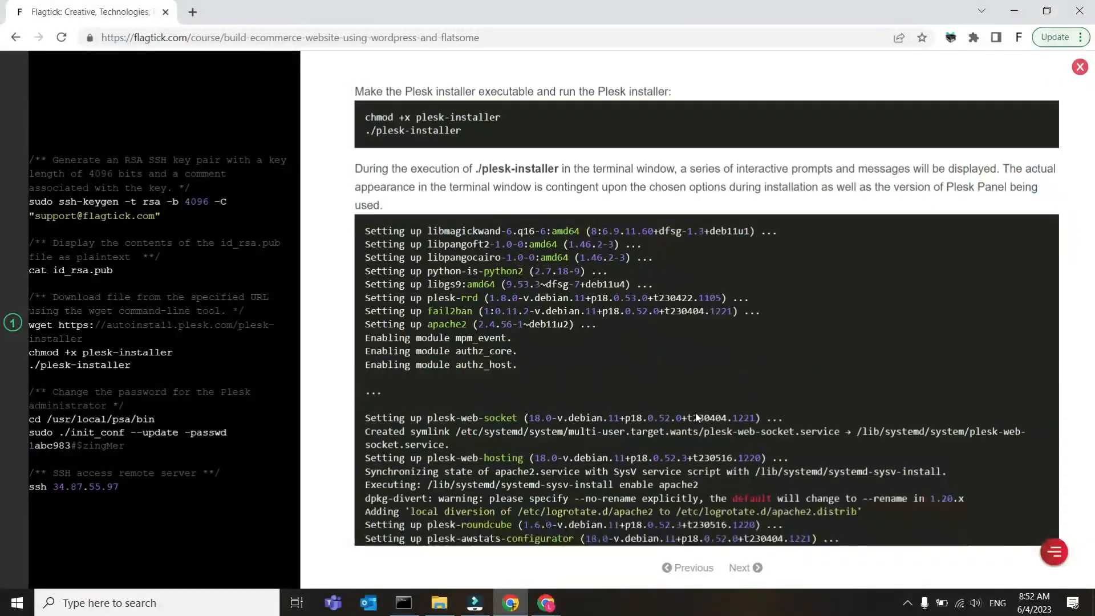
{"action": "scroll", "coordinate": [583, 407], "scroll_direction": "down", "scroll_amount": 2}
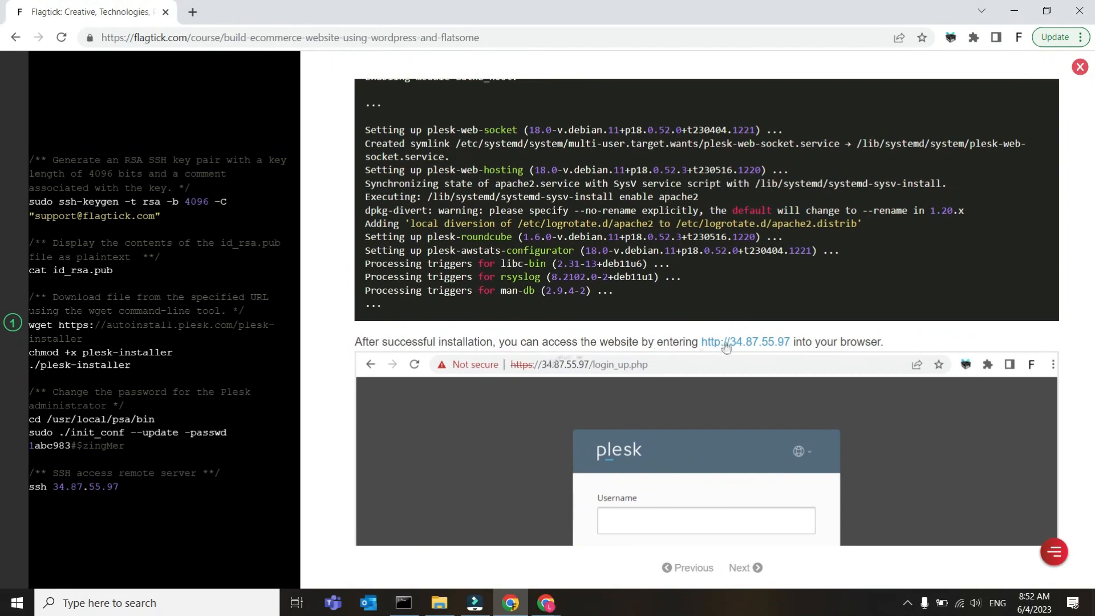
{"action": "scroll", "coordinate": [755, 344], "scroll_direction": "down", "scroll_amount": 1}
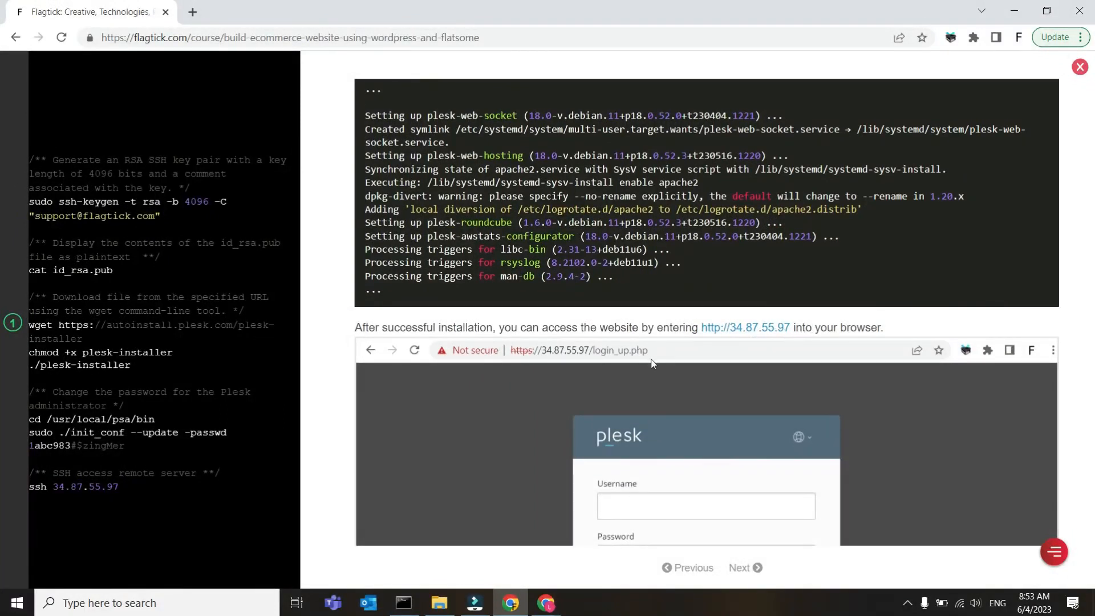
{"action": "scroll", "coordinate": [653, 362], "scroll_direction": "down", "scroll_amount": 1}
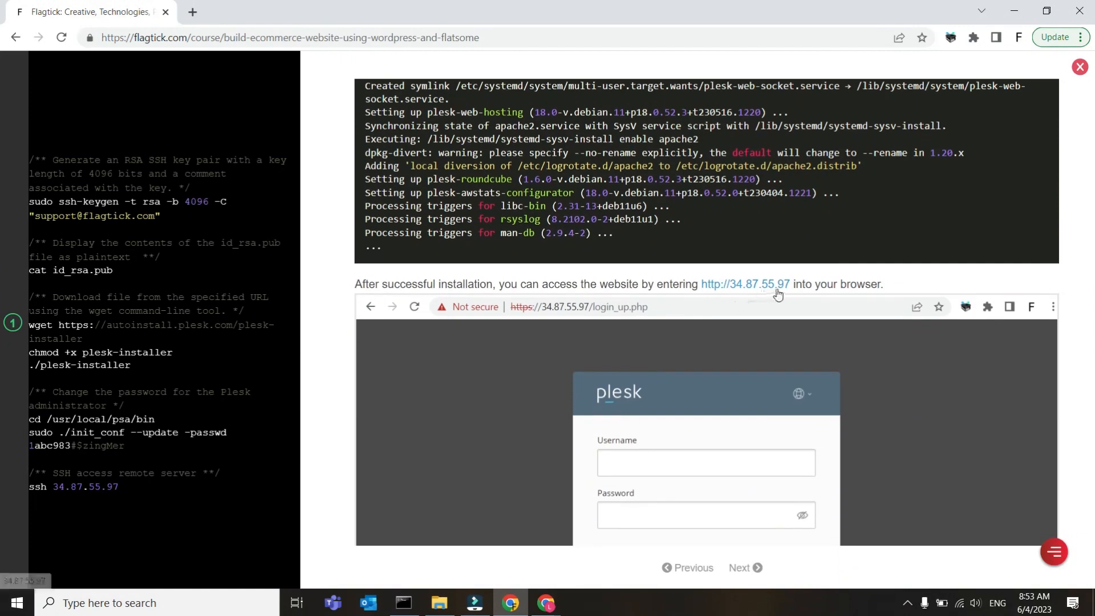
{"action": "scroll", "coordinate": [629, 317], "scroll_direction": "down", "scroll_amount": 1}
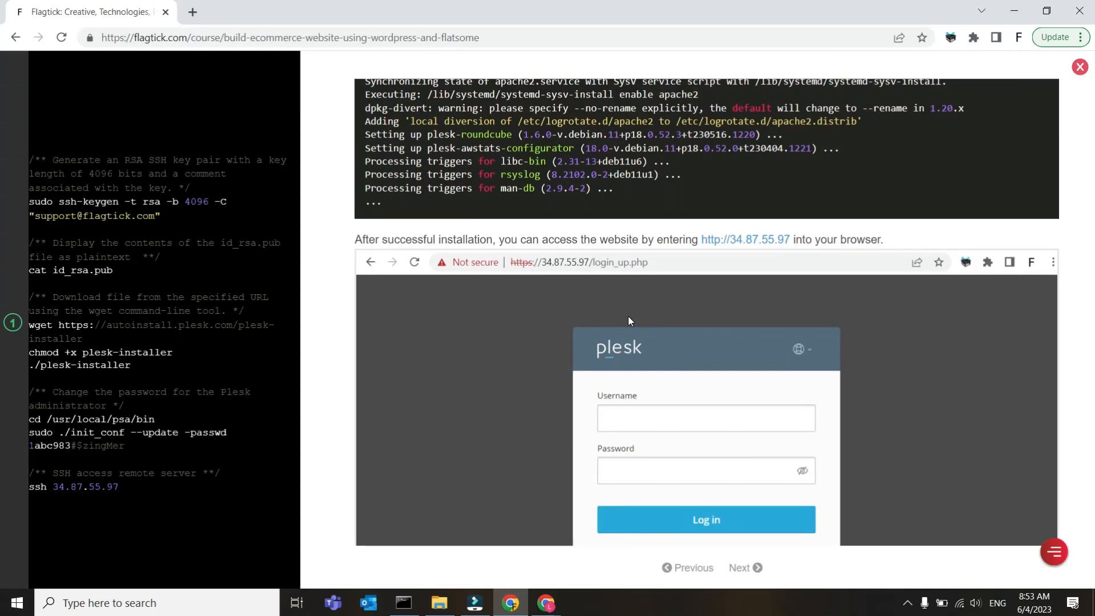
Highlight the admin username and the two password-change commands in the tutorial
{"action": "key", "text": "alt+Tab"}
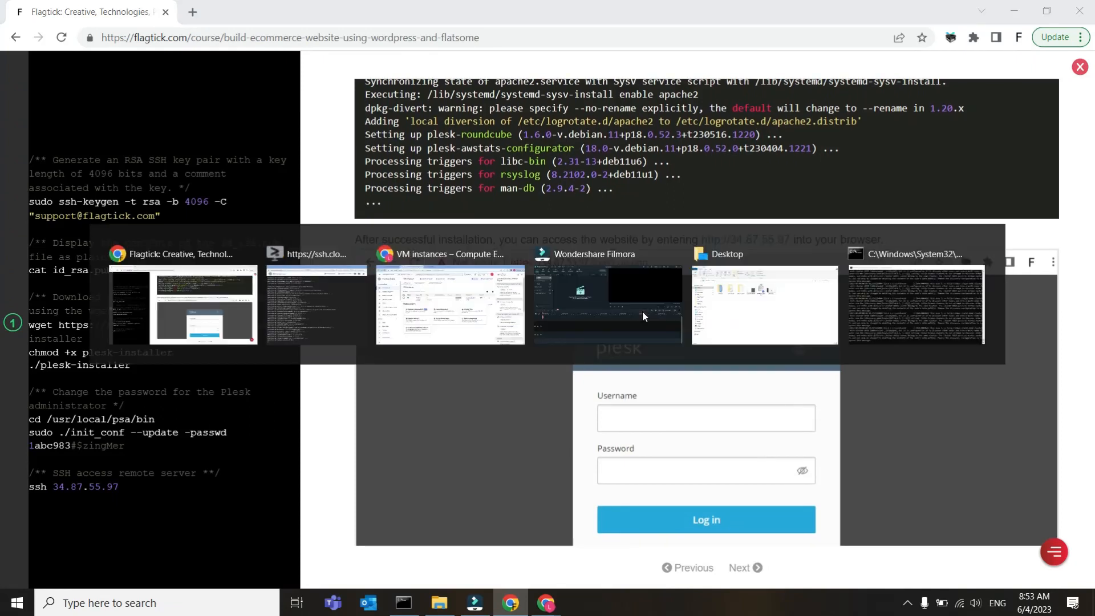
{"action": "key", "text": "alt+Tab"}
{"action": "key", "text": "alt+Tab"}
{"action": "key", "text": "alt+Tab"}
{"action": "scroll", "coordinate": [511, 330], "scroll_direction": "down", "scroll_amount": 4}
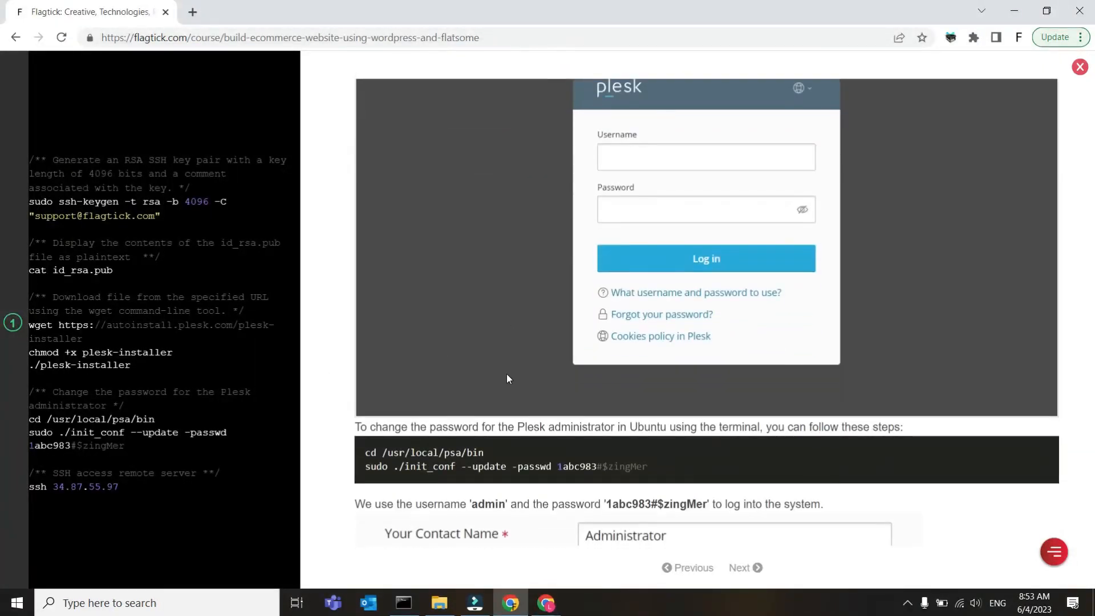
{"action": "scroll", "coordinate": [506, 374], "scroll_direction": "down", "scroll_amount": 1}
{"action": "scroll", "coordinate": [507, 374], "scroll_direction": "down", "scroll_amount": 1}
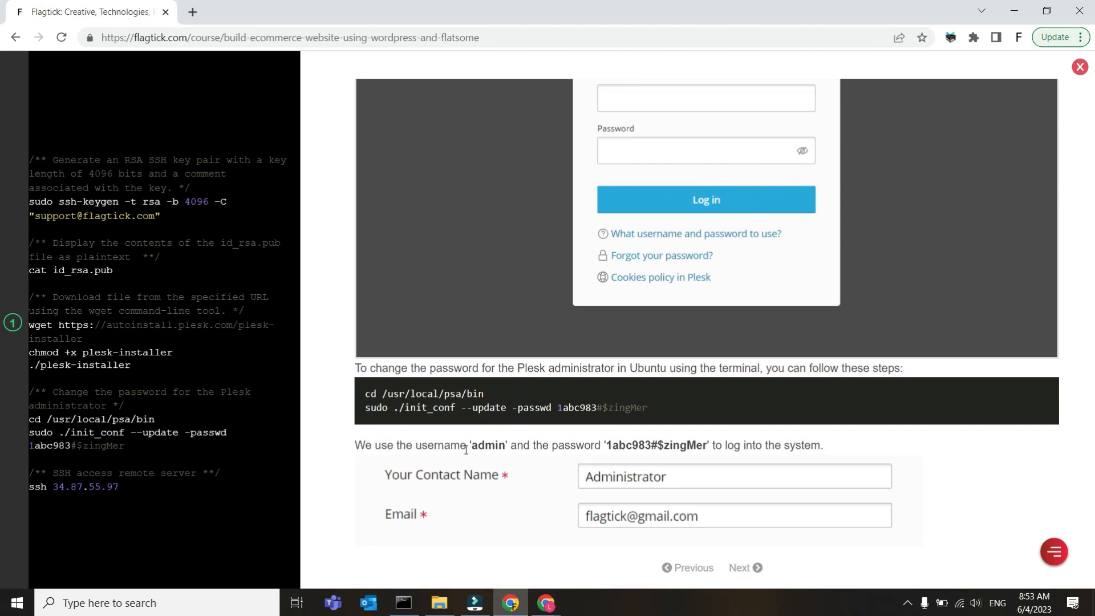
{"action": "left_click_drag", "start_coordinate": [474, 449], "coordinate": [497, 447]}
{"action": "left_click_drag", "start_coordinate": [366, 394], "coordinate": [656, 419]}
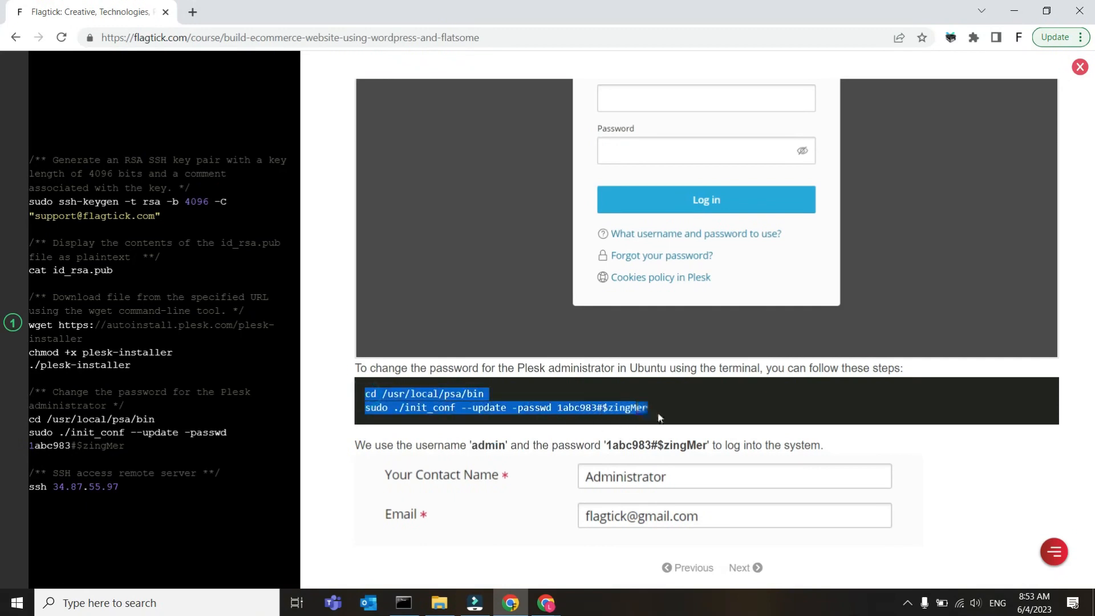
{"action": "left_click", "coordinate": [688, 401]}
Check the installer's progress in the SSH terminal, alternating with the tutorial
{"action": "key", "text": "alt+Tab"}
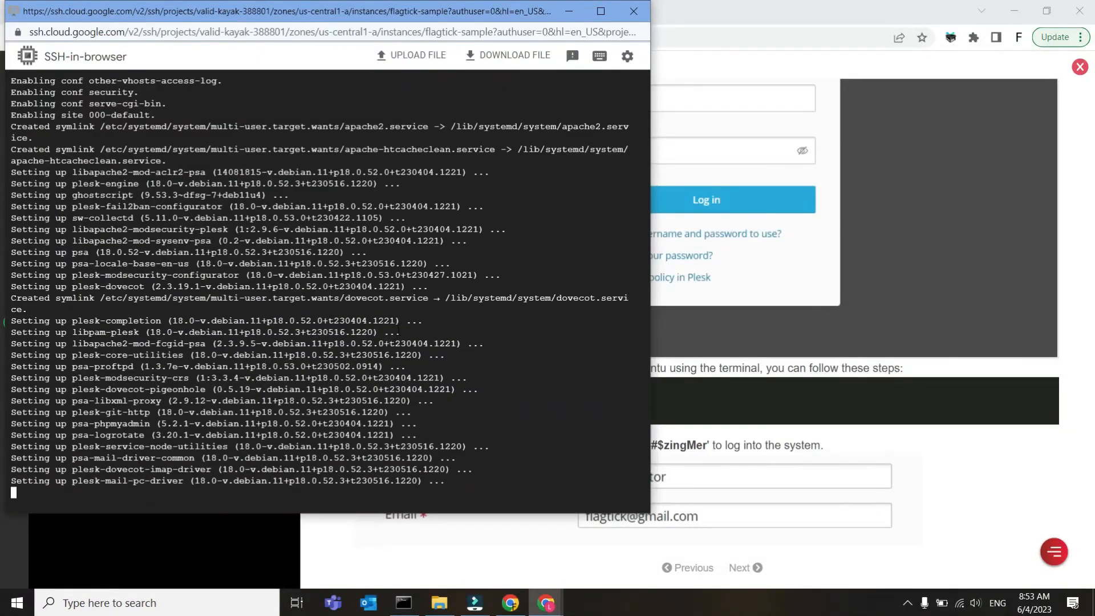
{"action": "left_click", "coordinate": [659, 370]}
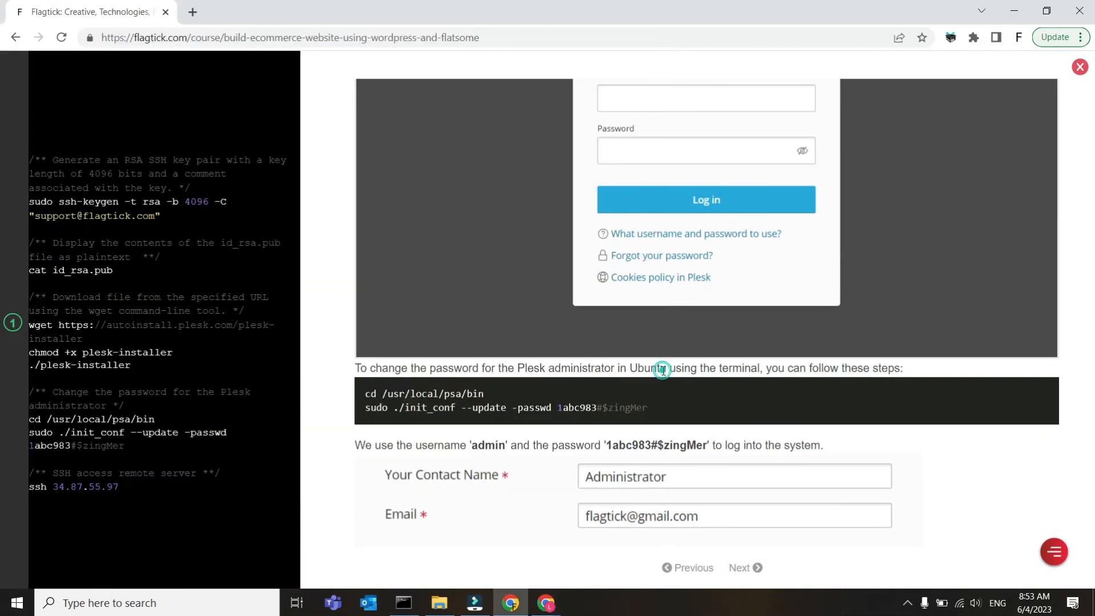
{"action": "scroll", "coordinate": [662, 371], "scroll_direction": "down", "scroll_amount": 6}
{"action": "scroll", "coordinate": [665, 375], "scroll_direction": "up", "scroll_amount": 1}
{"action": "scroll", "coordinate": [664, 375], "scroll_direction": "up", "scroll_amount": 5}
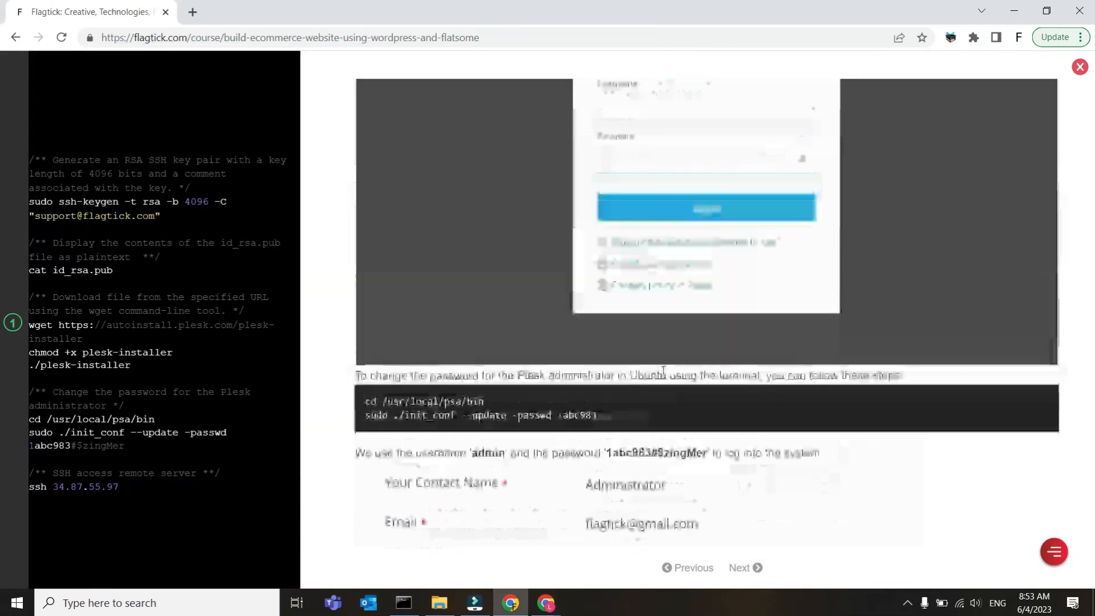
{"action": "key", "text": "alt+Tab"}
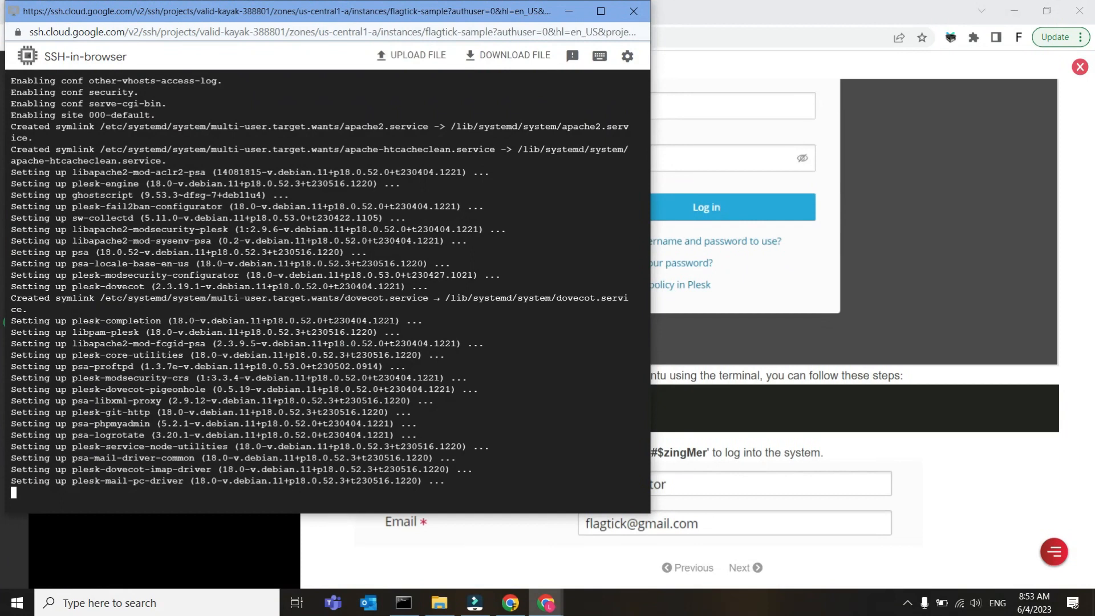
{"action": "left_click", "coordinate": [685, 341]}
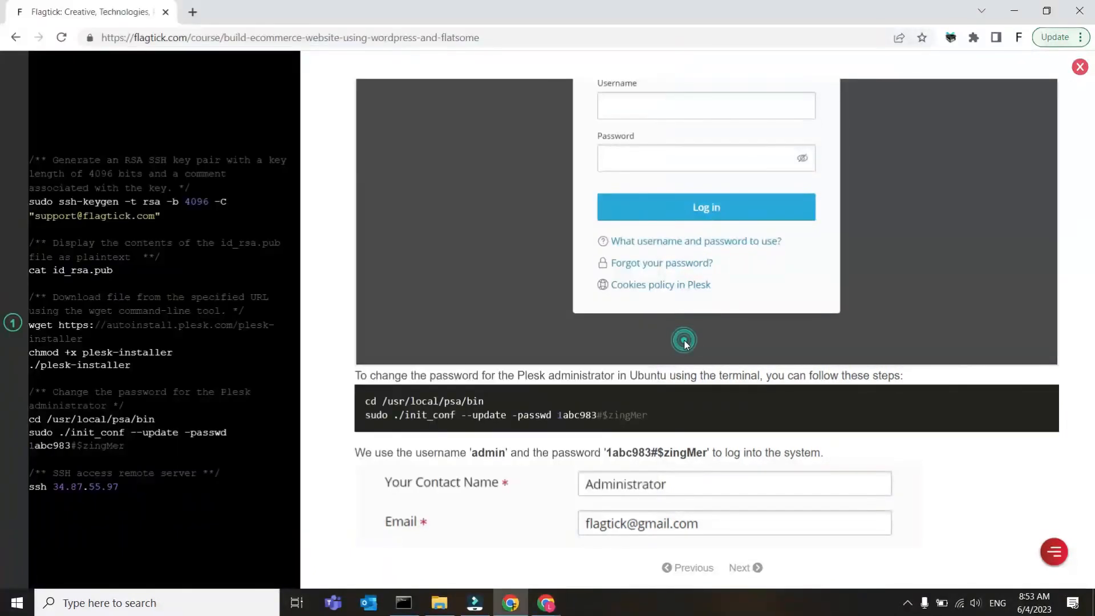
{"action": "key", "text": "alt+Tab"}
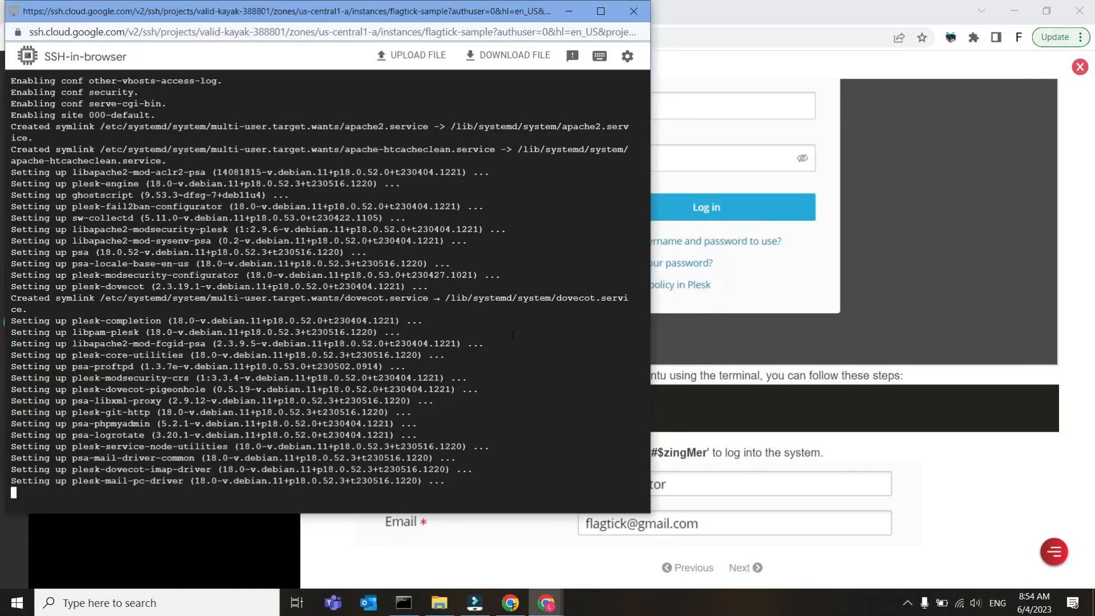
{"action": "key", "text": "alt+Tab"}
{"action": "key", "text": "alt+Tab"}
{"action": "scroll", "coordinate": [328, 290], "scroll_direction": "up", "scroll_amount": 3}
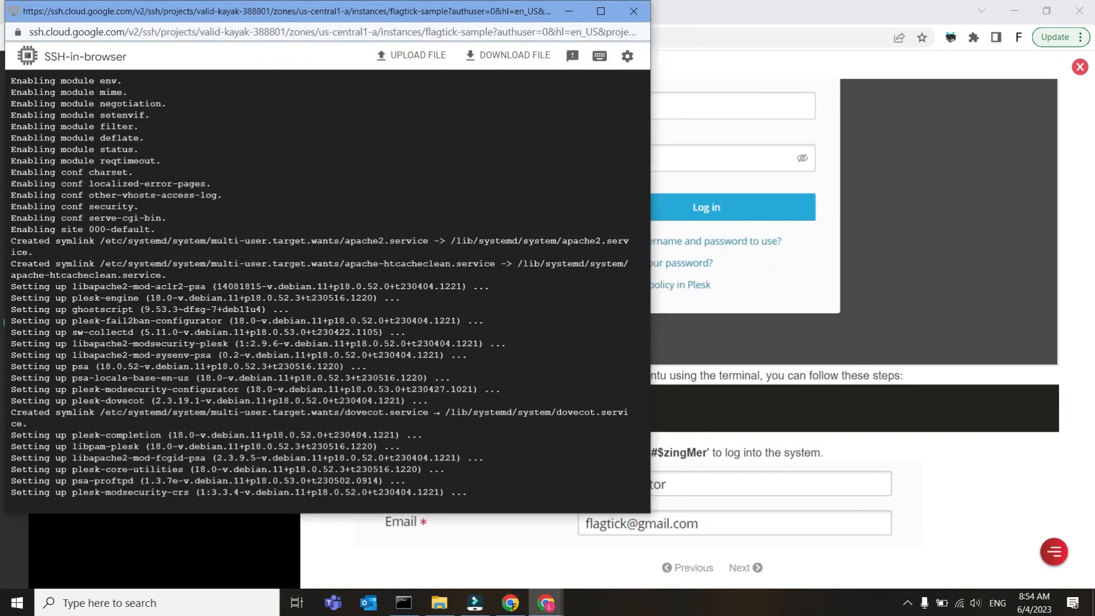
{"action": "scroll", "coordinate": [327, 289], "scroll_direction": "down", "scroll_amount": 3}
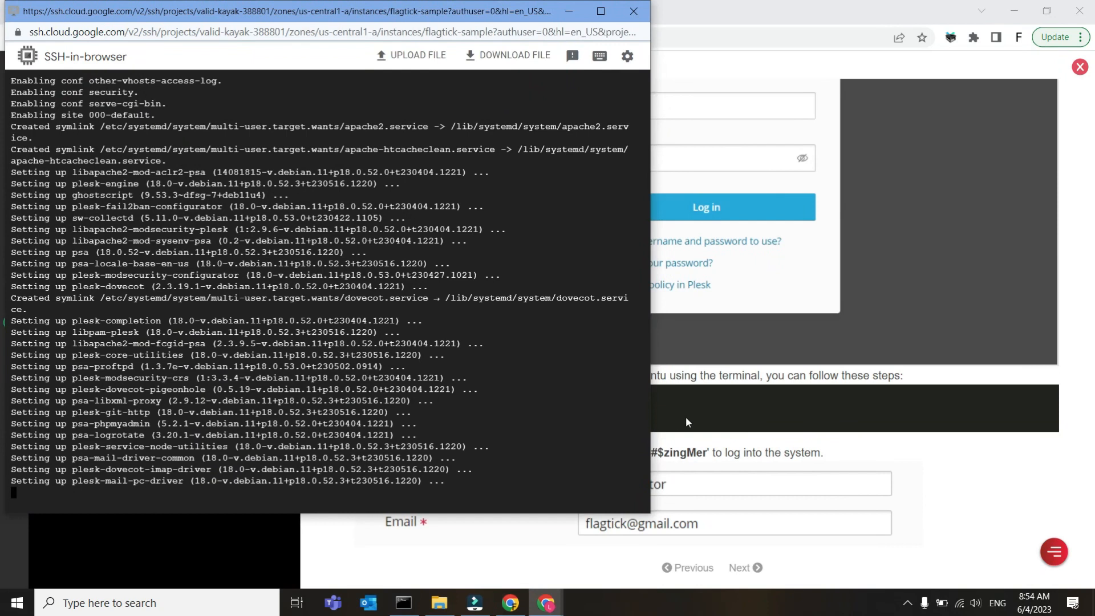
Review the tutorial's Password and License sections while the installation keeps running
{"action": "key", "text": "alt+Tab"}
{"action": "scroll", "coordinate": [481, 483], "scroll_direction": "down", "scroll_amount": 5}
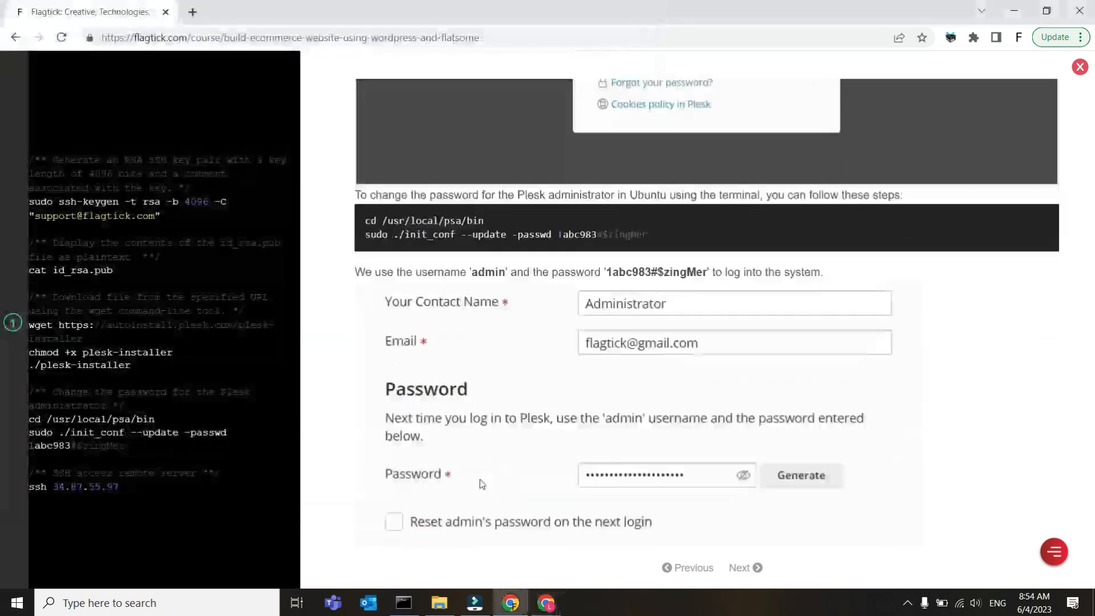
{"action": "scroll", "coordinate": [481, 484], "scroll_direction": "down", "scroll_amount": 1}
{"action": "scroll", "coordinate": [481, 479], "scroll_direction": "down", "scroll_amount": 4}
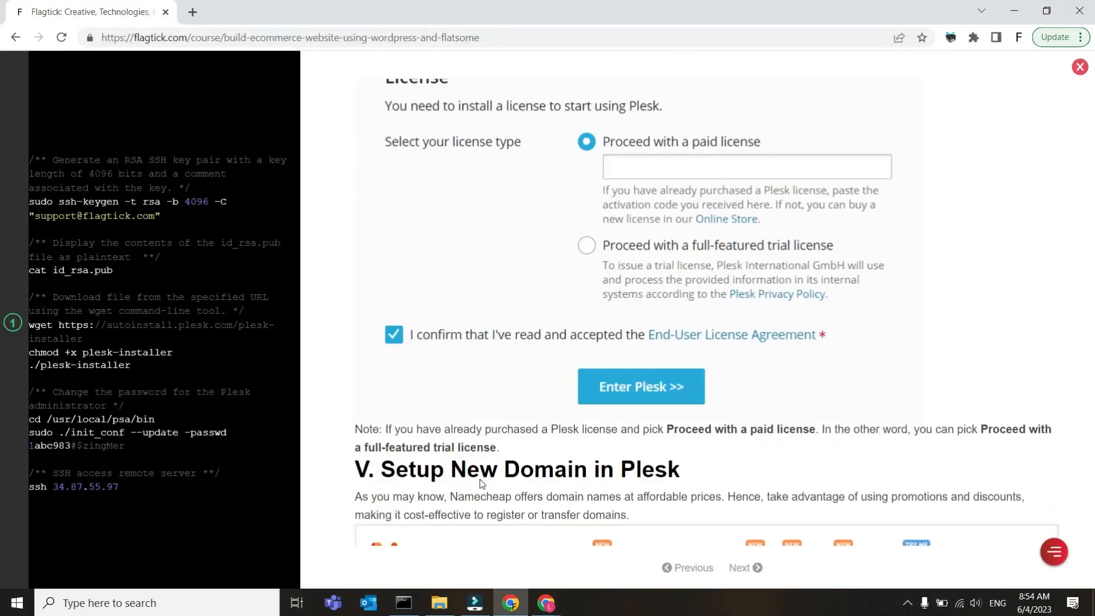
{"action": "scroll", "coordinate": [481, 479], "scroll_direction": "up", "scroll_amount": 5}
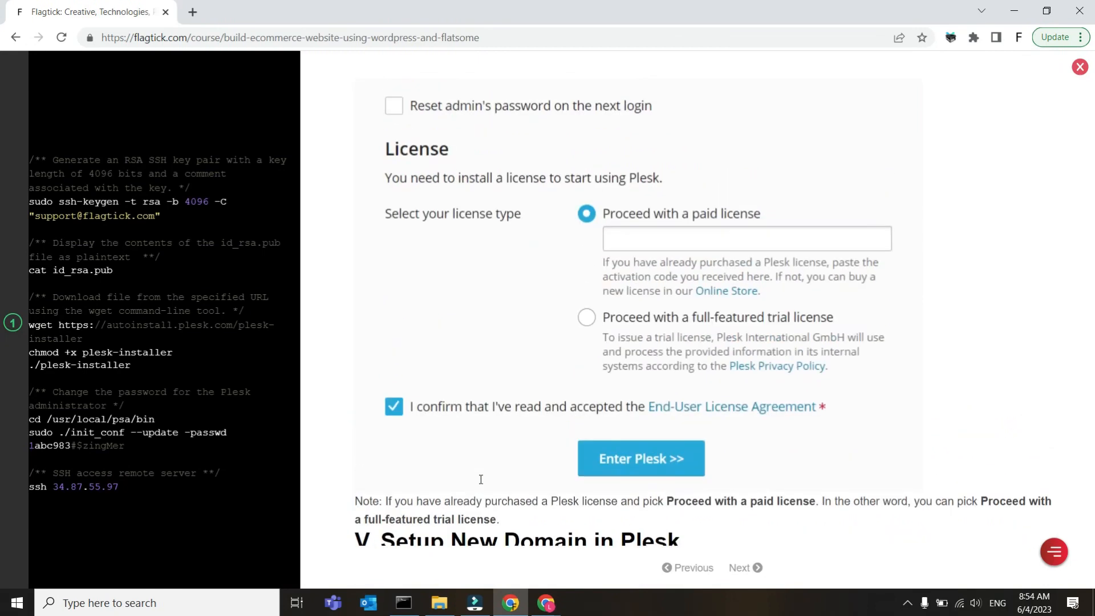
{"action": "scroll", "coordinate": [480, 483], "scroll_direction": "up", "scroll_amount": 3}
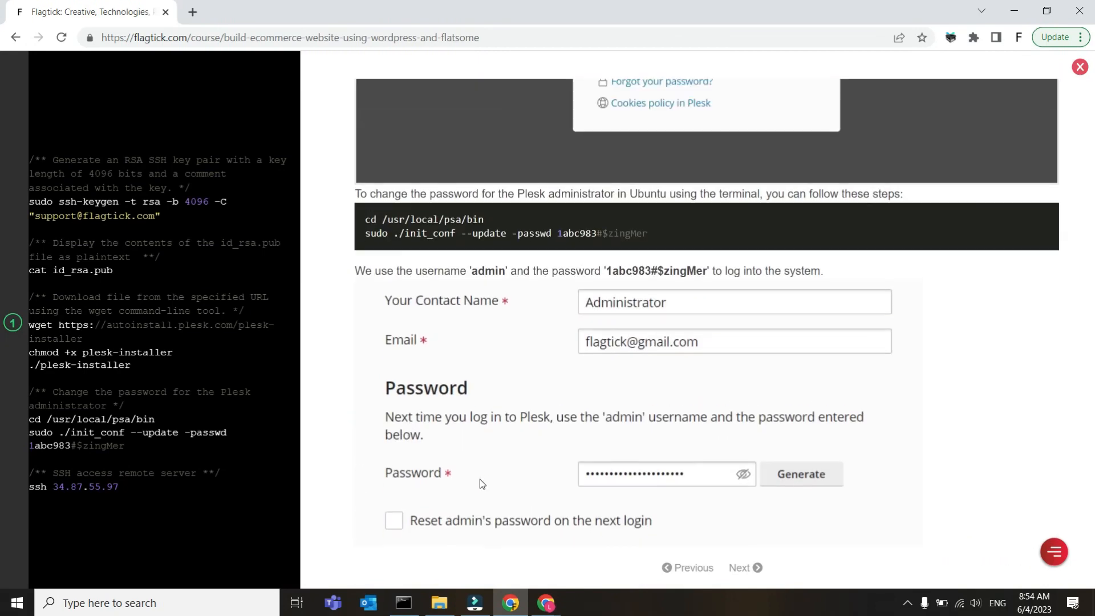
{"action": "key", "text": "alt+Tab"}
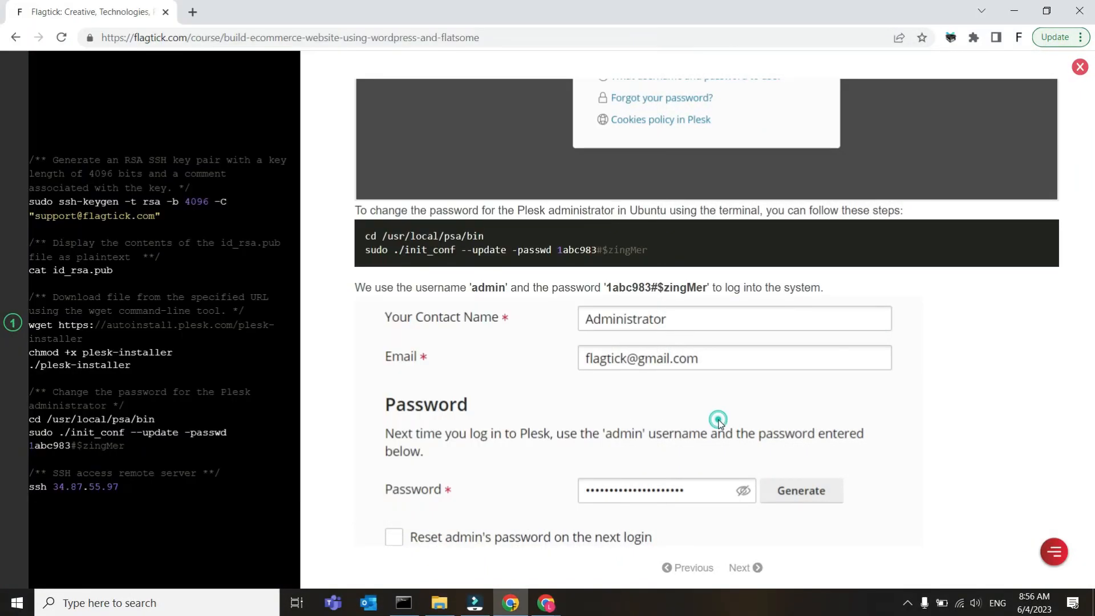
After 'Installation is finished' appears, scroll the tutorial up to its Plesk login screenshot
{"action": "left_click", "coordinate": [719, 424]}
{"action": "left_click", "coordinate": [547, 605]}
{"action": "left_click", "coordinate": [608, 549]}
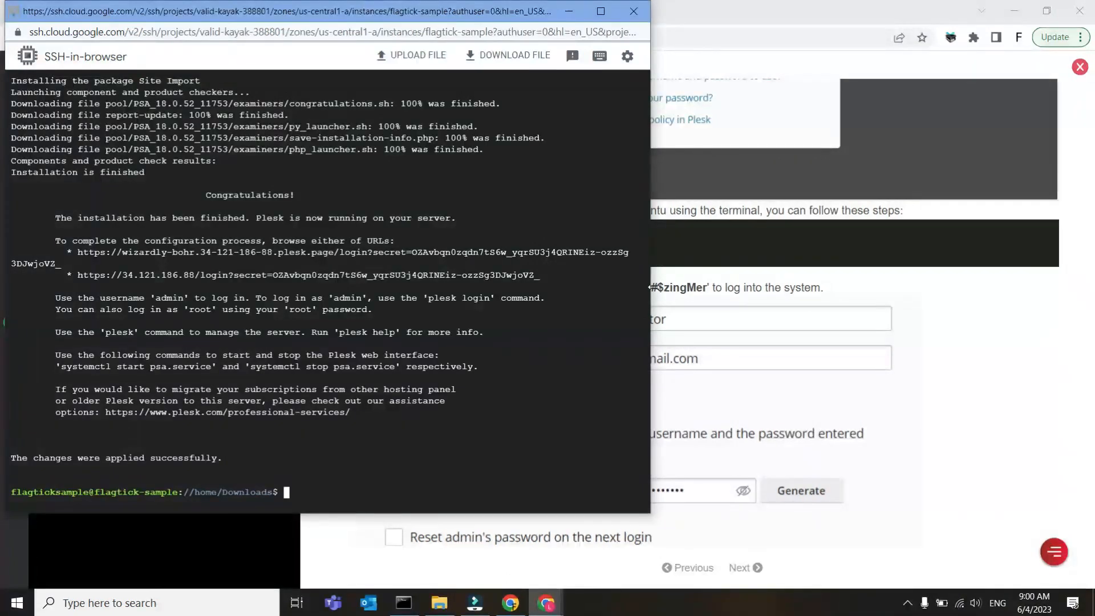
{"action": "left_click", "coordinate": [695, 283]}
{"action": "scroll", "coordinate": [695, 285], "scroll_direction": "up", "scroll_amount": 10}
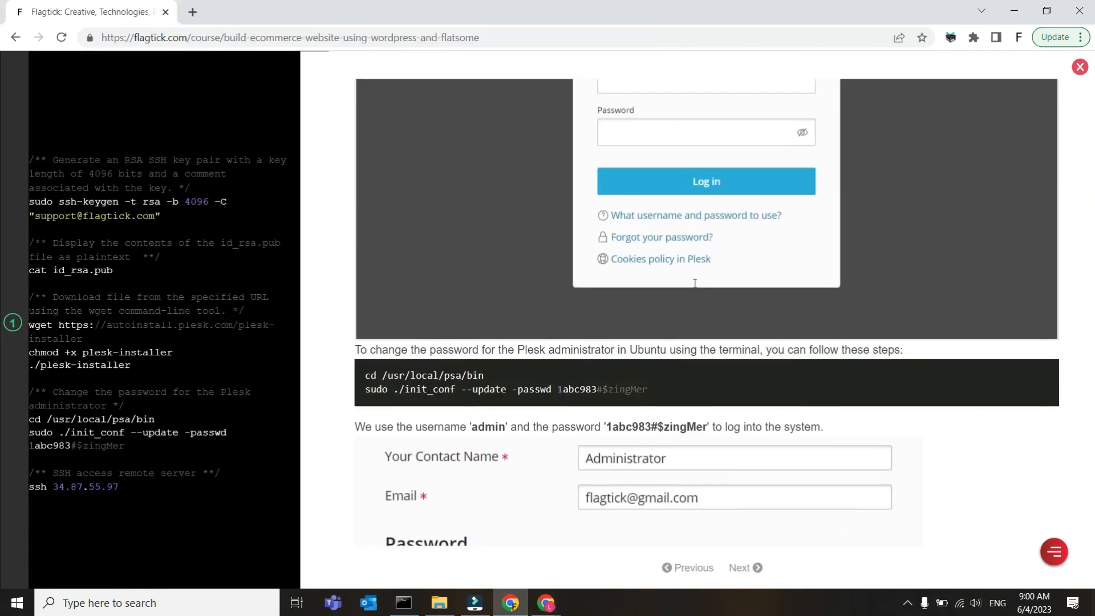
{"action": "scroll", "coordinate": [570, 275], "scroll_direction": "up", "scroll_amount": 1}
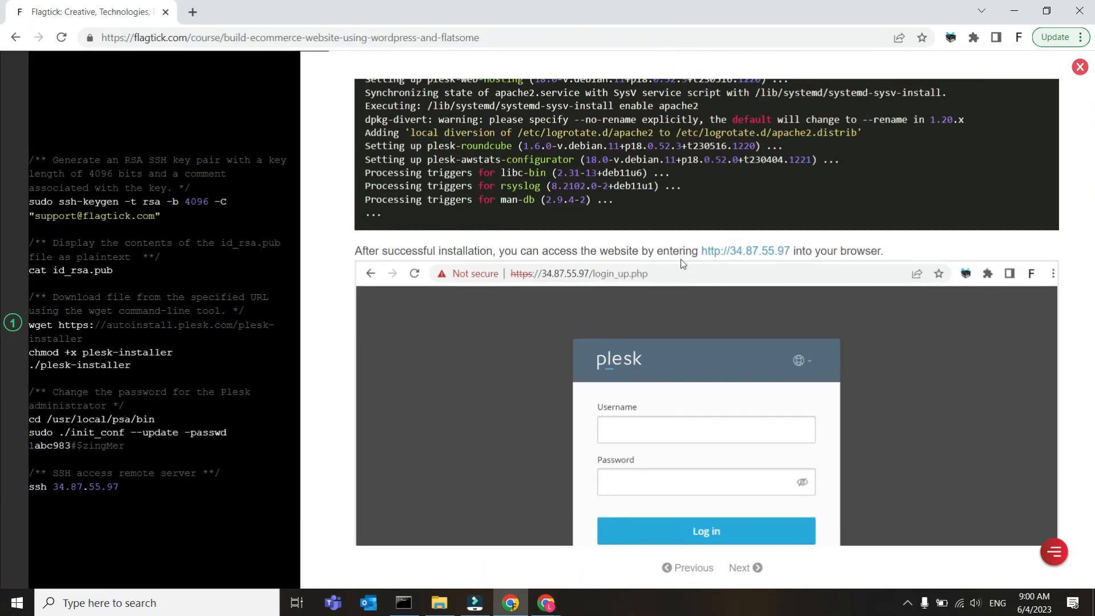
Copy the external IP 34.121.186.88, load it, and proceed past the certificate warning
{"action": "left_click", "coordinate": [547, 603]}
{"action": "left_click", "coordinate": [494, 562]}
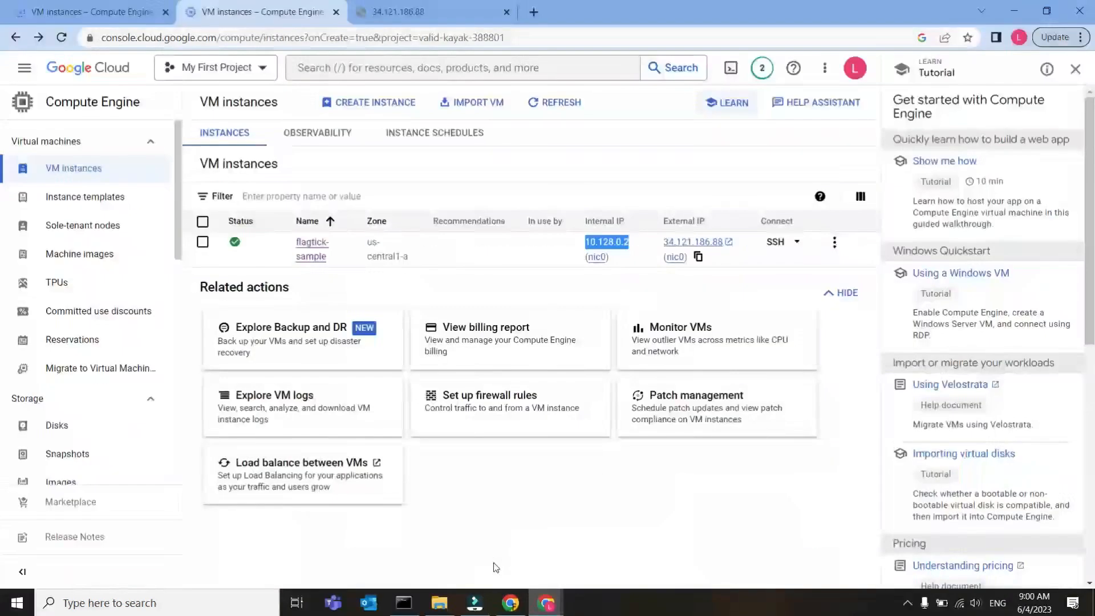
{"action": "left_click", "coordinate": [698, 257]}
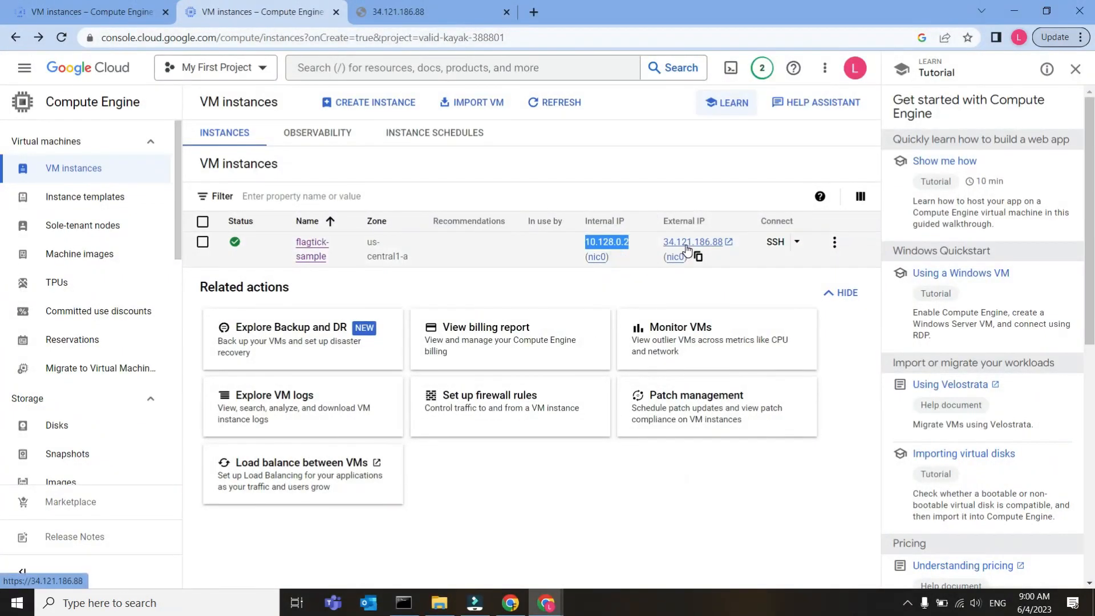
{"action": "left_click", "coordinate": [463, 6]}
{"action": "left_click", "coordinate": [404, 38]}
{"action": "key", "text": "Return"}
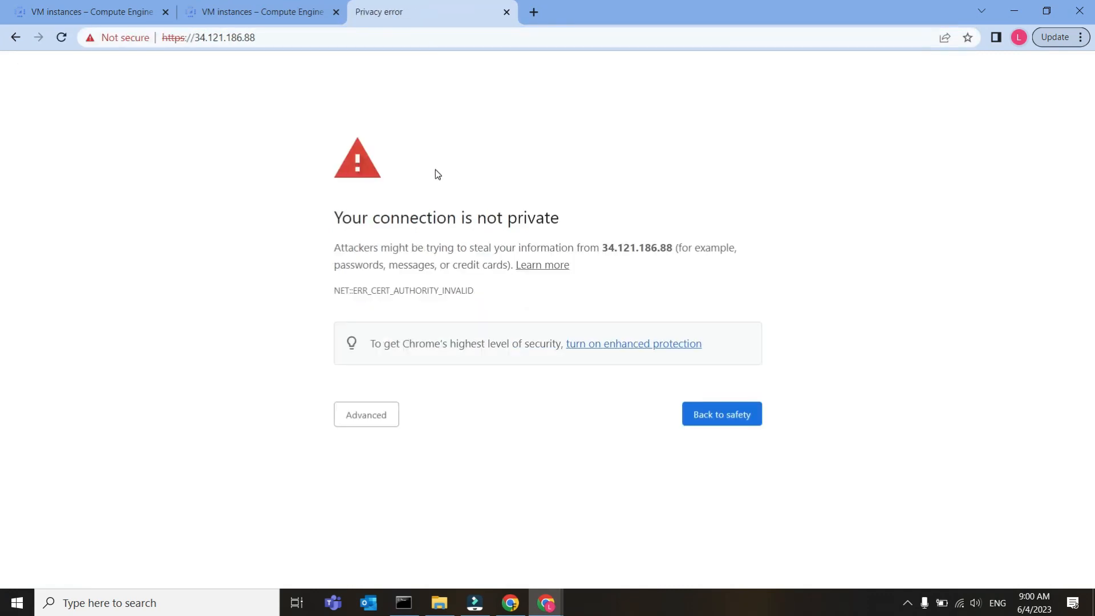
{"action": "left_click", "coordinate": [378, 415]}
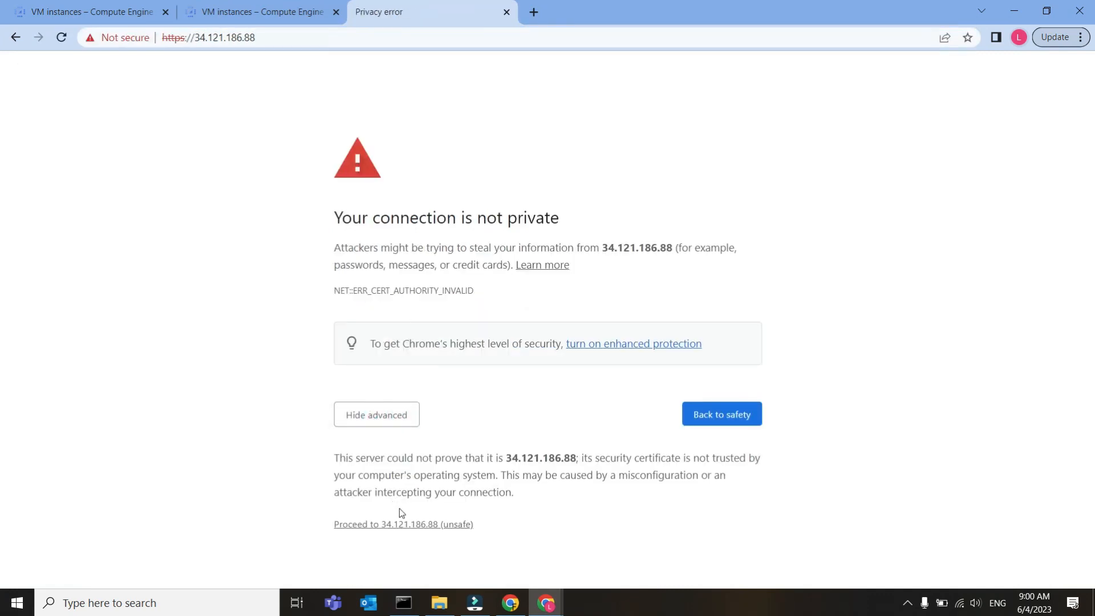
{"action": "left_click", "coordinate": [415, 526]}
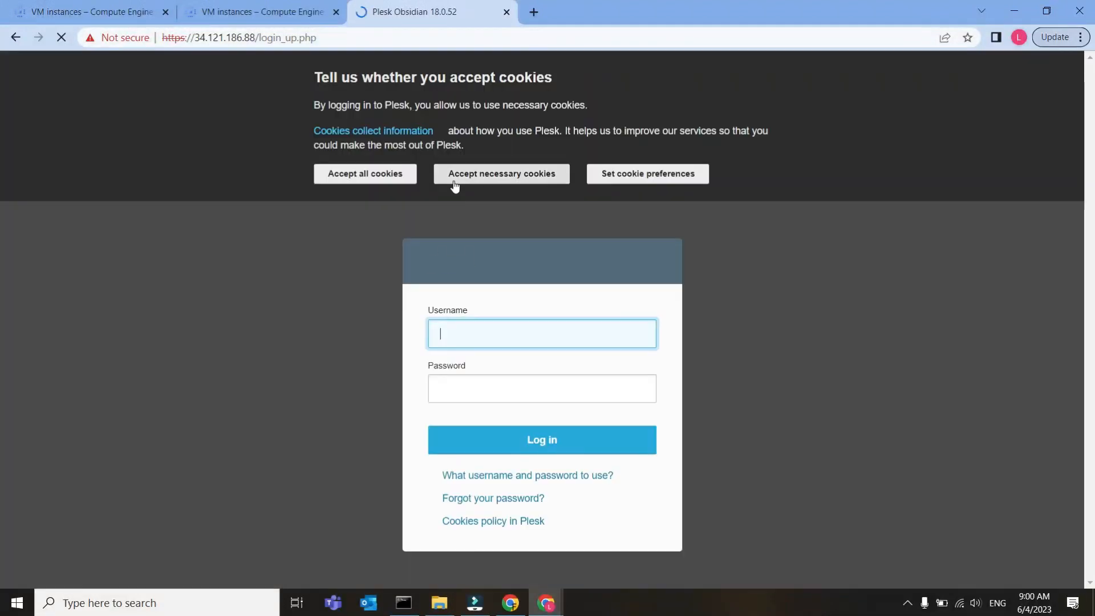
Enter admin as the Plesk username and move to the empty Password field
{"action": "type", "text": "admin"}
{"action": "left_click", "coordinate": [479, 397]}
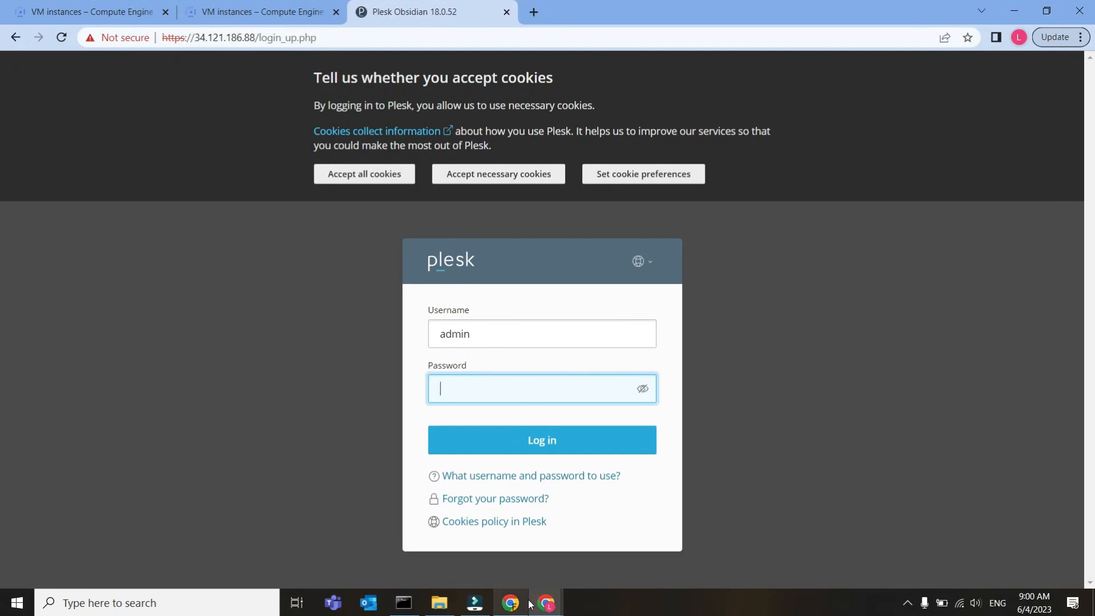
{"action": "mouse_move", "coordinate": [541, 605]}
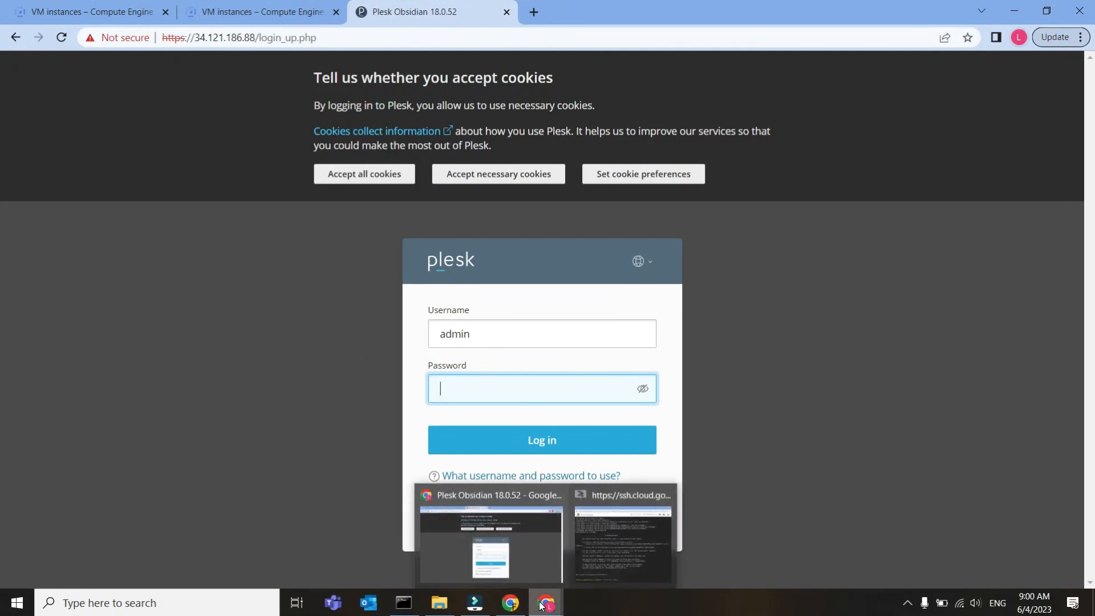
Change into /usr/local/psa/bin, using the path copied from the tutorial
{"action": "left_click", "coordinate": [510, 606]}
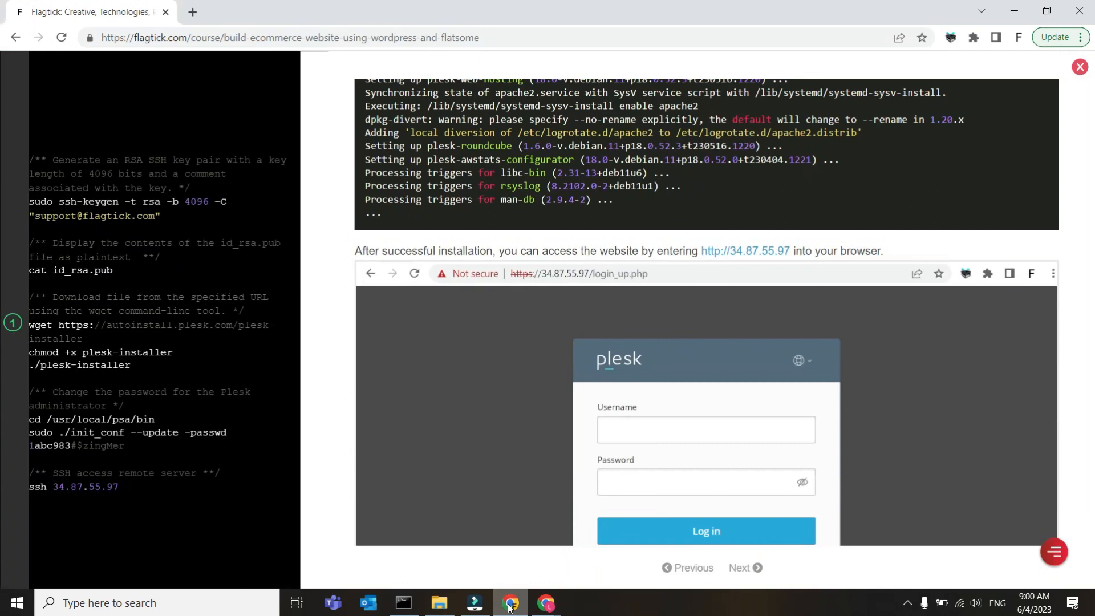
{"action": "scroll", "coordinate": [519, 324], "scroll_direction": "up", "scroll_amount": 1}
{"action": "scroll", "coordinate": [519, 323], "scroll_direction": "down", "scroll_amount": 7}
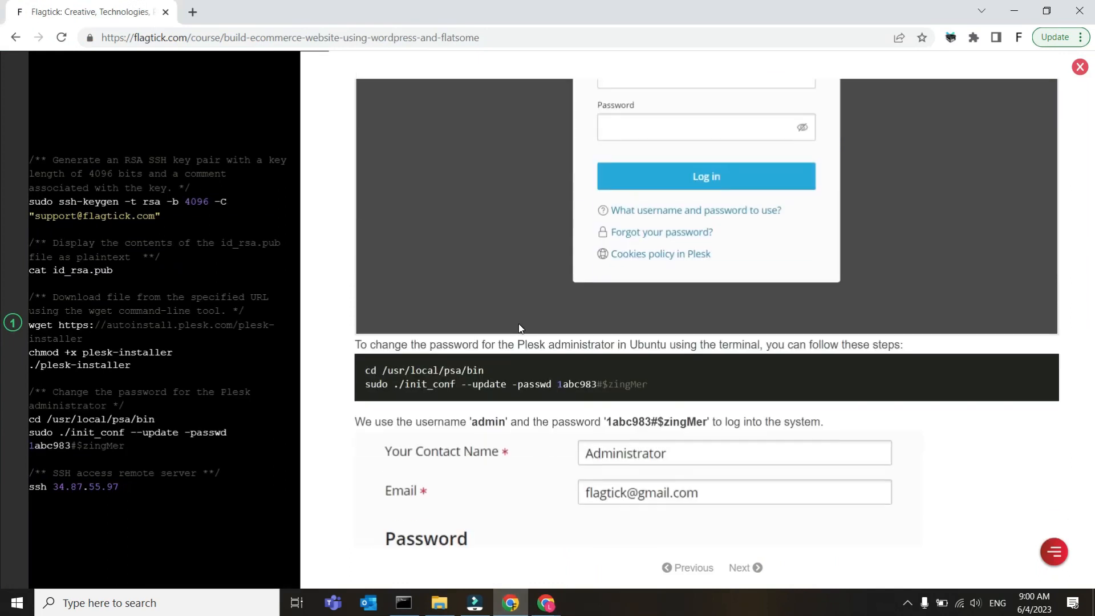
{"action": "scroll", "coordinate": [519, 328], "scroll_direction": "down", "scroll_amount": 1}
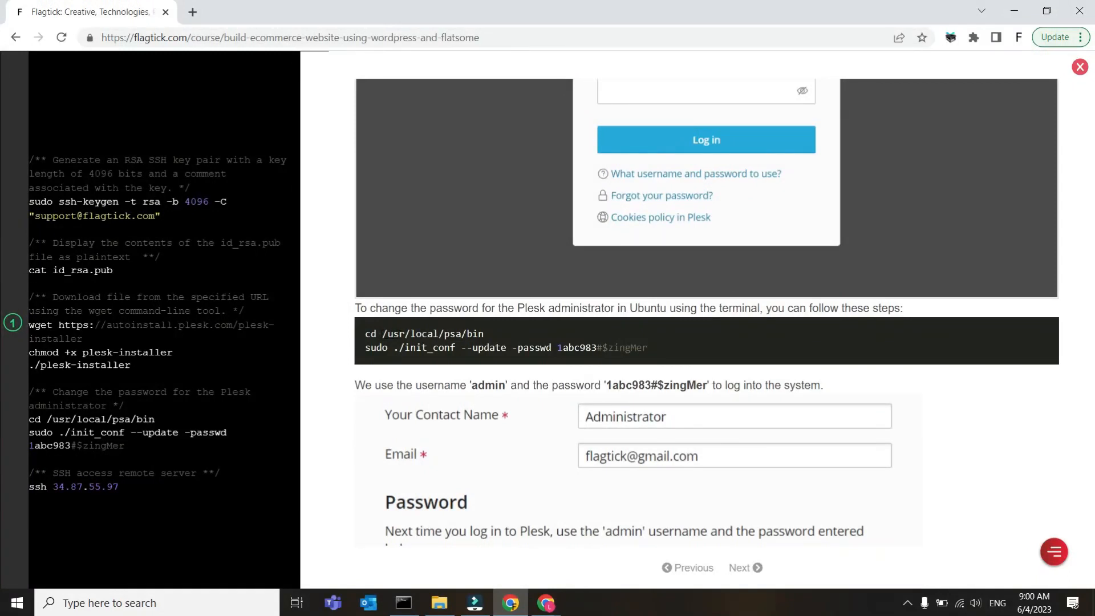
{"action": "left_click_drag", "start_coordinate": [382, 334], "coordinate": [492, 339]}
{"action": "key", "text": "ctrl+c"}
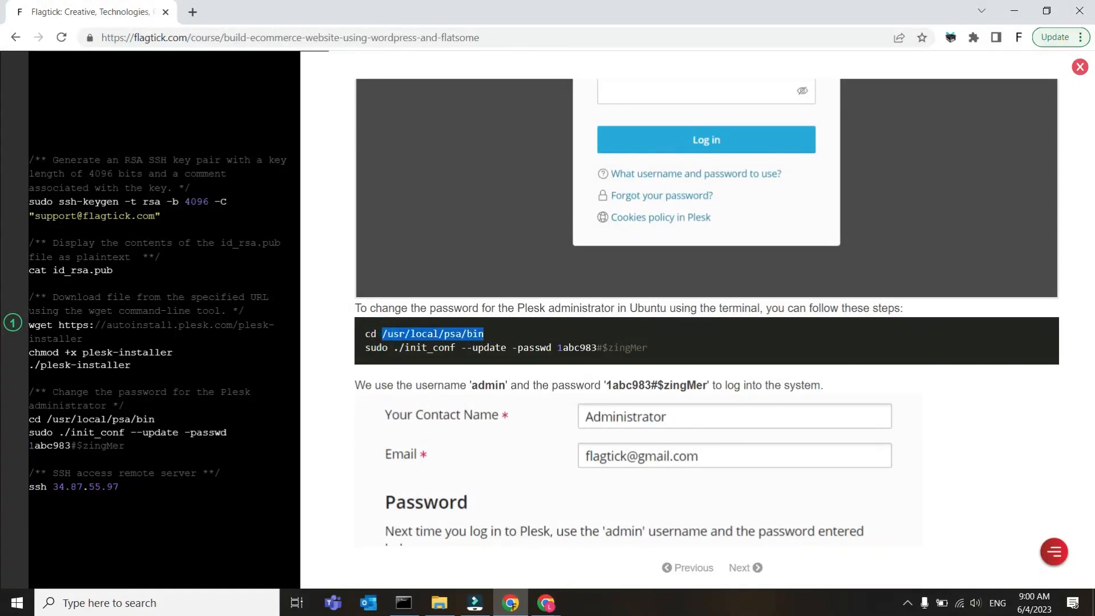
{"action": "left_click", "coordinate": [546, 603]}
{"action": "left_click", "coordinate": [611, 556]}
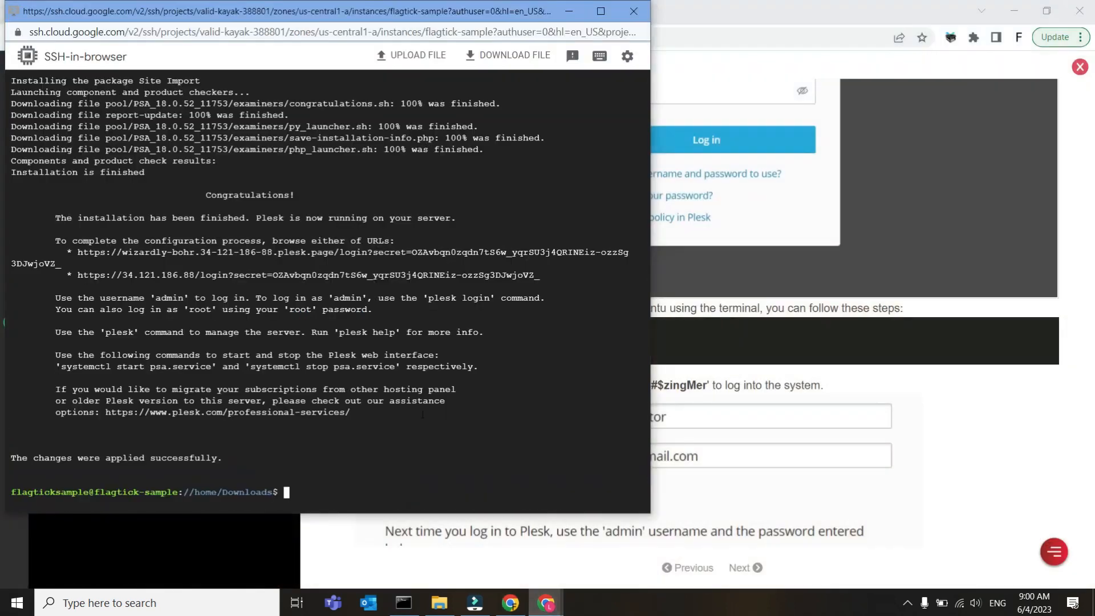
{"action": "type", "text": "cd //"}
{"action": "key", "text": "Return"}
{"action": "type", "text": "cd"}
{"action": "right_click", "coordinate": [387, 406]}
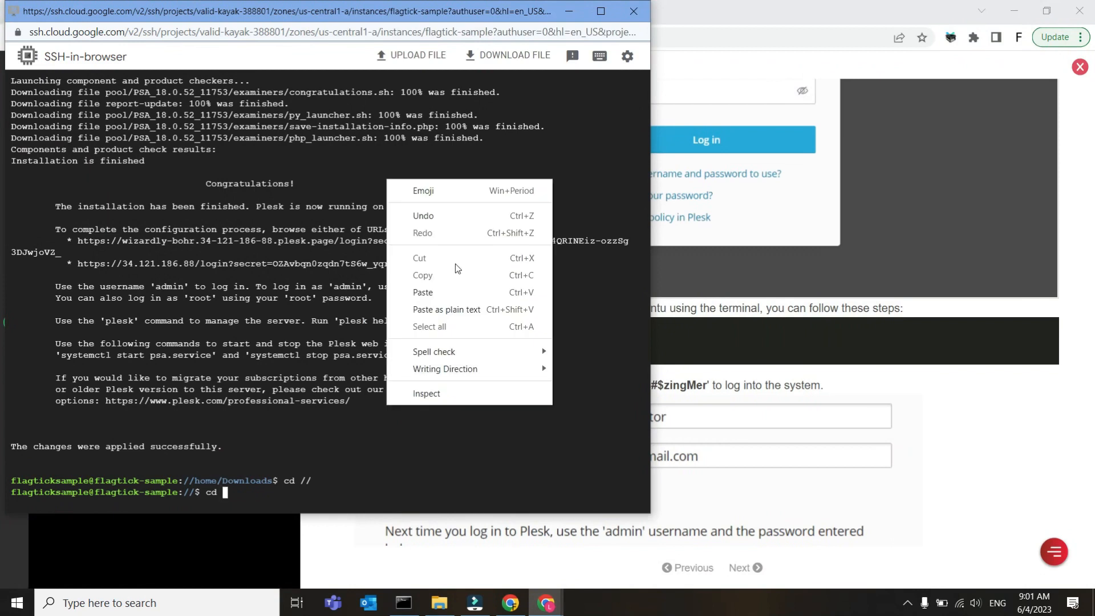
{"action": "left_click", "coordinate": [425, 292]}
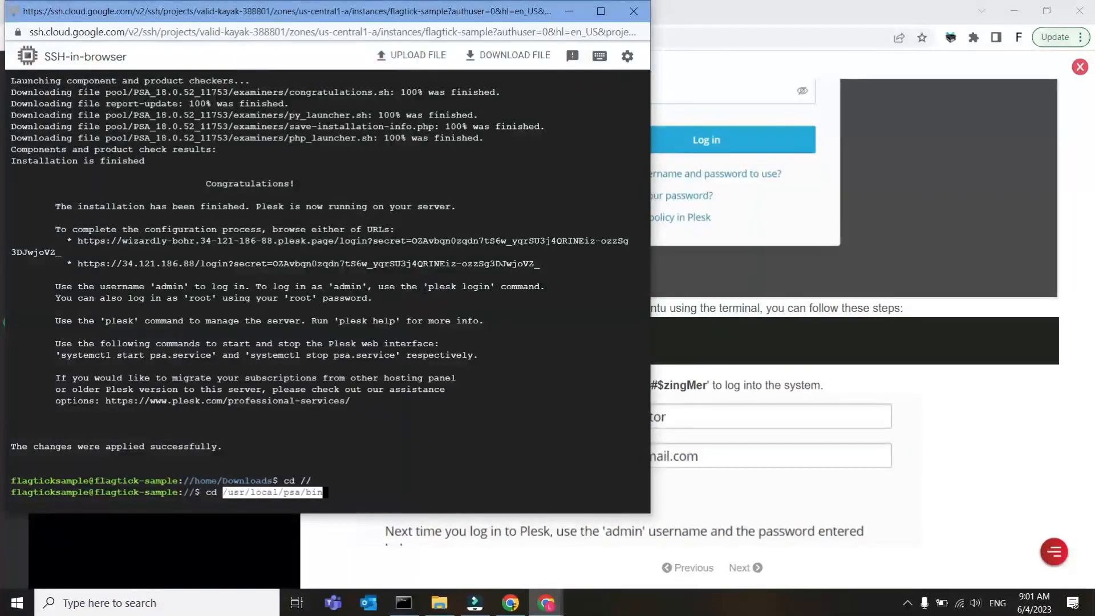
{"action": "key", "text": "Return"}
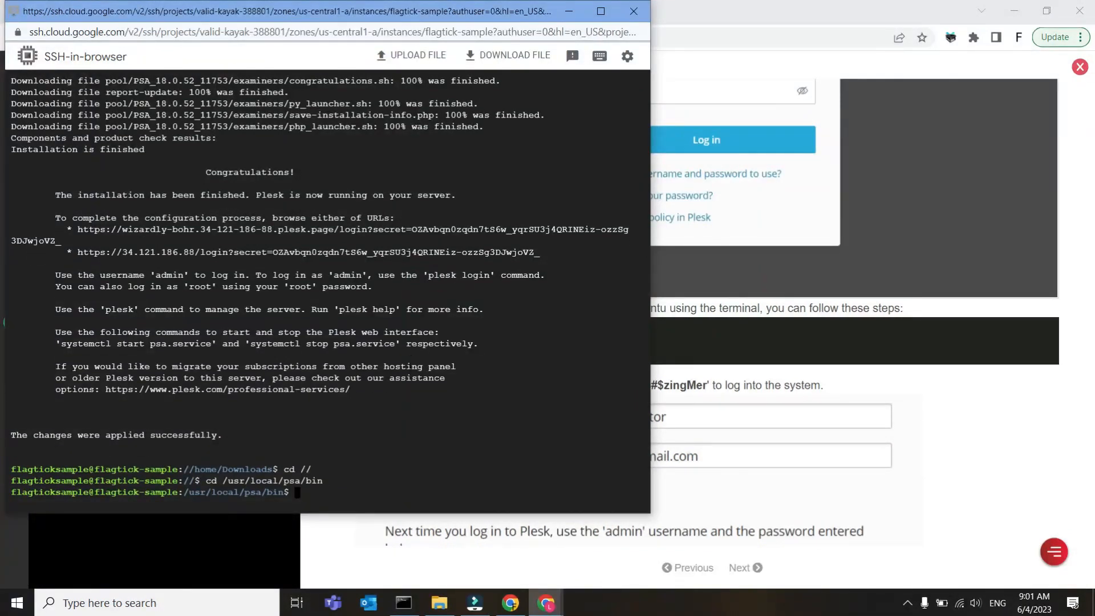
Run the tutorial's sudo ./init_conf --update -passwd command, which rejects the weak password
{"action": "left_click", "coordinate": [692, 382]}
{"action": "left_click_drag", "start_coordinate": [358, 347], "coordinate": [653, 358]}
{"action": "key", "text": "ctrl+c"}
{"action": "key", "text": "alt+Tab"}
{"action": "right_click", "coordinate": [449, 417]}
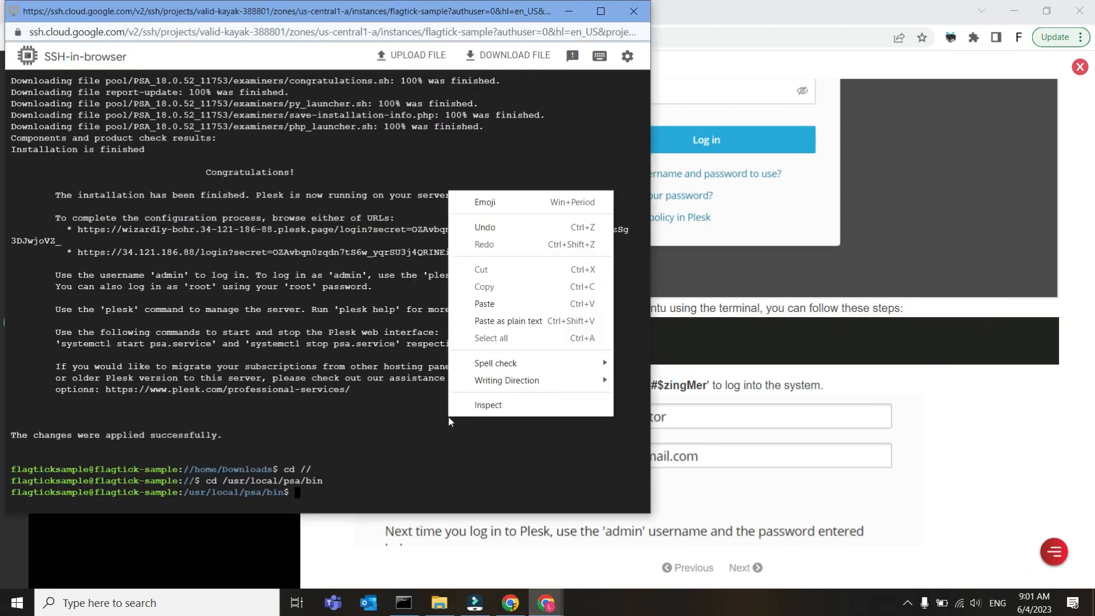
{"action": "left_click", "coordinate": [484, 305]}
{"action": "key", "text": "Return"}
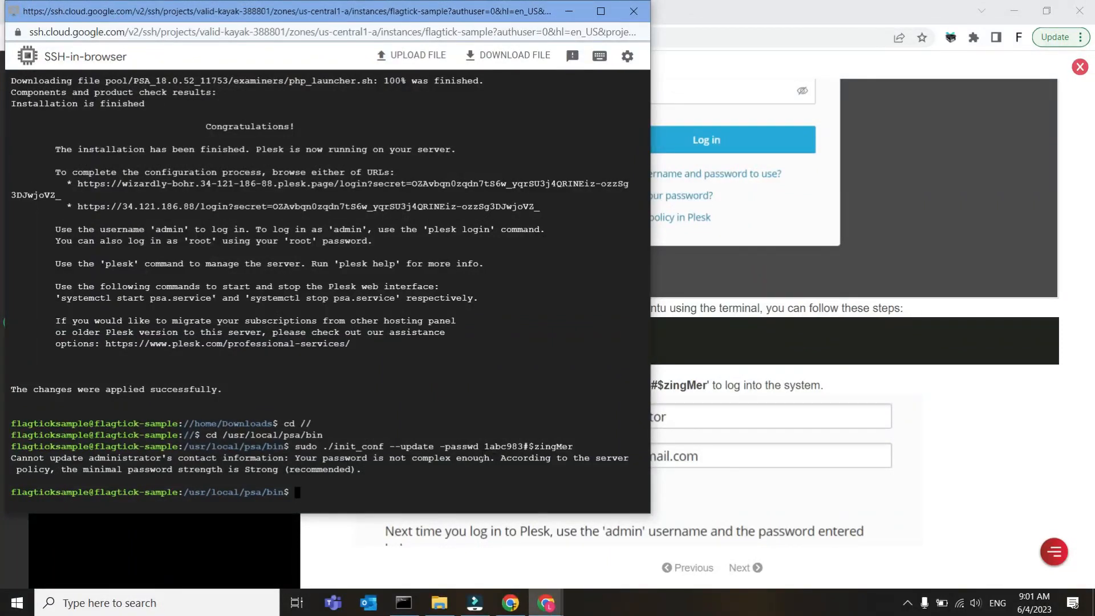
Rerun the reset with a stronger admin password, copying it before running
{"action": "left_click", "coordinate": [456, 464]}
{"action": "key", "text": "Up"}
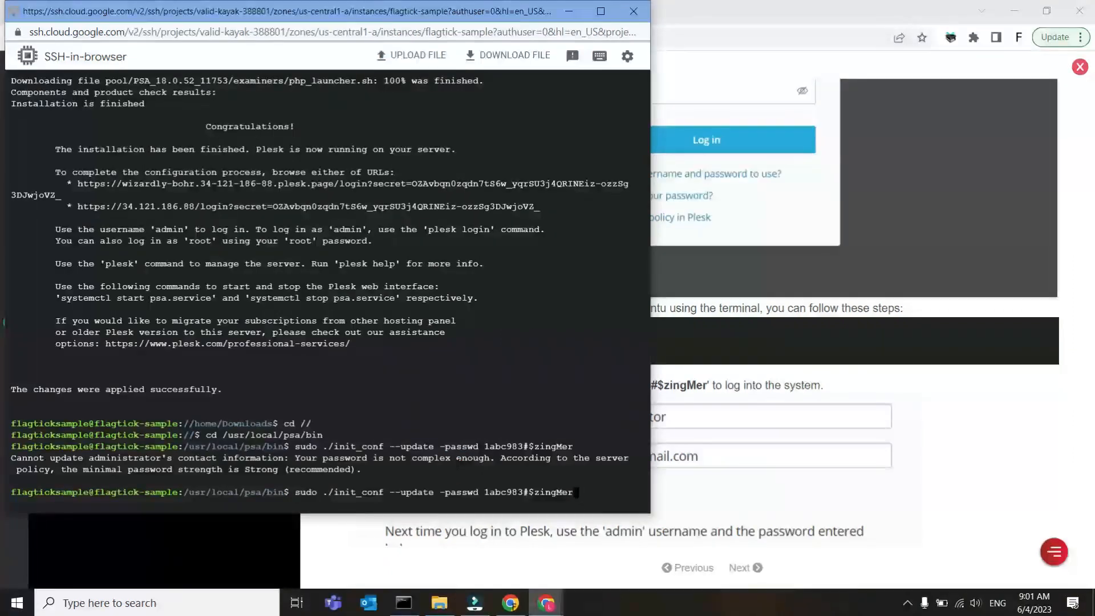
{"action": "key", "text": "BackSpace"}
{"action": "key", "text": "BackSpace"}
{"action": "key", "text": "BackSpace"}
{"action": "key", "text": "BackSpace"}
{"action": "key", "text": "BackSpace"}
{"action": "key", "text": "BackSpace"}
{"action": "key", "text": "BackSpace"}
{"action": "key", "text": "BackSpace"}
{"action": "key", "text": "BackSpace"}
{"action": "key", "text": "BackSpace"}
{"action": "key", "text": "BackSpace"}
{"action": "key", "text": "BackSpace"}
{"action": "key", "text": "BackSpace"}
{"action": "key", "text": "BackSpace"}
{"action": "key", "text": "BackSpace"}
{"action": "key", "text": "BackSpace"}
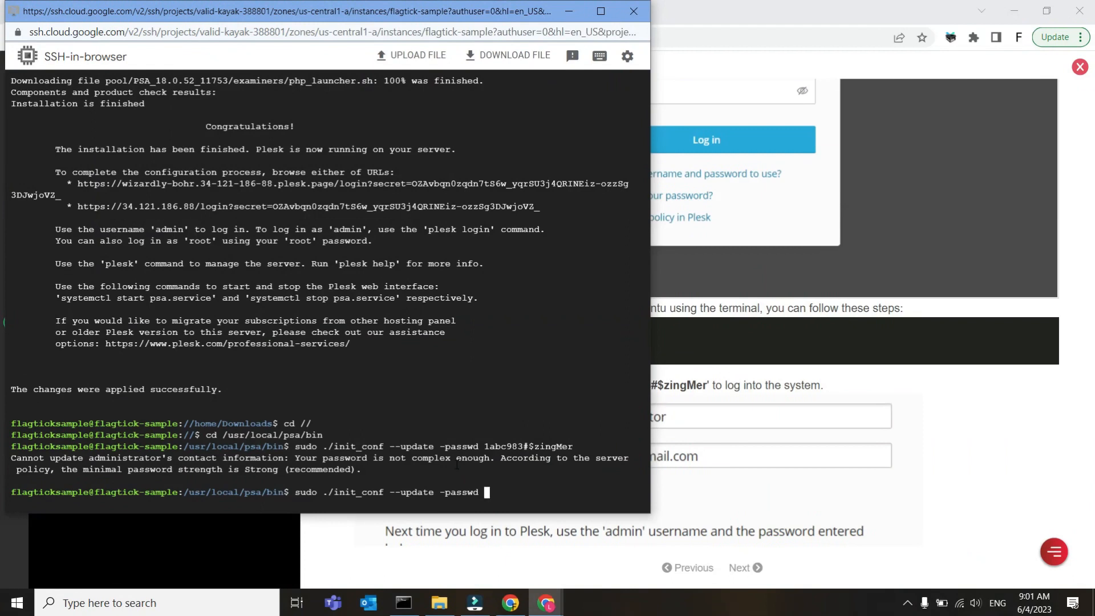
{"action": "left_click_drag", "start_coordinate": [484, 492], "coordinate": [509, 493]}
{"action": "left_click_drag", "start_coordinate": [539, 492], "coordinate": [558, 491]}
{"action": "key", "text": "ctrl+c"}
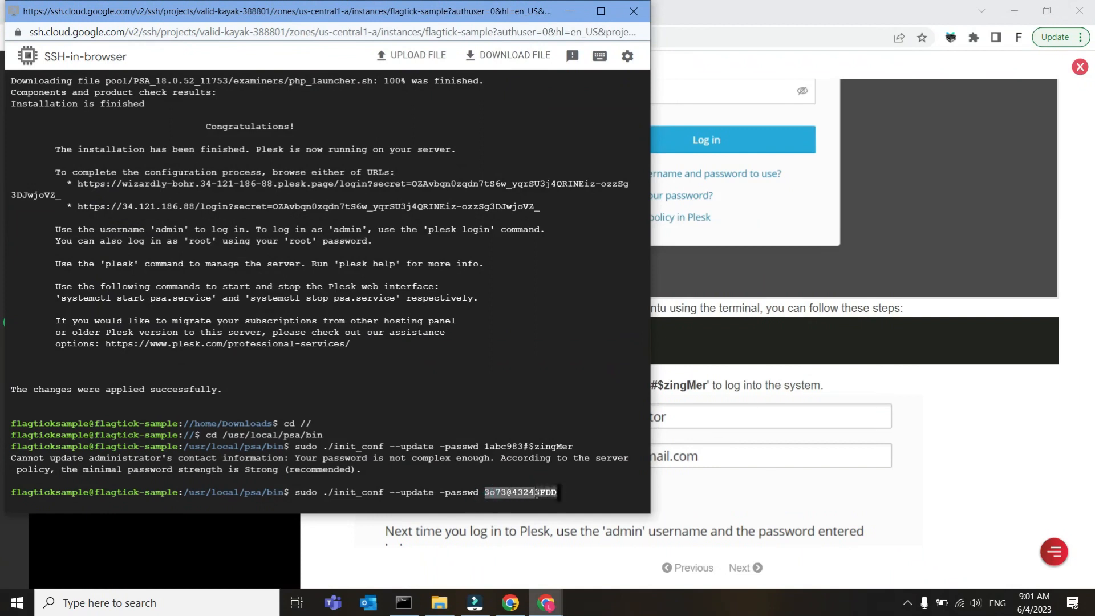
{"action": "right_click", "coordinate": [541, 492]}
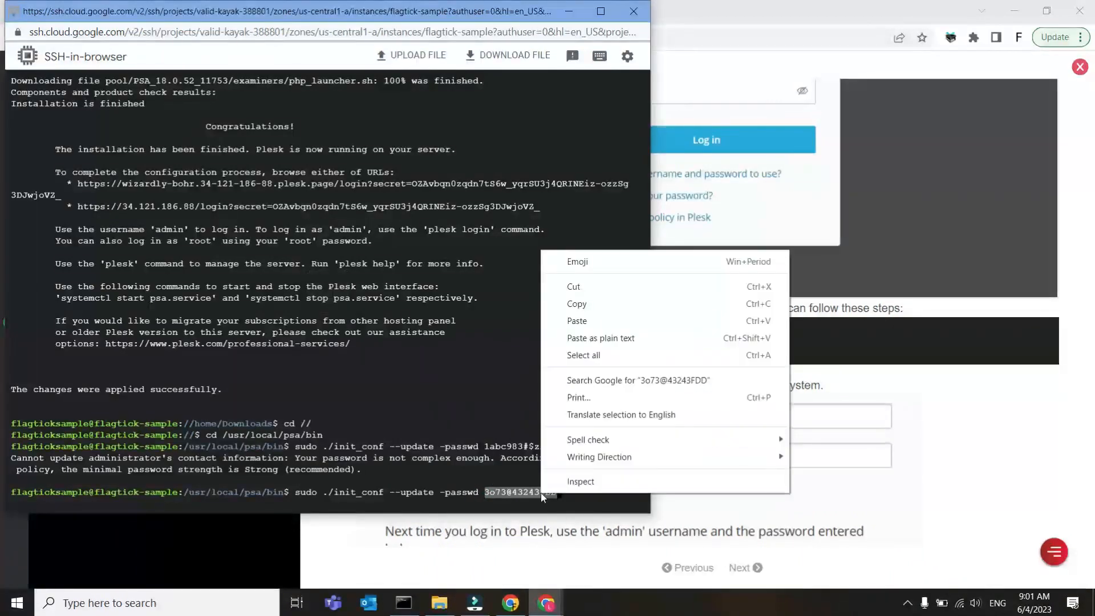
{"action": "left_click", "coordinate": [588, 304]}
{"action": "left_click", "coordinate": [571, 491]}
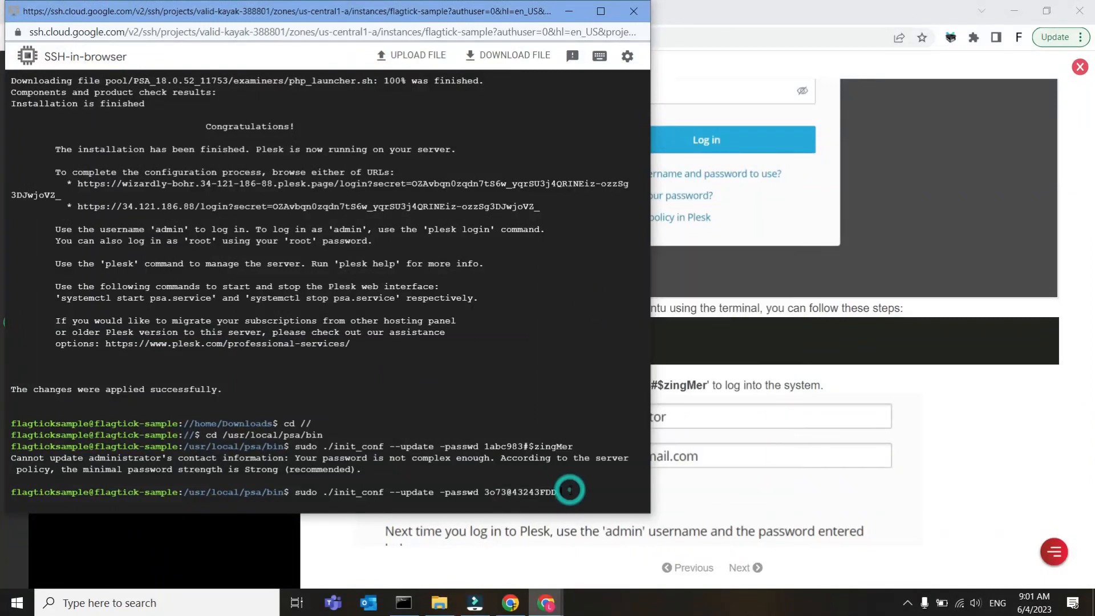
{"action": "key", "text": "Return"}
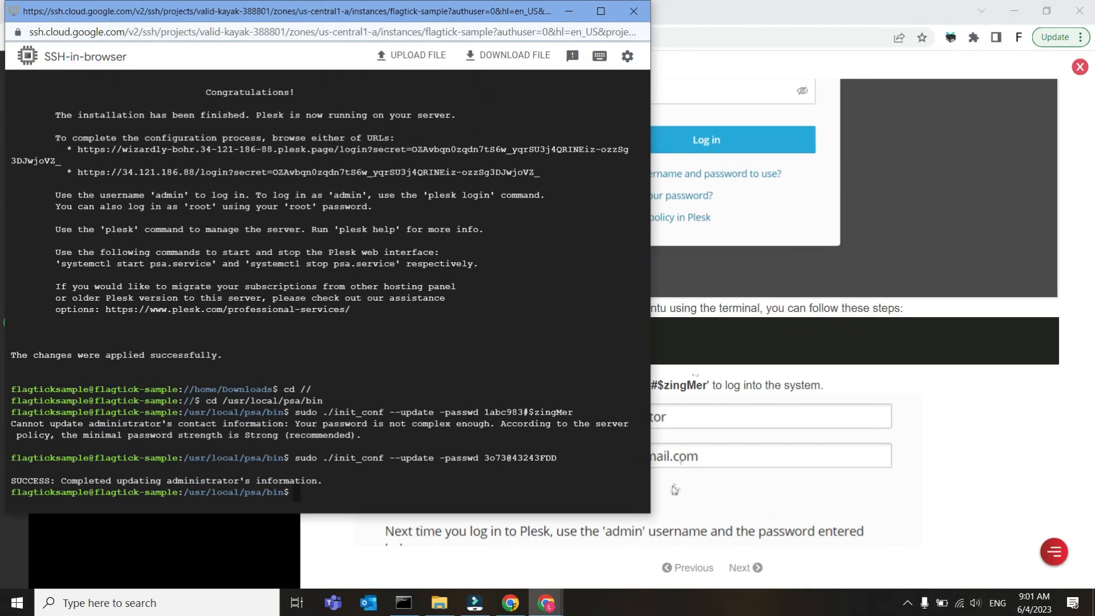
Paste the copied password into a new browser tab to verify it
{"action": "left_click", "coordinate": [719, 22]}
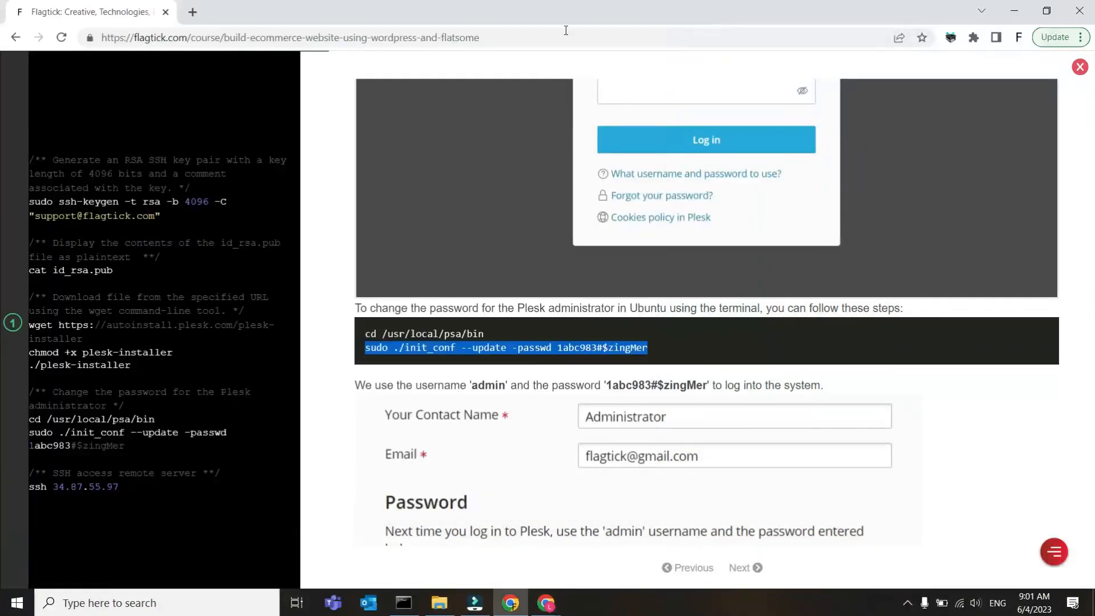
{"action": "left_click", "coordinate": [195, 10]}
{"action": "key", "text": "ctrl+v"}
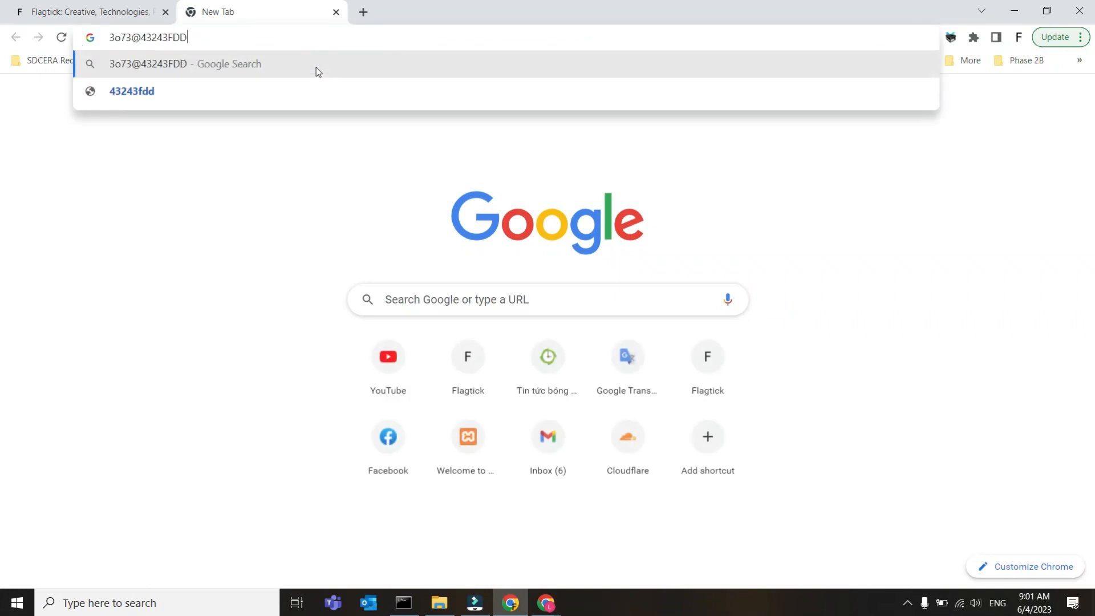
{"action": "key", "text": "ctrl+a"}
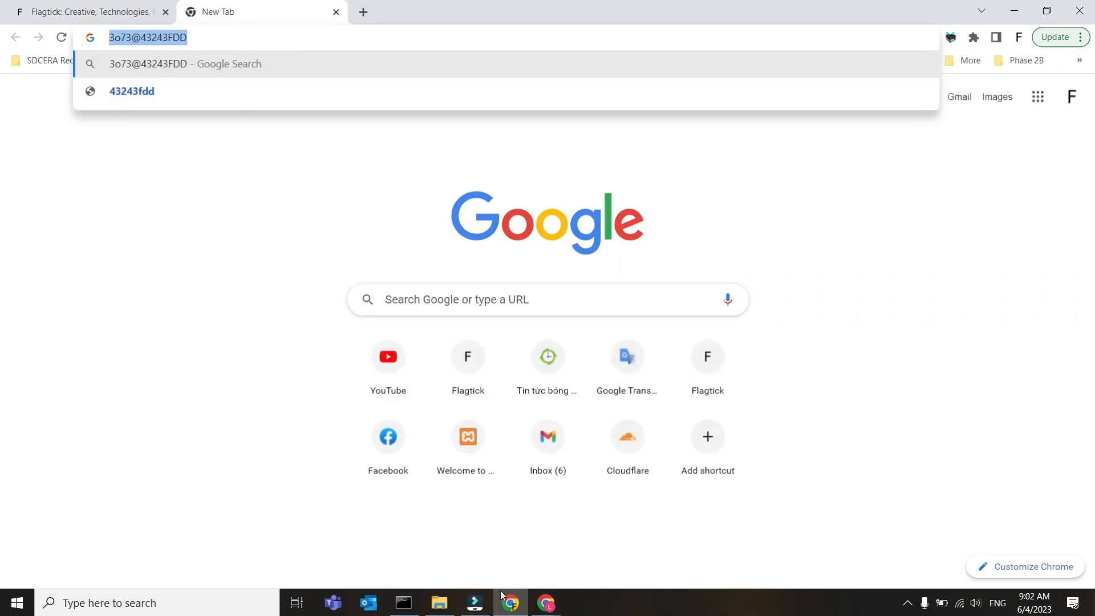
Log in to Plesk as admin with the pasted new password
{"action": "left_click", "coordinate": [546, 603]}
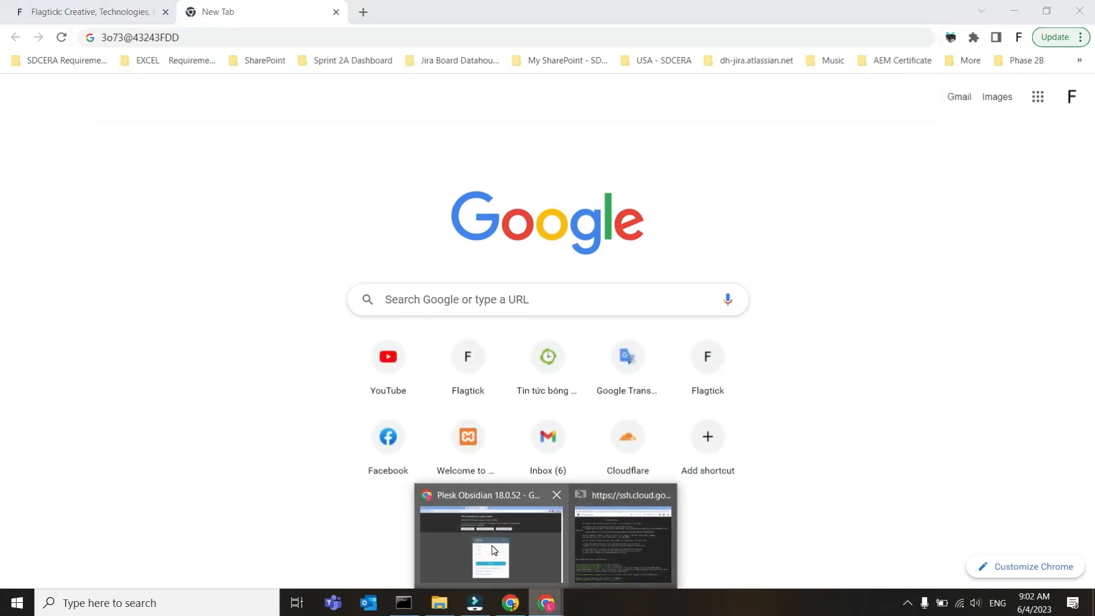
{"action": "left_click", "coordinate": [492, 545]}
{"action": "key", "text": "ctrl+v"}
{"action": "key", "text": "Return"}
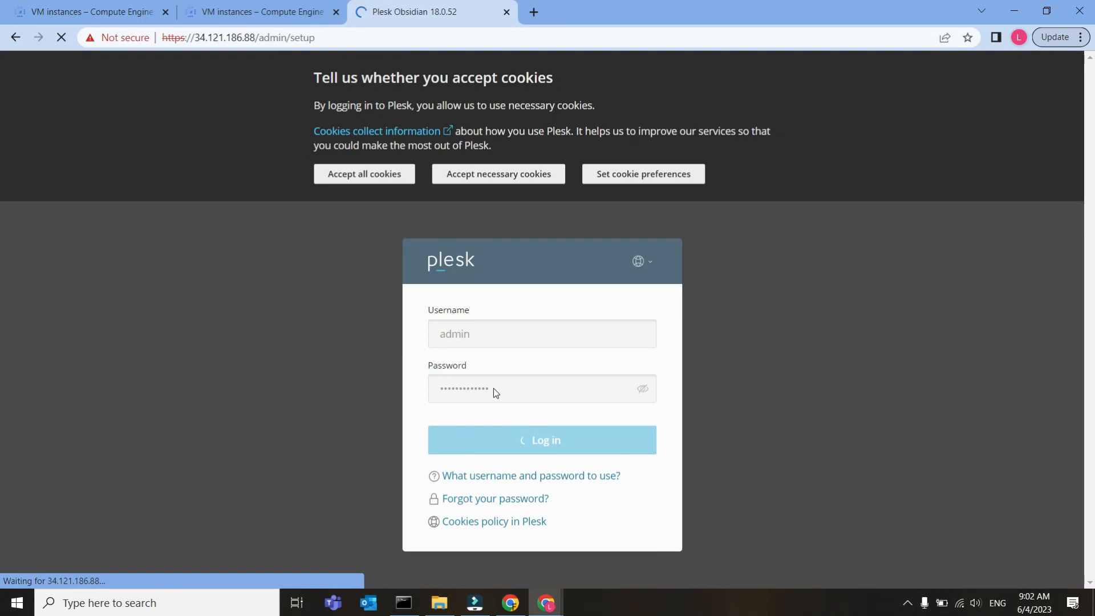
{"action": "scroll", "coordinate": [448, 368], "scroll_direction": "down", "scroll_amount": 3}
{"action": "scroll", "coordinate": [448, 369], "scroll_direction": "down", "scroll_amount": 3}
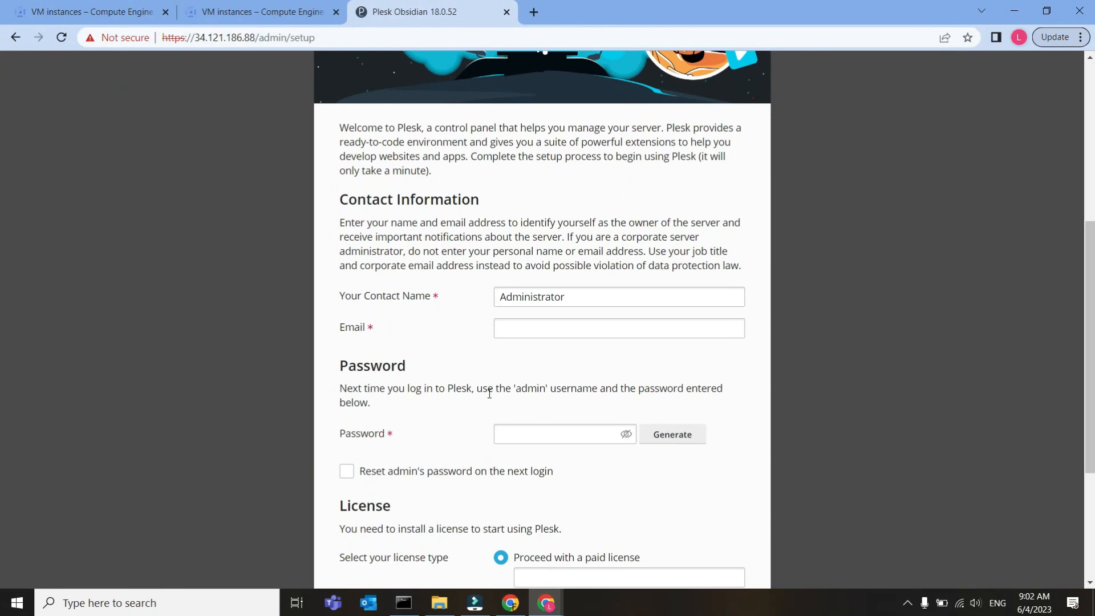
{"action": "left_click", "coordinate": [376, 339]}
{"action": "left_click", "coordinate": [546, 336]}
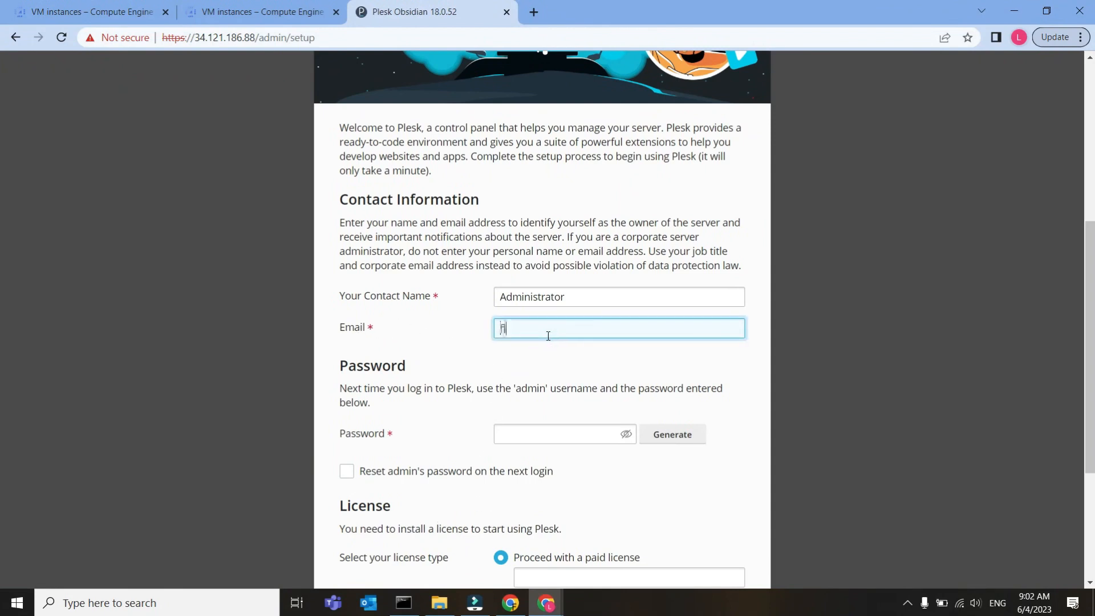
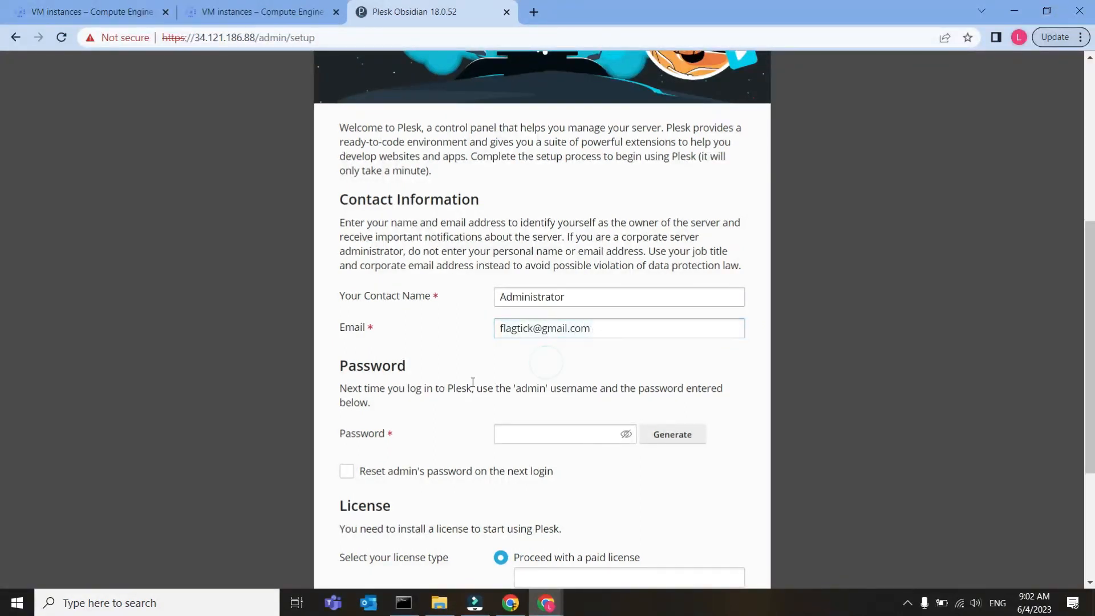
{"action": "triple_click", "coordinate": [567, 331]}
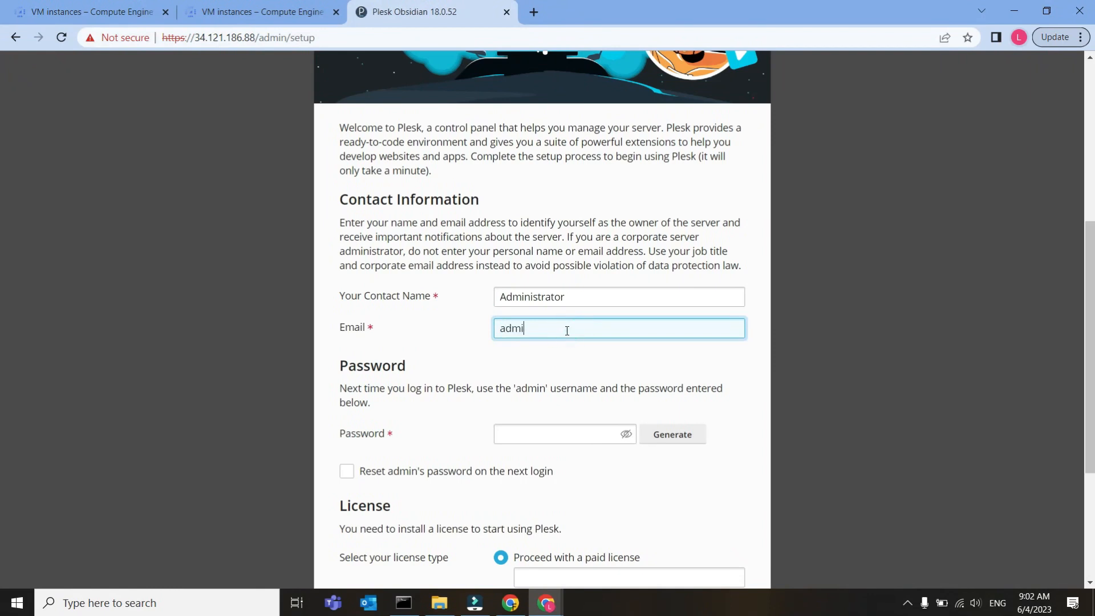
{"action": "left_click", "coordinate": [846, 283]}
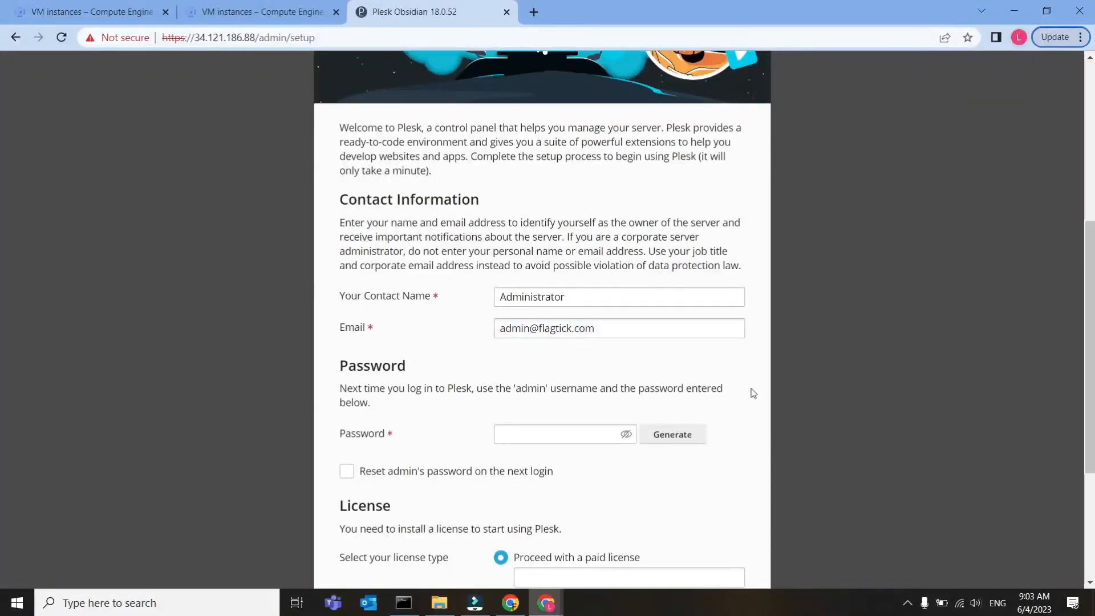
{"action": "left_click", "coordinate": [512, 602]}
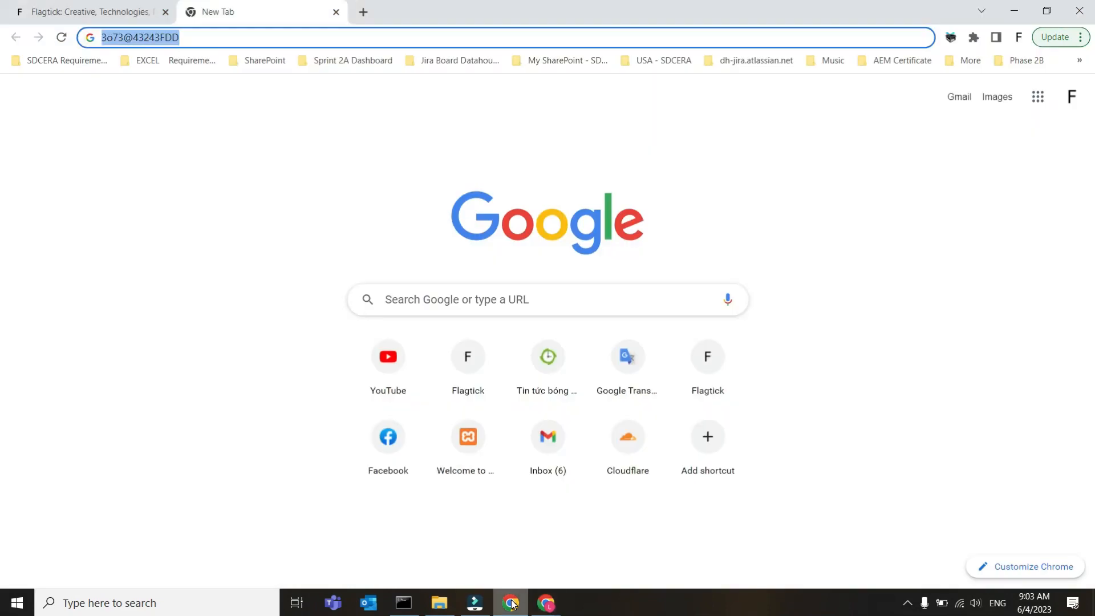
{"action": "left_click", "coordinate": [83, 9]}
{"action": "scroll", "coordinate": [484, 377], "scroll_direction": "down", "scroll_amount": 5}
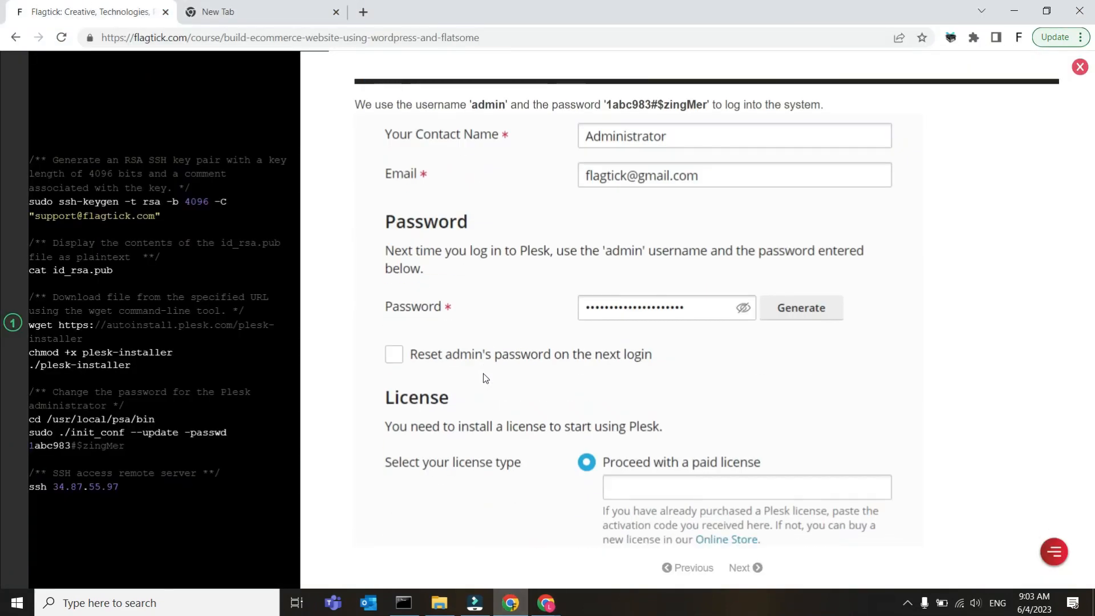
{"action": "scroll", "coordinate": [486, 379], "scroll_direction": "up", "scroll_amount": 1}
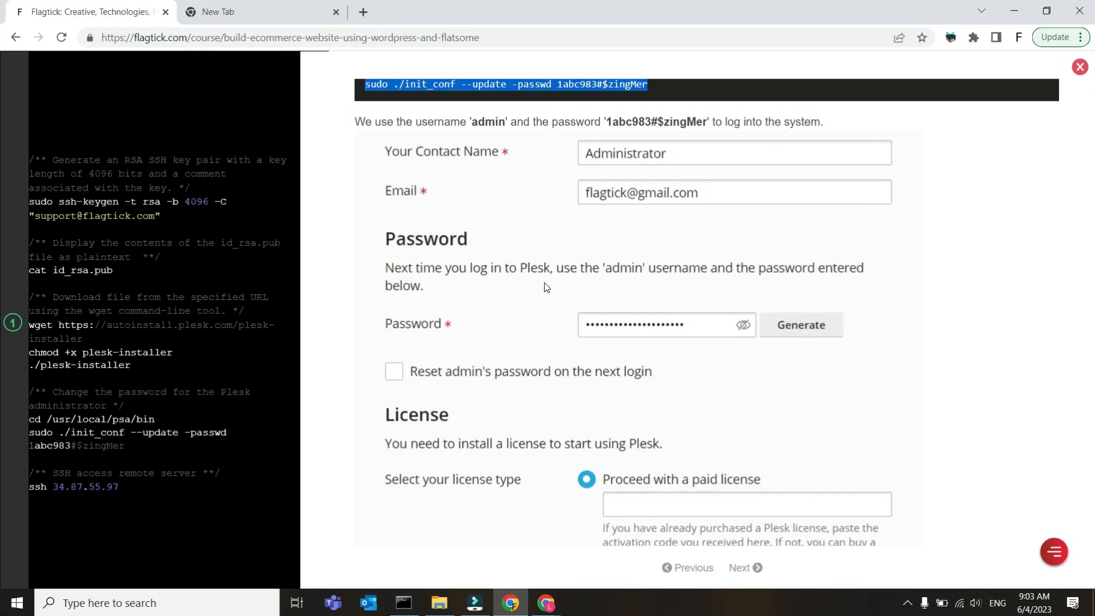
{"action": "key", "text": "alt+Tab"}
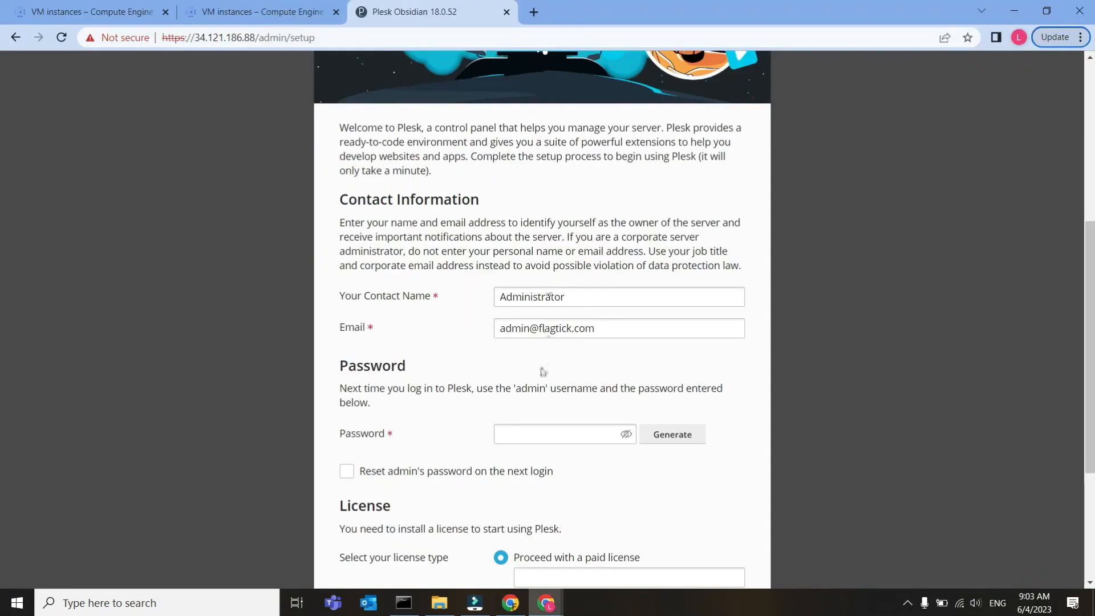
Enter a very strong admin password in the Plesk setup form
{"action": "left_click", "coordinate": [546, 435]}
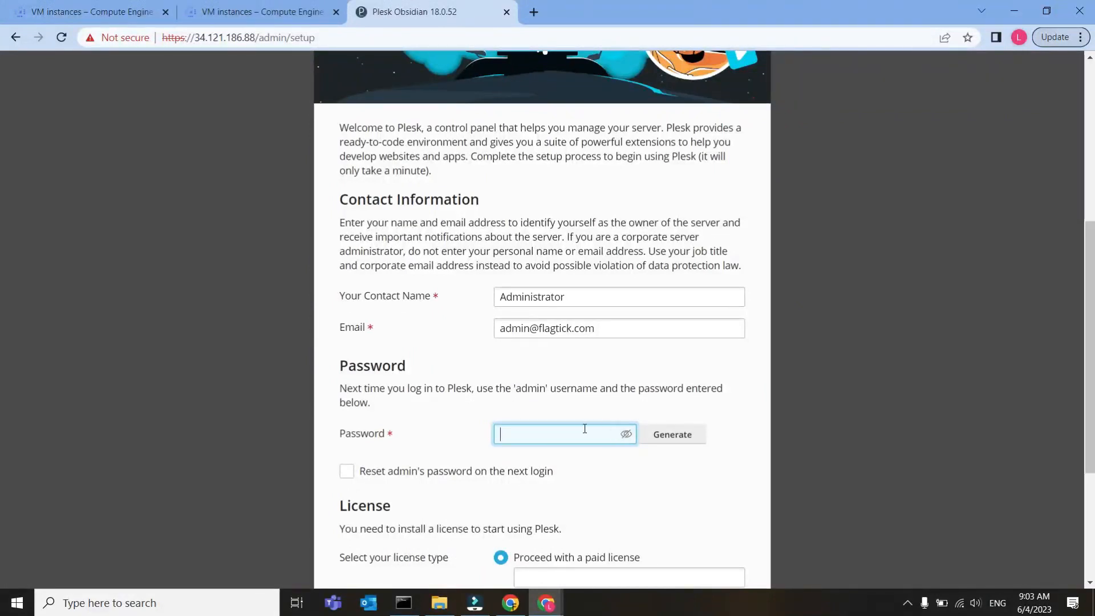
{"action": "scroll", "coordinate": [584, 428], "scroll_direction": "down", "scroll_amount": 1}
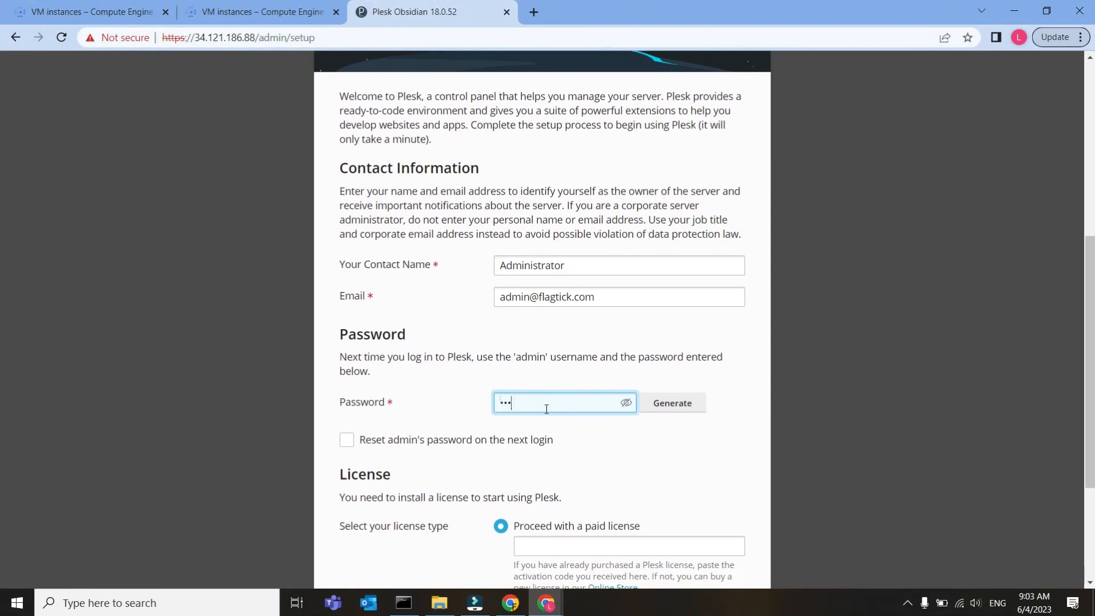
{"action": "key", "text": "BackSpace"}
{"action": "key", "text": "BackSpace"}
{"action": "key", "text": "BackSpace"}
{"action": "type", "text": "•••••••••••••"}
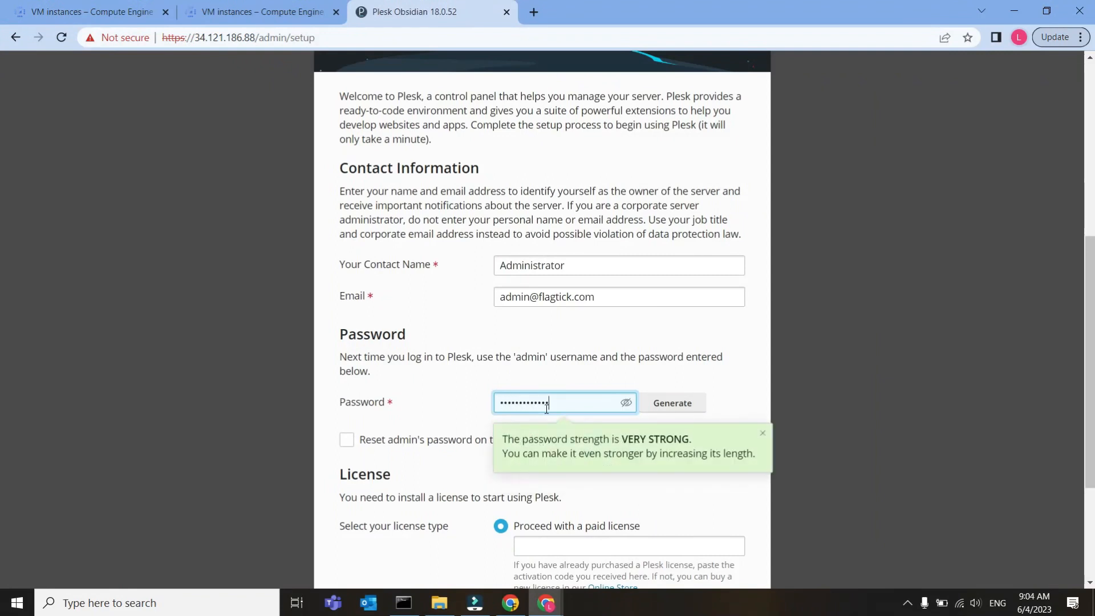
{"action": "type", "text": "•••"}
{"action": "left_click", "coordinate": [449, 396]}
Choose the full-featured trial license, accept the EULA, and enter Plesk
{"action": "scroll", "coordinate": [482, 425], "scroll_direction": "down", "scroll_amount": 2}
{"action": "scroll", "coordinate": [486, 428], "scroll_direction": "down", "scroll_amount": 1}
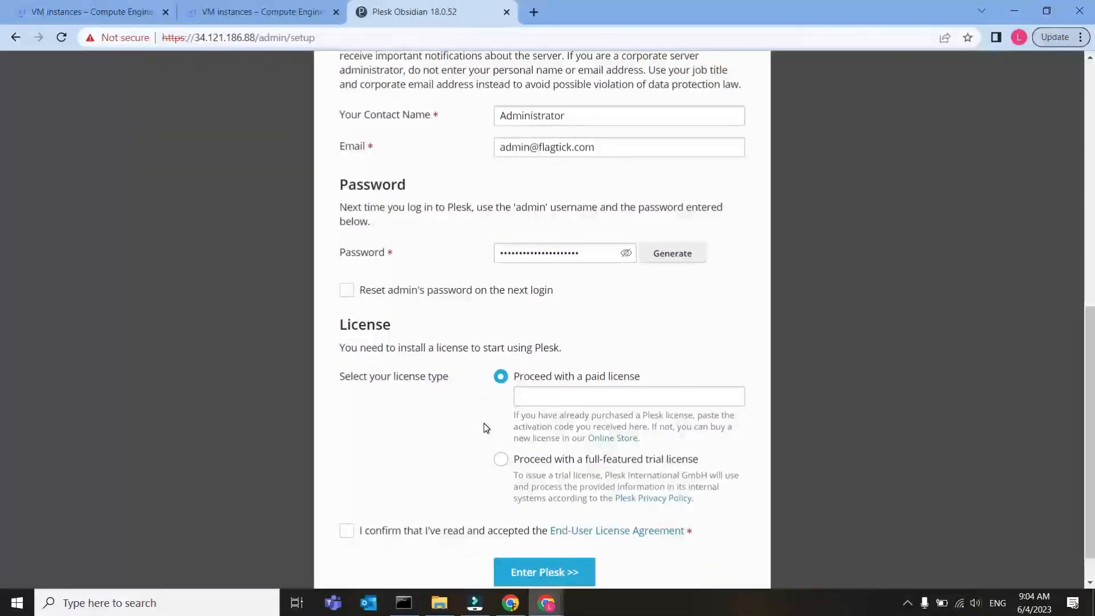
{"action": "scroll", "coordinate": [486, 428], "scroll_direction": "down", "scroll_amount": 1}
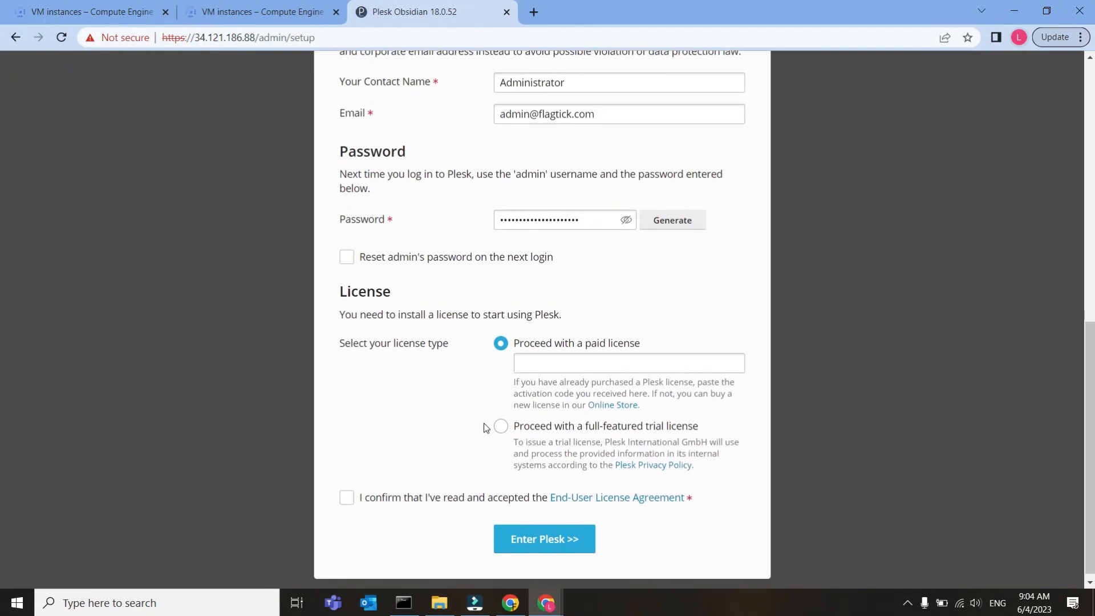
{"action": "scroll", "coordinate": [486, 428], "scroll_direction": "down", "scroll_amount": 1}
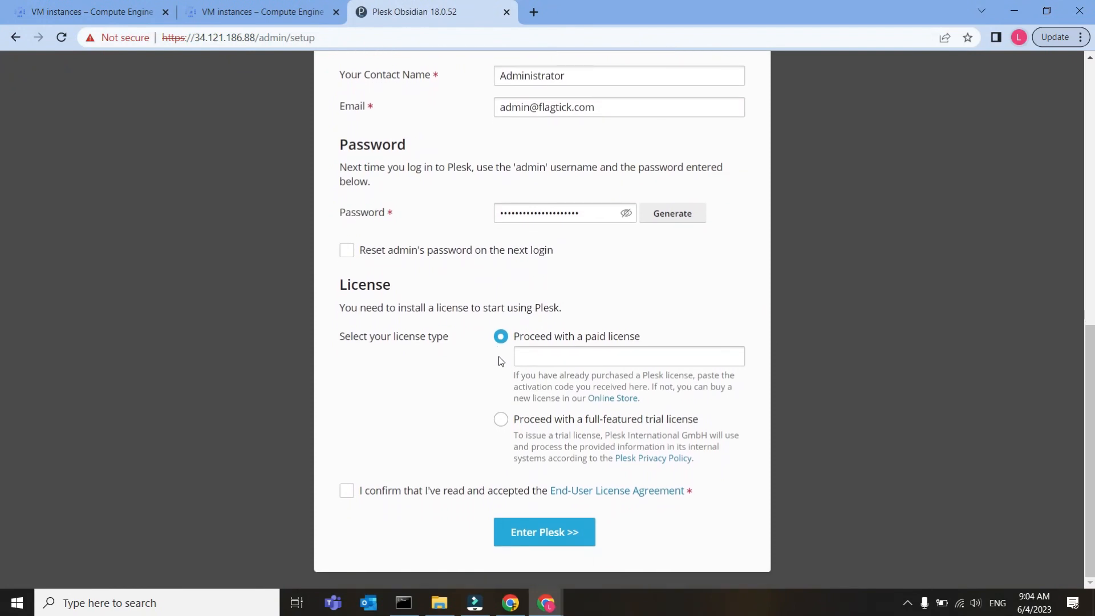
{"action": "left_click", "coordinate": [569, 354]}
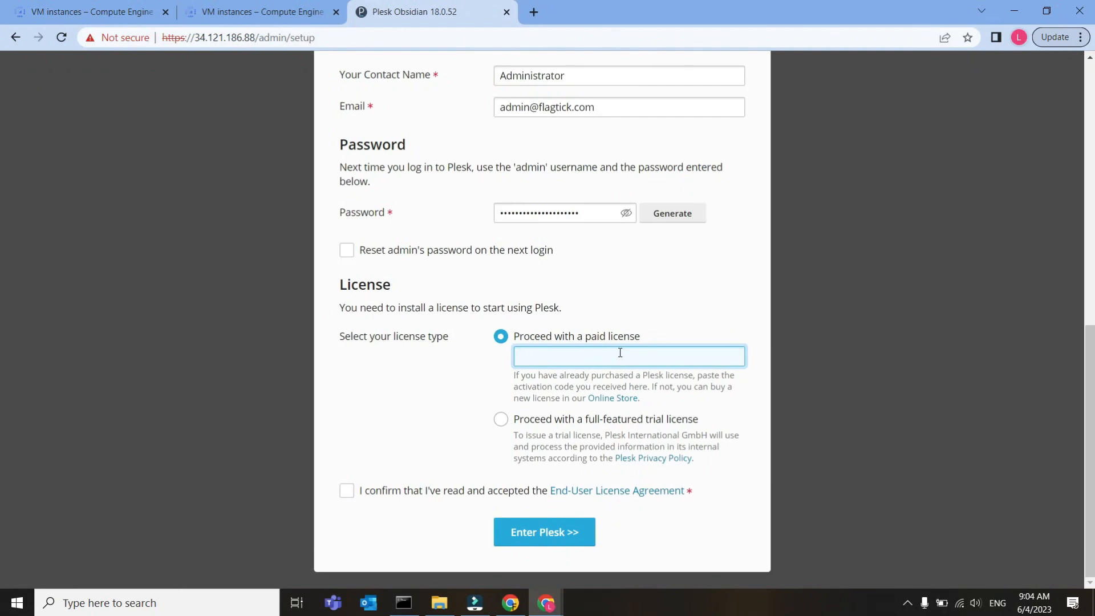
{"action": "left_click", "coordinate": [505, 422]}
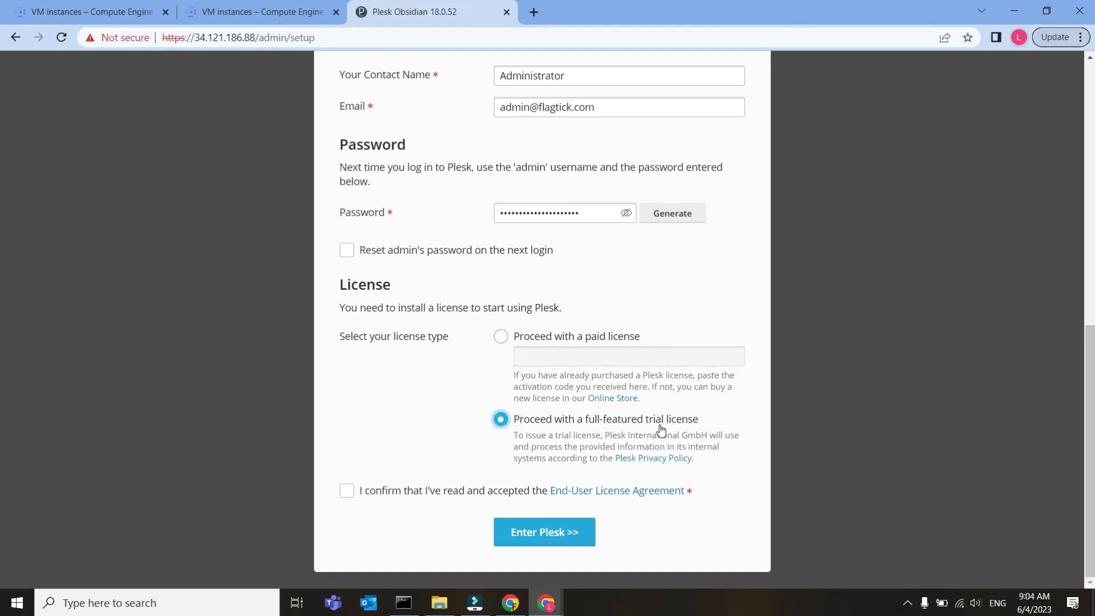
{"action": "left_click", "coordinate": [417, 494]}
{"action": "left_click", "coordinate": [533, 532]}
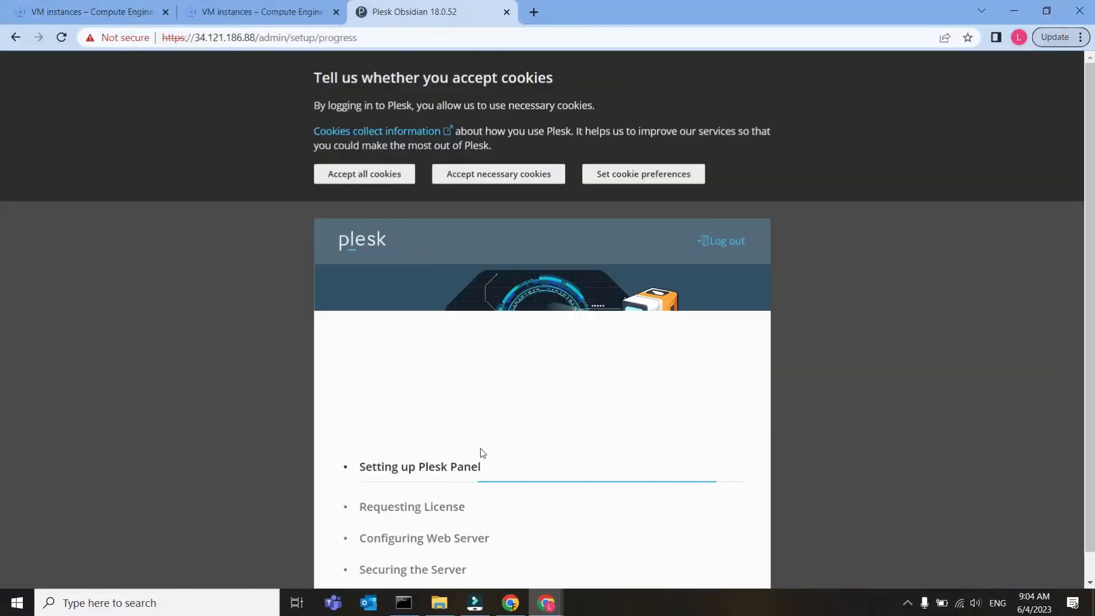
{"action": "scroll", "coordinate": [506, 437], "scroll_direction": "down", "scroll_amount": 1}
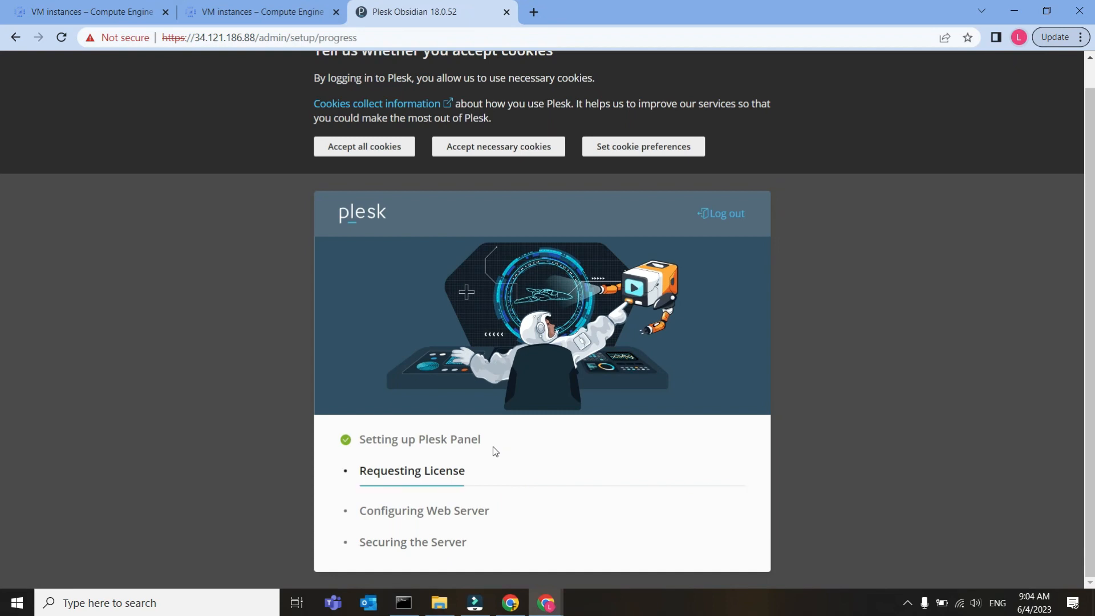
Read the tutorial down to 'V. Setup New Domain in Plesk', then return to Plesk
{"action": "left_click", "coordinate": [510, 603]}
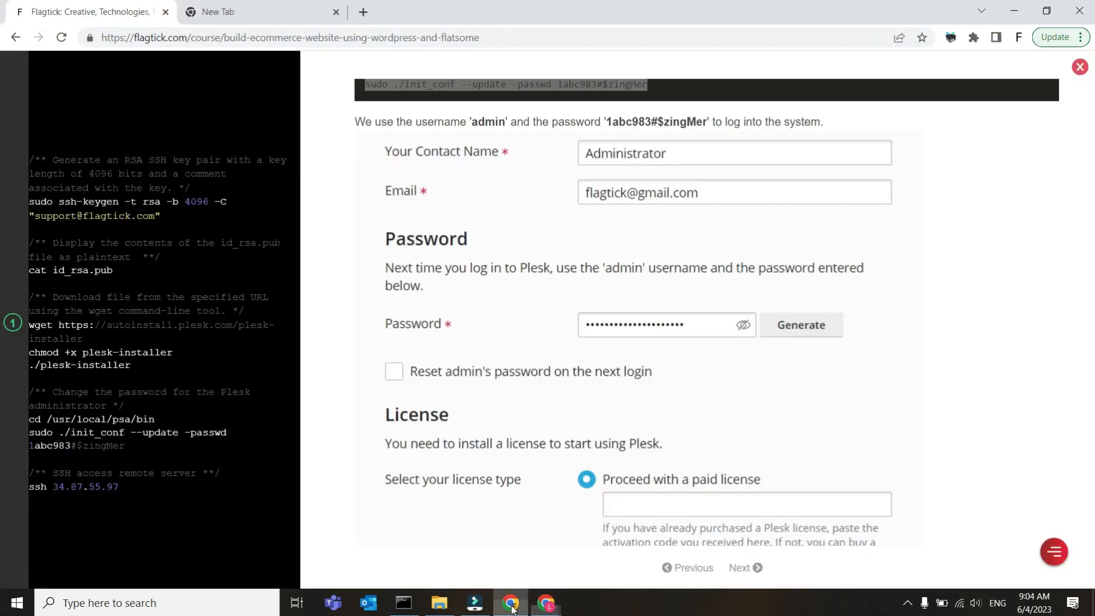
{"action": "scroll", "coordinate": [562, 489], "scroll_direction": "down", "scroll_amount": 5}
{"action": "scroll", "coordinate": [563, 489], "scroll_direction": "down", "scroll_amount": 5}
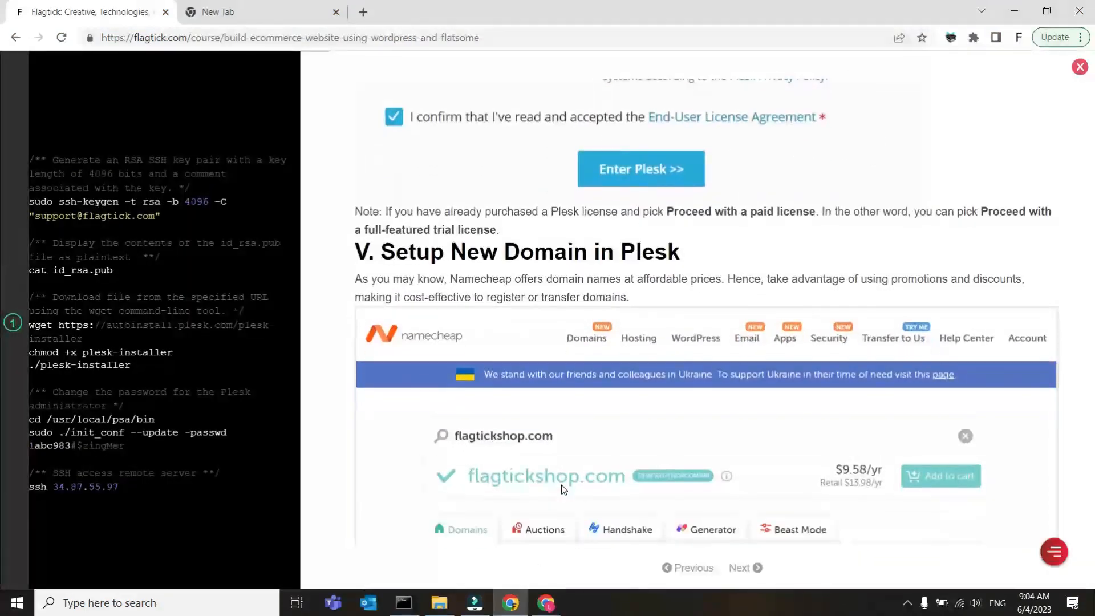
{"action": "scroll", "coordinate": [563, 489], "scroll_direction": "down", "scroll_amount": 3}
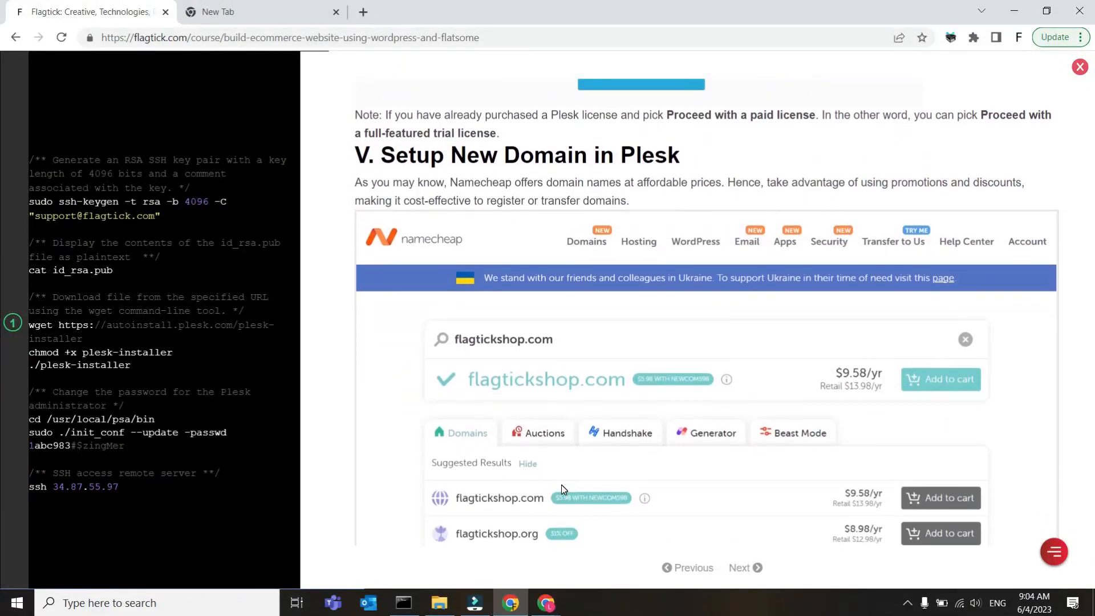
{"action": "scroll", "coordinate": [562, 485], "scroll_direction": "down", "scroll_amount": 1}
{"action": "scroll", "coordinate": [561, 485], "scroll_direction": "up", "scroll_amount": 1}
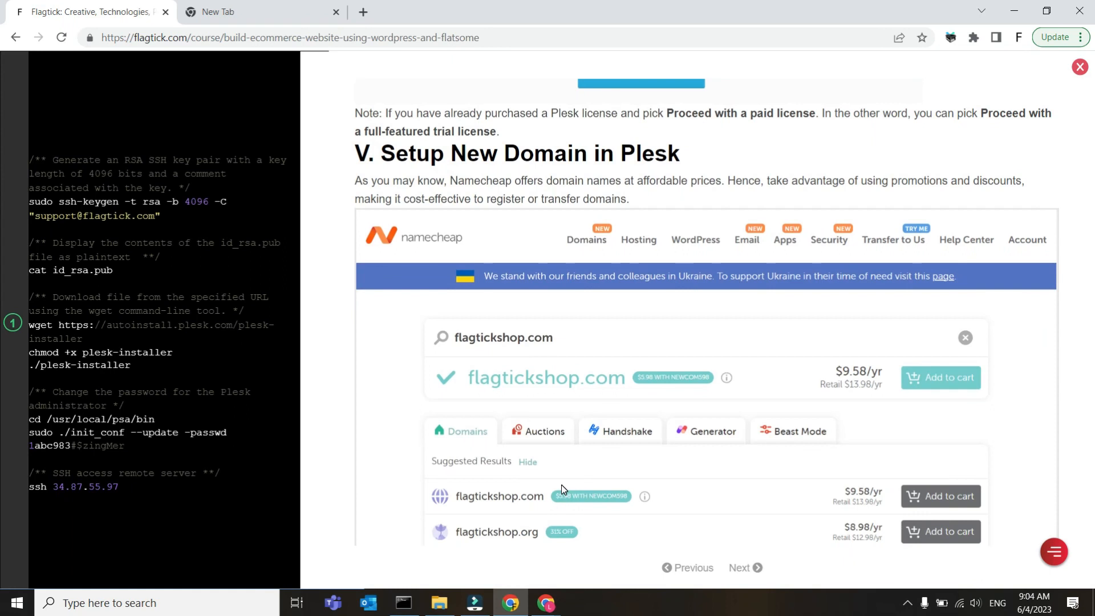
{"action": "scroll", "coordinate": [561, 485], "scroll_direction": "down", "scroll_amount": 1}
{"action": "scroll", "coordinate": [561, 489], "scroll_direction": "down", "scroll_amount": 1}
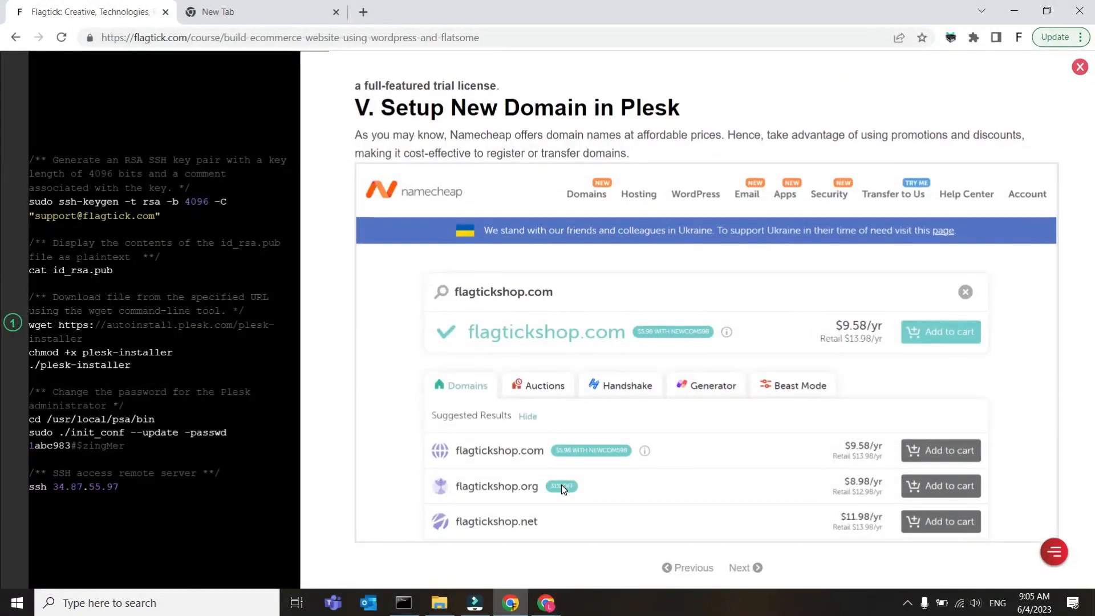
{"action": "scroll", "coordinate": [561, 489], "scroll_direction": "down", "scroll_amount": 1}
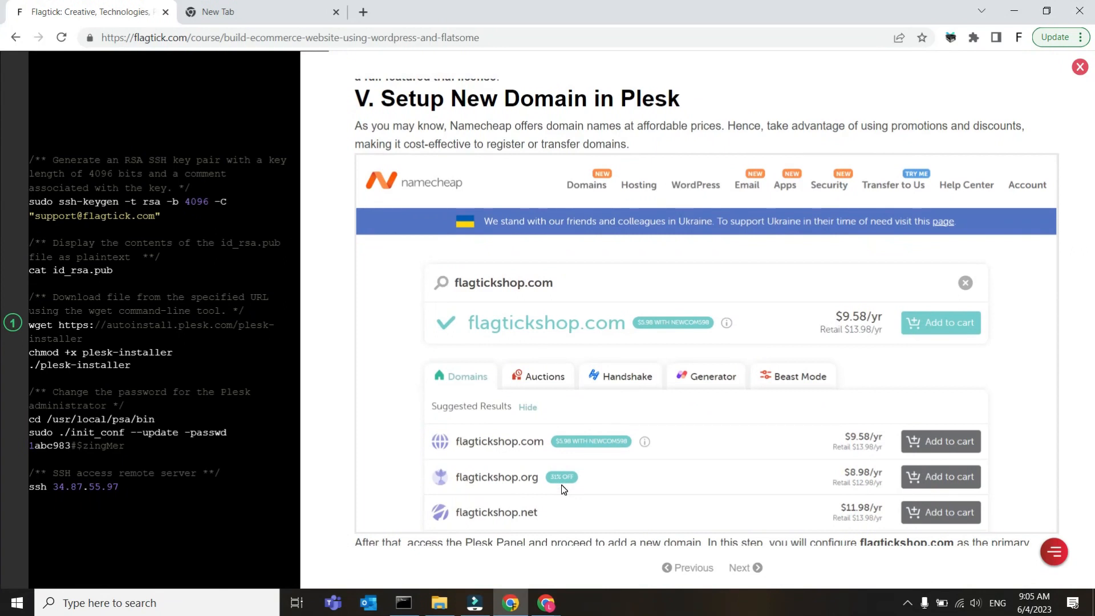
{"action": "scroll", "coordinate": [561, 489], "scroll_direction": "down", "scroll_amount": 5}
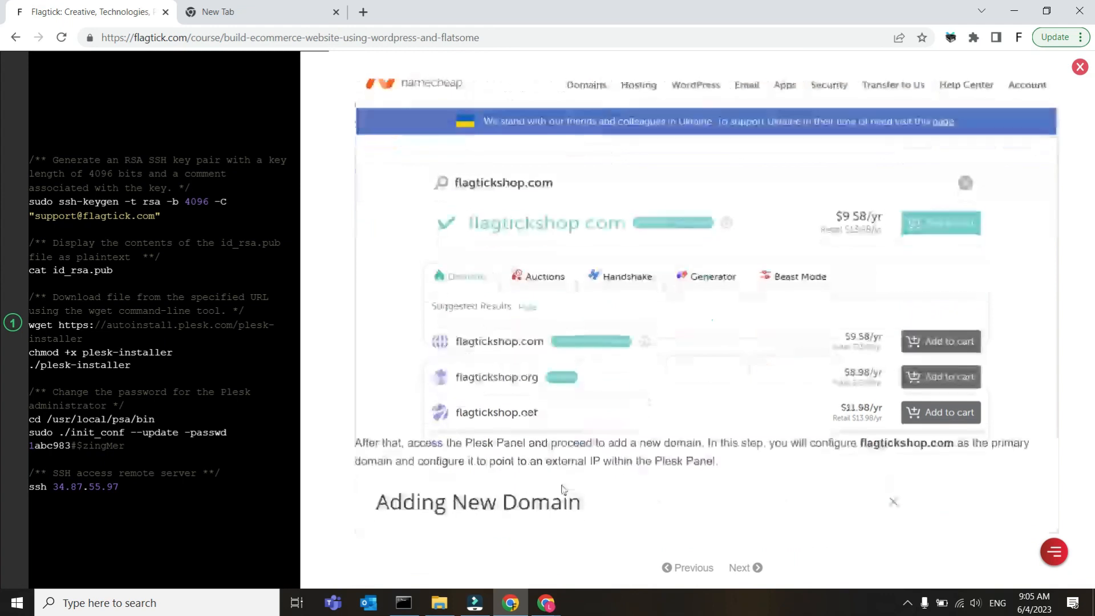
{"action": "scroll", "coordinate": [564, 489], "scroll_direction": "down", "scroll_amount": 4}
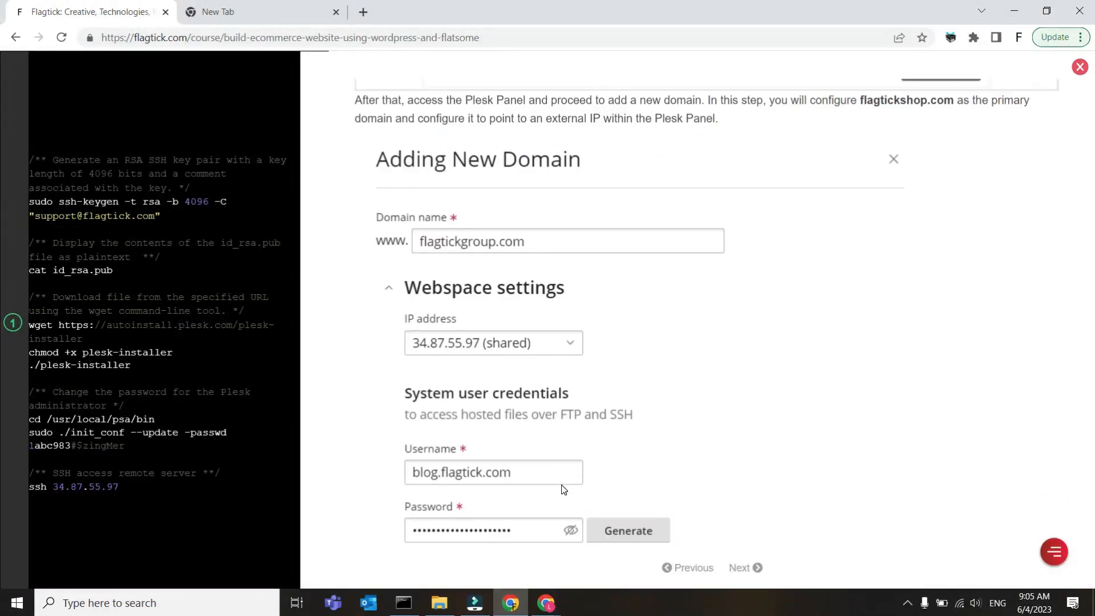
{"action": "scroll", "coordinate": [564, 489], "scroll_direction": "up", "scroll_amount": 1}
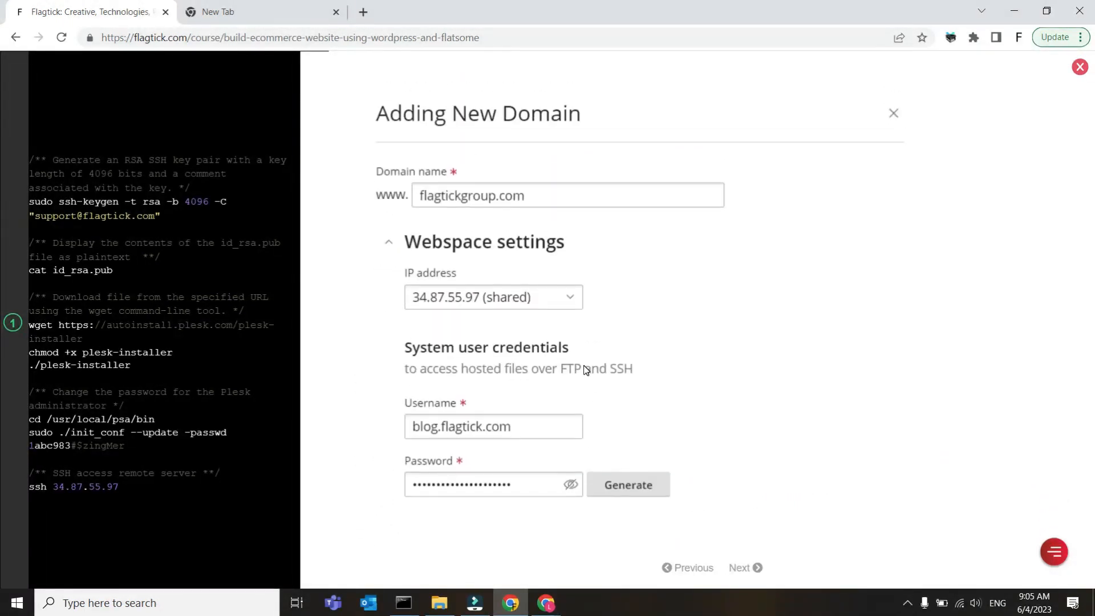
{"action": "scroll", "coordinate": [586, 369], "scroll_direction": "up", "scroll_amount": 2}
{"action": "key", "text": "alt+Tab"}
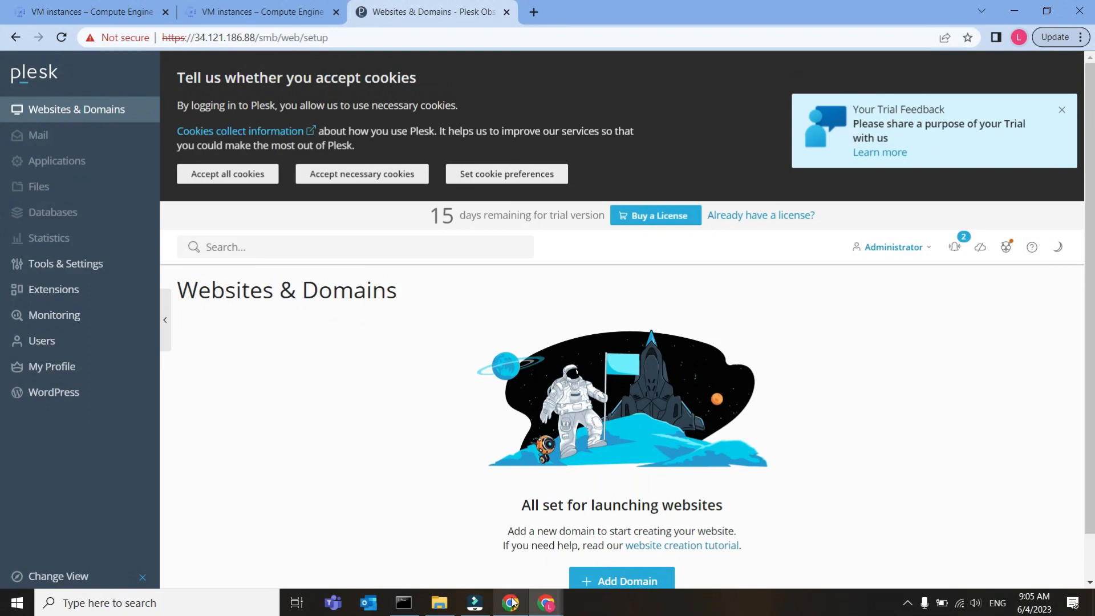
{"action": "mouse_move", "coordinate": [512, 602]}
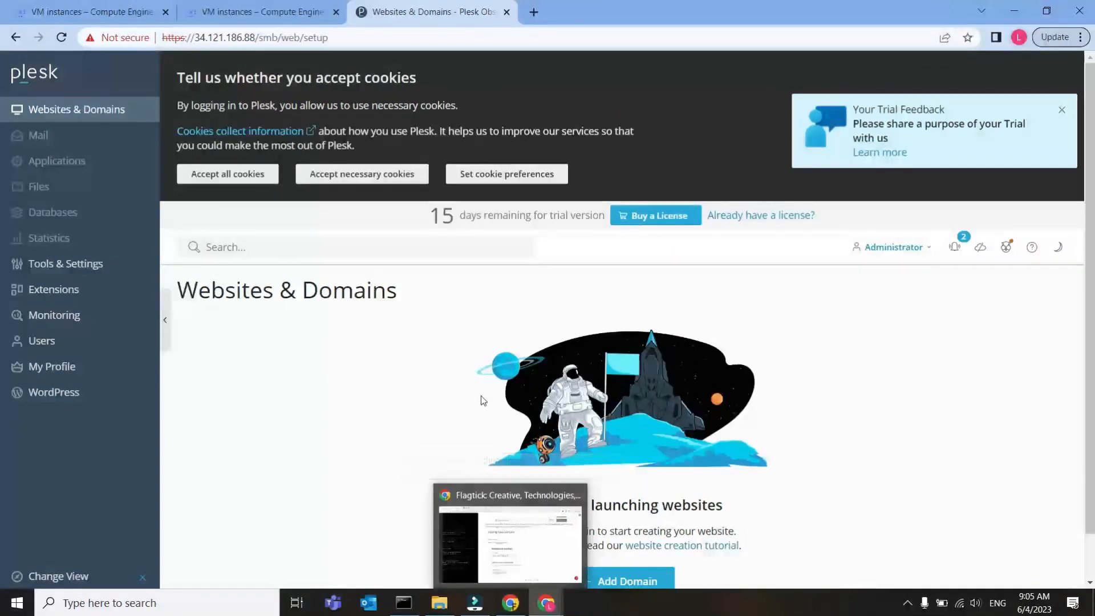
{"action": "scroll", "coordinate": [448, 367], "scroll_direction": "down", "scroll_amount": 1}
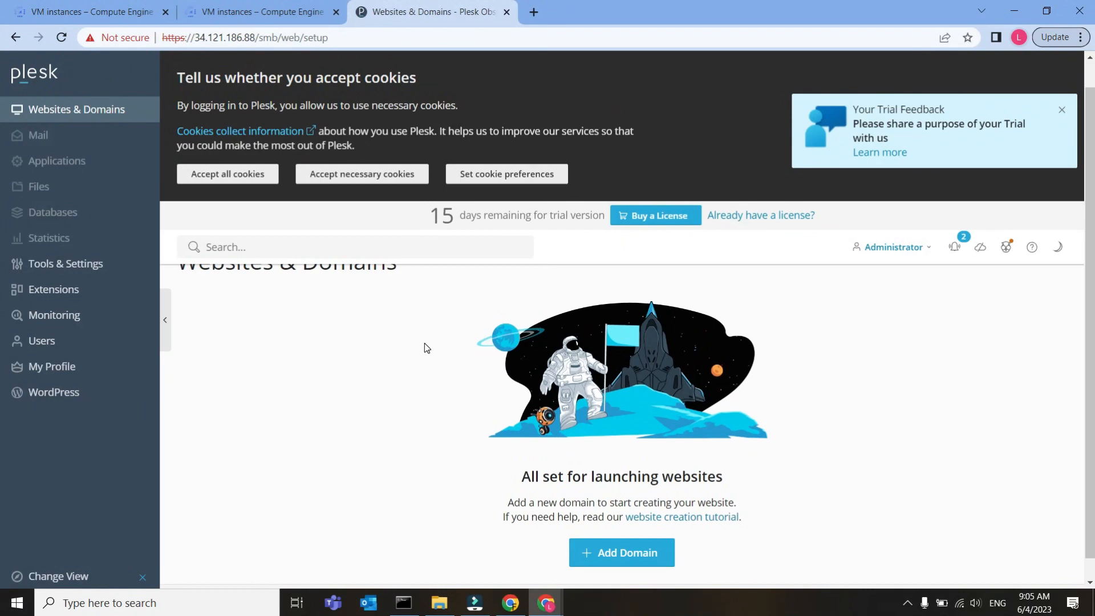
{"action": "scroll", "coordinate": [424, 344], "scroll_direction": "up", "scroll_amount": 1}
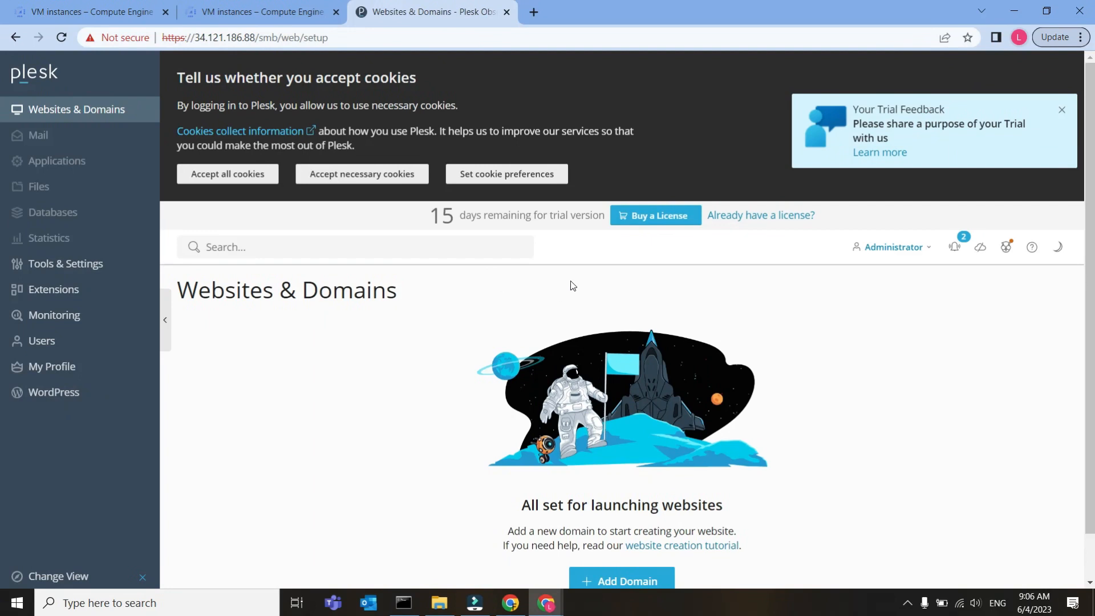
{"action": "scroll", "coordinate": [596, 336], "scroll_direction": "down", "scroll_amount": 1}
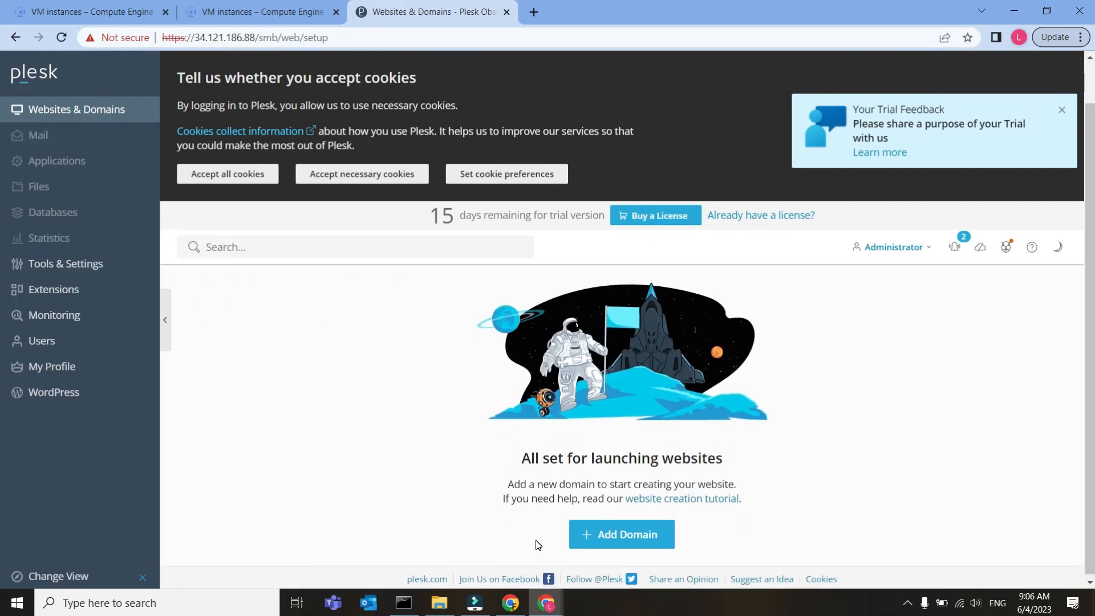